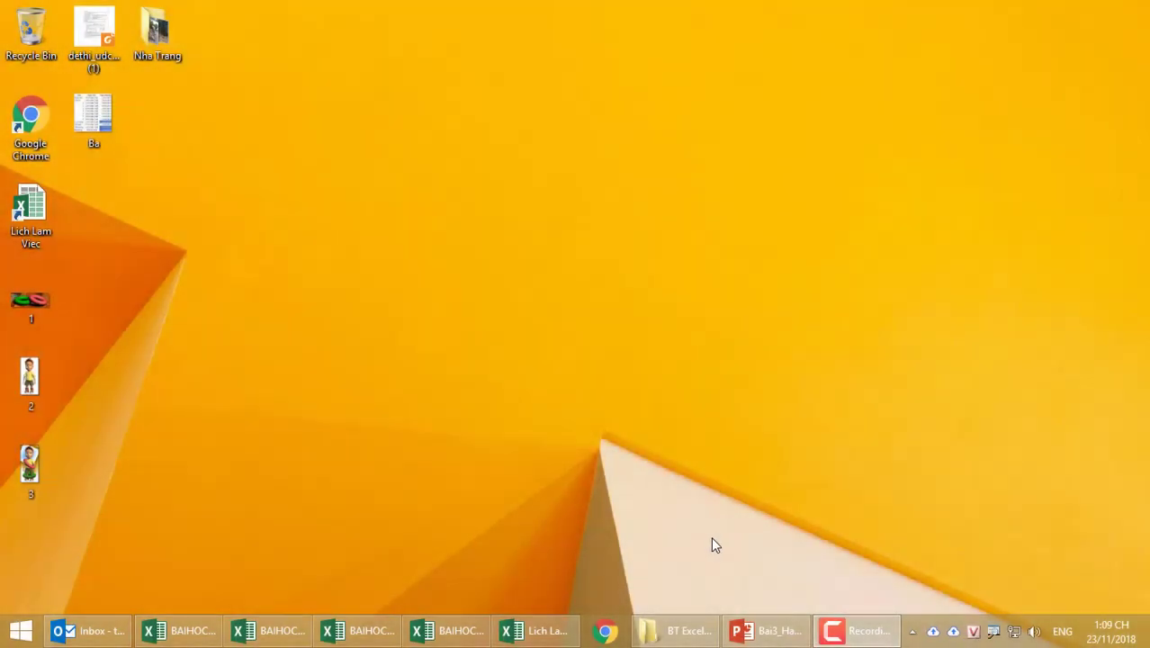
# - Switch to the Bai3_Ham_trong_MicrosoftExcel 2010 presentation in PowerPoint and enlarge the slide area by collapsing the ribbon and narrowing the slide thumbnails
pyautogui.click(780, 641)
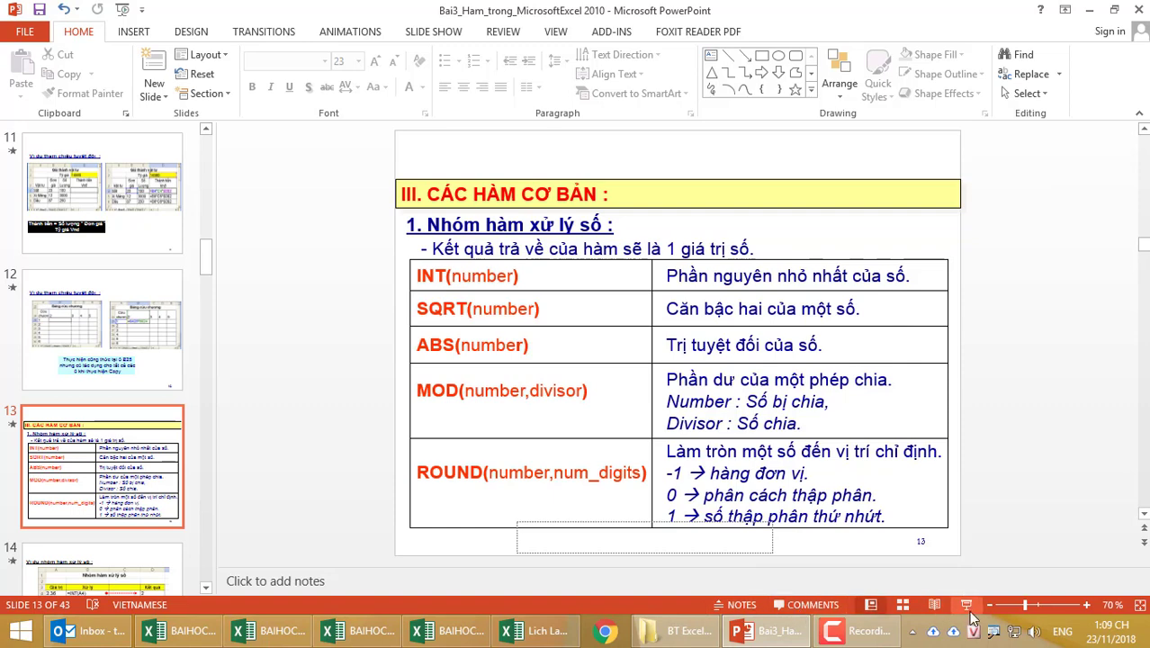
pyautogui.click(1137, 119)
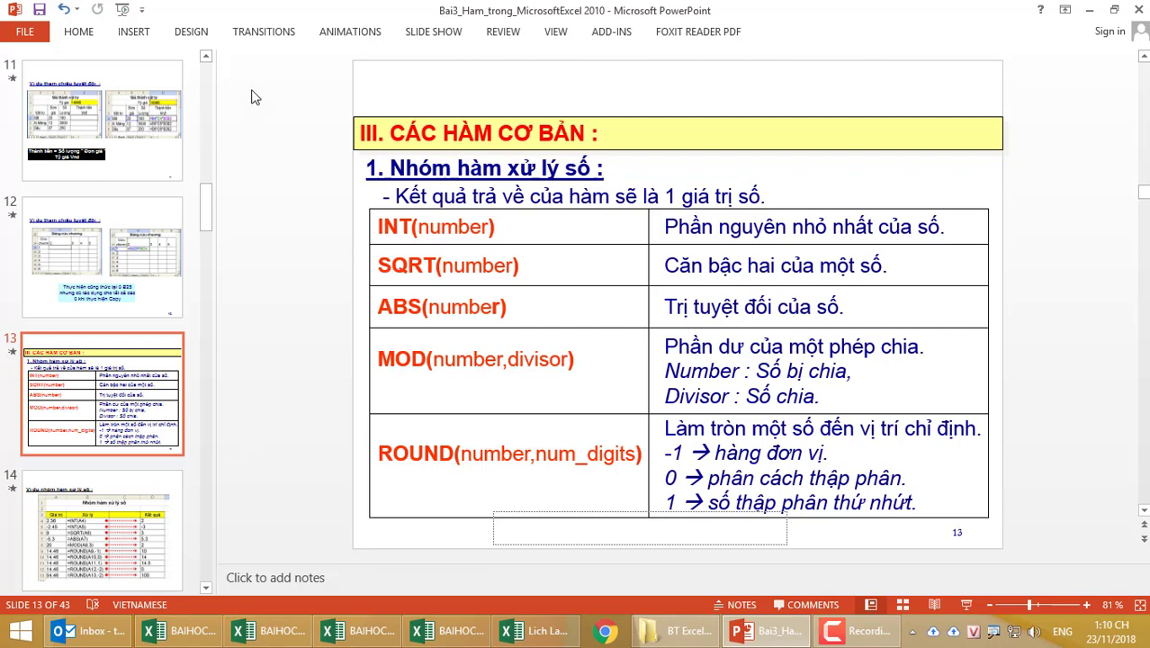
pyautogui.moveTo(217, 168); pyautogui.dragTo(91, 172)
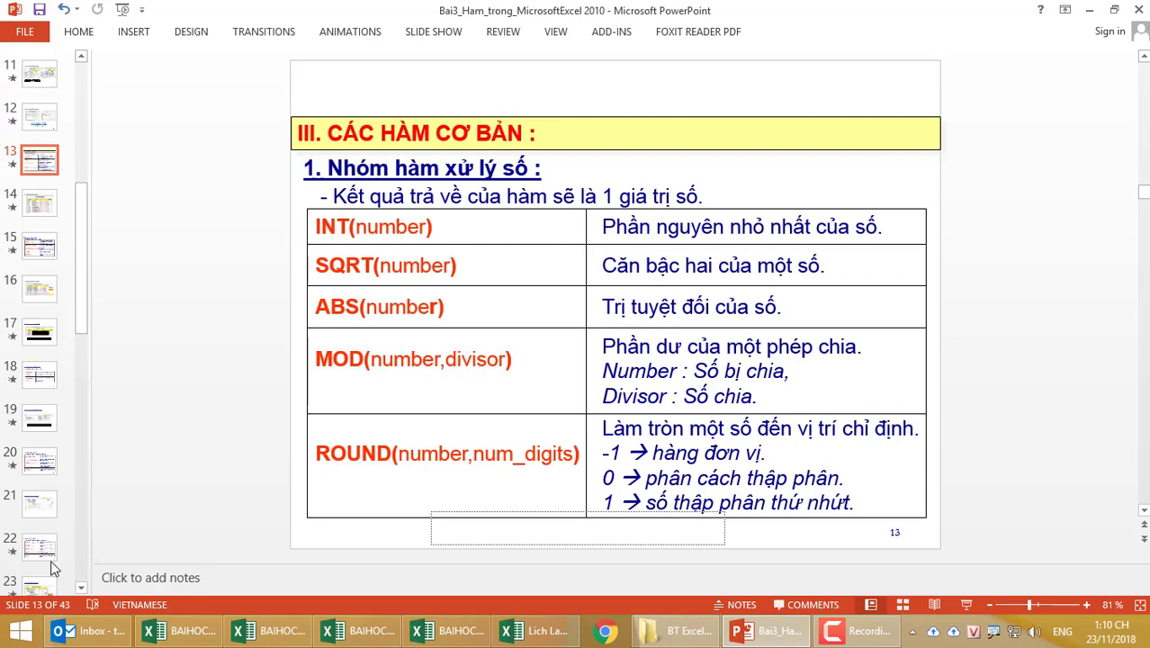
# - Switch to the BAIHOC4 workbook in Excel and zoom its Ham Int-Mod sheet to 175%
pyautogui.click(209, 643)
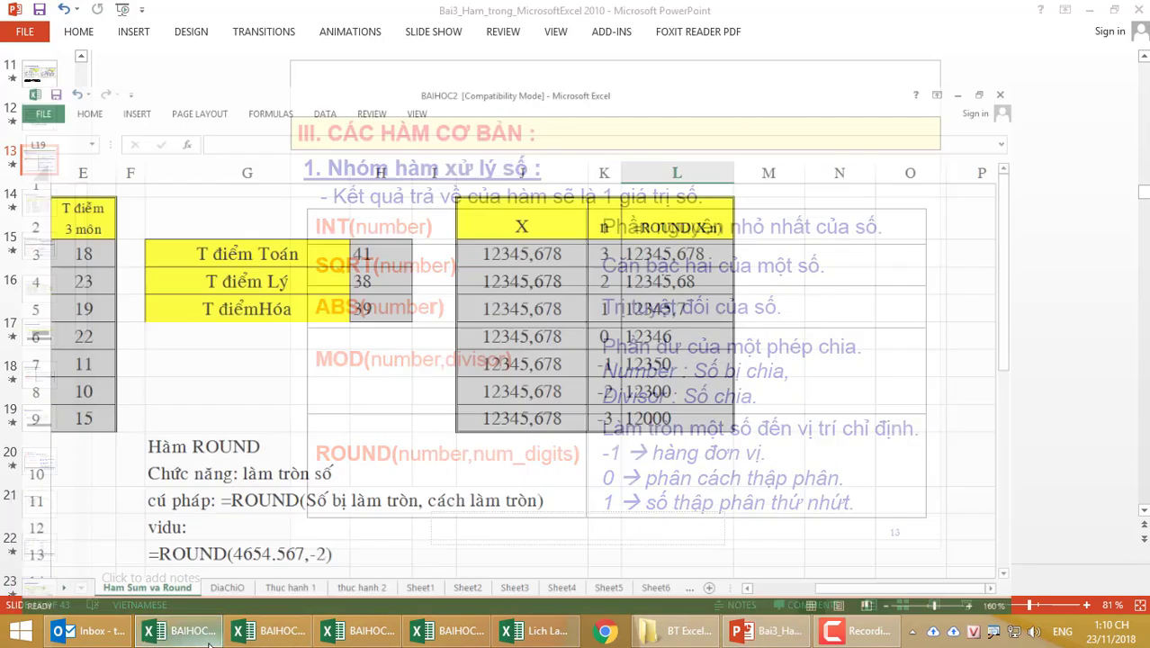
pyautogui.click(270, 635)
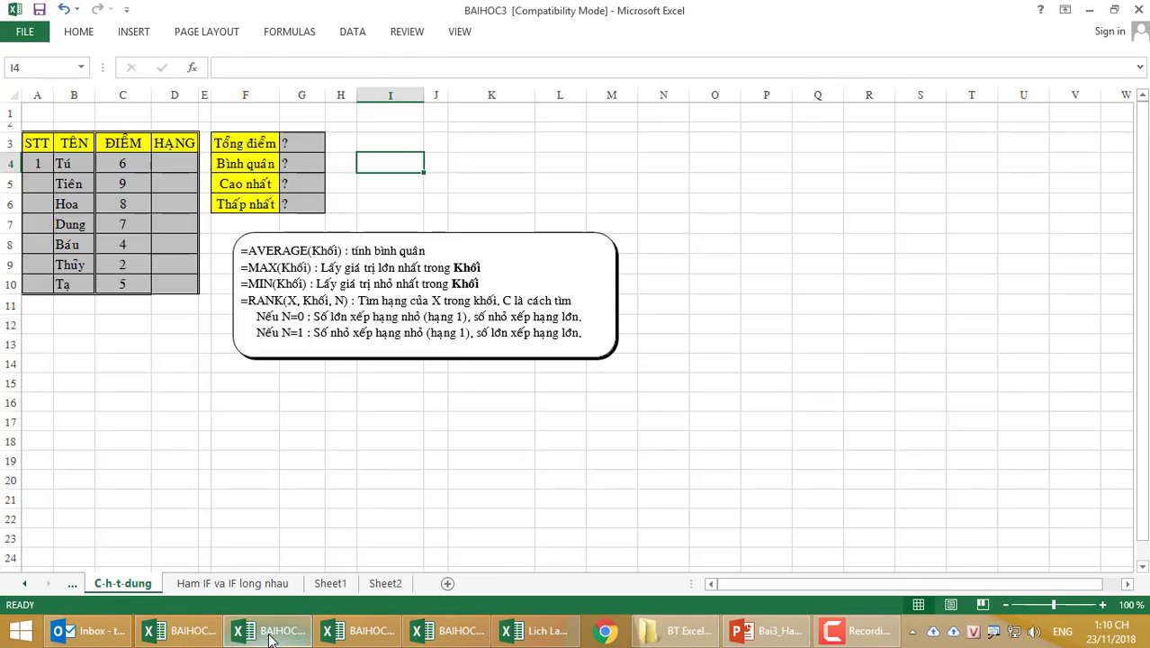
pyautogui.click(338, 637)
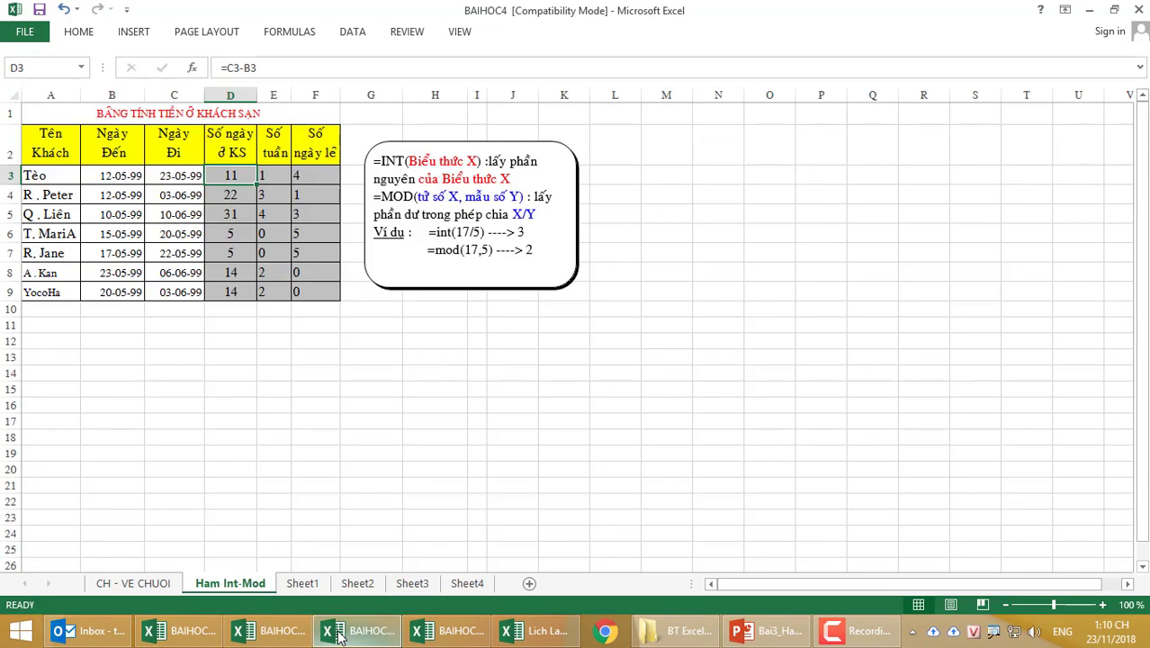
pyautogui.click(352, 403)
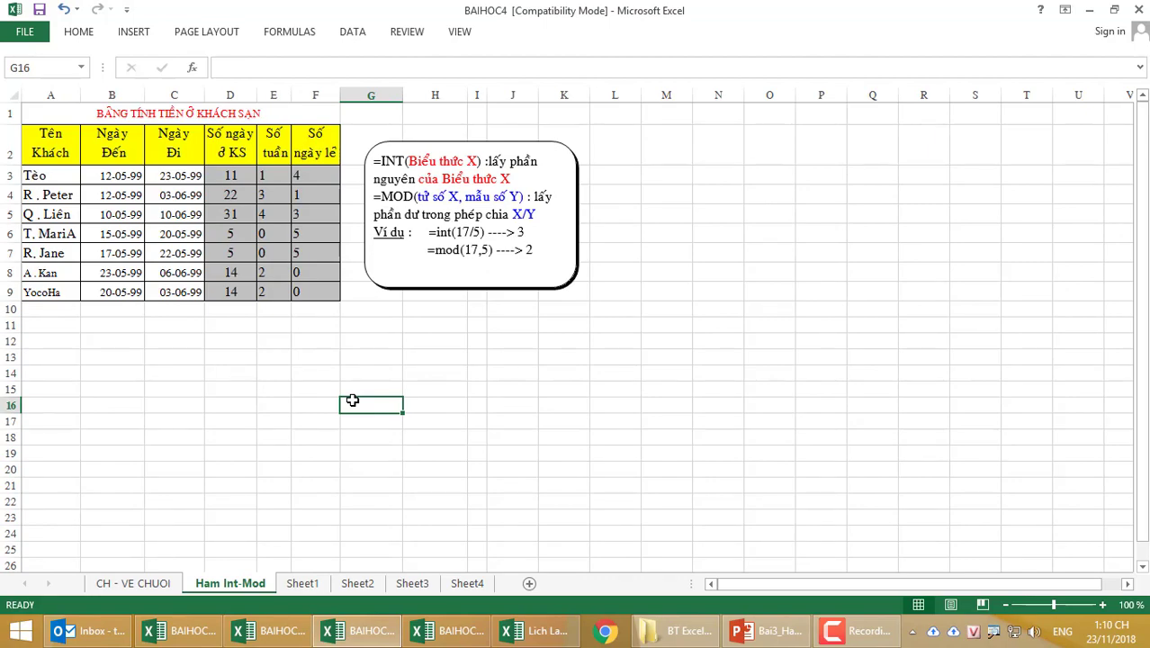
pyautogui.scroll(4, 276, 380)
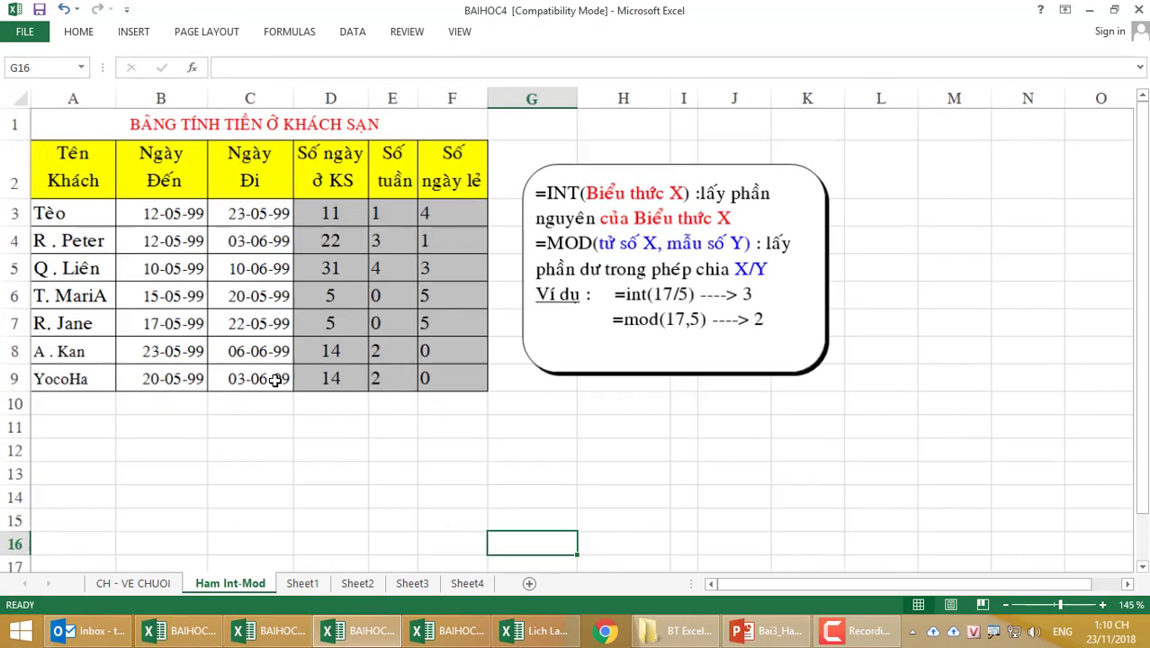
pyautogui.scroll(1, 275, 381)
pyautogui.scroll(1, 277, 396)
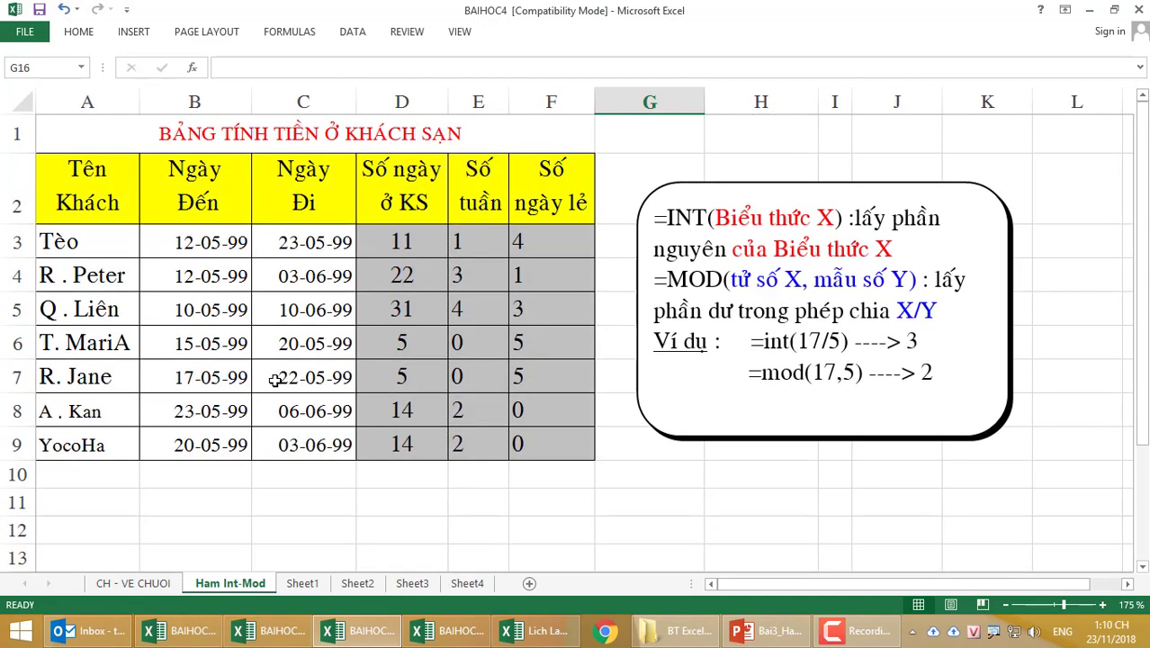
pyautogui.click(223, 524)
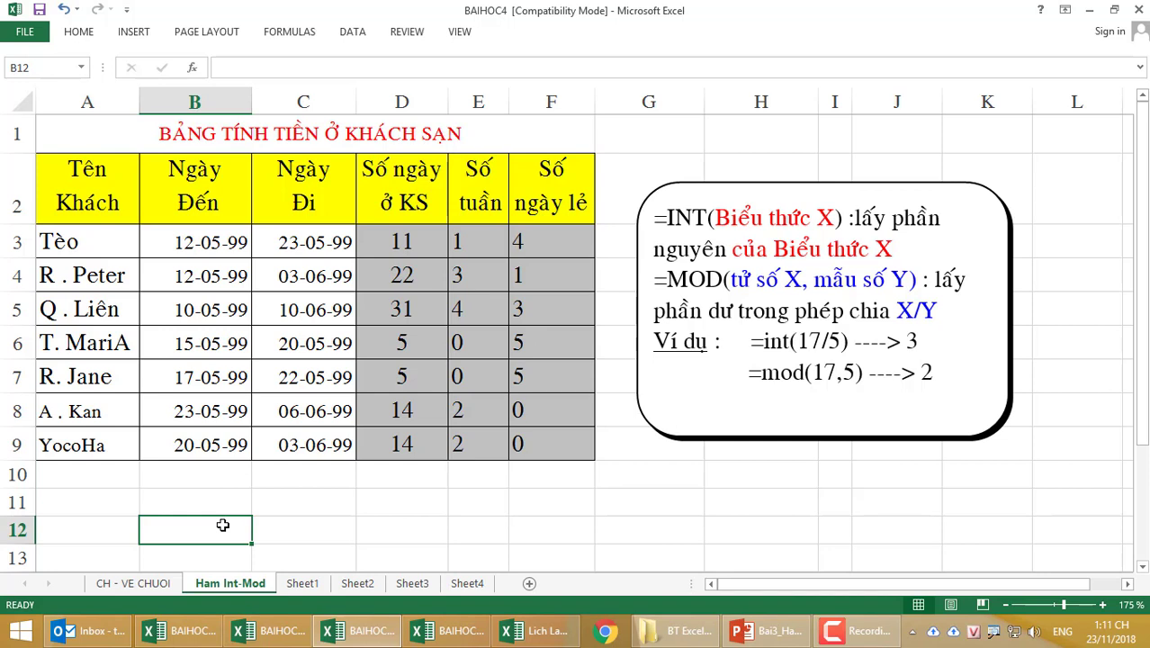
# - Apply the custom date format dd/mm/yyyy to the arrival and departure dates in B3:C9
pyautogui.click(189, 243)
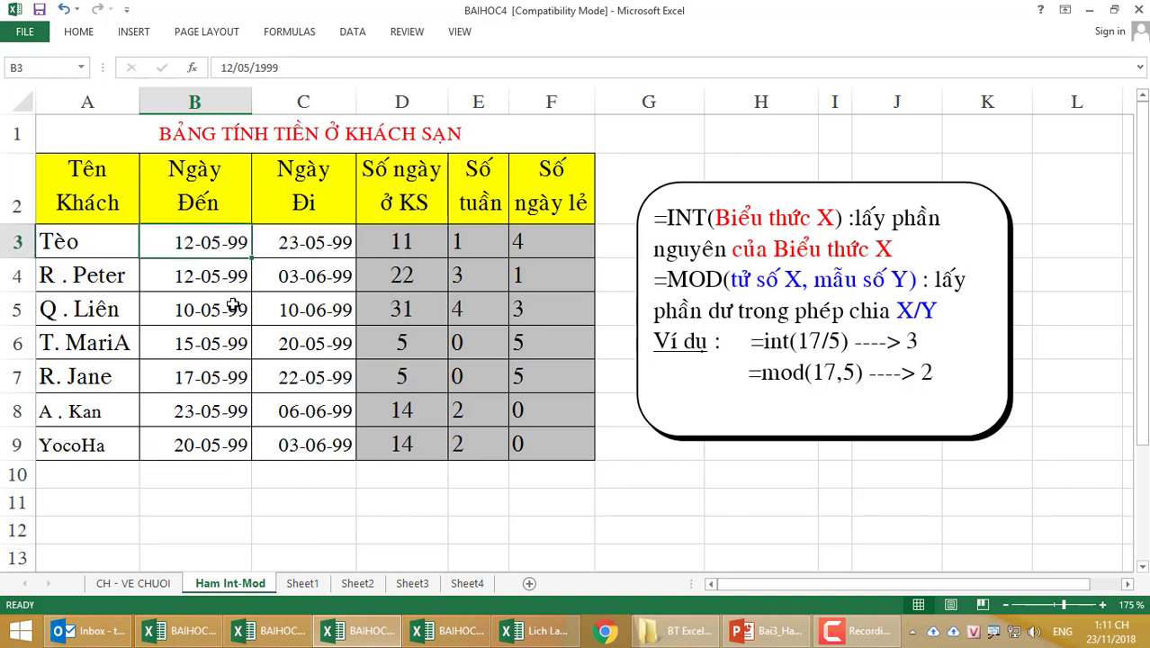
pyautogui.keyDown('shift'); pyautogui.click(317, 448); pyautogui.keyUp('shift')
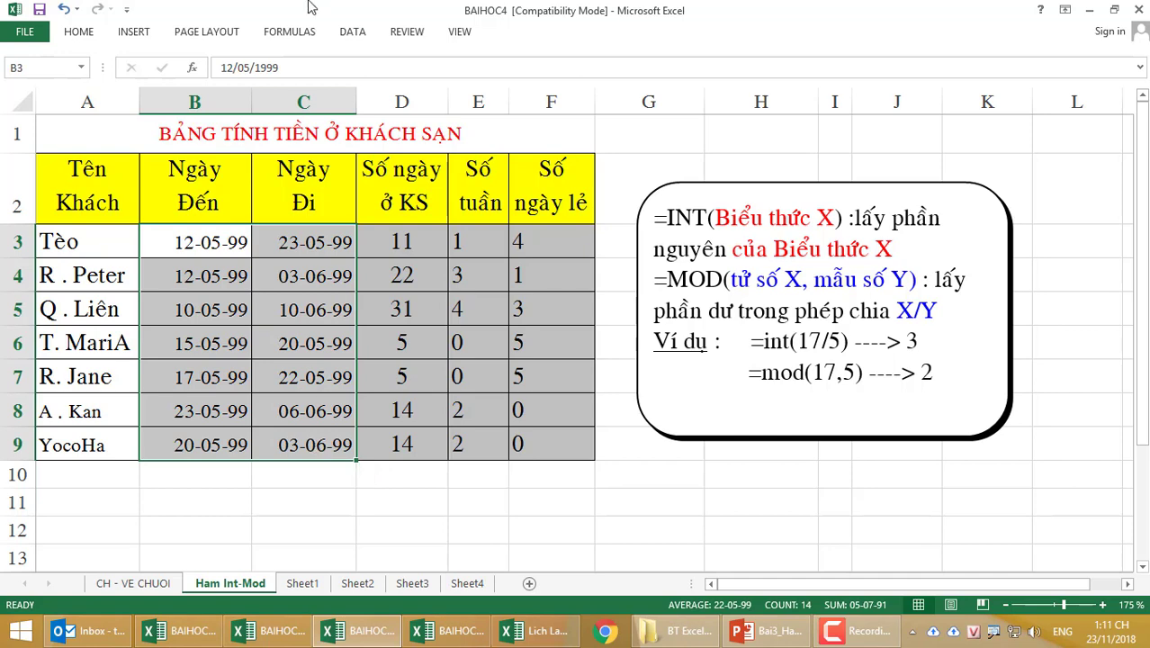
pyautogui.click(79, 33)
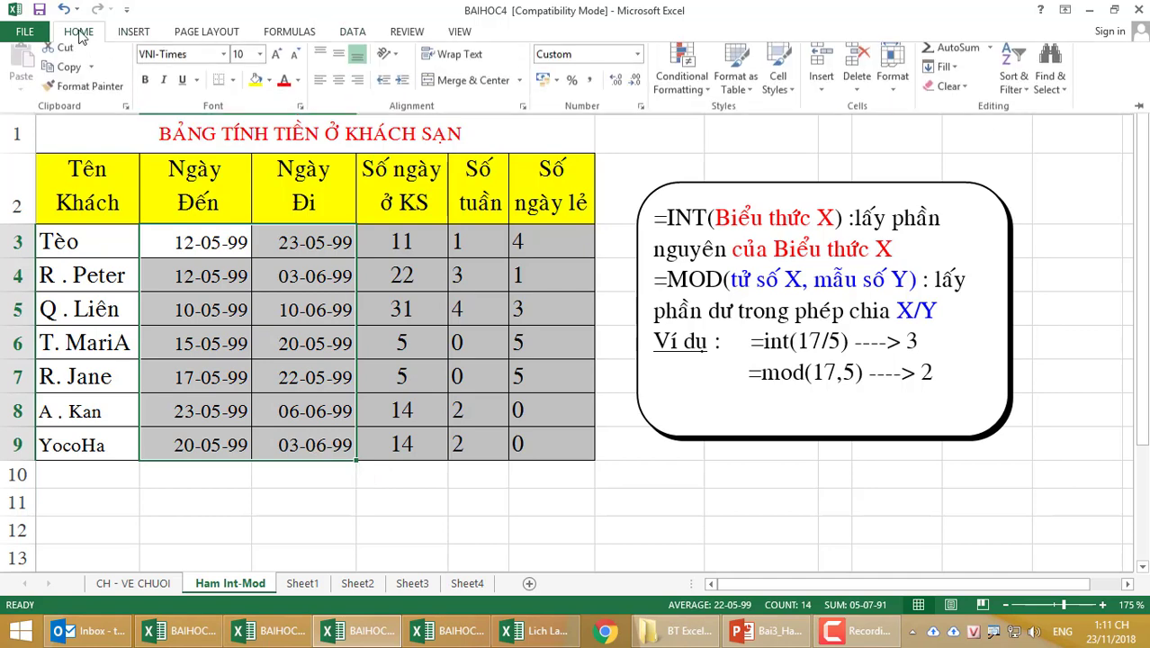
pyautogui.click(637, 63)
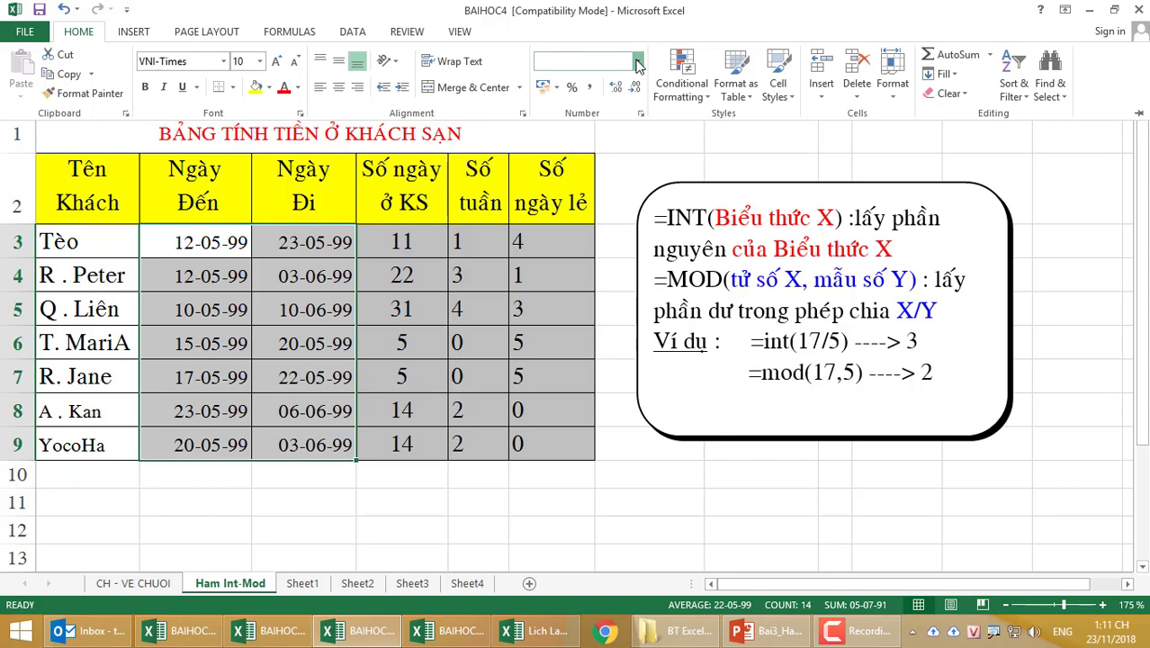
pyautogui.click(637, 63)
pyautogui.click(637, 63)
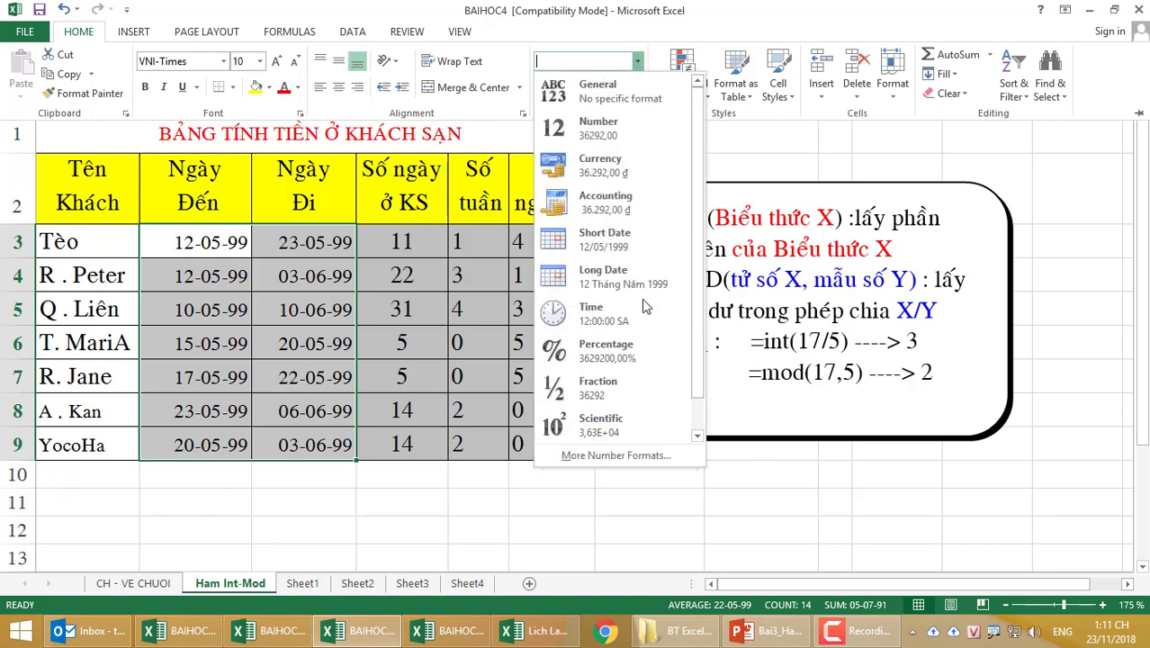
pyautogui.click(598, 457)
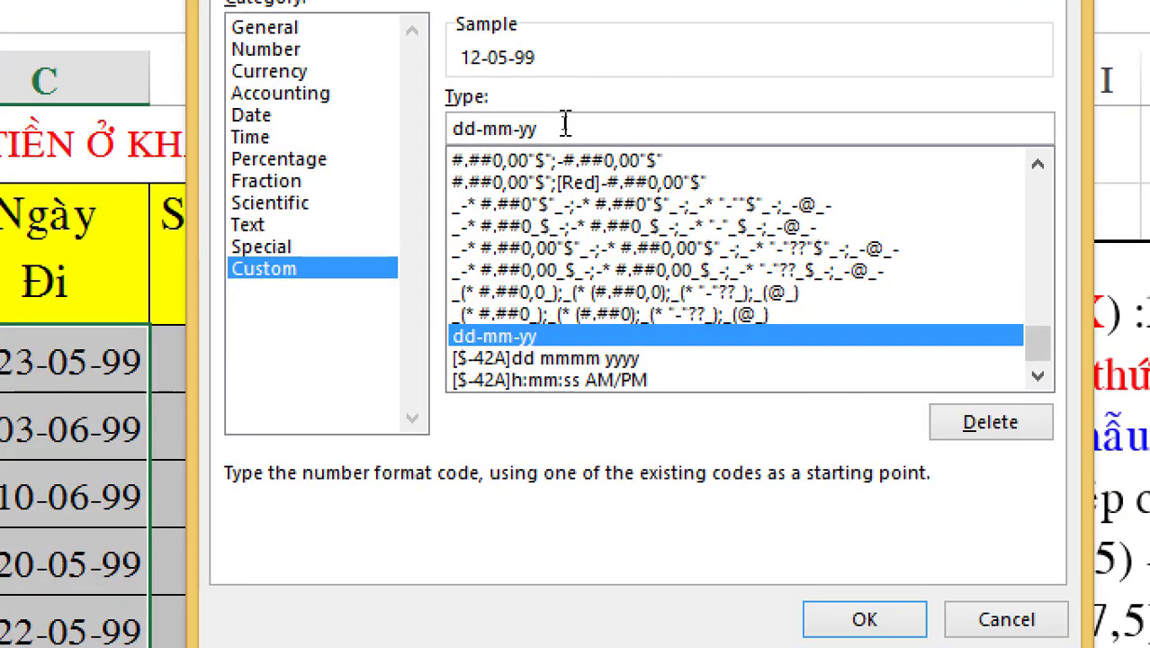
pyautogui.click(537, 125)
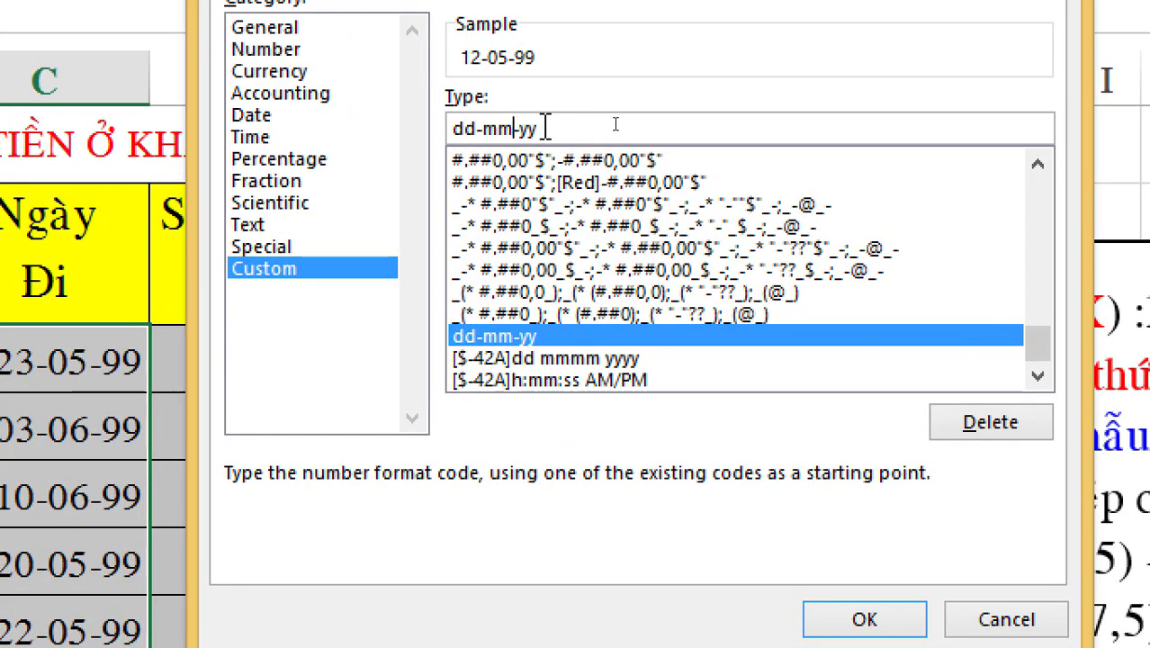
pyautogui.click(484, 127)
pyautogui.press('BackSpace')
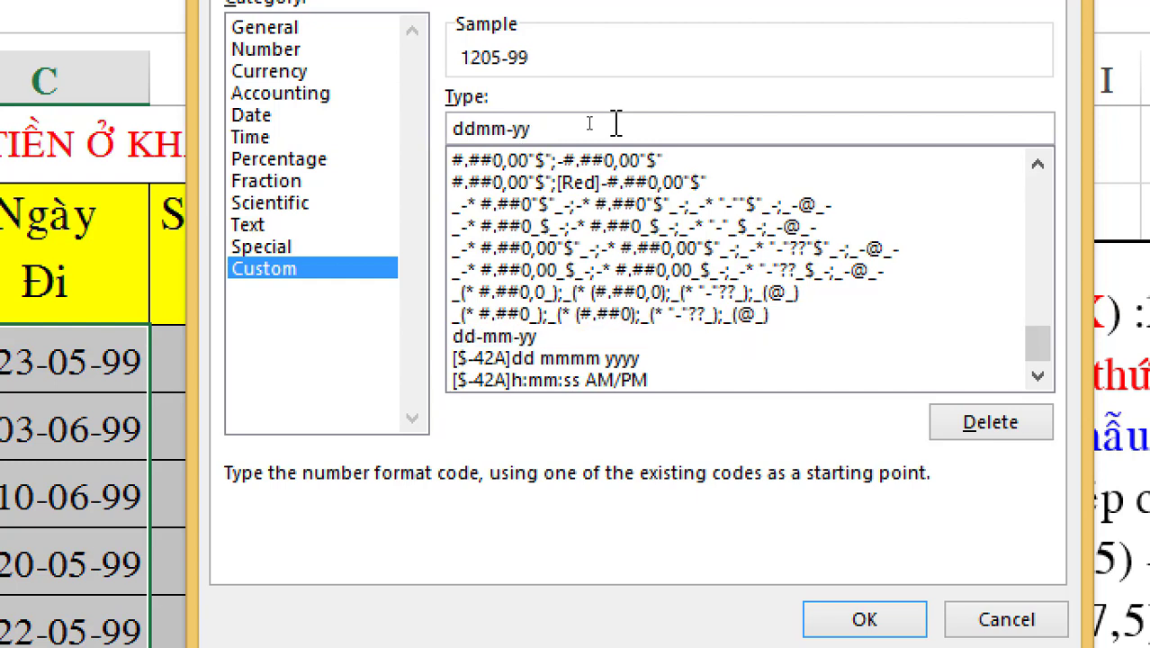
pyautogui.write('/')
pyautogui.press('Right')
pyautogui.press('Right')
pyautogui.press('Right')
pyautogui.press('BackSpace')
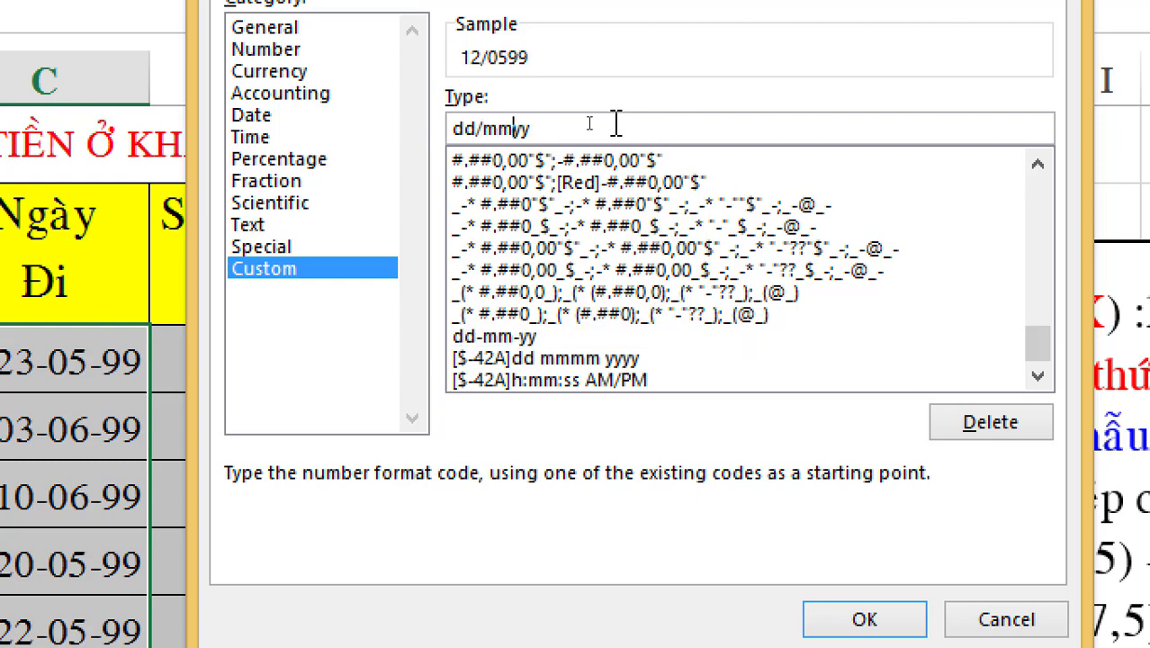
pyautogui.write('/yy')
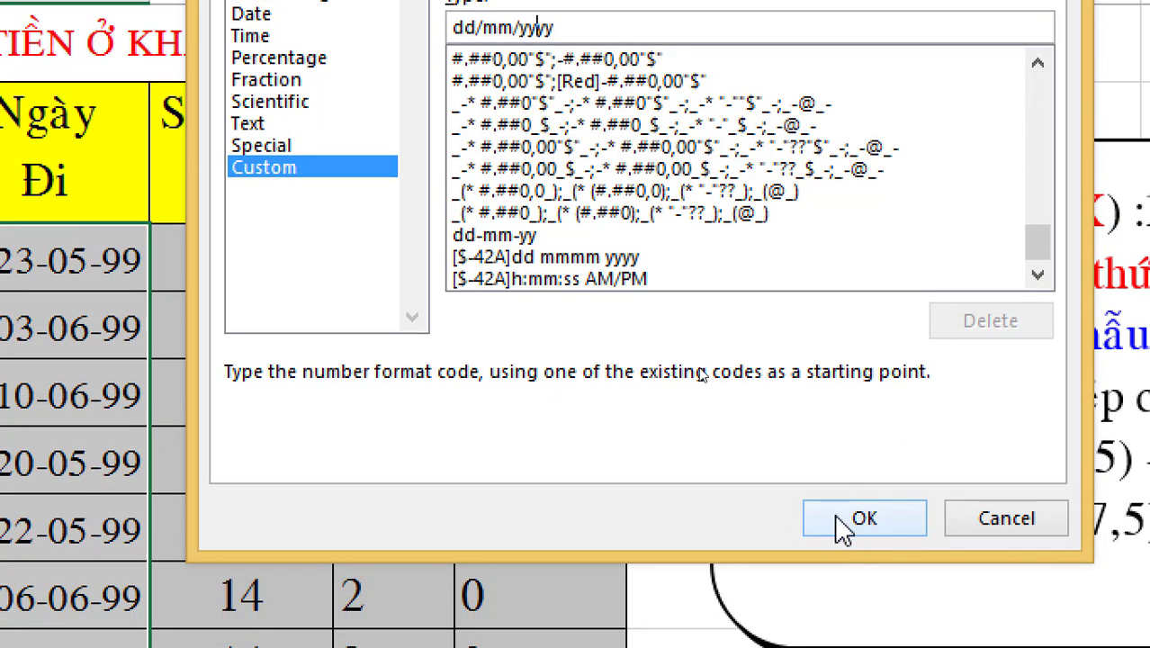
pyautogui.click(842, 522)
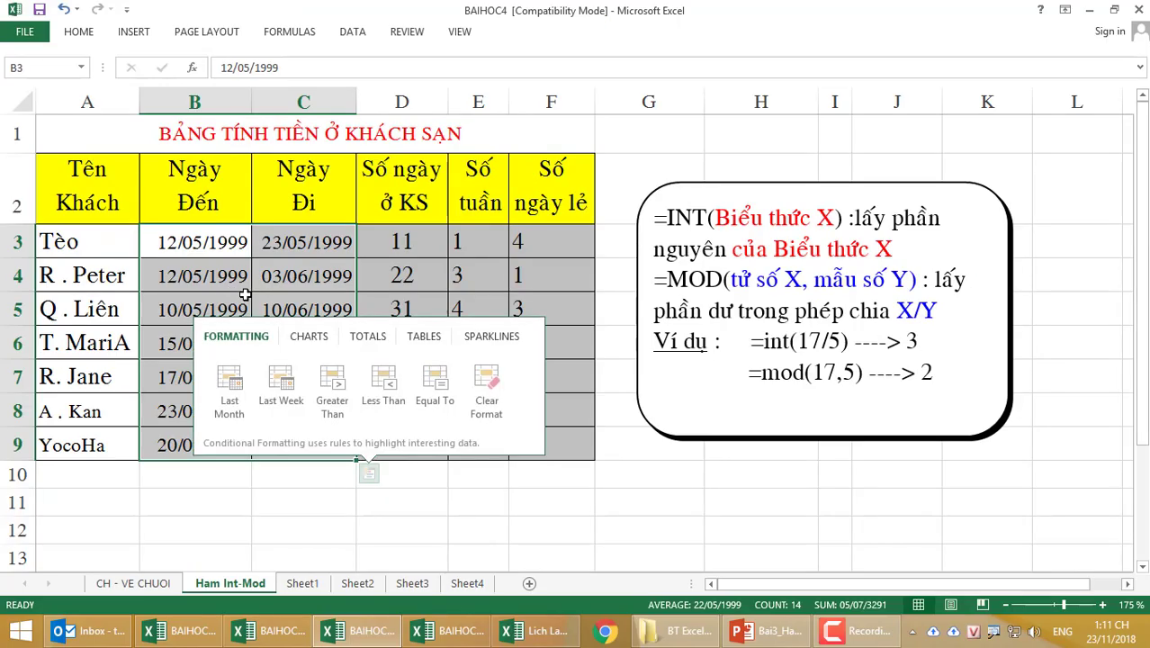
# - Change the first guest's departure date in C3 to 27/05/1999
pyautogui.click(532, 279)
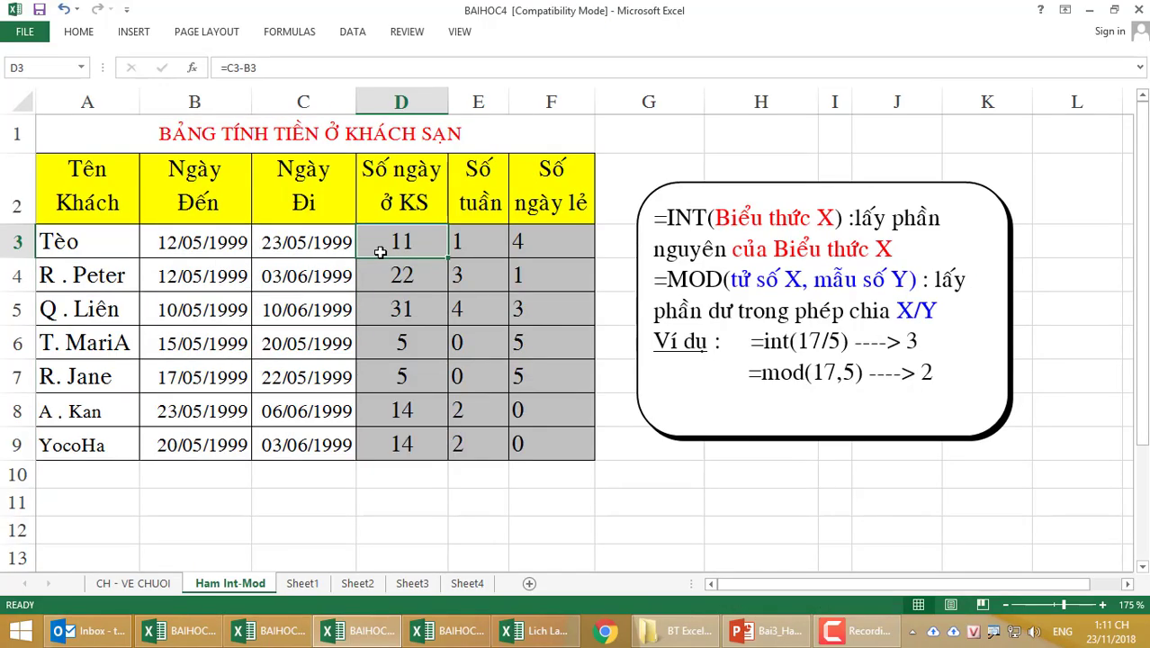
pyautogui.click(224, 253)
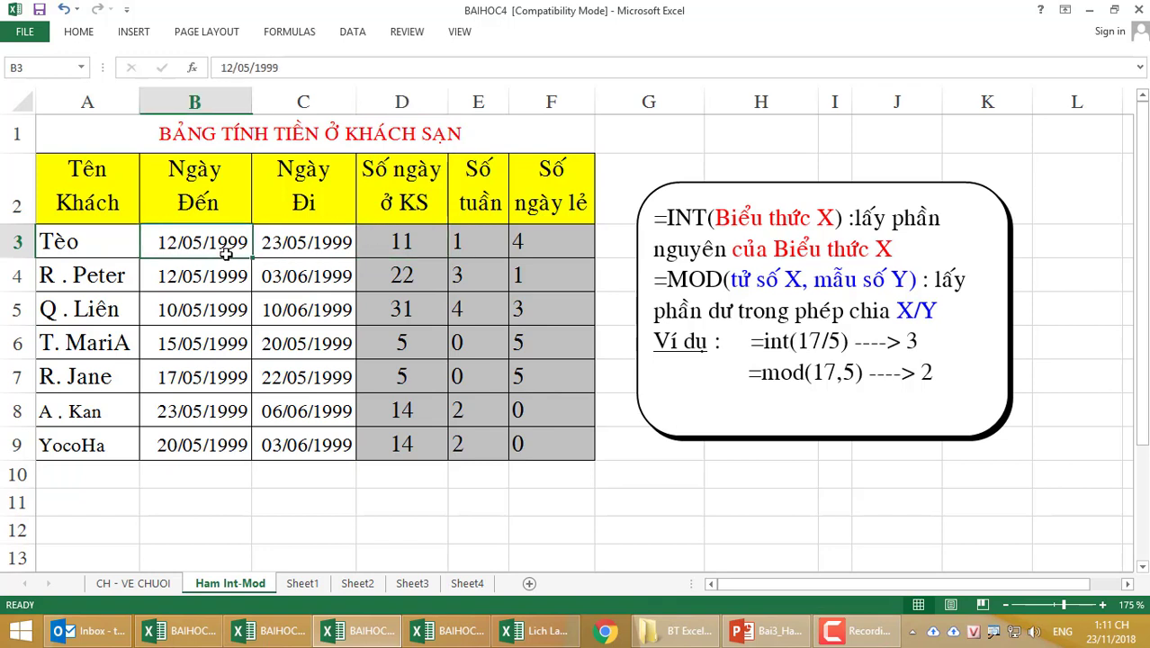
pyautogui.click(315, 243)
pyautogui.click(239, 244)
pyautogui.click(298, 247)
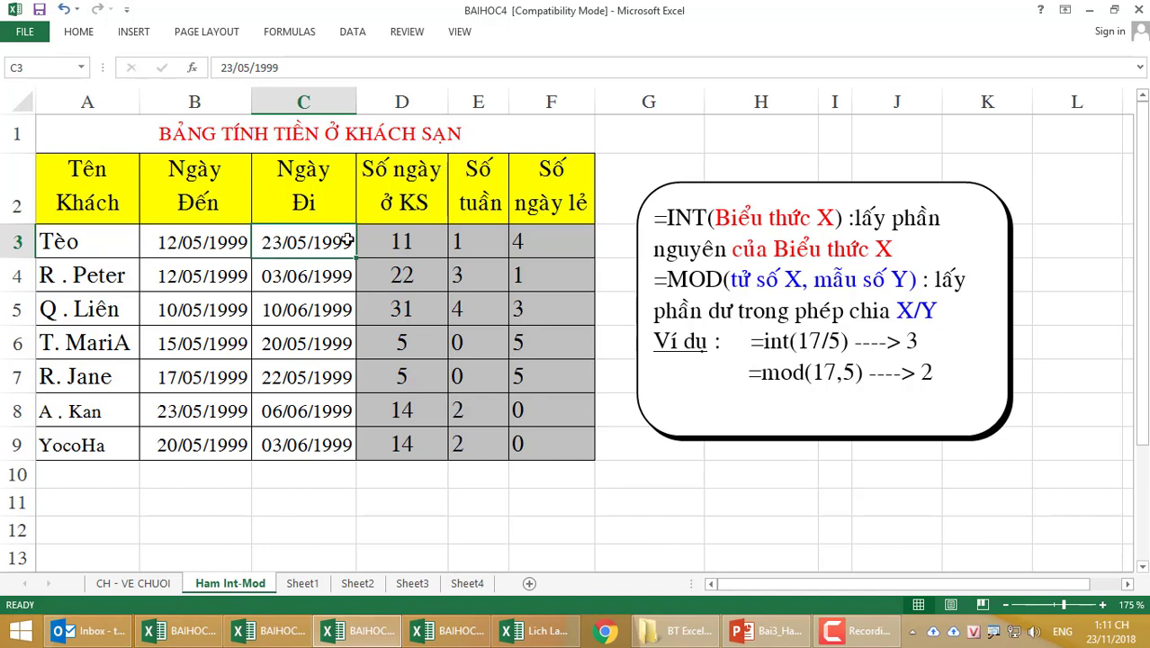
pyautogui.doubleClick(276, 245)
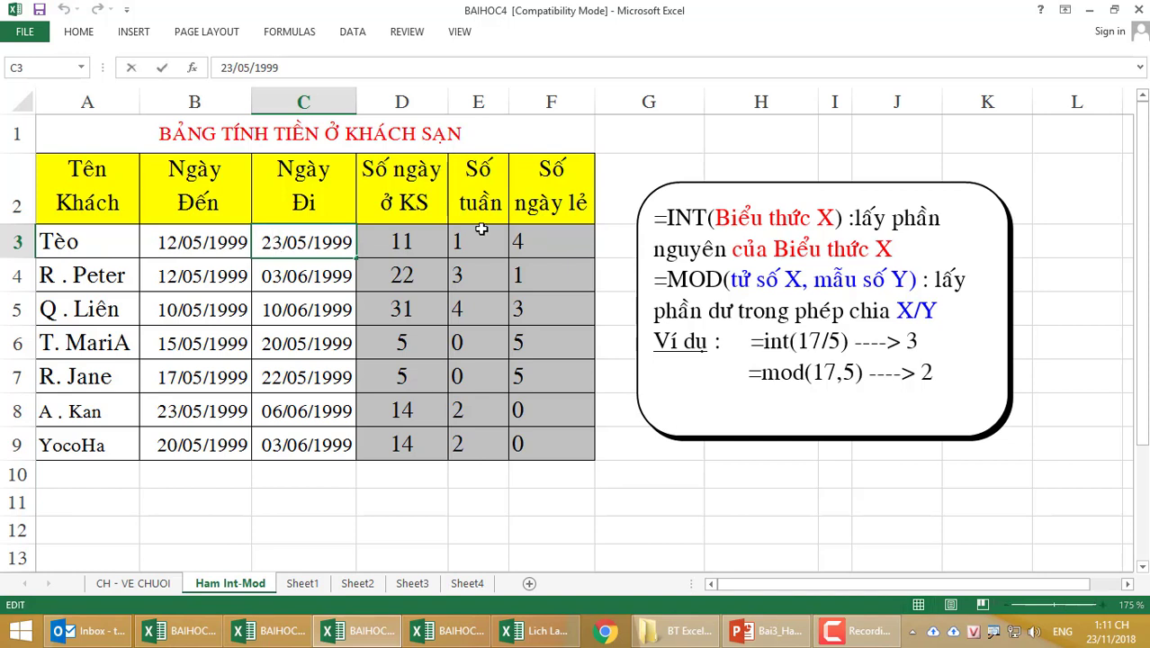
pyautogui.press('Delete')
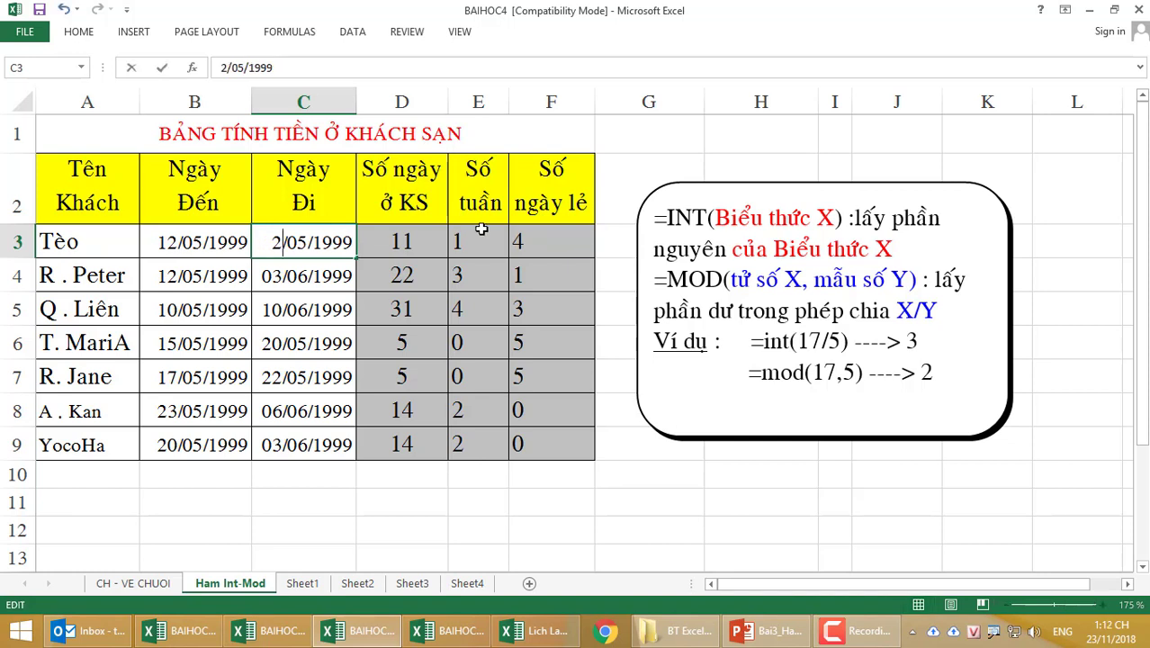
pyautogui.write('7')
pyautogui.press('Return')
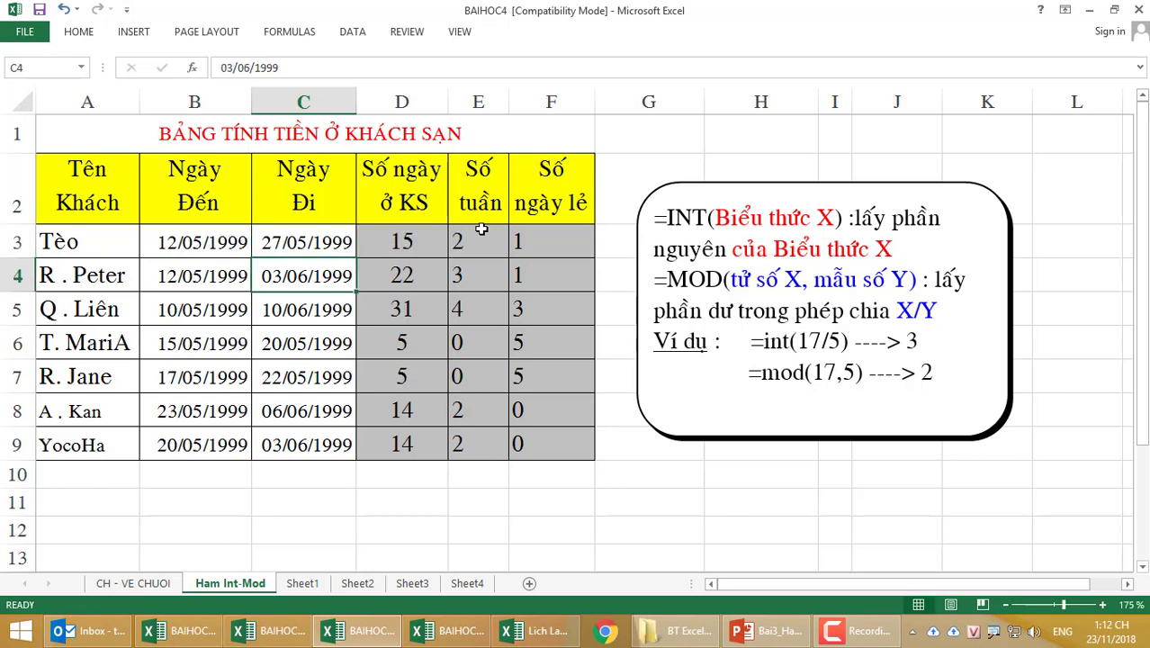
# - Set the first guest's departure date in C3 to 17/05/1999
pyautogui.press('Up')
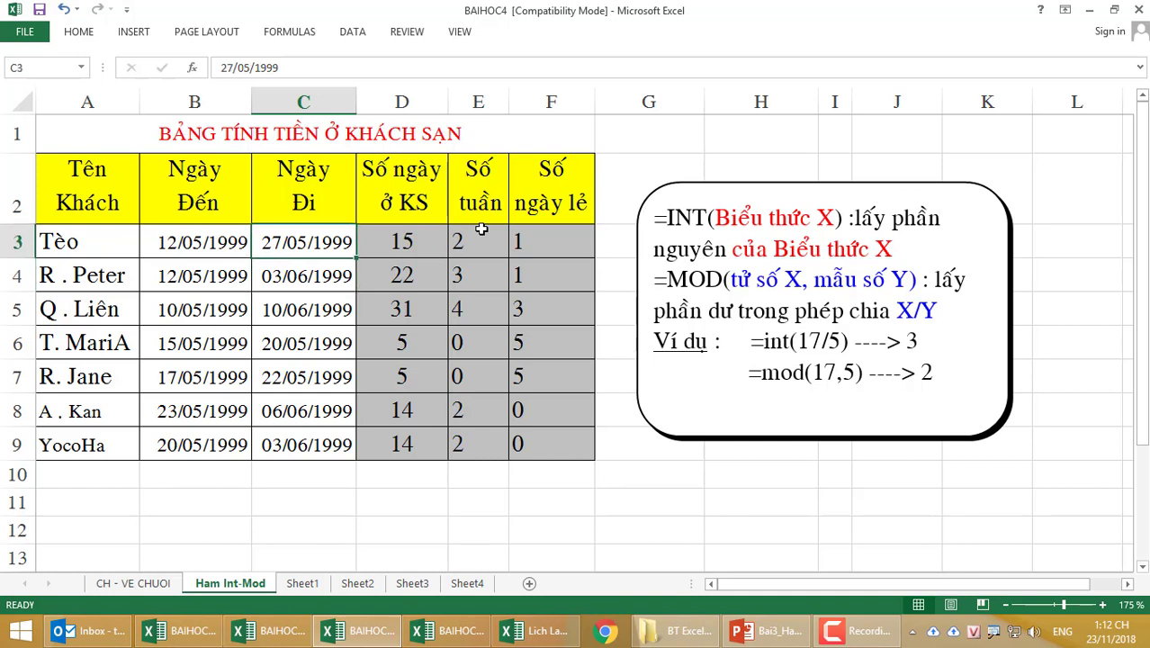
pyautogui.press('F2')
pyautogui.press('Home')
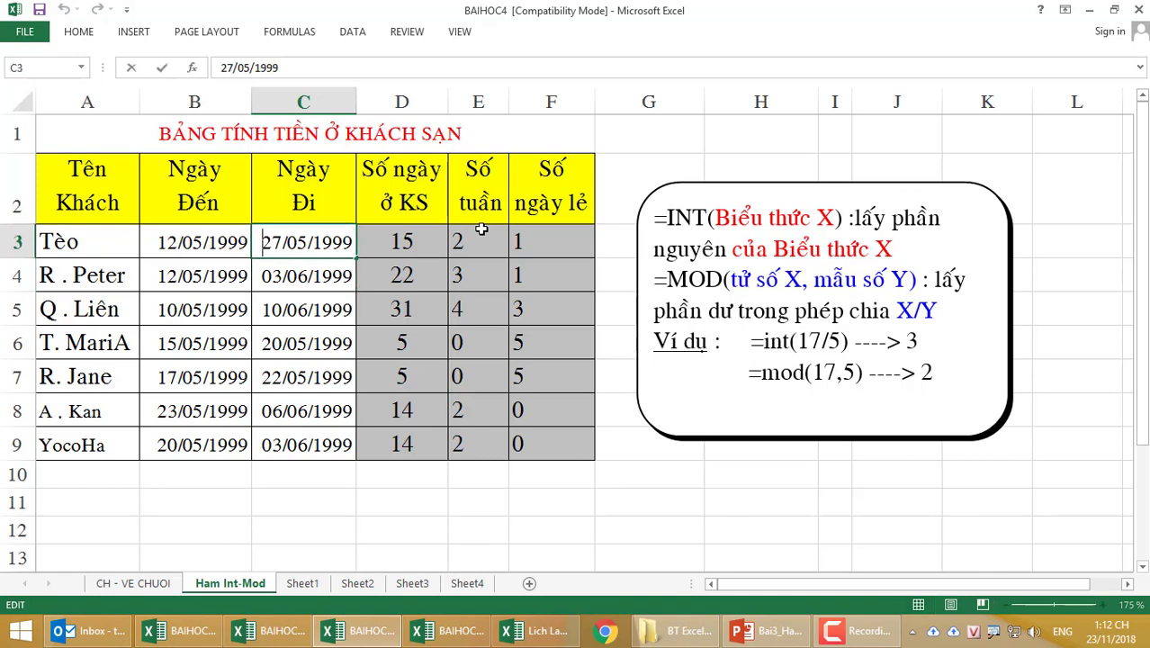
pyautogui.hotkey('shift', 'Right')
pyautogui.write('1')
pyautogui.press('Return')
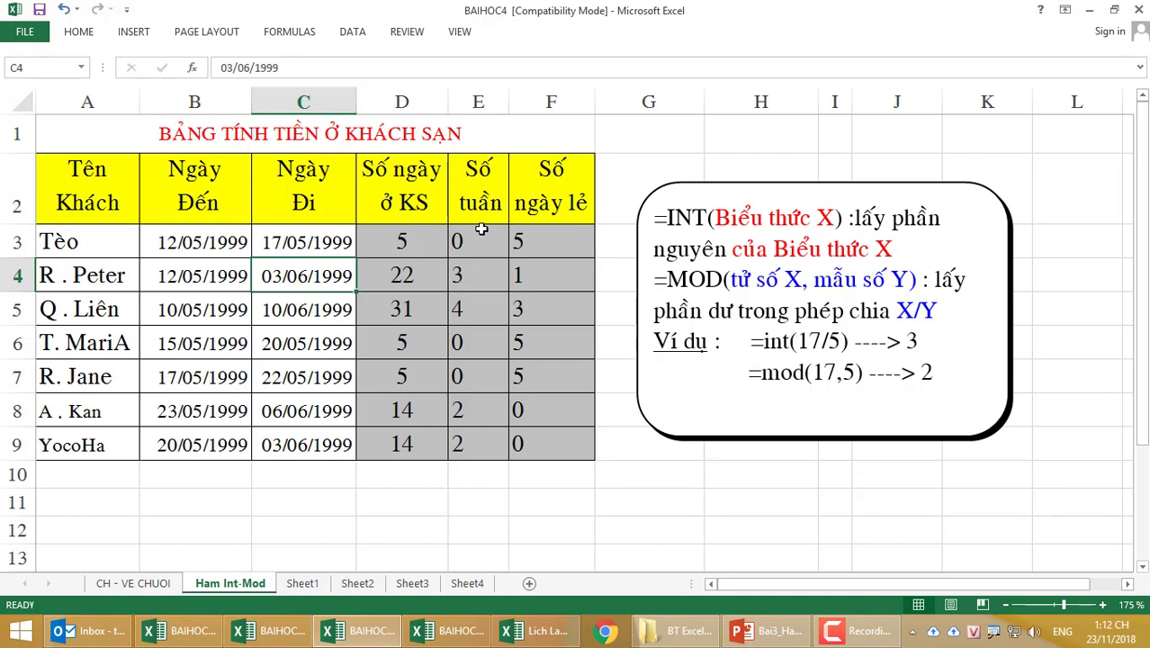
# - Extend the first guest's number-of-days formula in D3 to =C3-B3+1
pyautogui.press('Up')
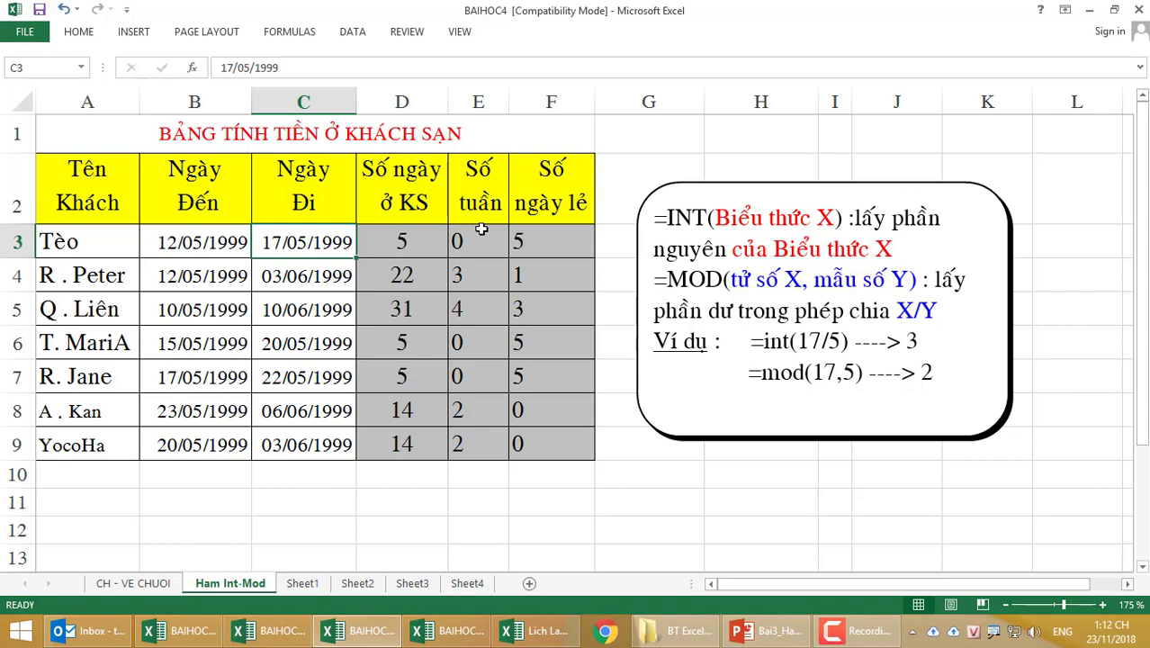
pyautogui.press('Right')
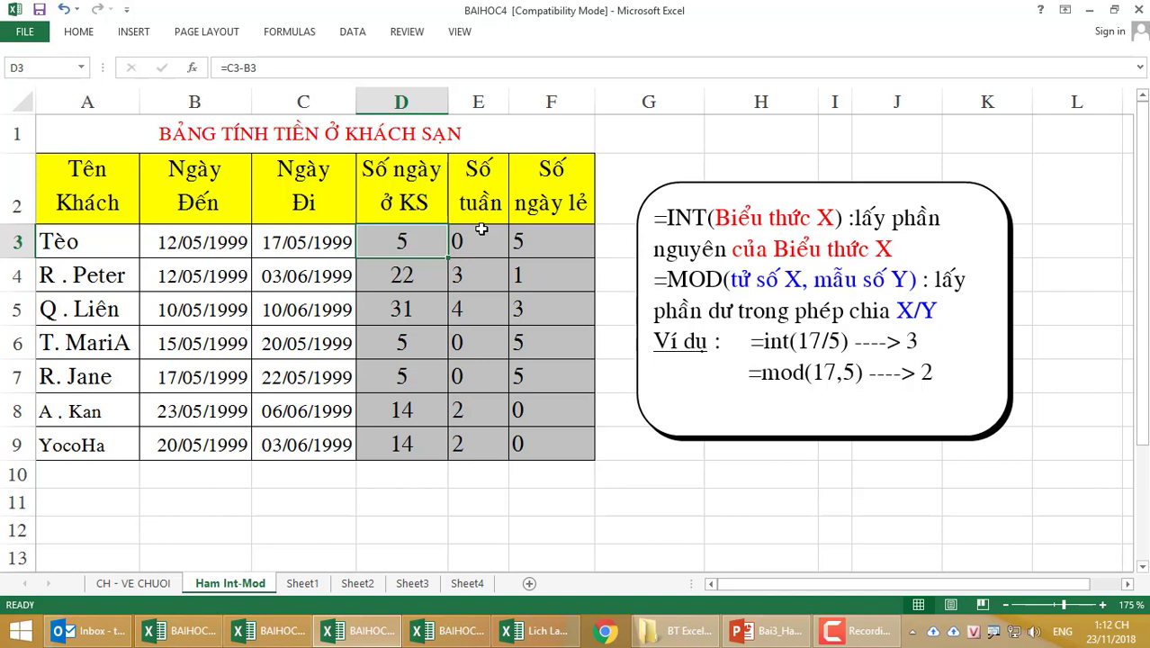
pyautogui.click(372, 67)
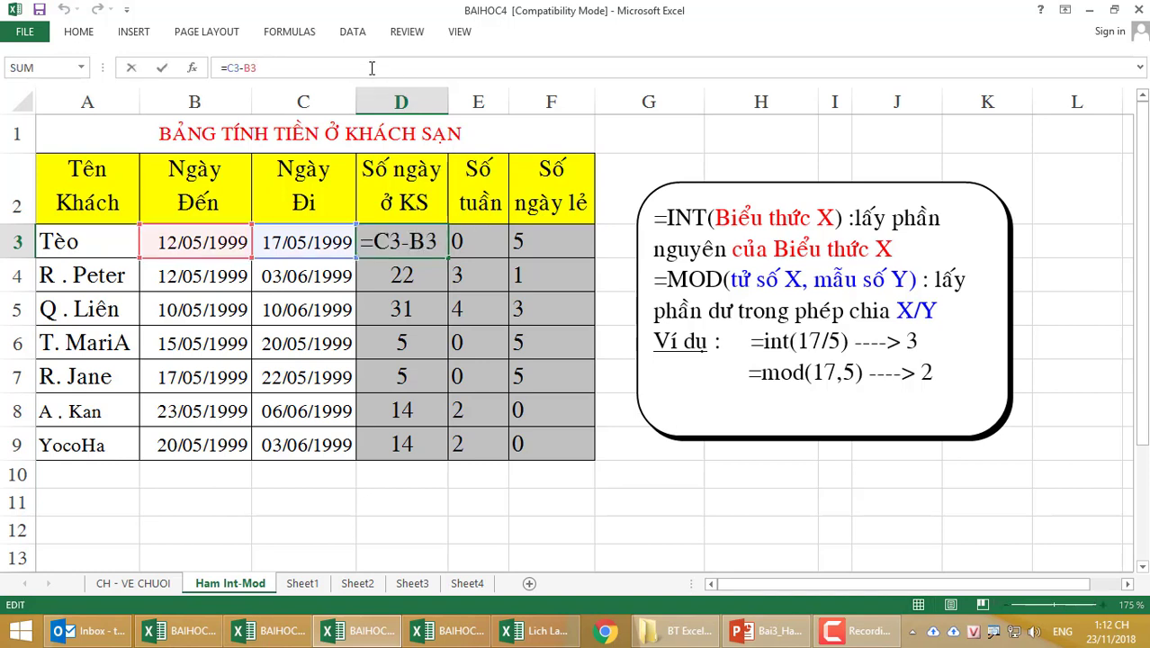
pyautogui.write('+')
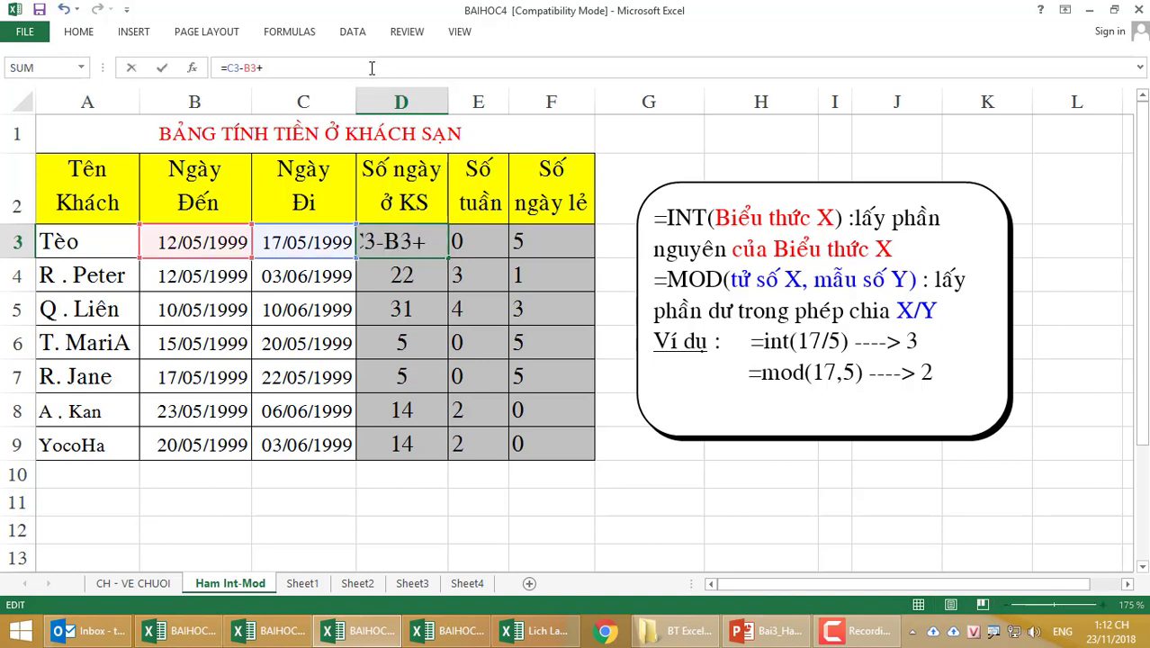
pyautogui.write('1')
pyautogui.press('Return')
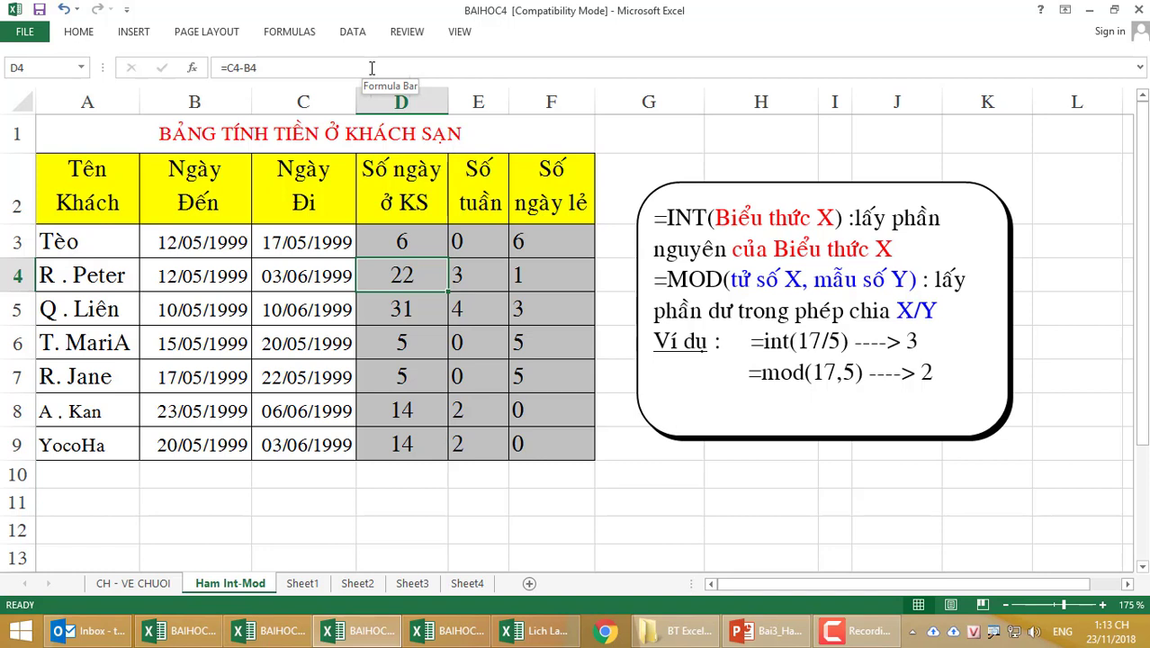
# - Undo the last change to the first guest's number-of-days formula in D3
pyautogui.hotkey('ctrl', 'z')
pyautogui.press('Up')
pyautogui.press('Down')
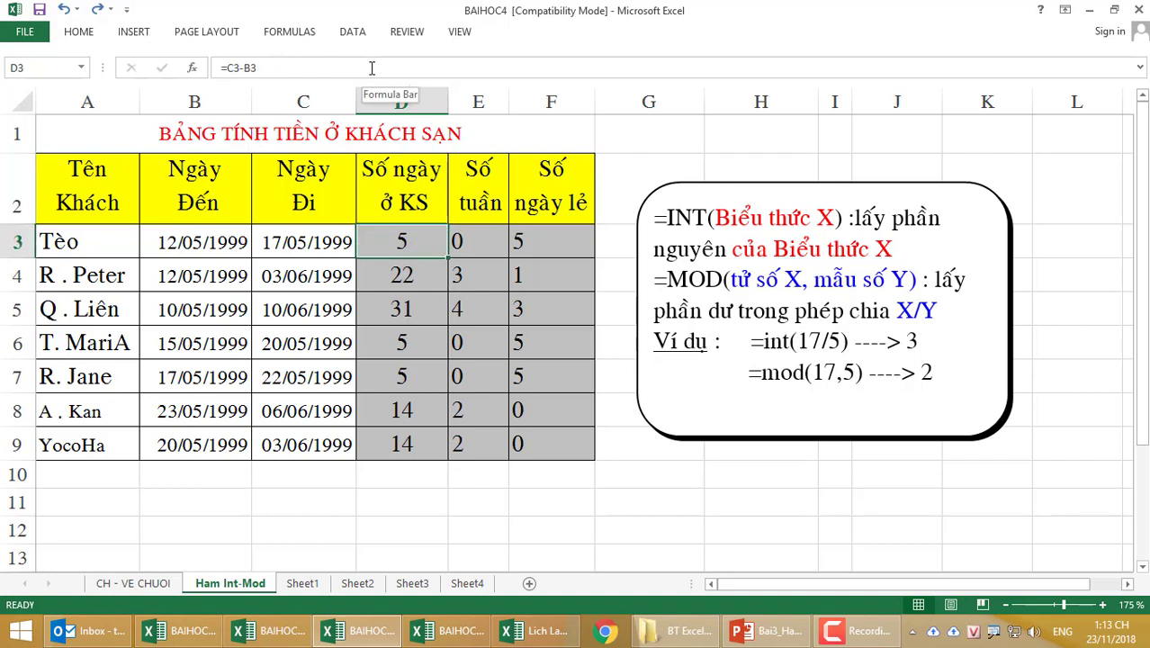
pyautogui.press('Left')
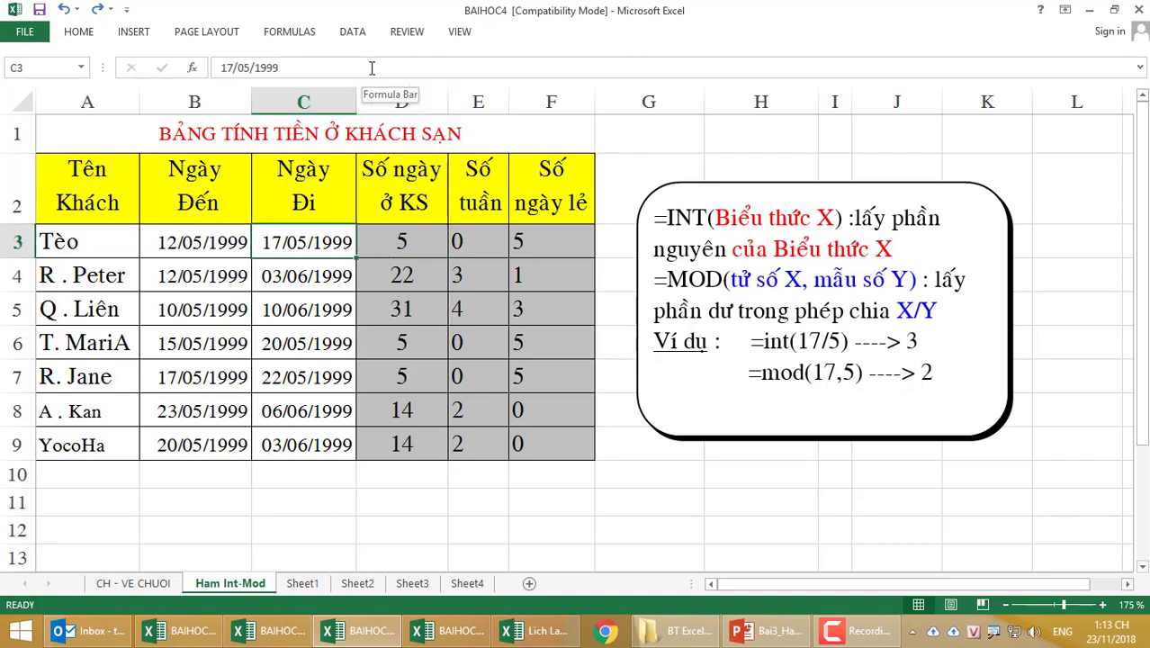
pyautogui.press('Right')
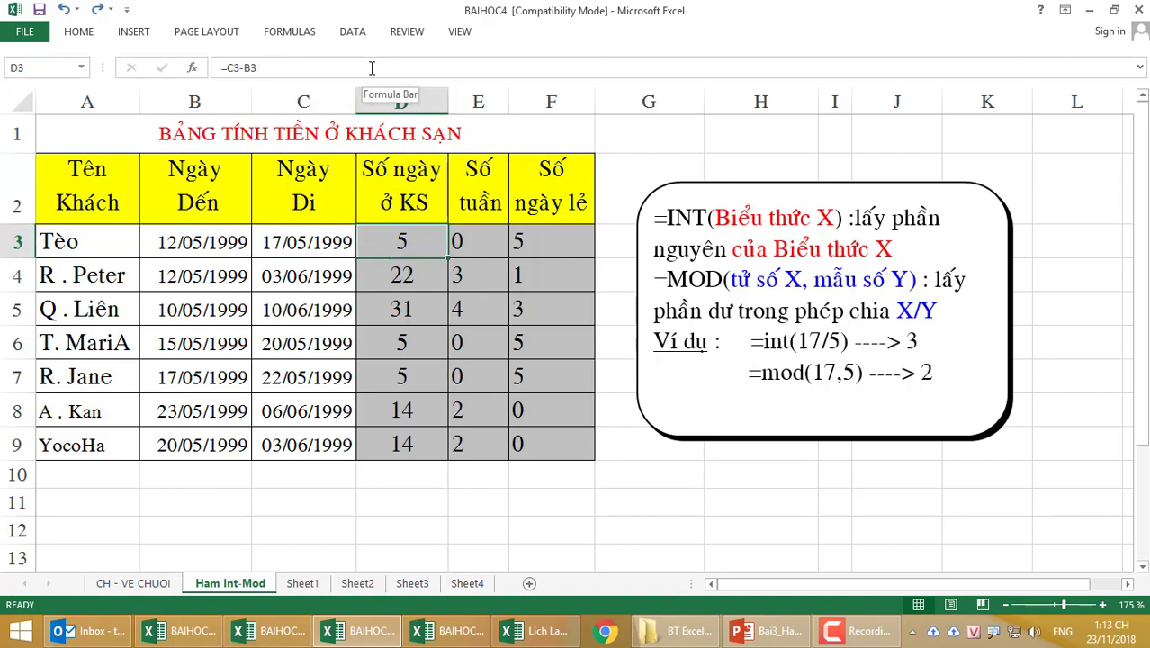
pyautogui.press('Left')
pyautogui.press('Right')
# - Begin a unit price label in H10 and switch the Vietnamese input encoding to VNI Windows
pyautogui.click(727, 475)
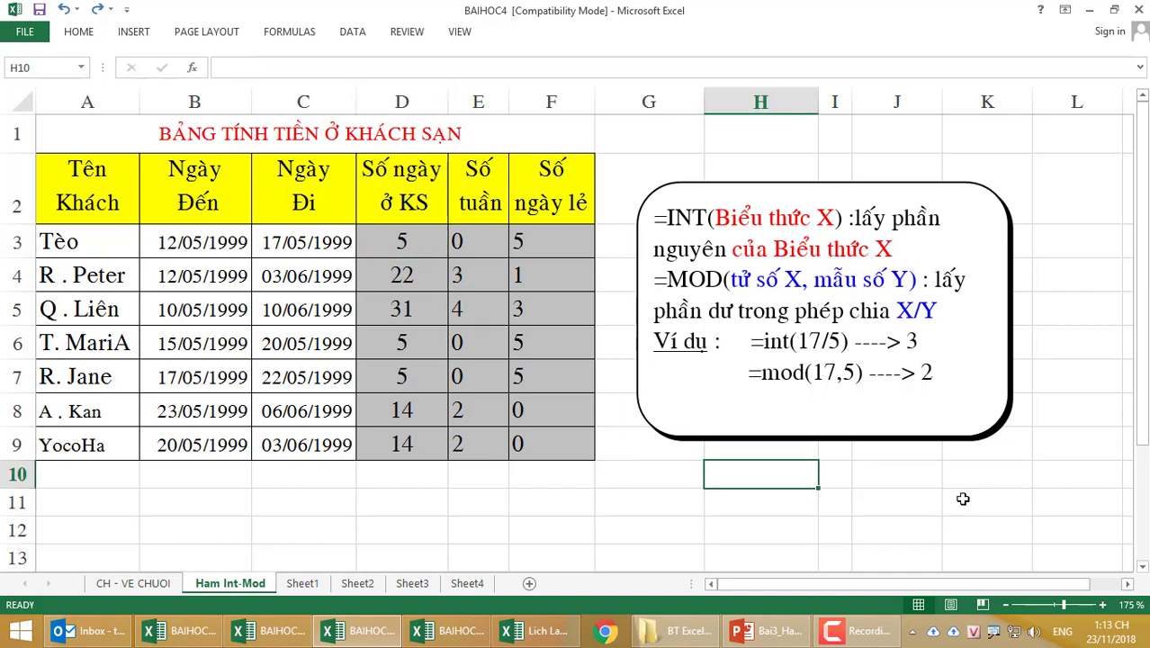
pyautogui.write('Đơn gia')
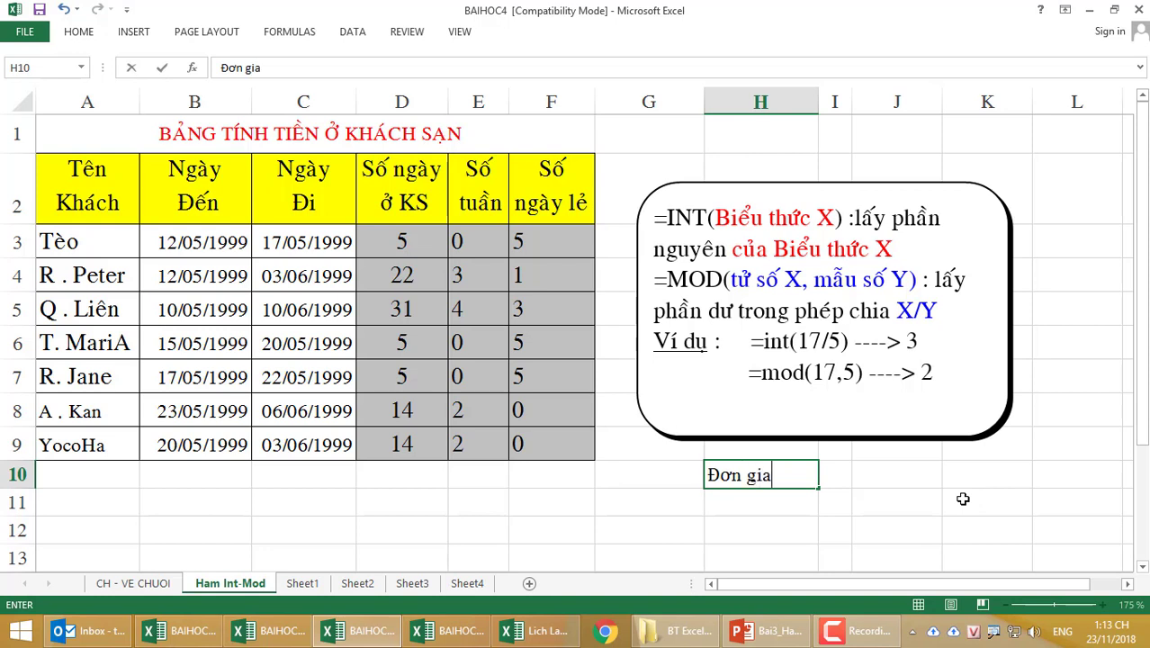
pyautogui.write('s')
pyautogui.click(81, 38)
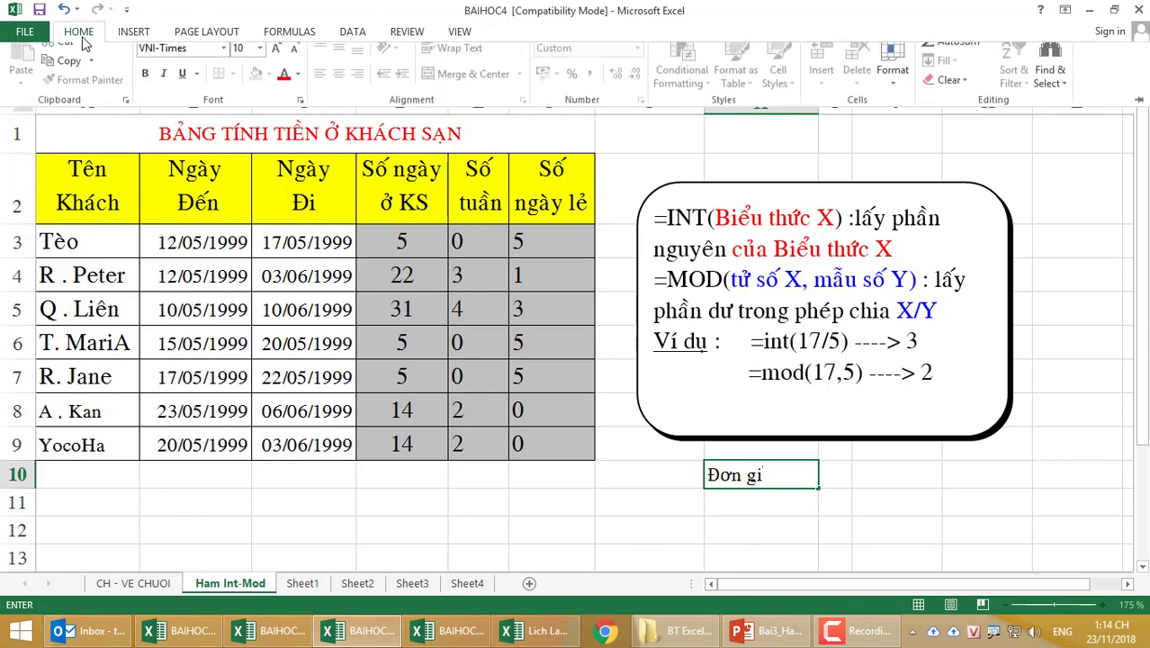
pyautogui.rightClick(973, 633)
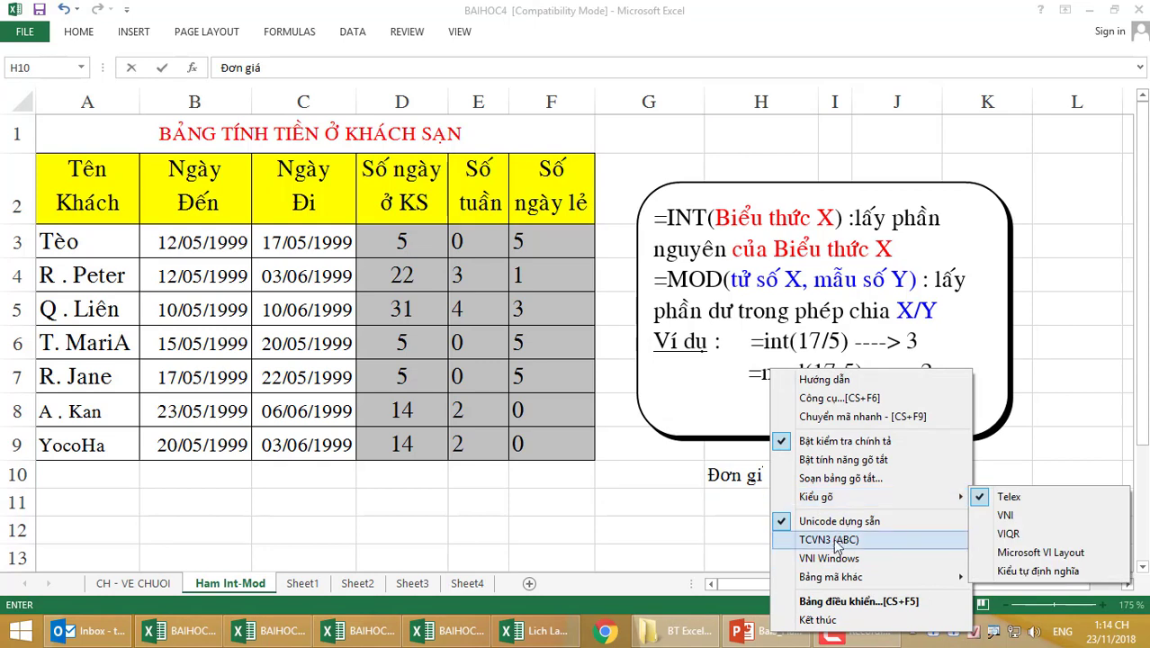
pyautogui.click(829, 558)
# - Correct the label in H10 so it reads "Đơn giá ngày"
pyautogui.write('1')
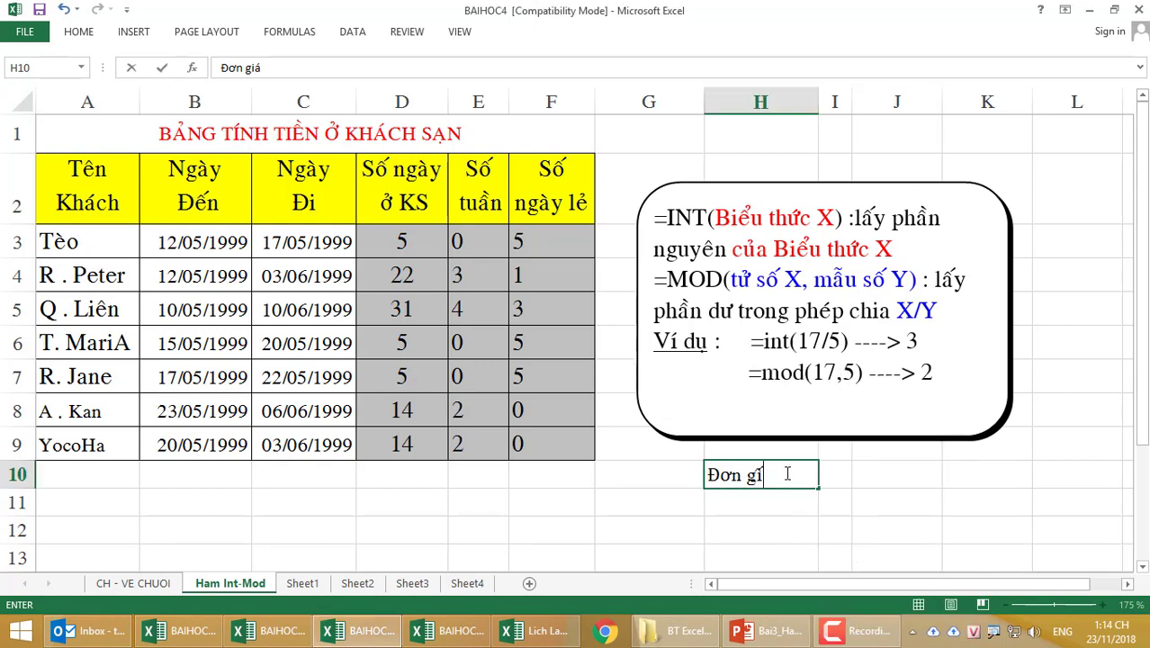
pyautogui.press('BackSpace')
pyautogui.press('BackSpace')
pyautogui.press('BackSpace')
pyautogui.write('gia1 ngay2')
pyautogui.press('Tab')
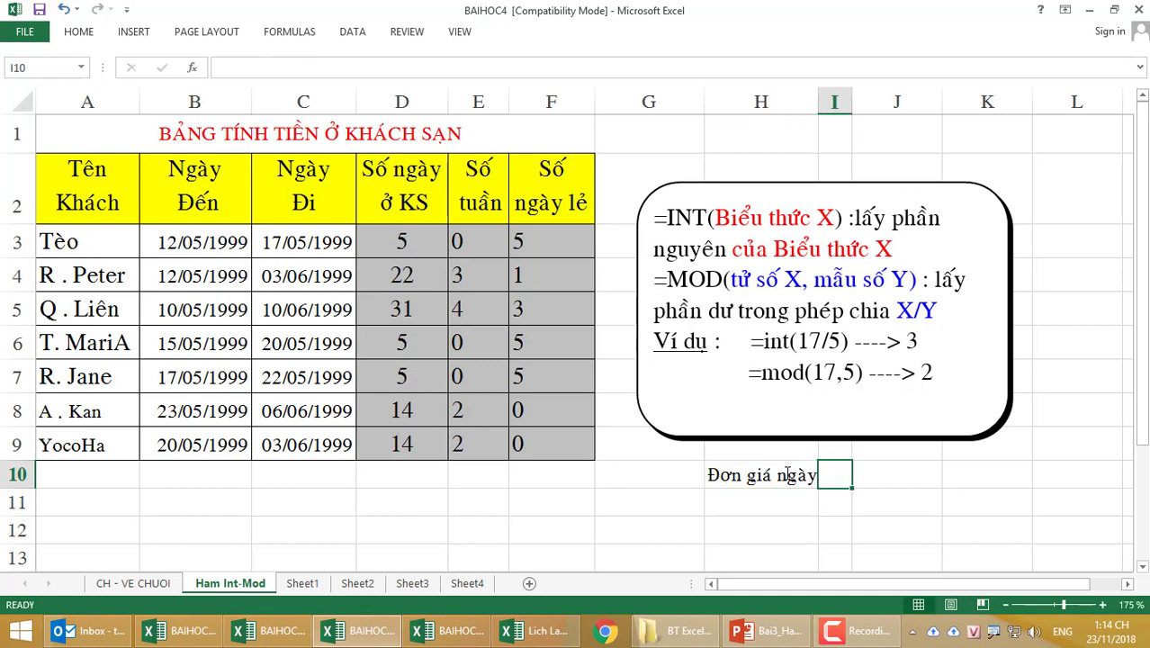
# - Enter 200000 as the daily unit price in J10
pyautogui.press('Tab')
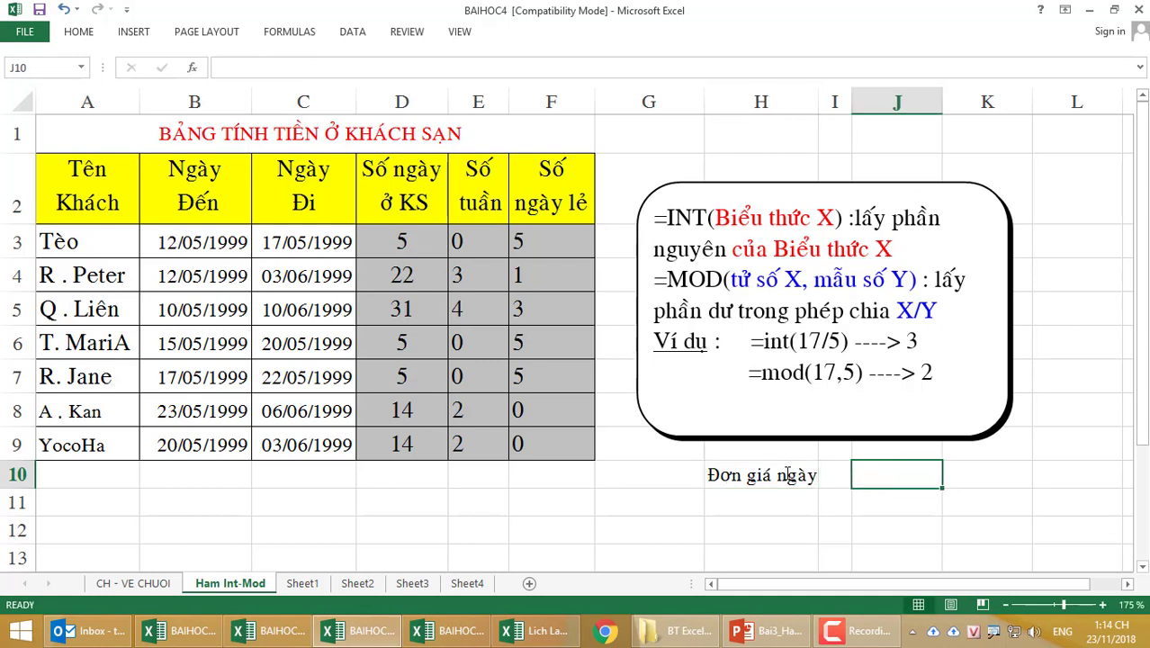
pyautogui.write('200000')
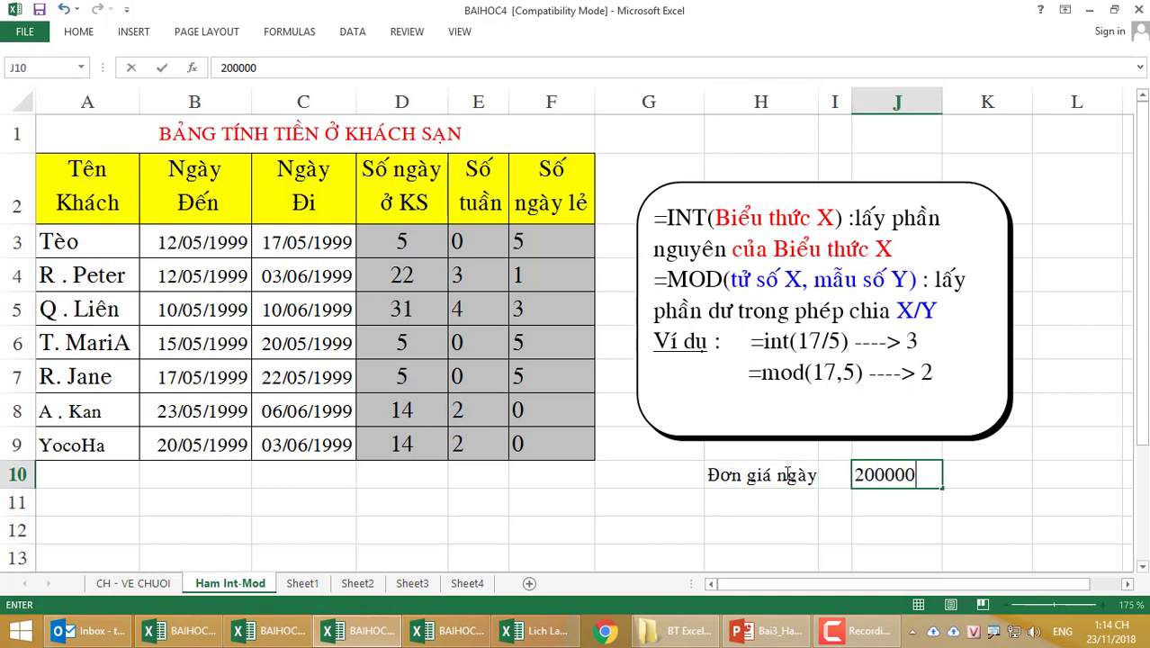
pyautogui.press('Return')
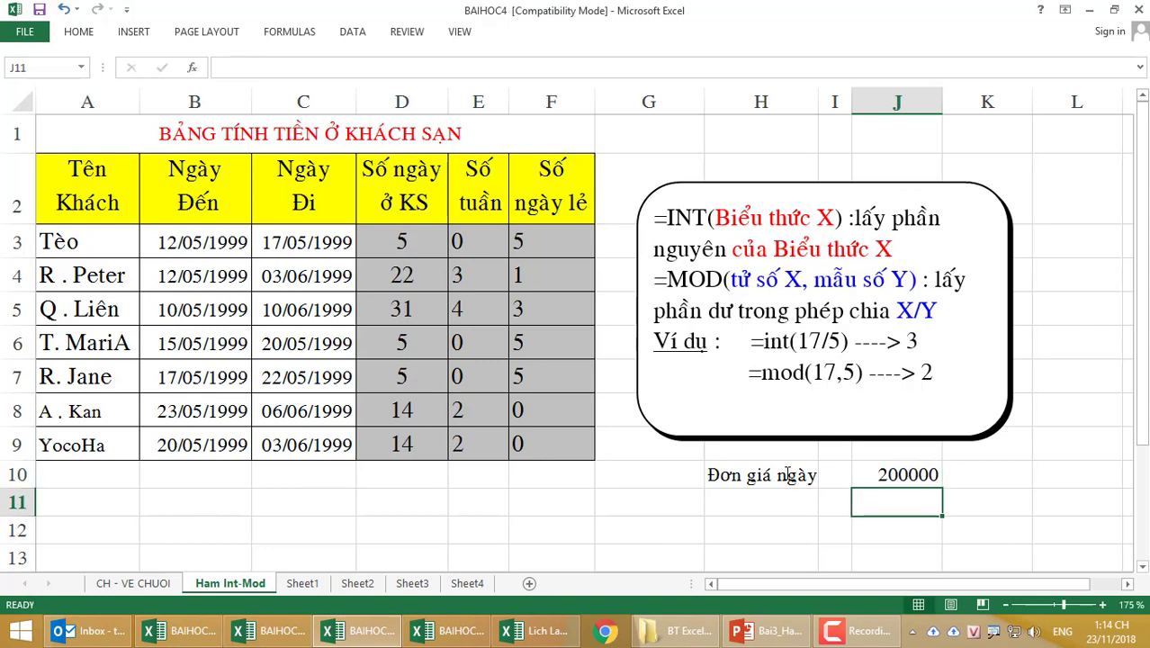
pyautogui.press('Left')
pyautogui.press('Left')
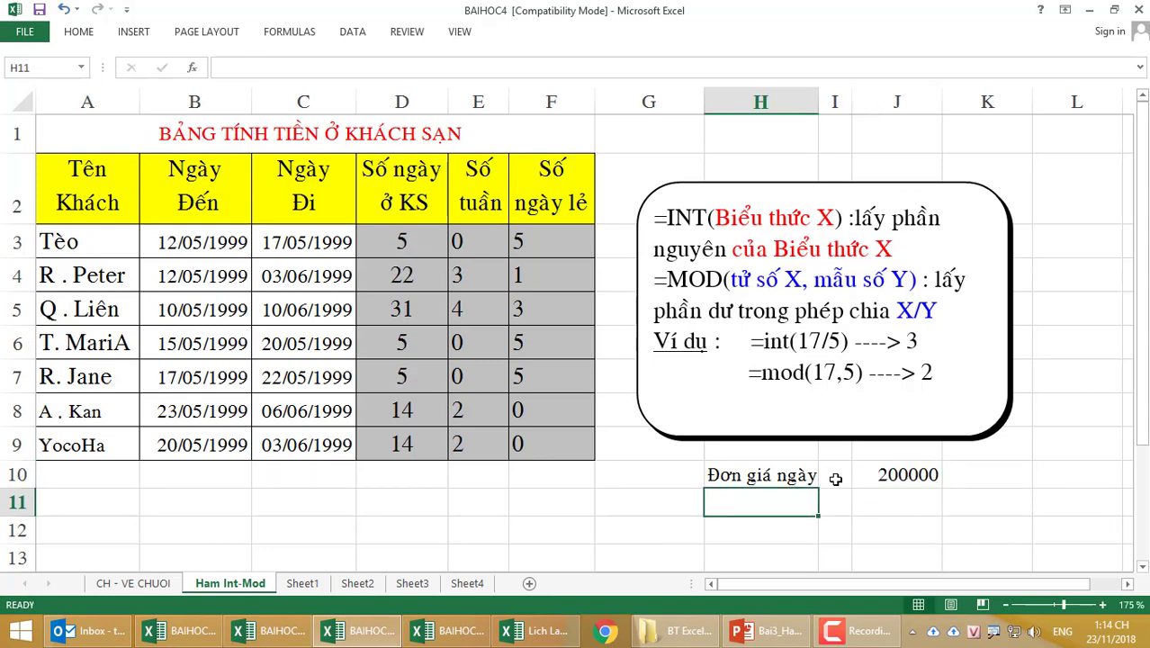
# - Format the daily unit price in J10 with a thousands separator and no decimal places
pyautogui.click(861, 470)
pyautogui.click(92, 34)
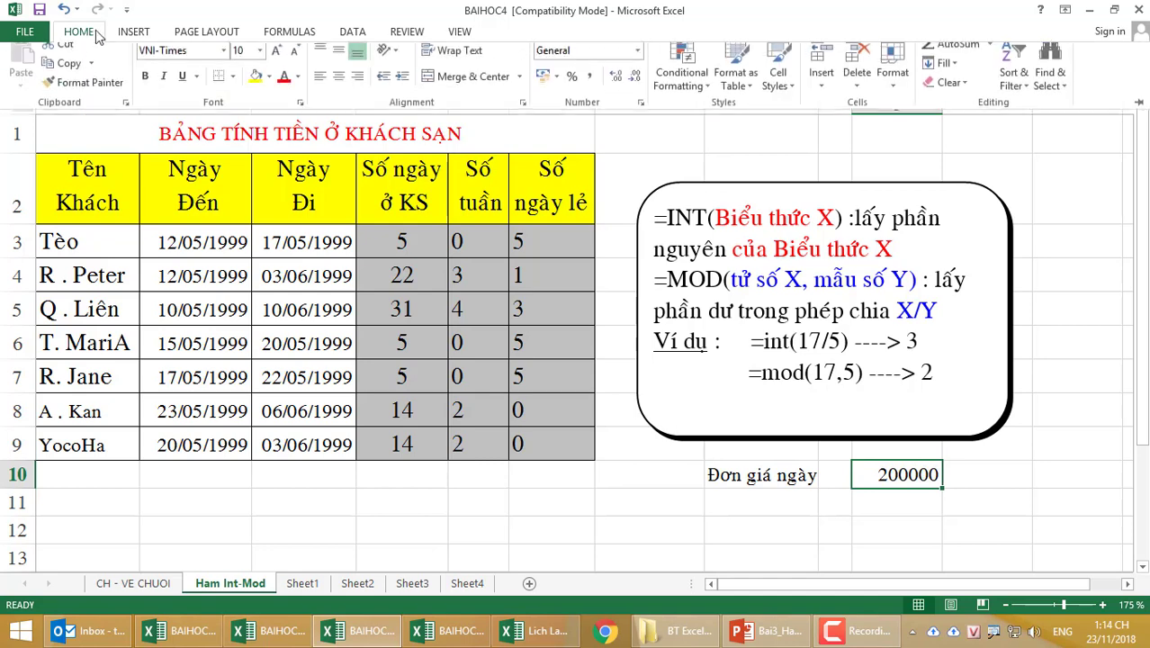
pyautogui.click(591, 88)
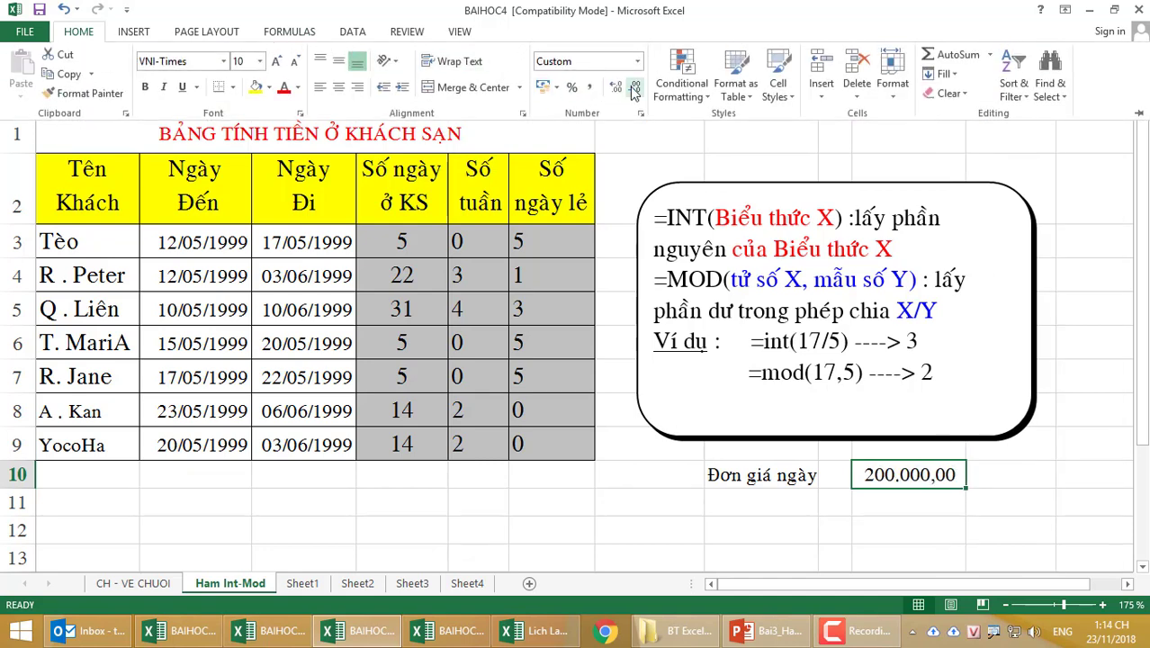
pyautogui.click(636, 88)
pyautogui.click(635, 87)
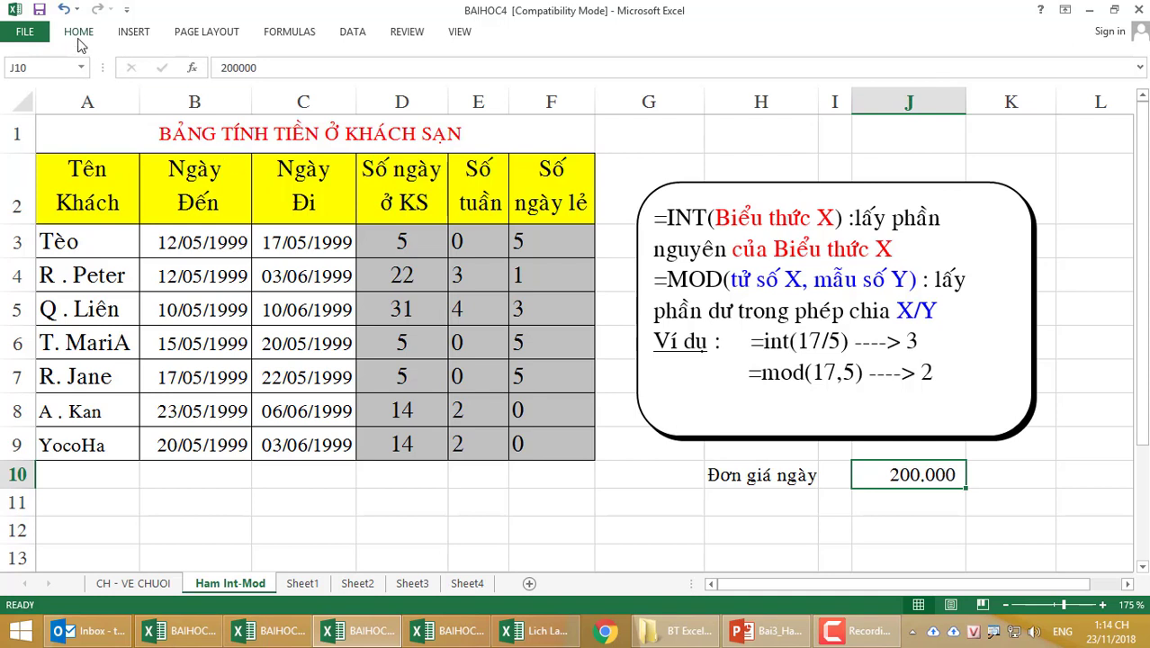
# - Copy the formatted daily unit price from J10 into J11
pyautogui.hotkey('ctrl', 'c')
pyautogui.click(920, 507)
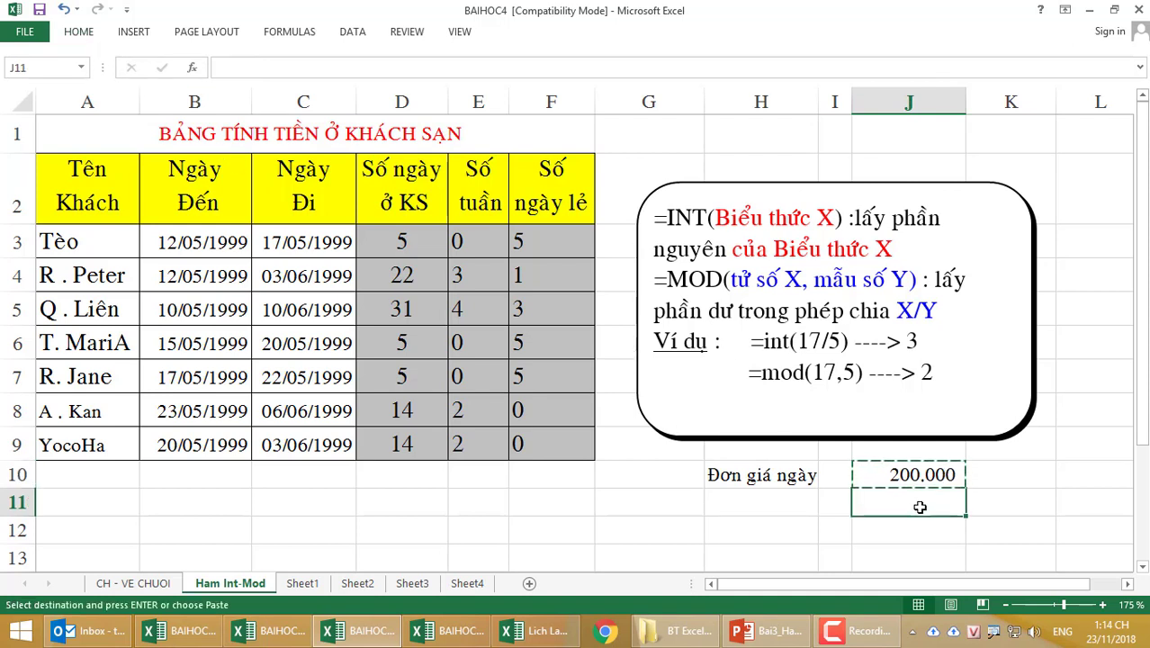
pyautogui.hotkey('ctrl', 'v')
# - Enter the label "Đơn giá tuần" in H11
pyautogui.click(747, 508)
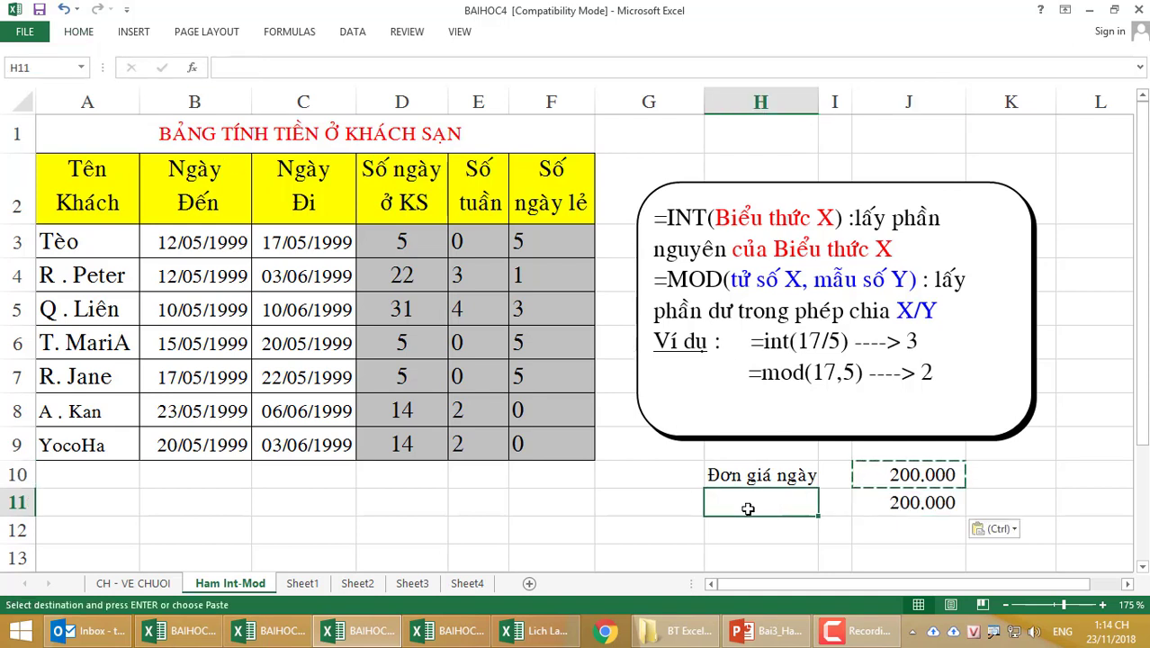
pyautogui.write('Đơn')
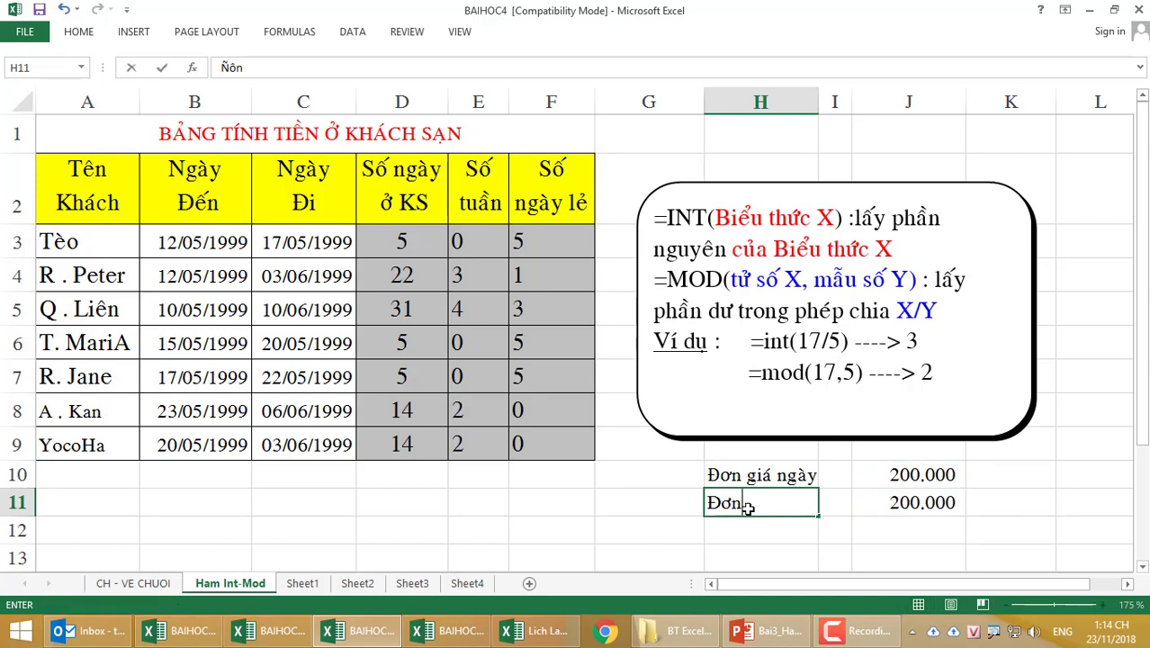
pyautogui.write(' giá tuần')
pyautogui.press('Tab')
# - Set the weekly unit price in J11 to 1200000
pyautogui.press('Tab')
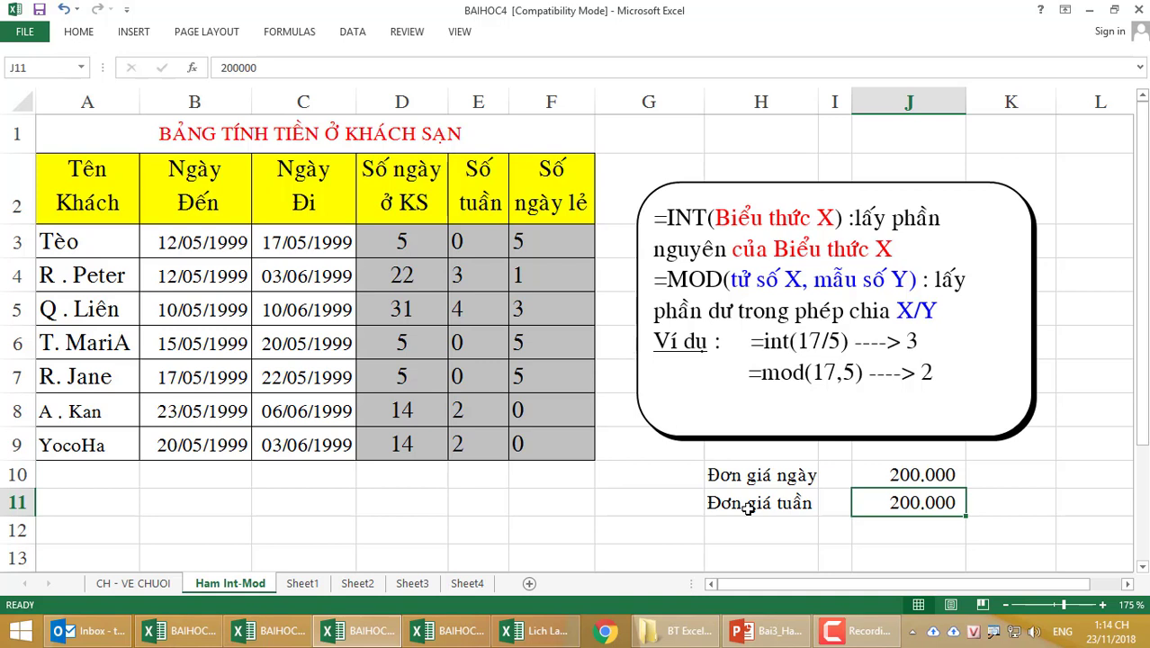
pyautogui.click(222, 69)
pyautogui.write('1')
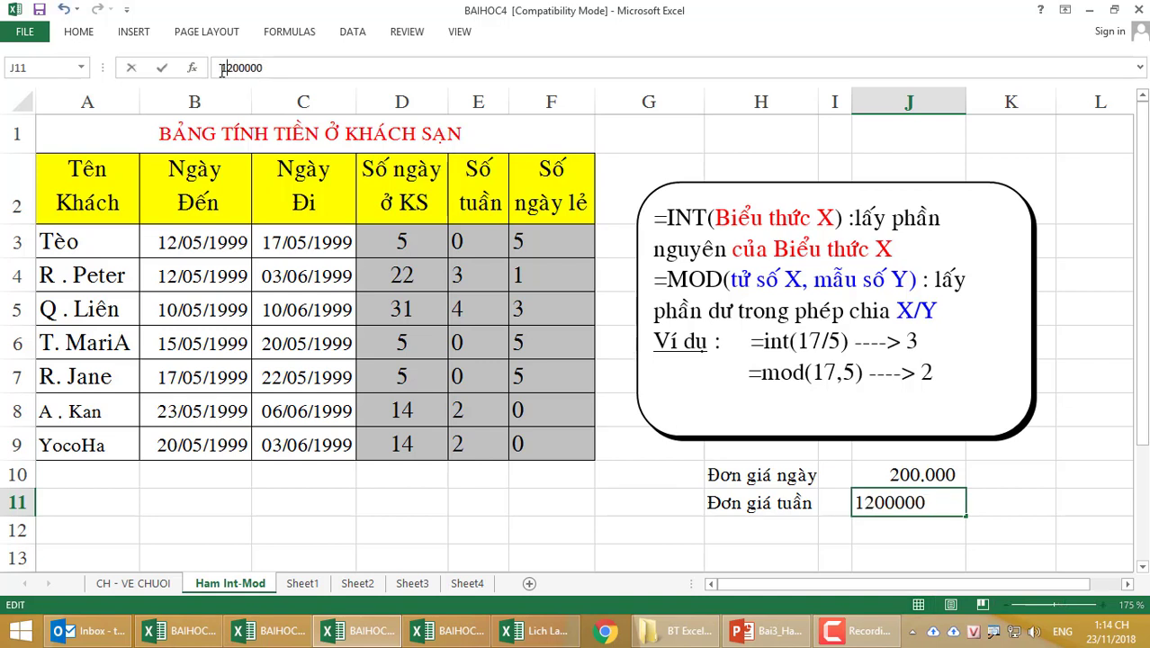
pyautogui.press('Return')
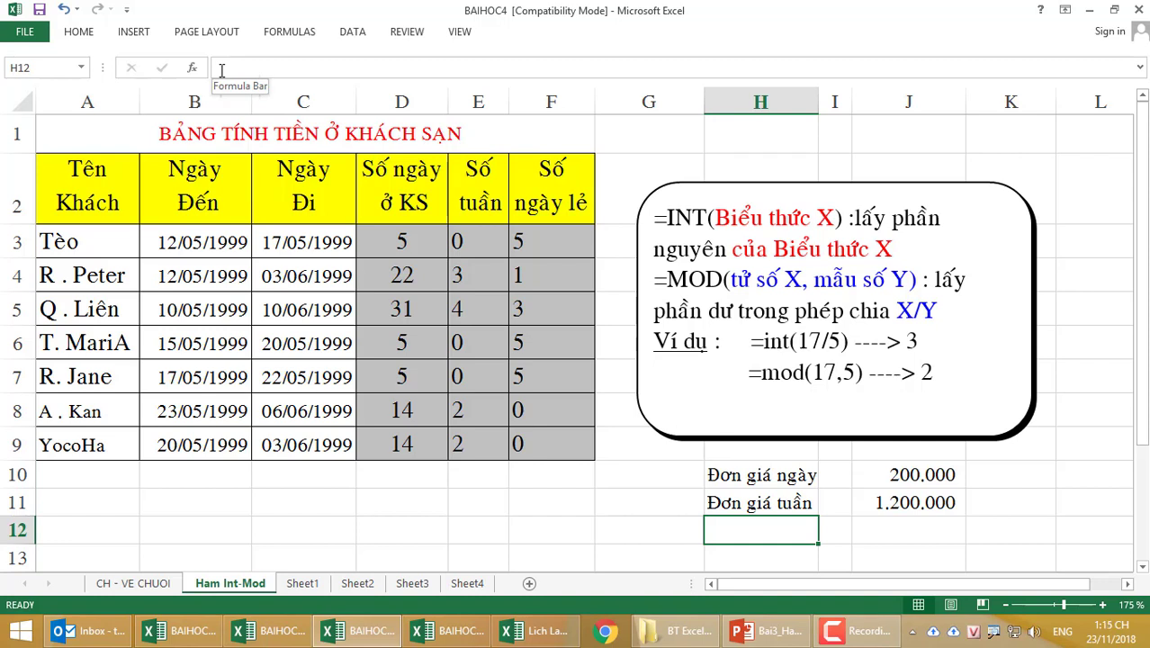
# - Change the first guest's departure date in C3 to 27/05/1999
pyautogui.click(297, 241)
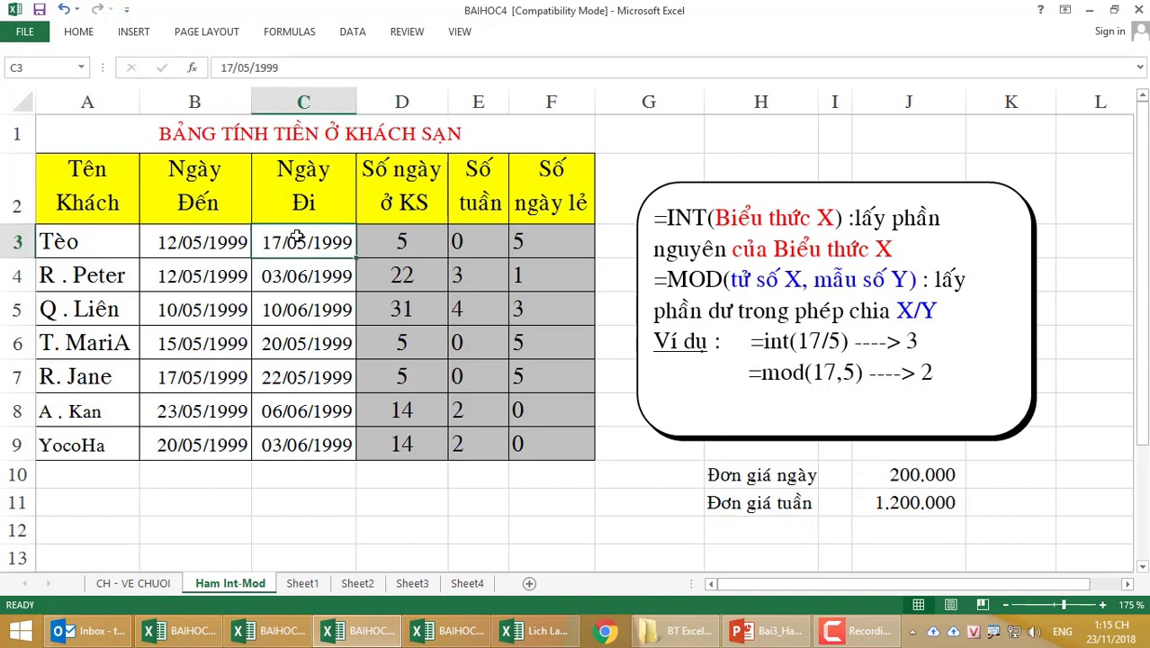
pyautogui.click(223, 65)
pyautogui.press('Delete')
pyautogui.write('2')
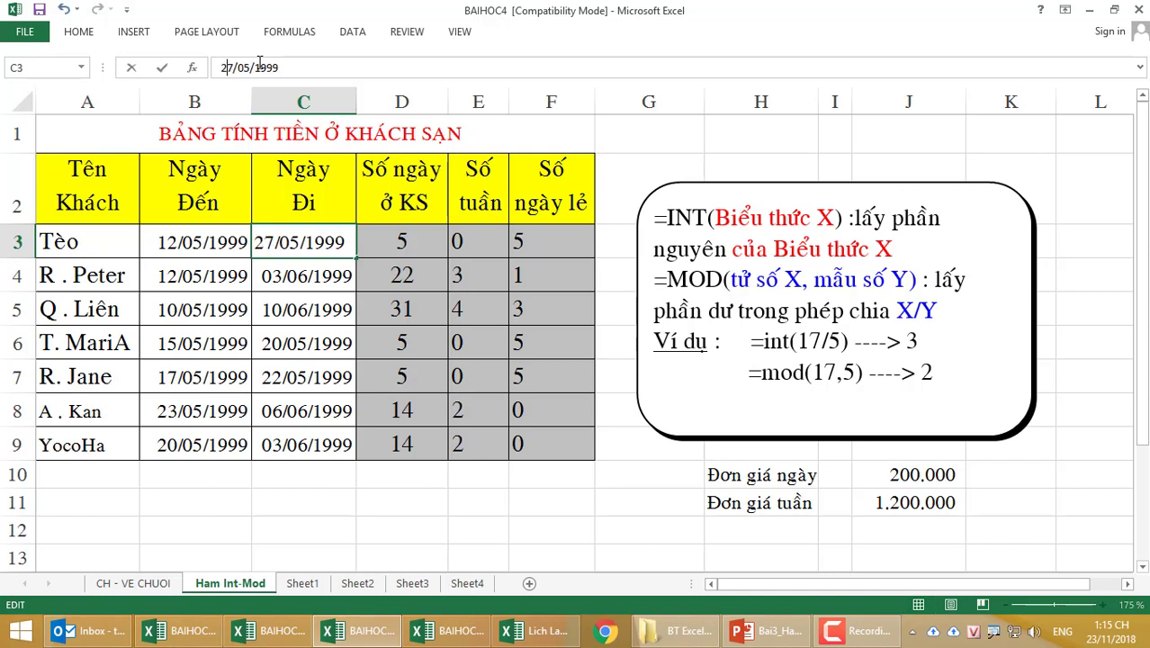
pyautogui.press('Return')
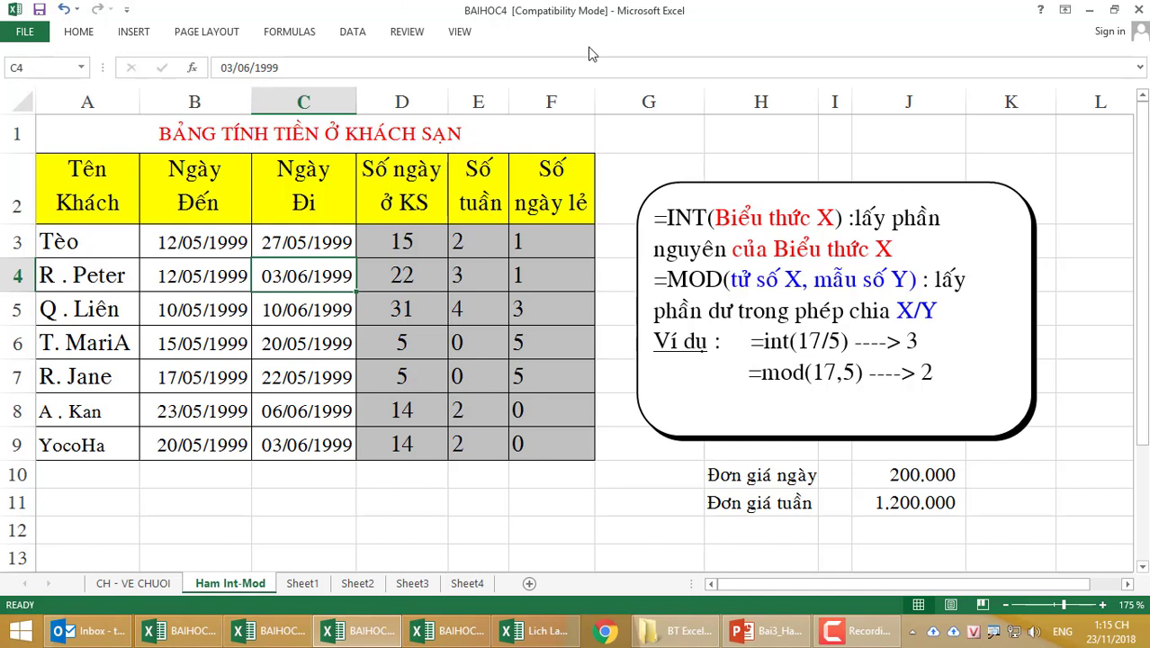
# - Move the INT and MOD note box clear of columns G and H, and enter the heading "Thành Tiền" in G2
pyautogui.click(730, 184)
pyautogui.moveTo(730, 186); pyautogui.dragTo(901, 178)
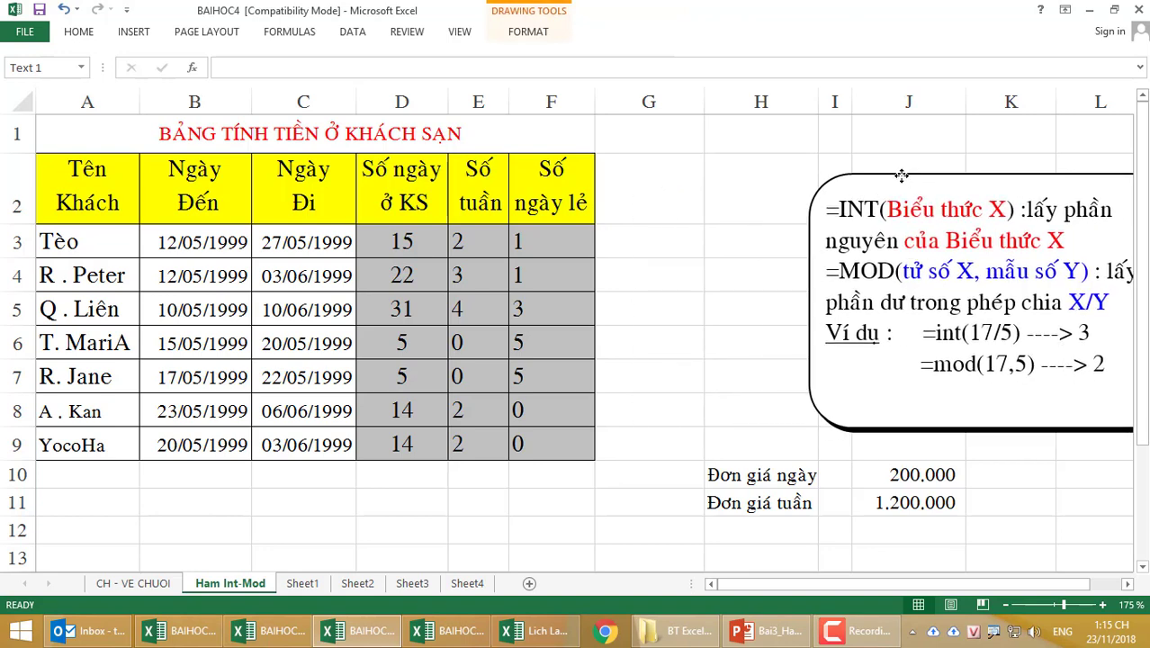
pyautogui.click(641, 183)
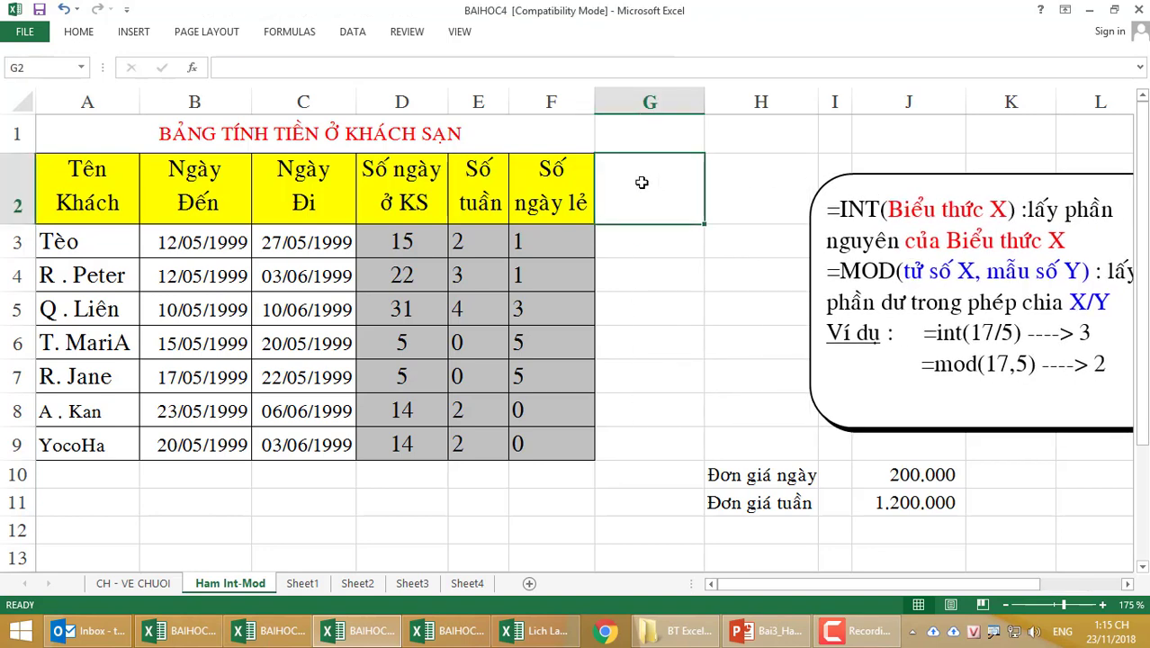
pyautogui.write('Thành')
pyautogui.press('BackSpace')
pyautogui.press('BackSpace')
pyautogui.press('BackSpace')
pyautogui.press('BackSpace')
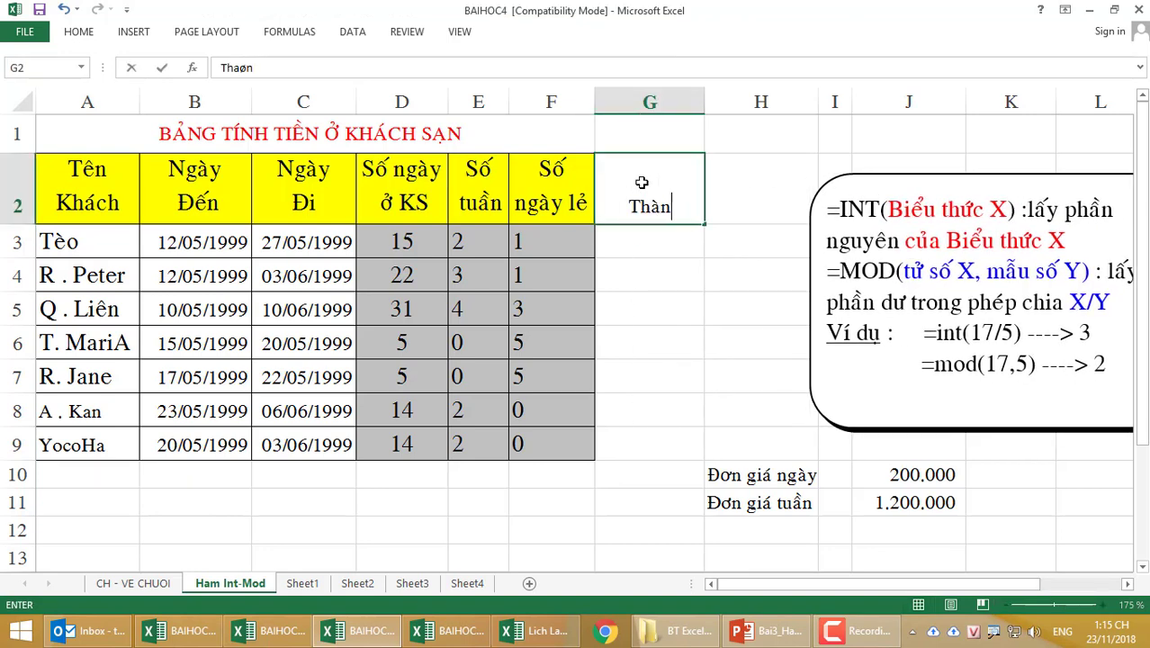
pyautogui.write('ành Tiền')
pyautogui.press('Return')
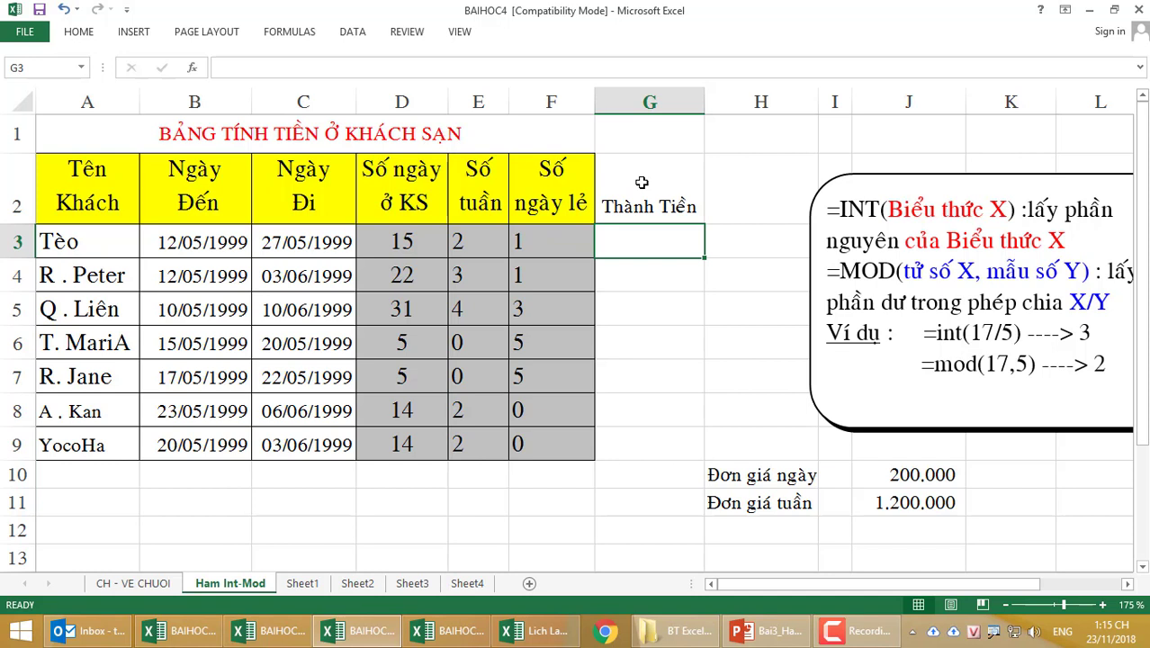
# - Review the first guest's formulas for days stayed, weeks and odd days in D3:F3
pyautogui.press('Left')
pyautogui.press('Left')
pyautogui.press('Left')
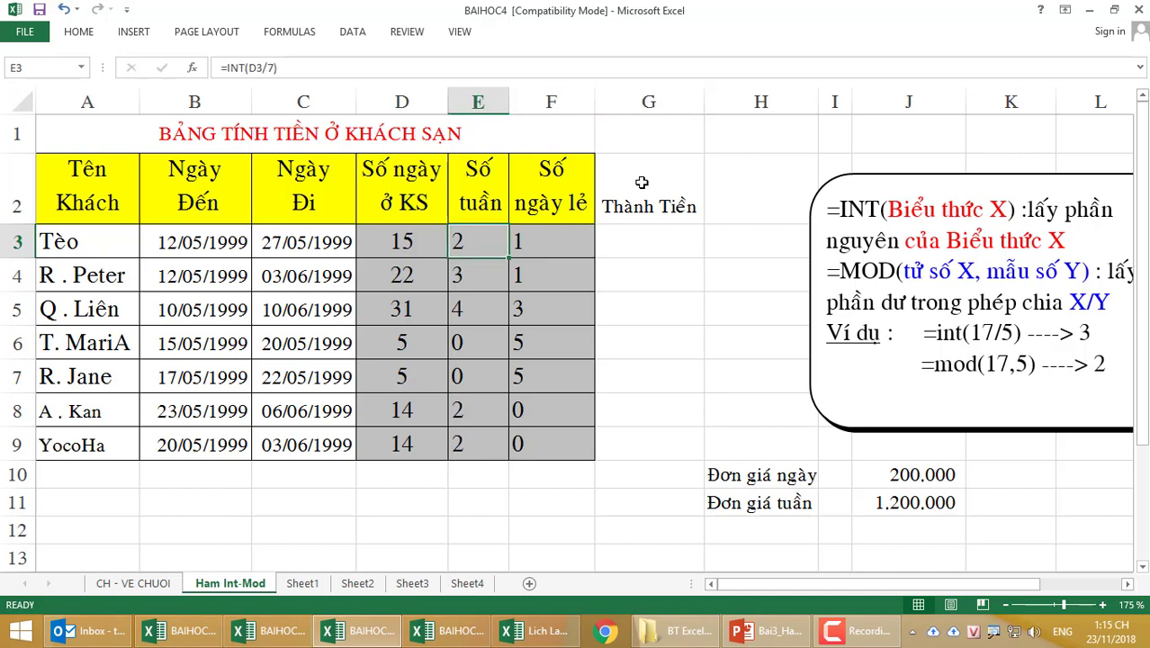
pyautogui.press('Right')
pyautogui.press('Left')
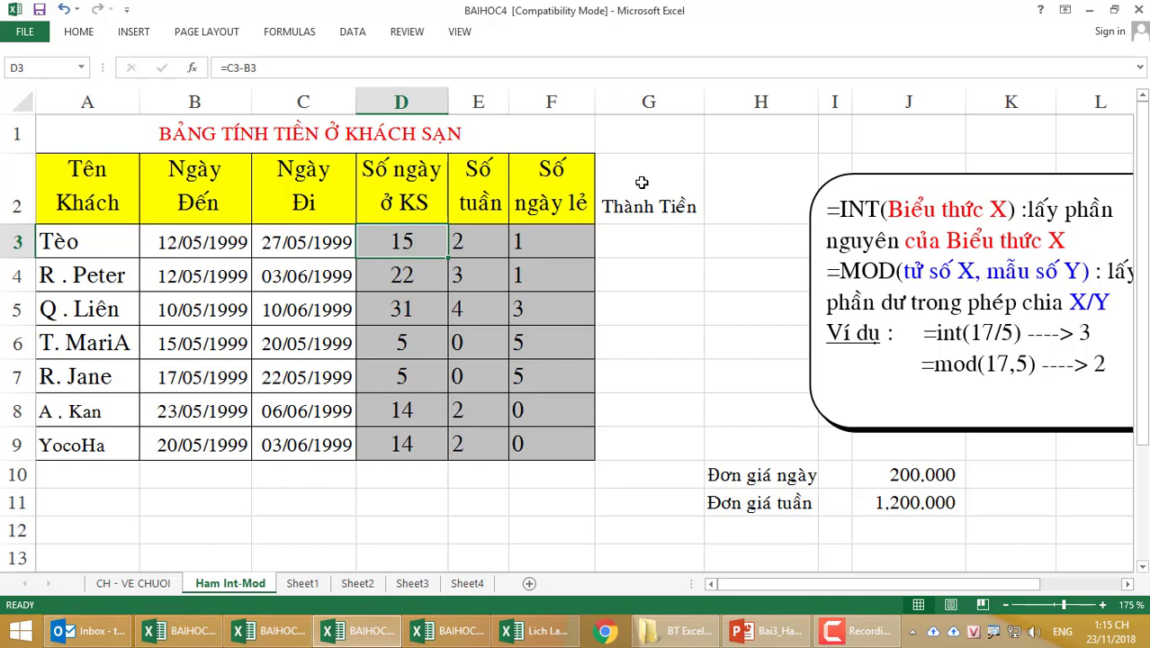
pyautogui.press('Right')
pyautogui.press('Right')
pyautogui.press('Right')
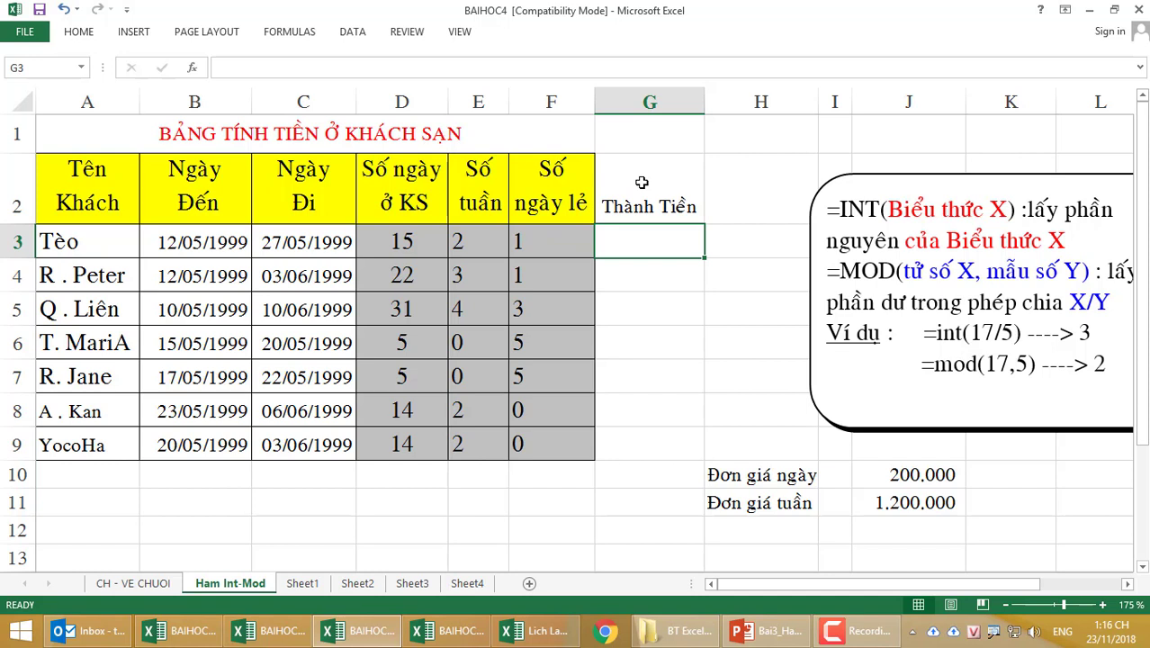
# - Enter the formula =D3/7 in G3 to divide the first guest's days stayed by seven
pyautogui.write('=')
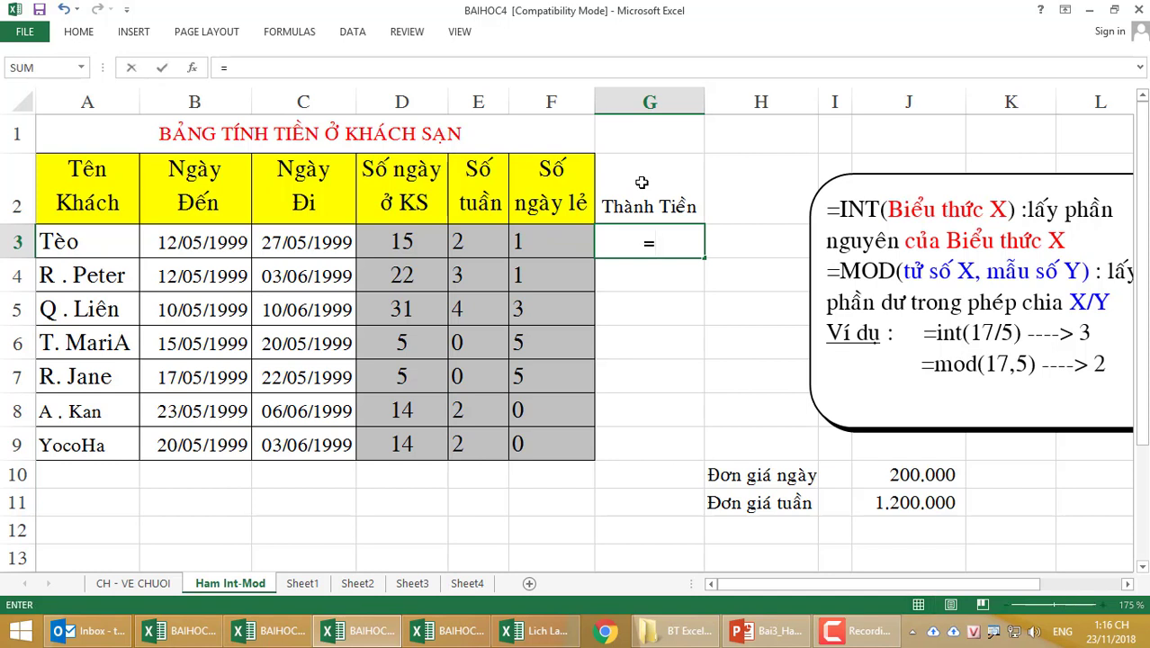
pyautogui.click(428, 237)
pyautogui.write('/7')
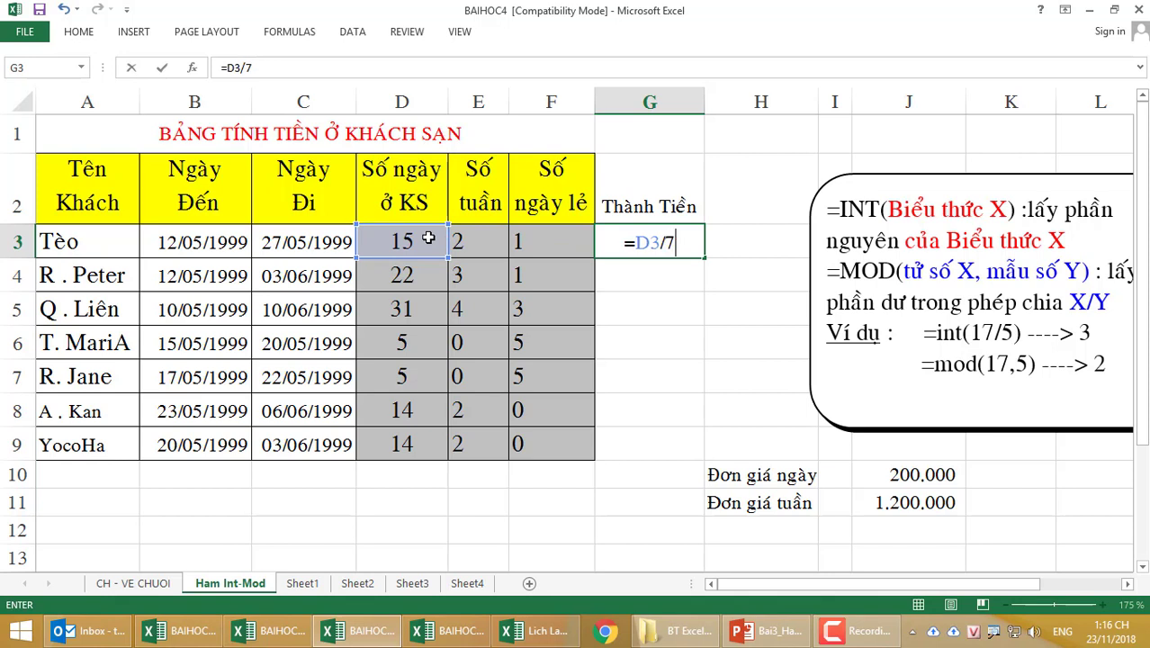
pyautogui.press('Return')
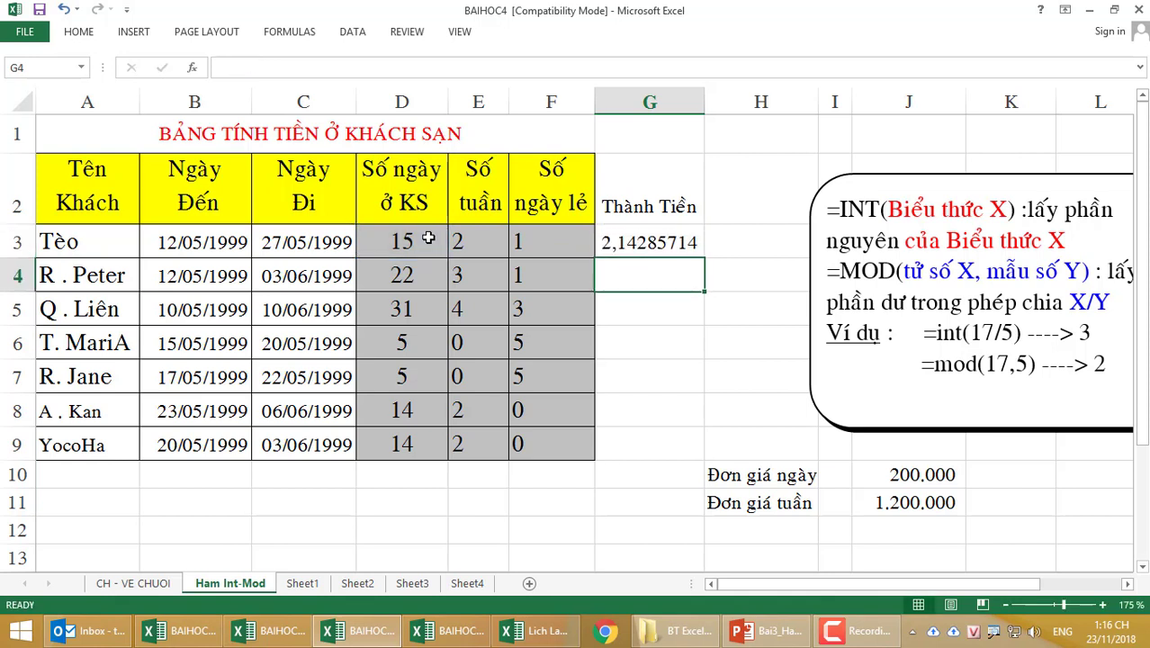
# - Copy the divide-by-seven formula from G3 down through G4:G9 for the remaining guests
pyautogui.hotkey('ctrl', 'd')
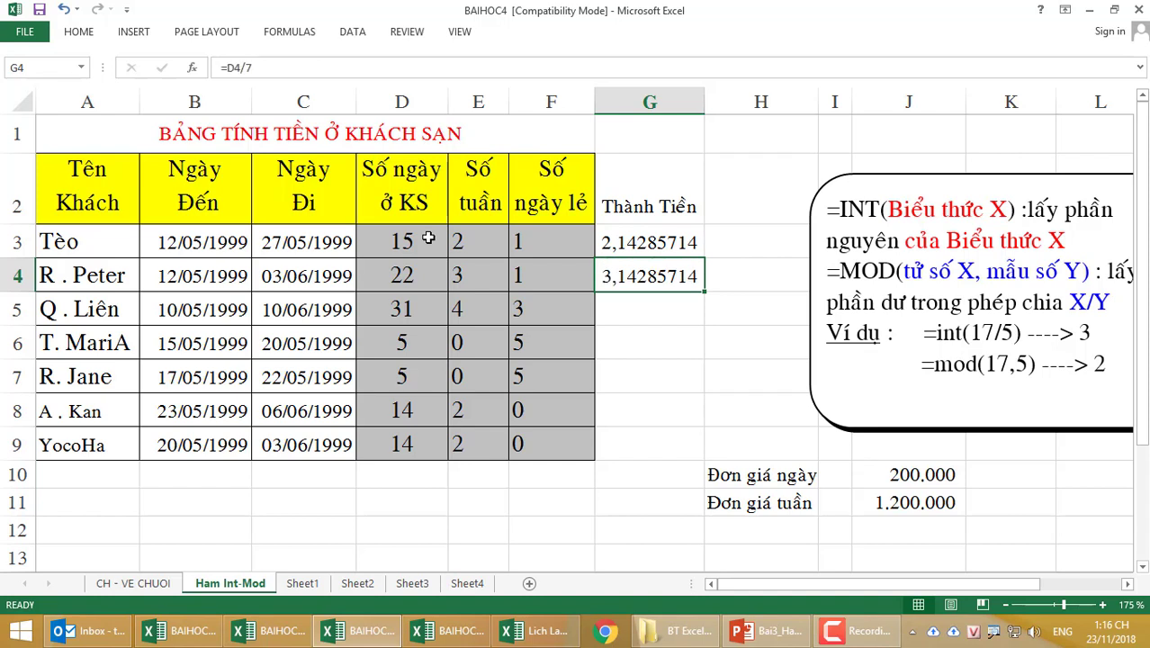
pyautogui.press('Down')
pyautogui.hotkey('ctrl', 'd')
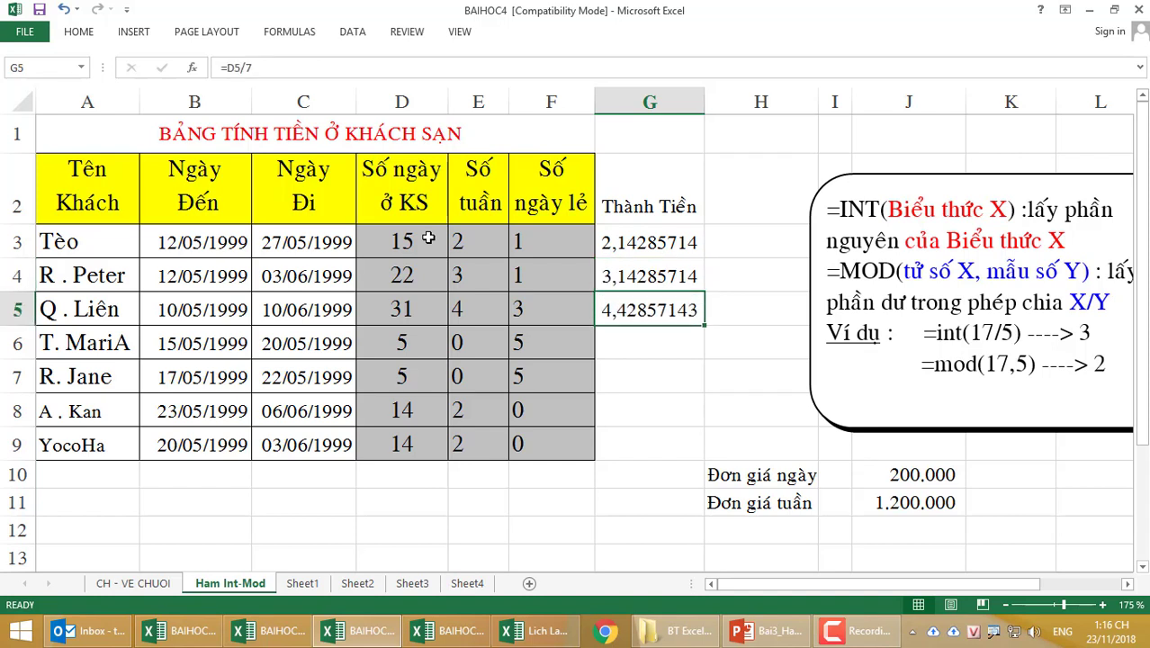
pyautogui.press('Down')
pyautogui.hotkey('ctrl', 'd')
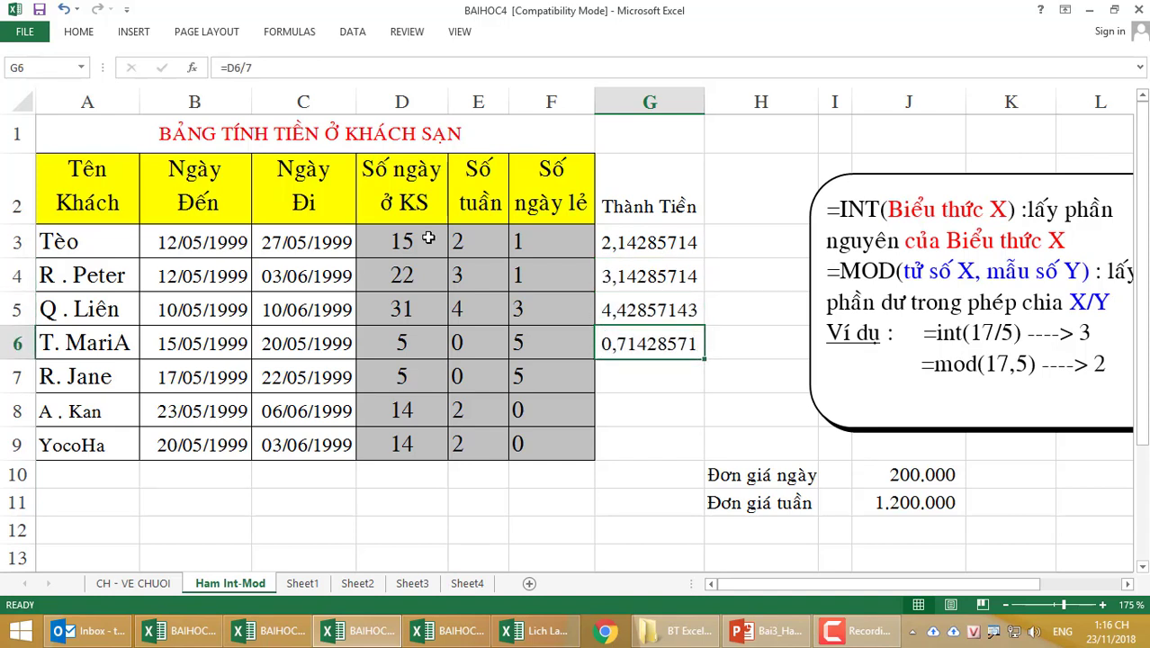
pyautogui.press('Down')
pyautogui.hotkey('ctrl', 'd')
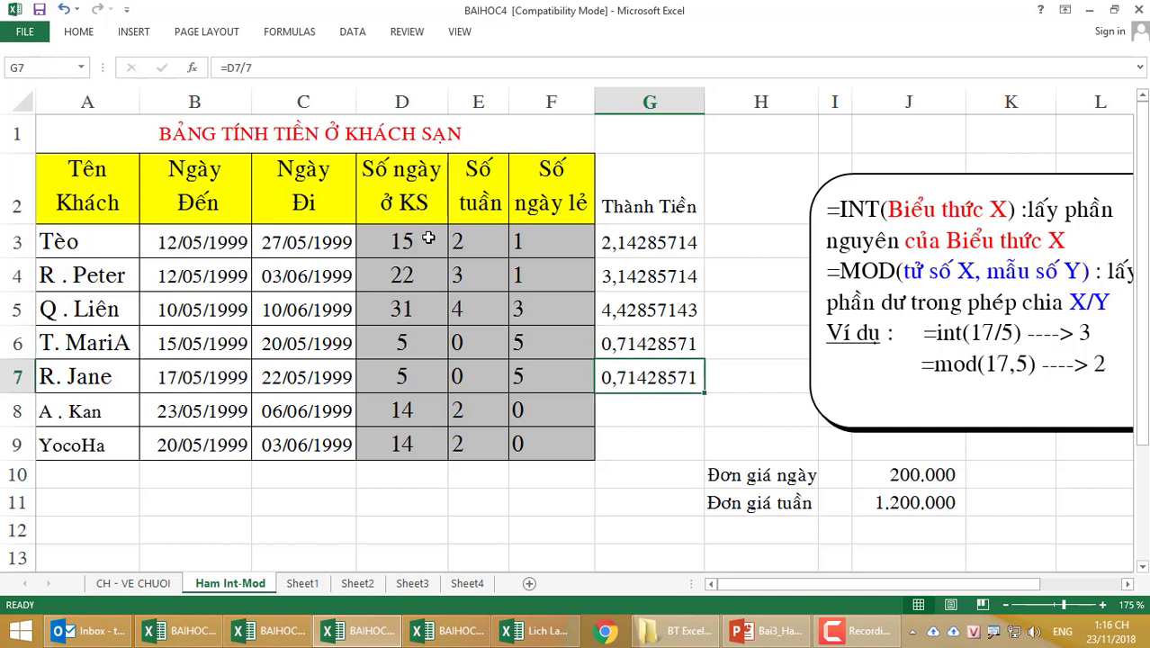
pyautogui.press('Down')
pyautogui.hotkey('ctrl', 'd')
pyautogui.press('Down')
pyautogui.hotkey('ctrl', 'd')
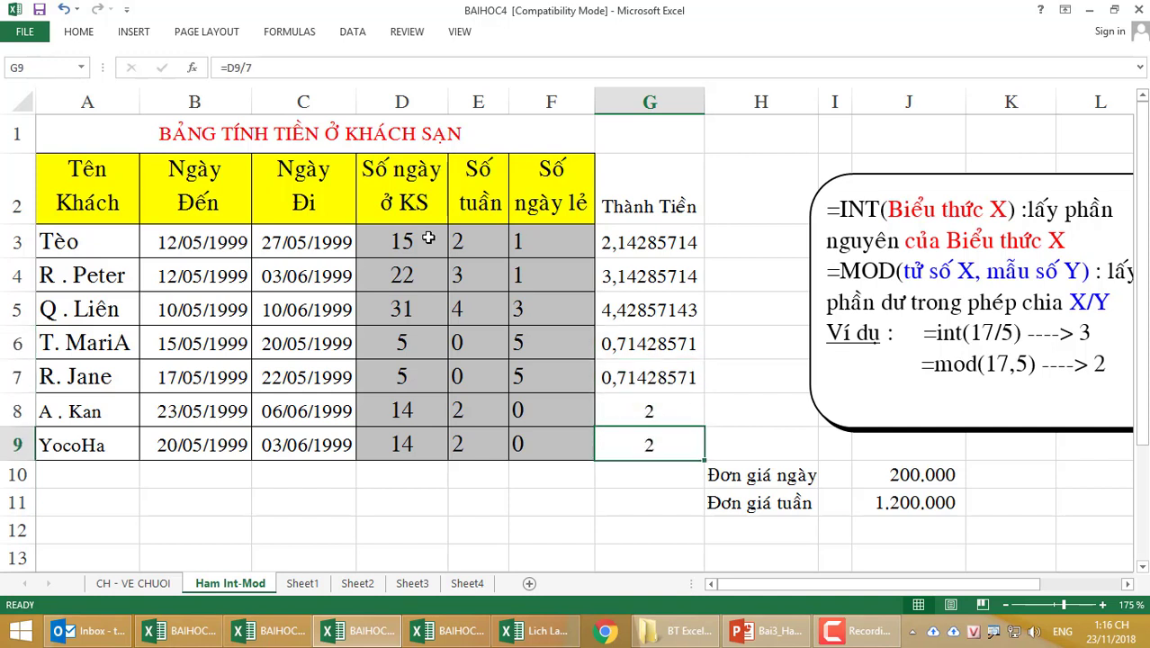
# - Review the quotients of days stayed divided by seven for each guest in G3:G9
pyautogui.press('Up')
pyautogui.press('Up')
pyautogui.press('Up')
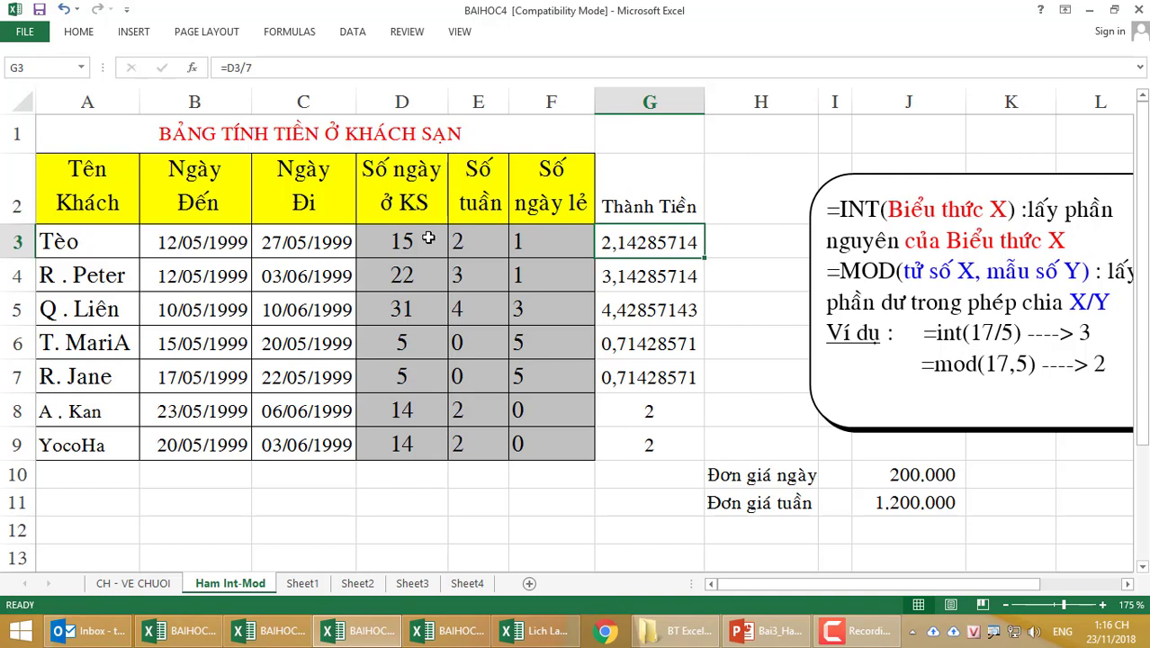
pyautogui.press('Down')
pyautogui.press('Down')
pyautogui.press('Down')
pyautogui.press('Down')
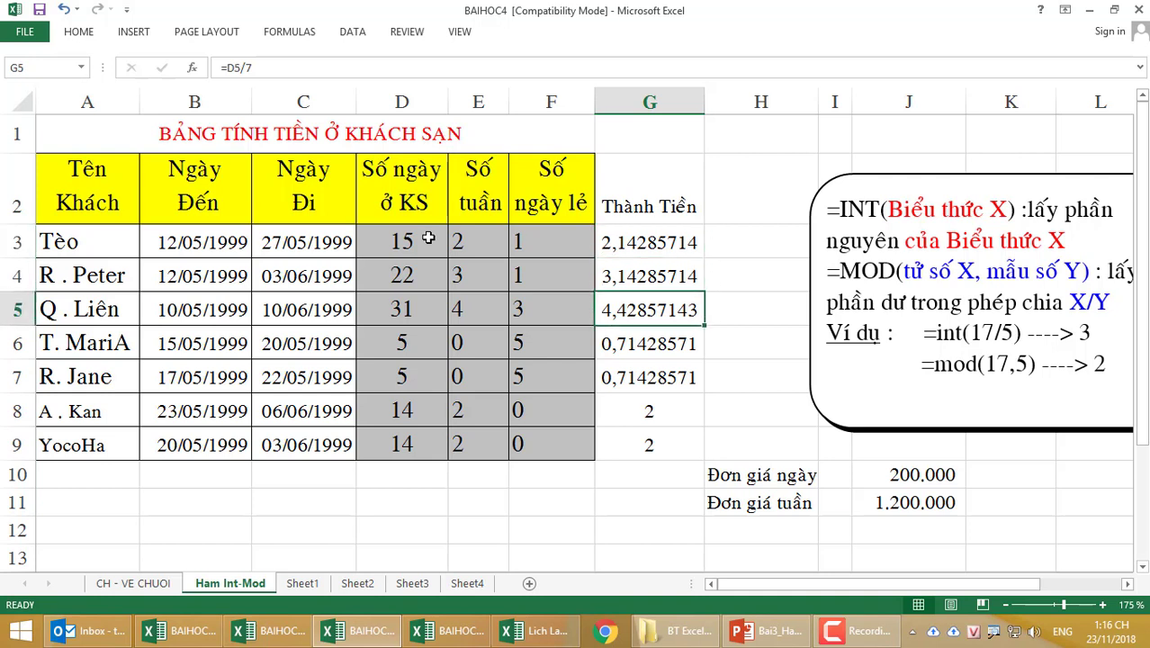
pyautogui.press('Down')
pyautogui.press('Down')
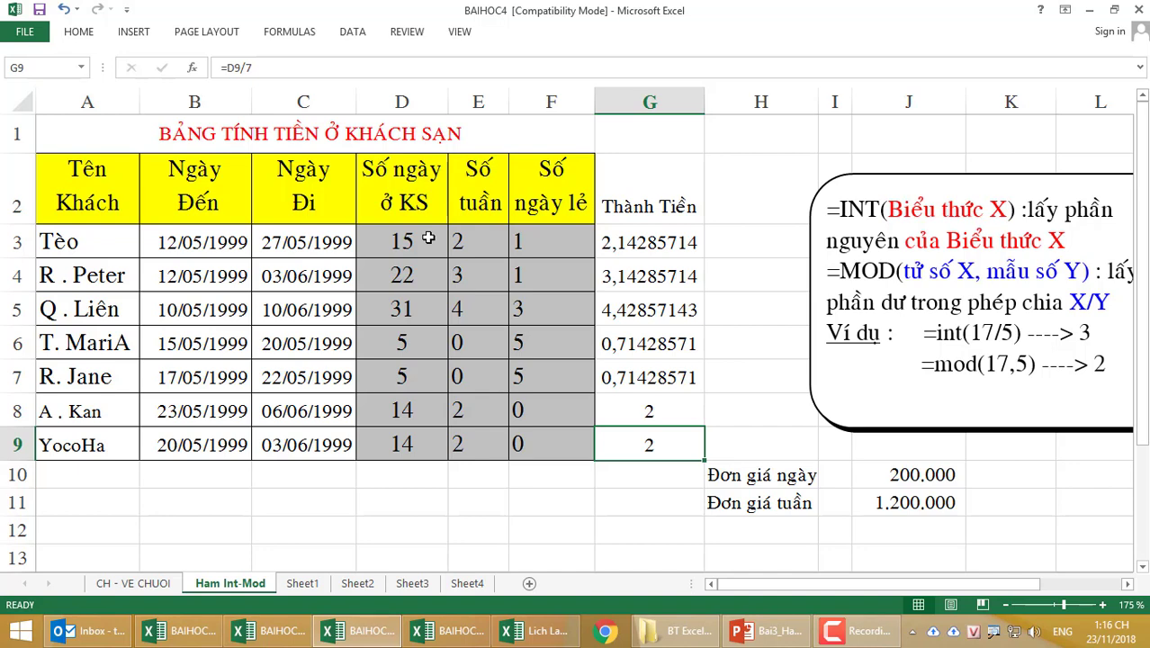
# - Move the INT and MOD note box closer to column G and highlight the INT syntax and its "Biểu thức X" argument
pyautogui.click(1016, 222)
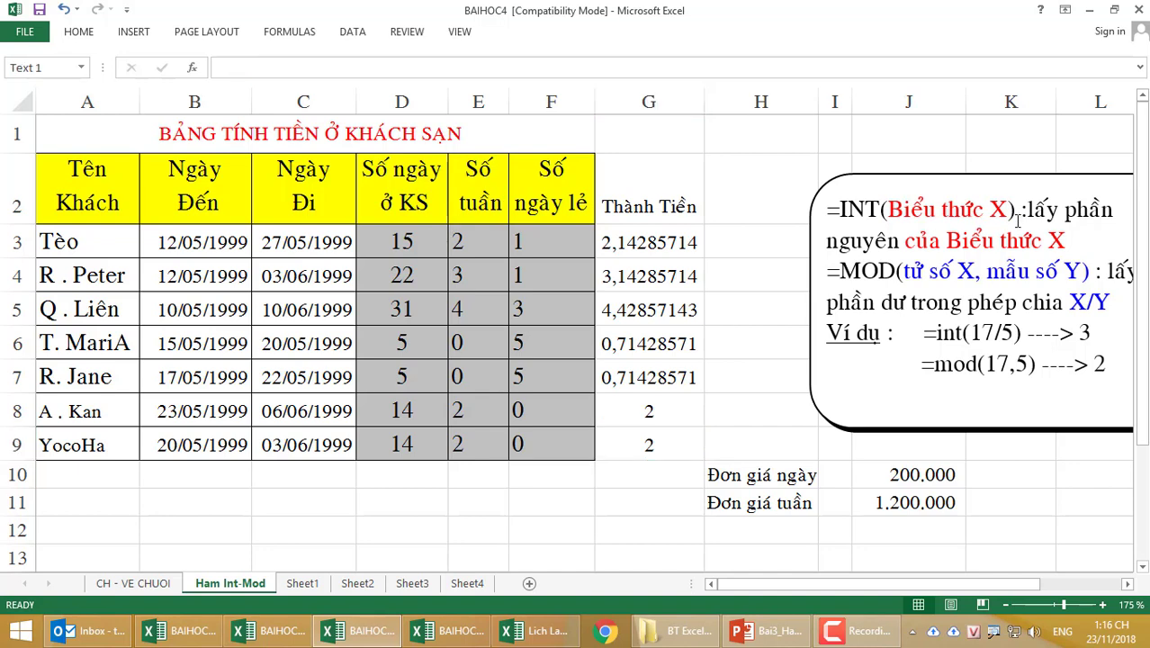
pyautogui.moveTo(960, 175); pyautogui.dragTo(878, 177)
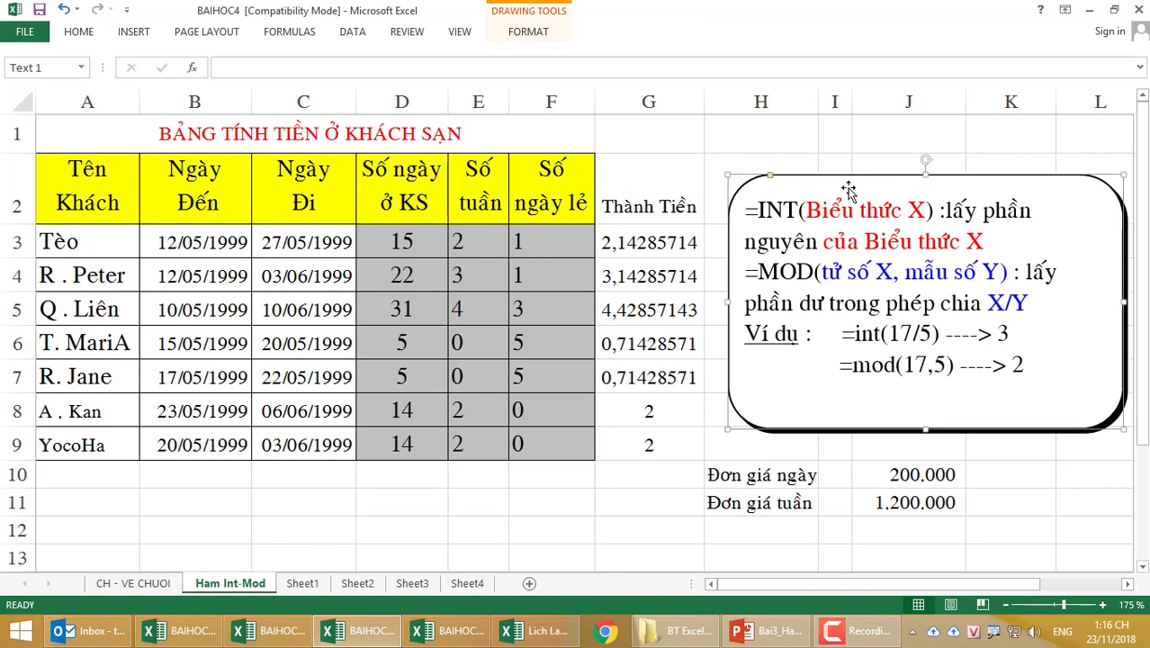
pyautogui.doubleClick(776, 210)
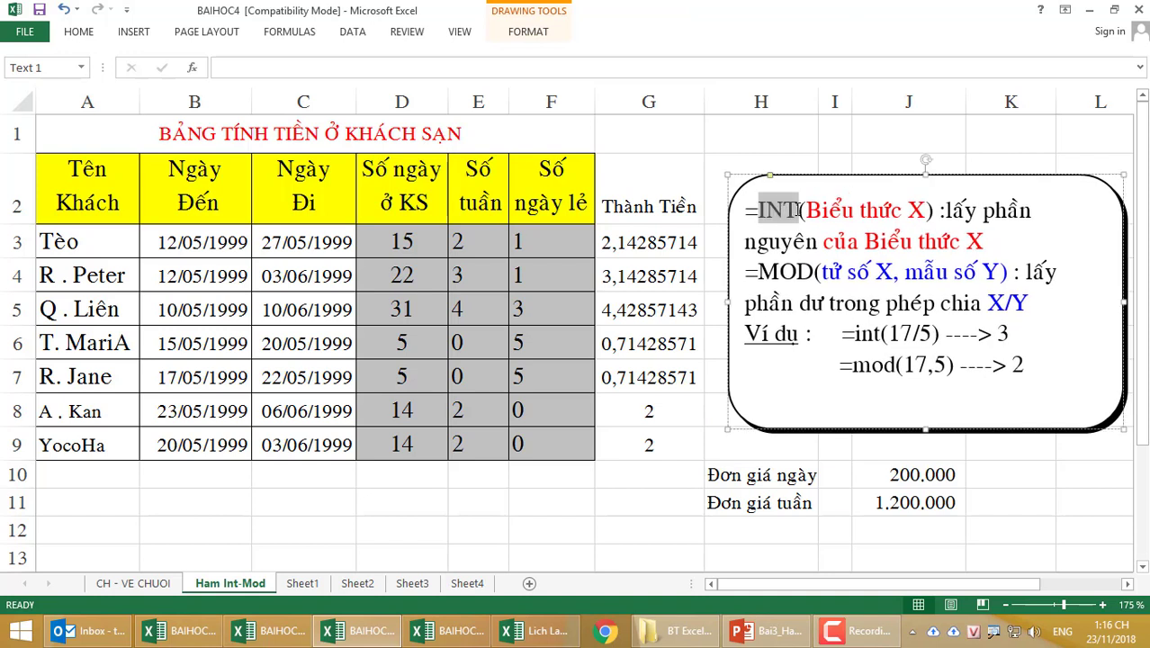
pyautogui.moveTo(757, 211); pyautogui.dragTo(922, 207)
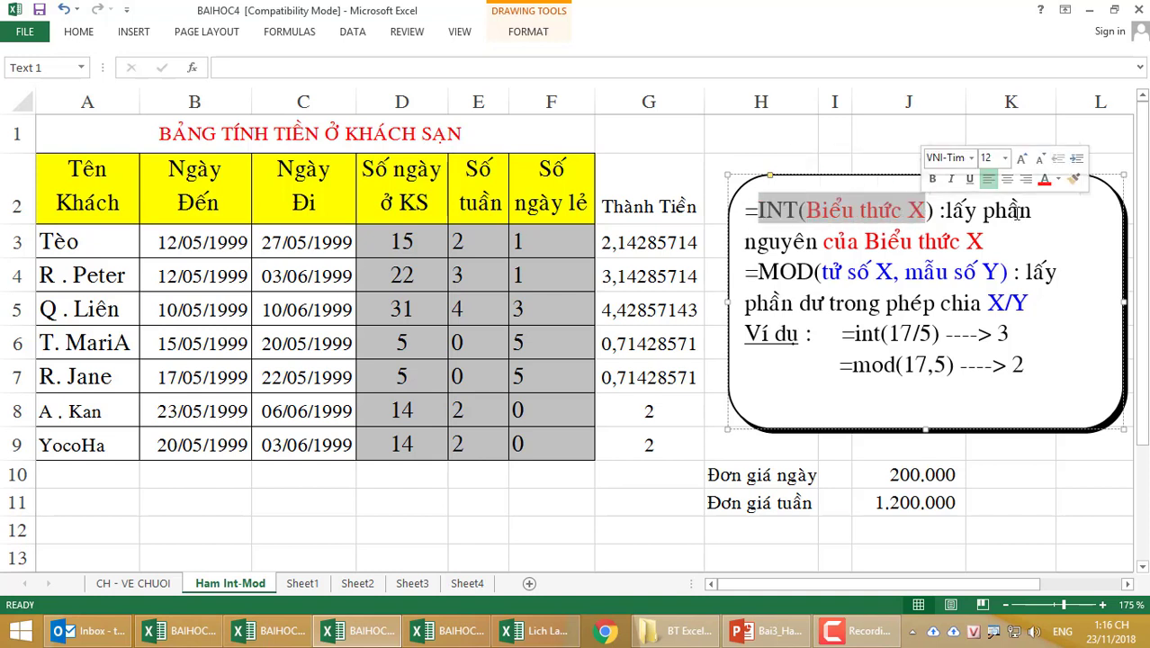
pyautogui.click(878, 256)
pyautogui.moveTo(866, 243); pyautogui.dragTo(999, 241)
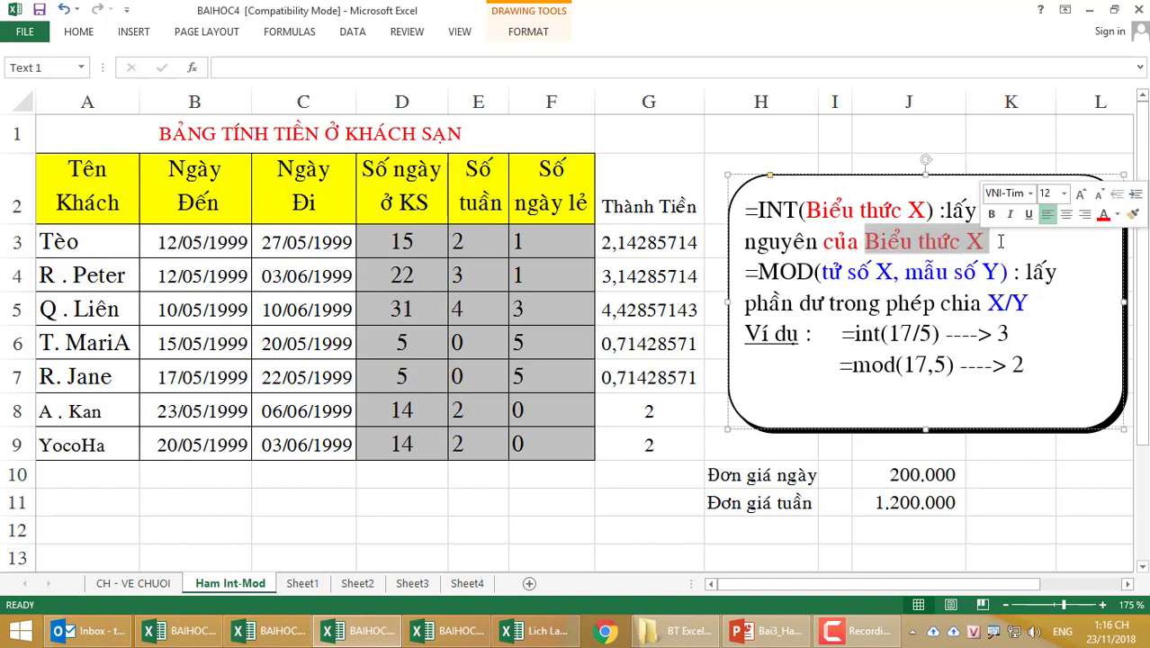
# - Examine the expression D3/7 inside the formula of G3
pyautogui.click(636, 250)
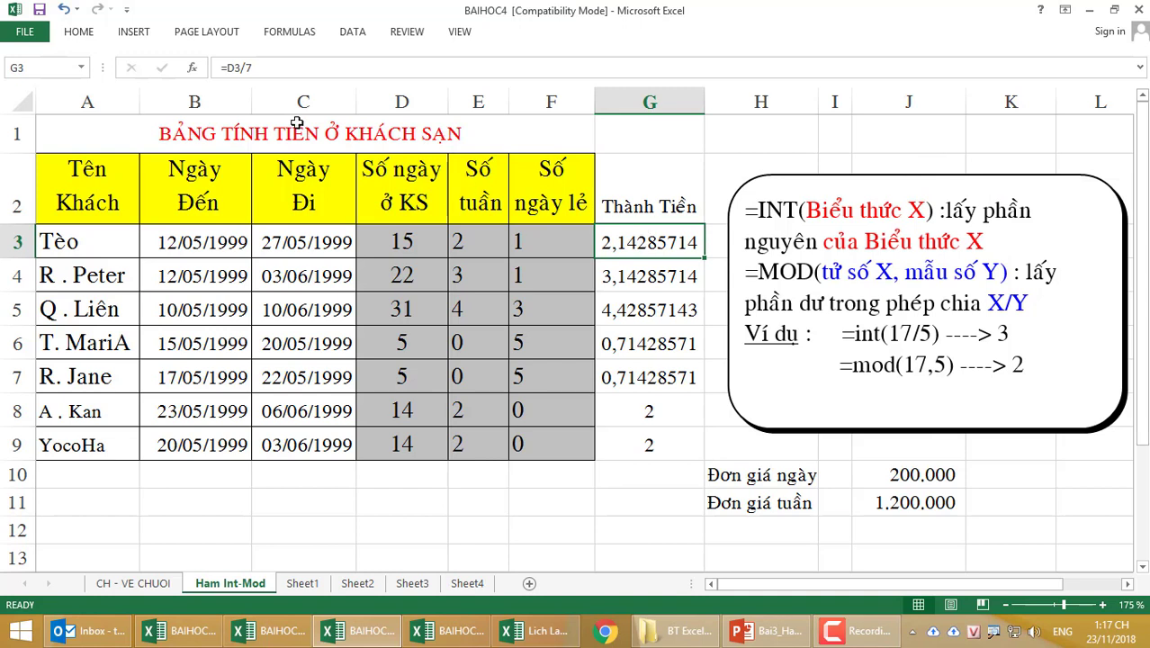
pyautogui.click(232, 67)
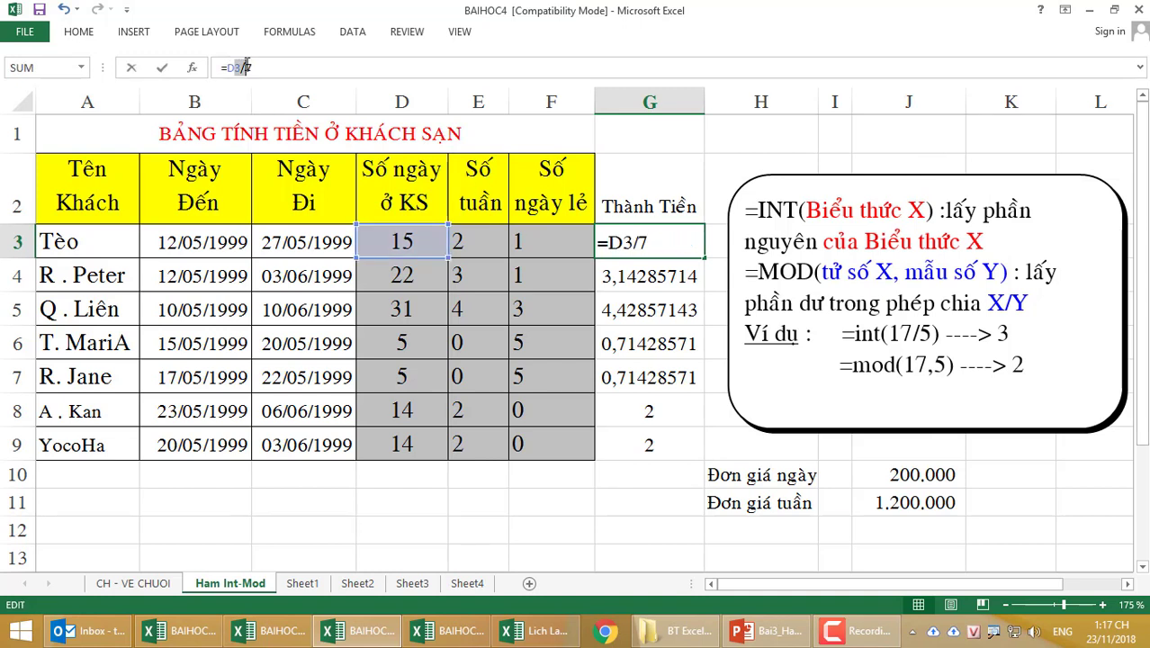
pyautogui.doubleClick(236, 67)
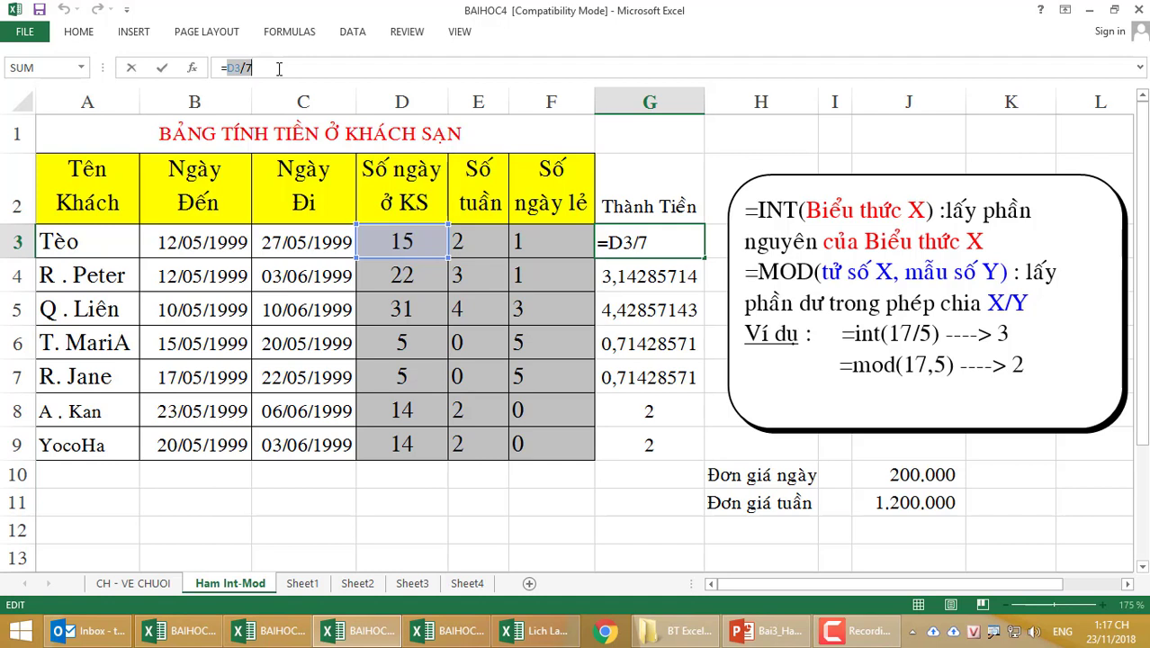
pyautogui.press('Escape')
# - Replace the formula in G3 with the plain text D3/7, using a leading apostrophe
pyautogui.click(222, 68)
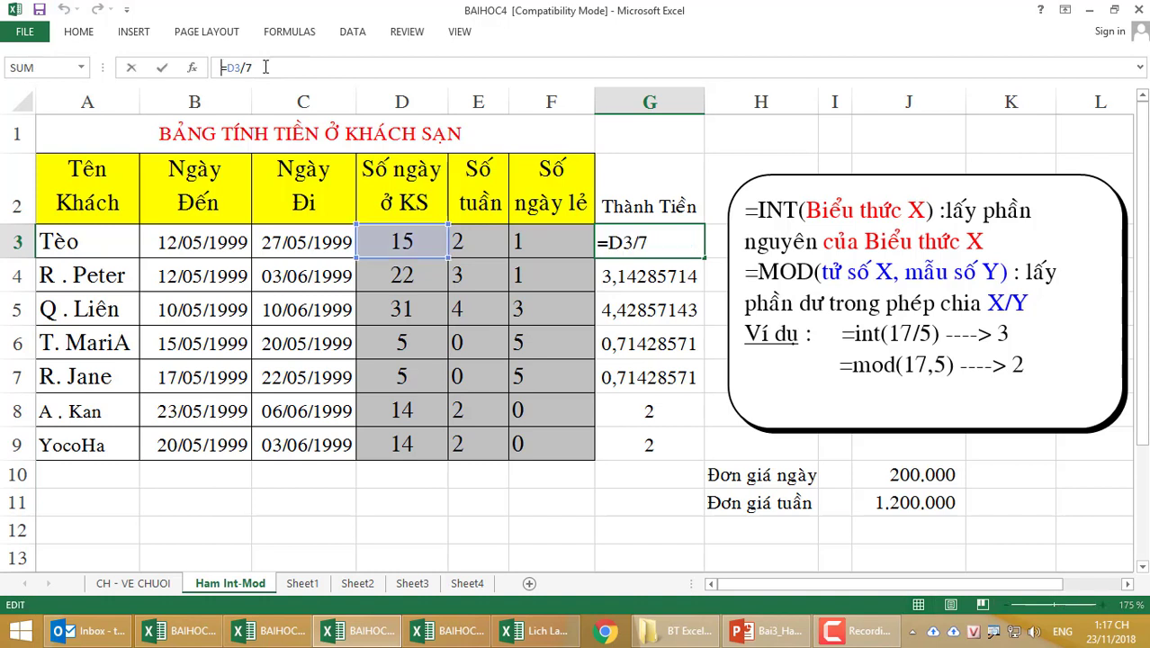
pyautogui.press('Delete')
pyautogui.press('Delete')
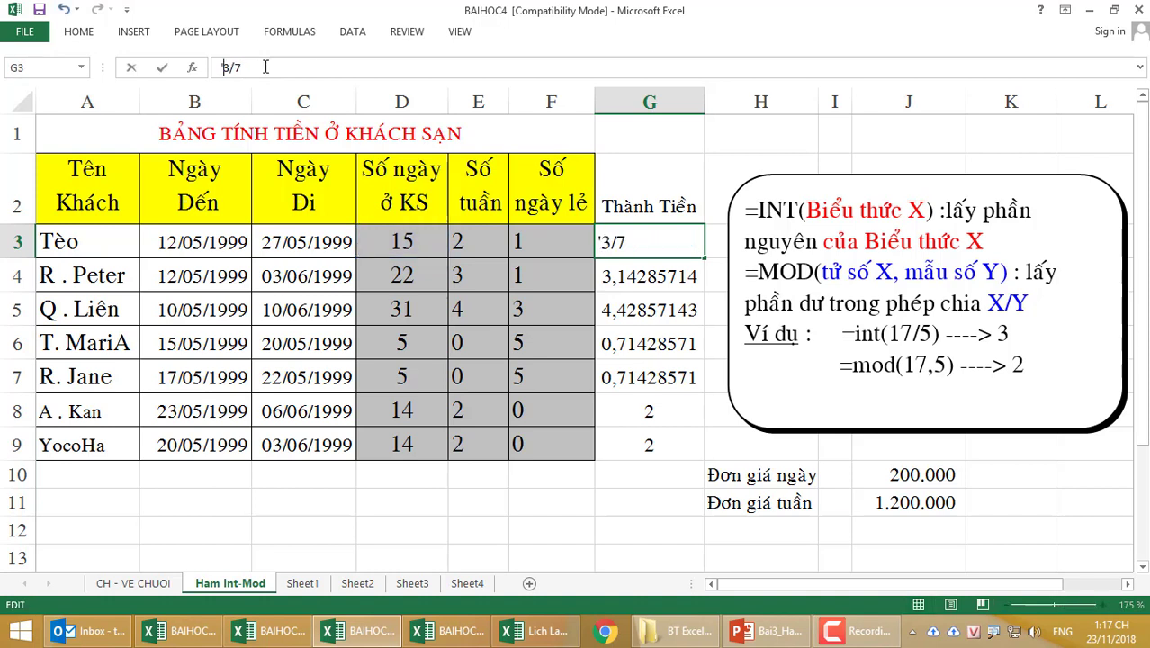
pyautogui.write("'")
pyautogui.press('Return')
pyautogui.click(608, 228)
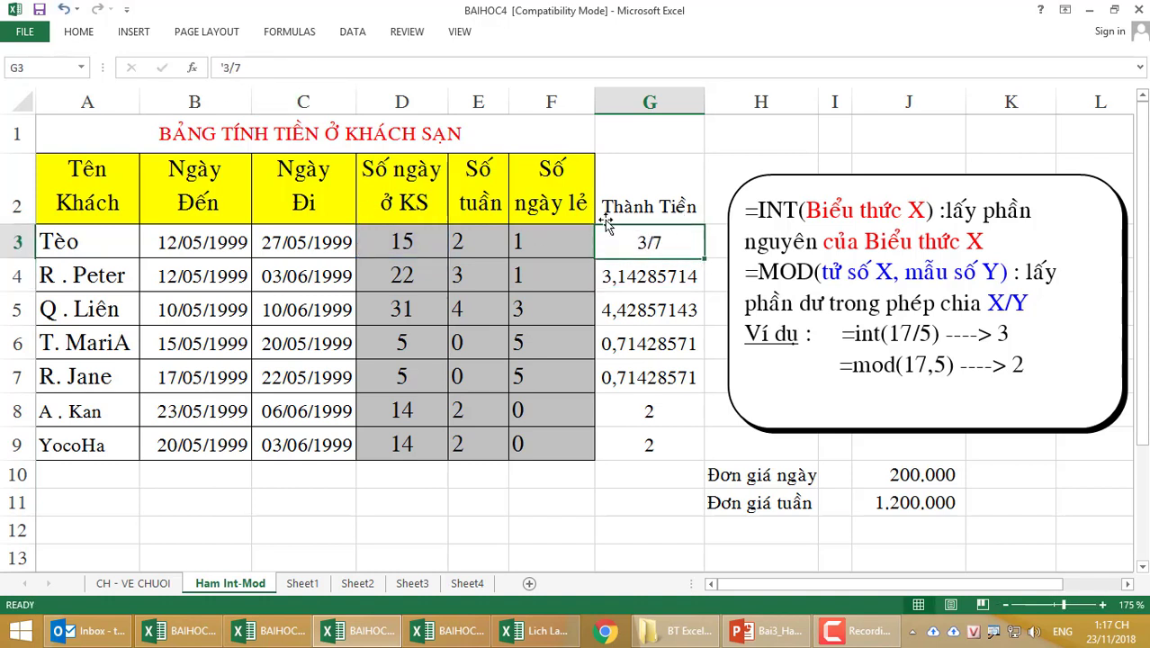
pyautogui.click(226, 68)
pyautogui.write('D')
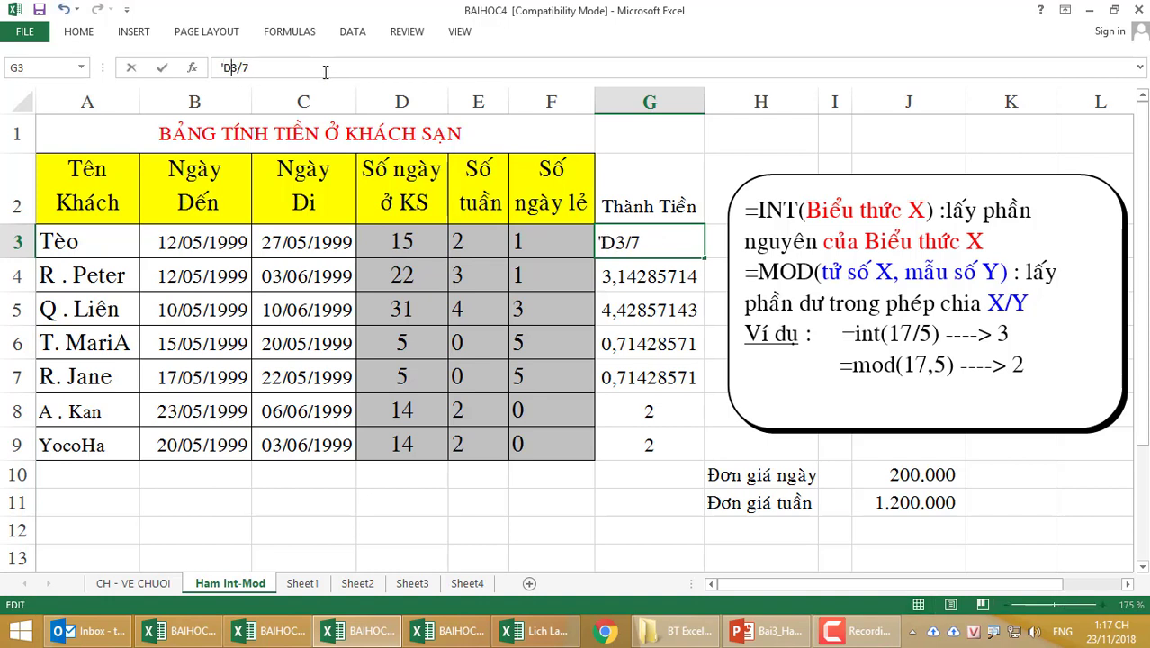
pyautogui.press('Return')
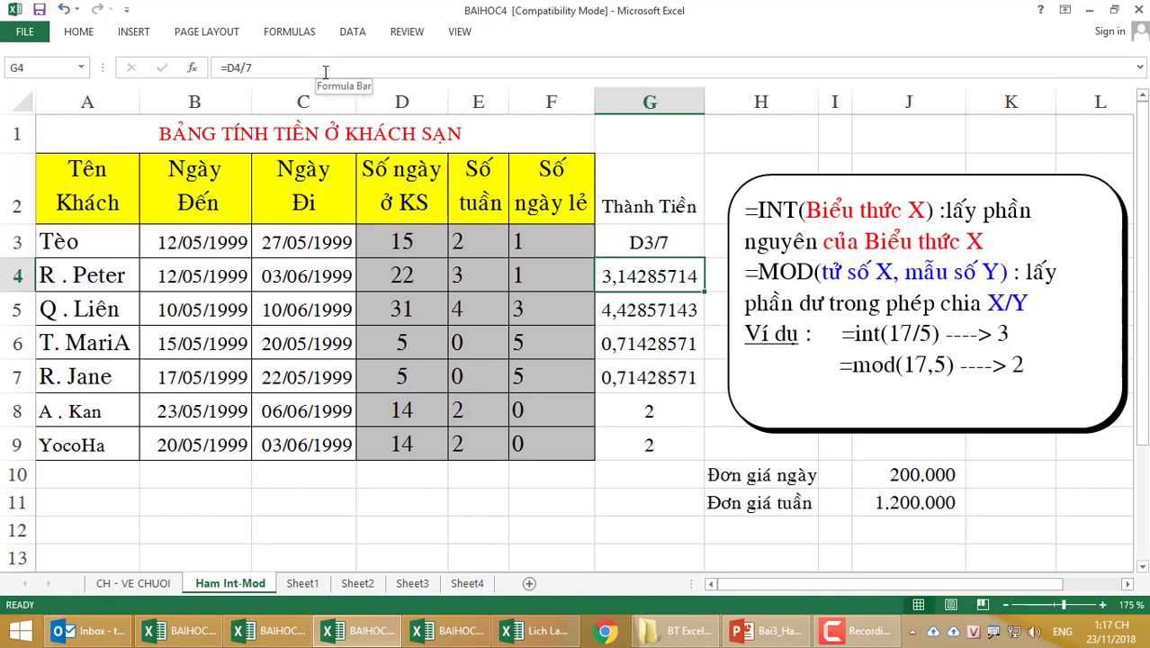
# - Re-enter the first guest's number of weeks in E3 as =INT(D3/7)
pyautogui.press('Up')
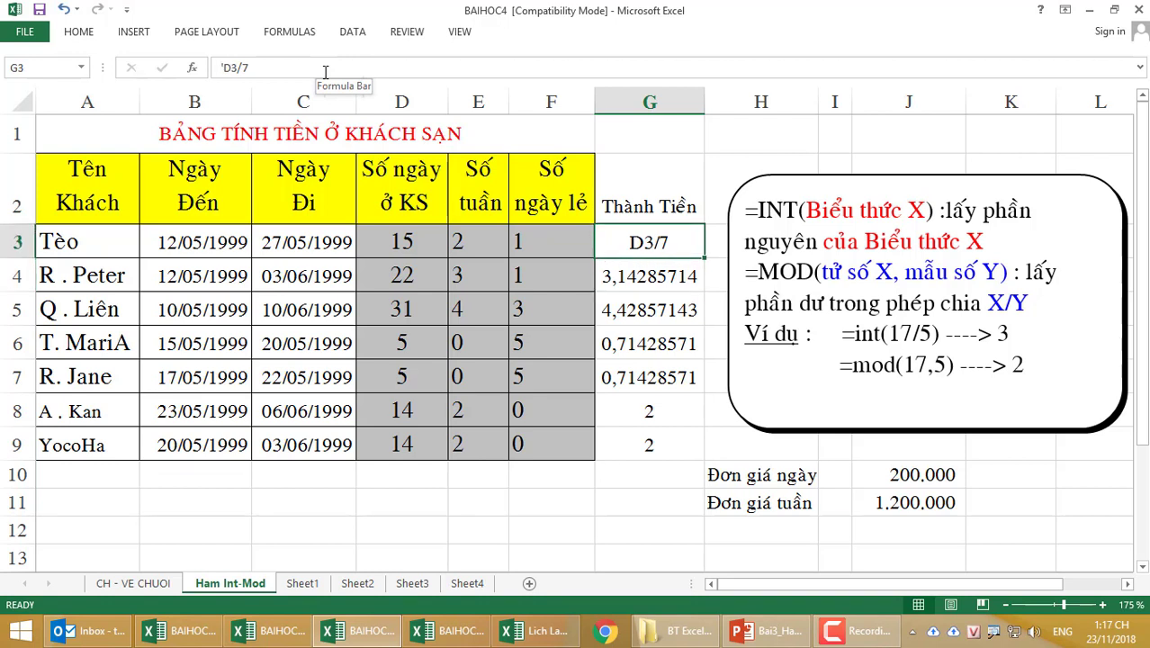
pyautogui.press('Left')
pyautogui.press('Left')
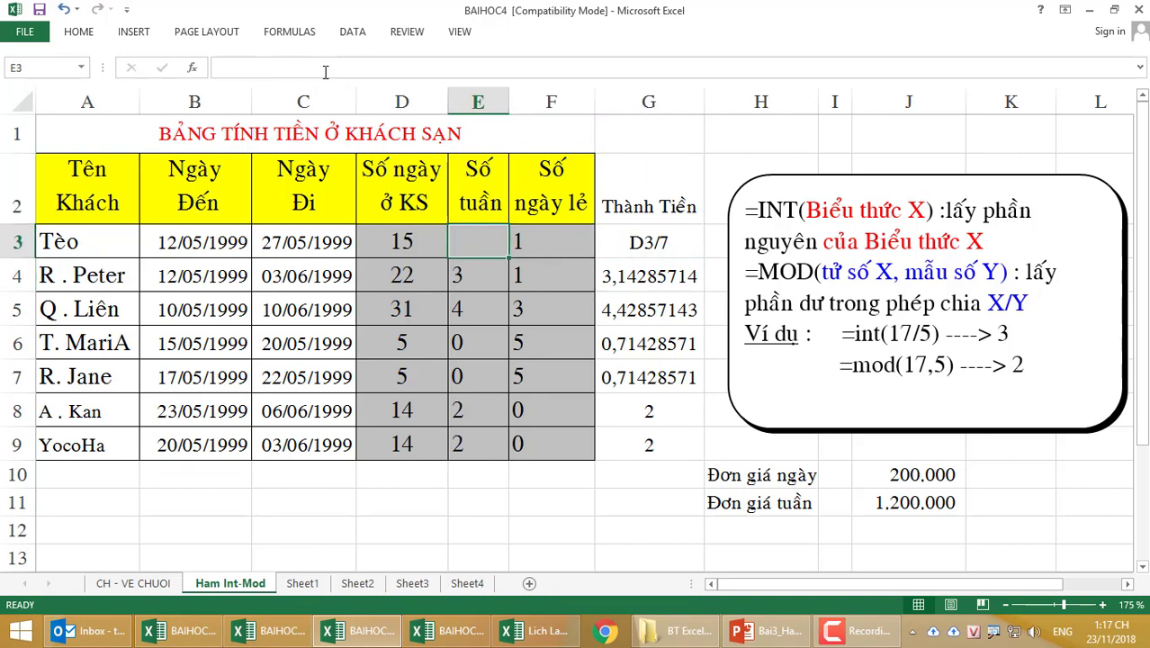
pyautogui.write('=int(')
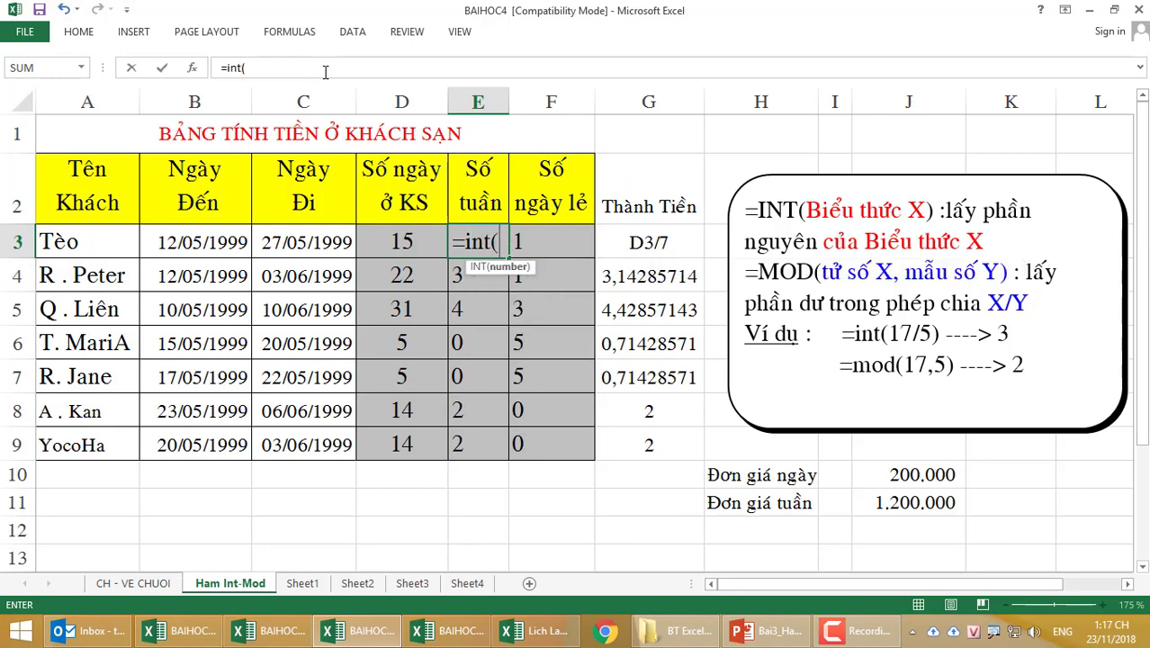
pyautogui.write('D3')
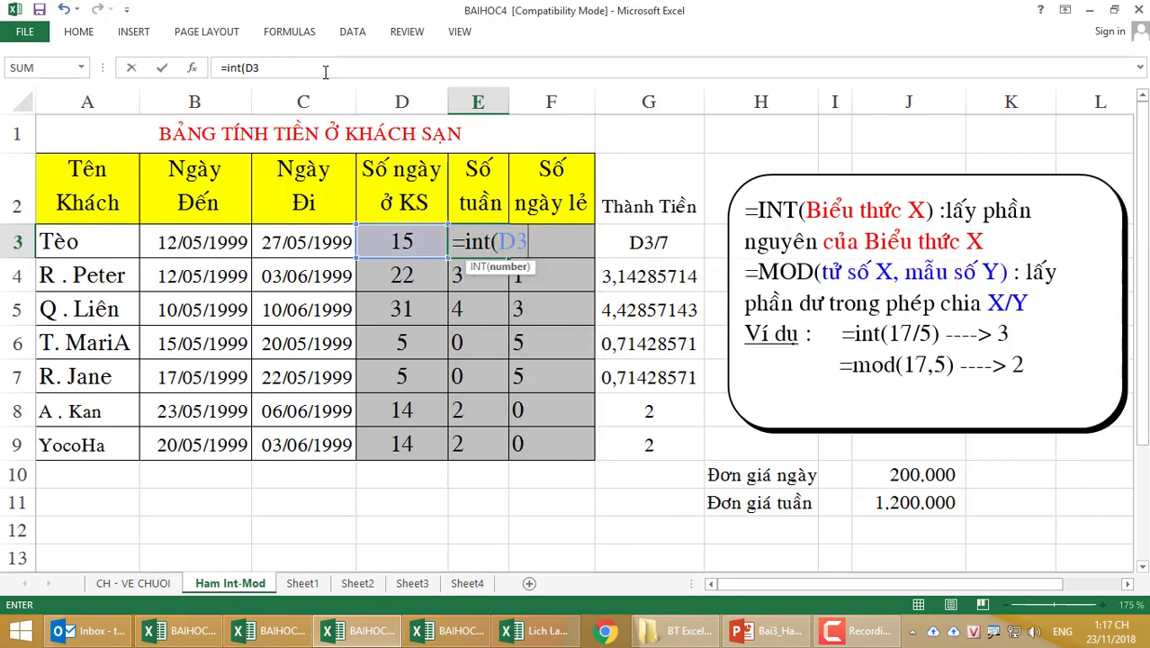
pyautogui.write('/7)')
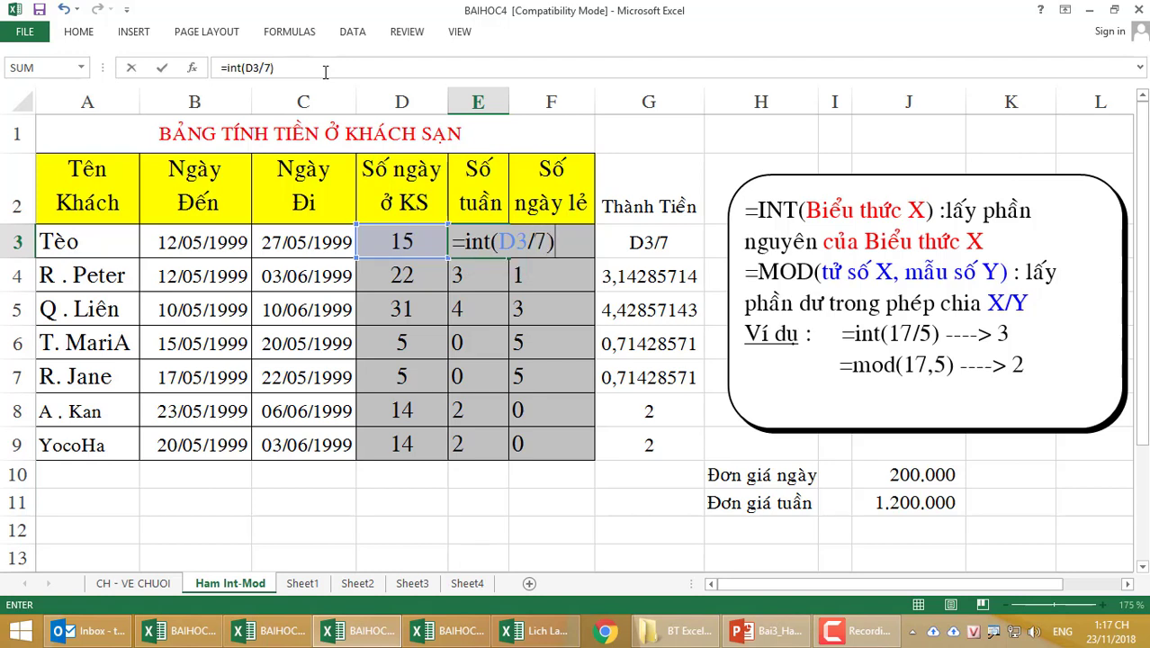
pyautogui.press('Return')
pyautogui.press('Up')
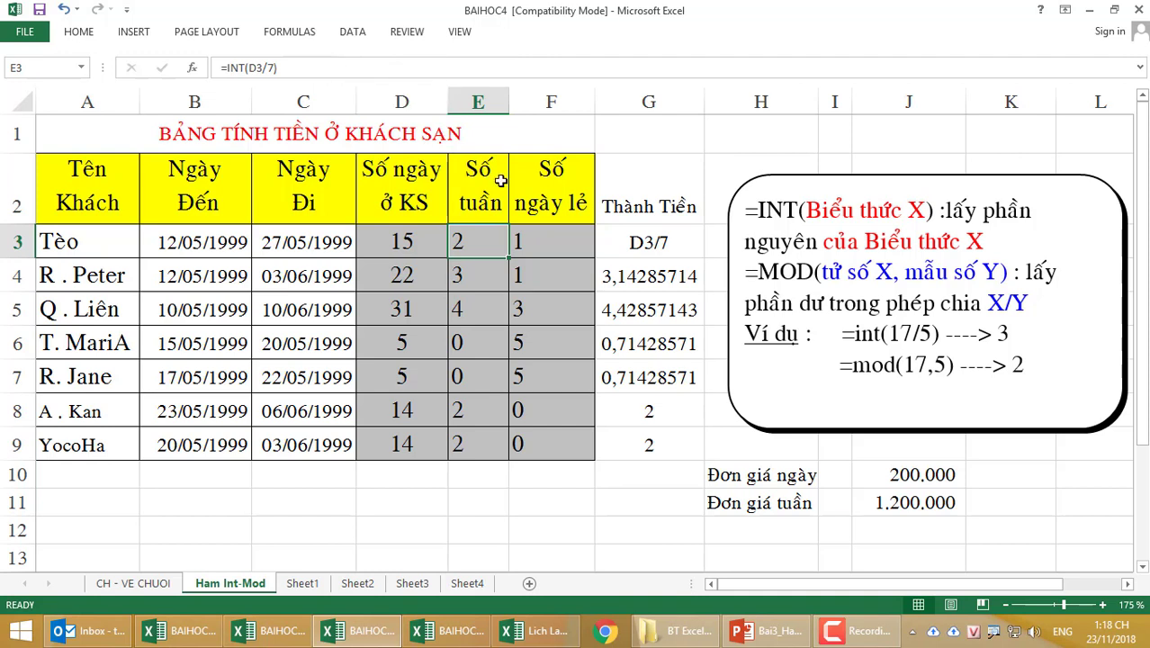
# - Change the first guest's departure date in C3 to 28/05/1999
pyautogui.click(552, 193)
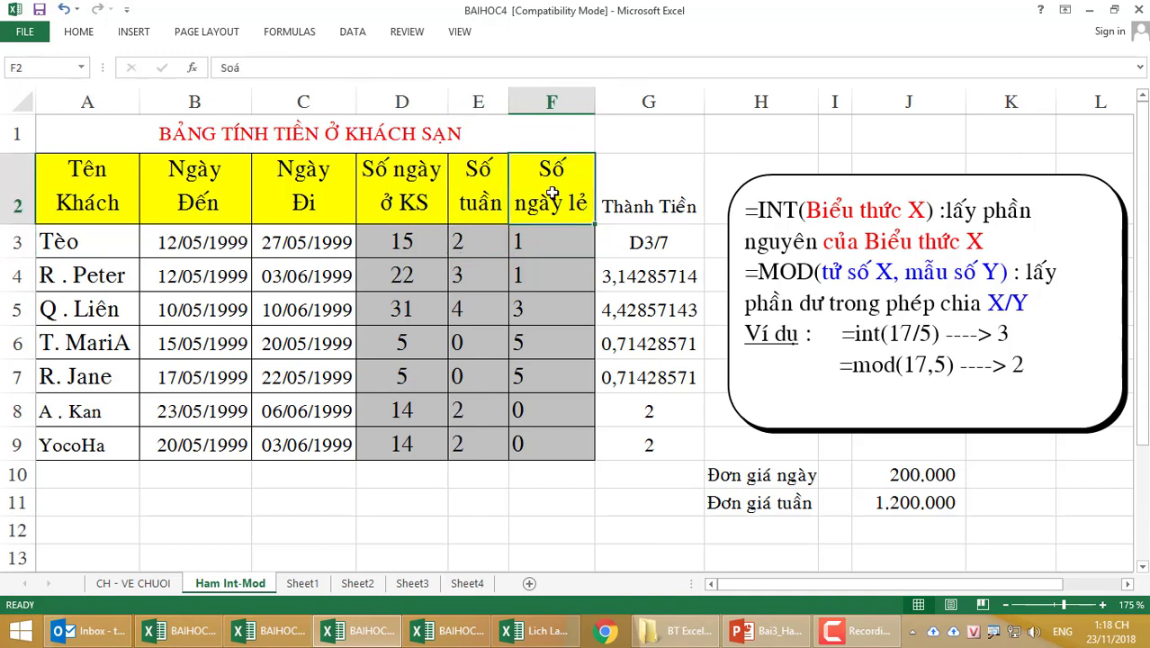
pyautogui.doubleClick(267, 241)
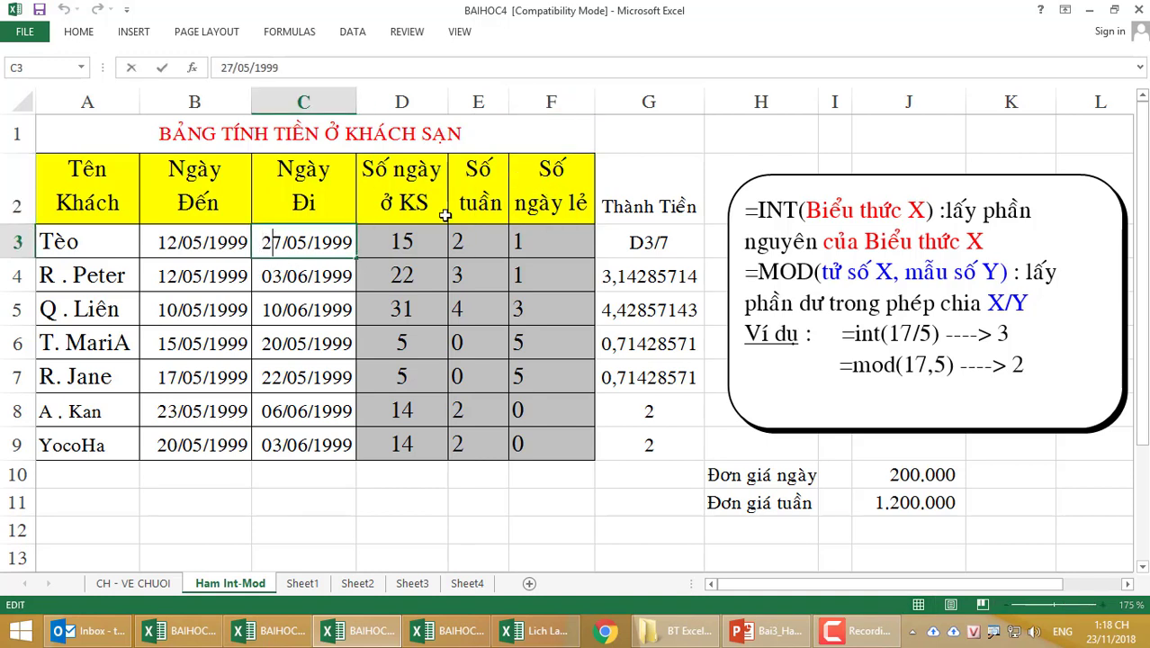
pyautogui.press('Delete')
pyautogui.write('8')
pyautogui.press('Return')
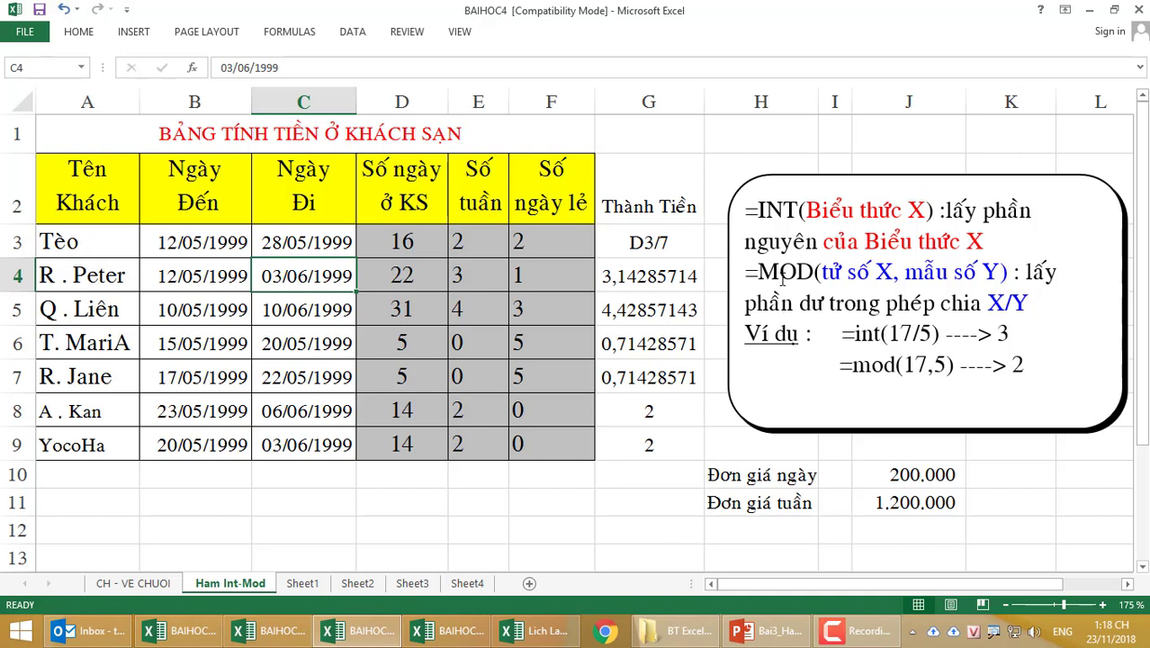
# - Highlight the MOD function name and its numerator X and denominator Y arguments in the note box
pyautogui.click(758, 272)
pyautogui.moveTo(779, 272); pyautogui.dragTo(814, 272)
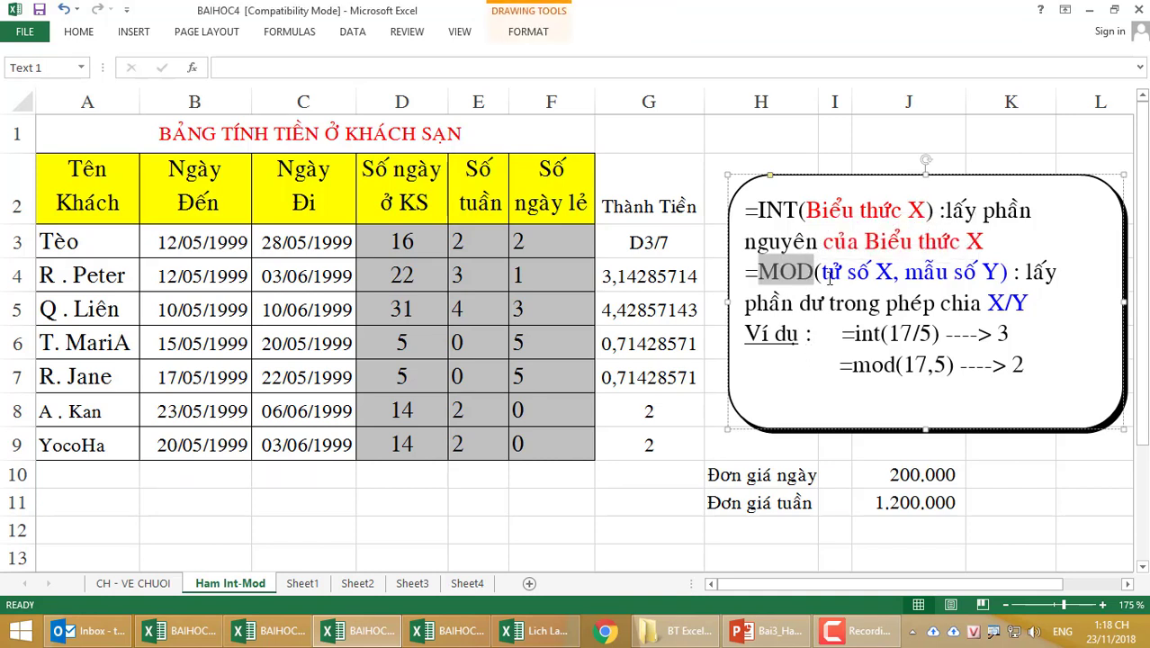
pyautogui.keyDown('shift'); pyautogui.click(861, 266); pyautogui.keyUp('shift')
pyautogui.moveTo(864, 267); pyautogui.dragTo(896, 270)
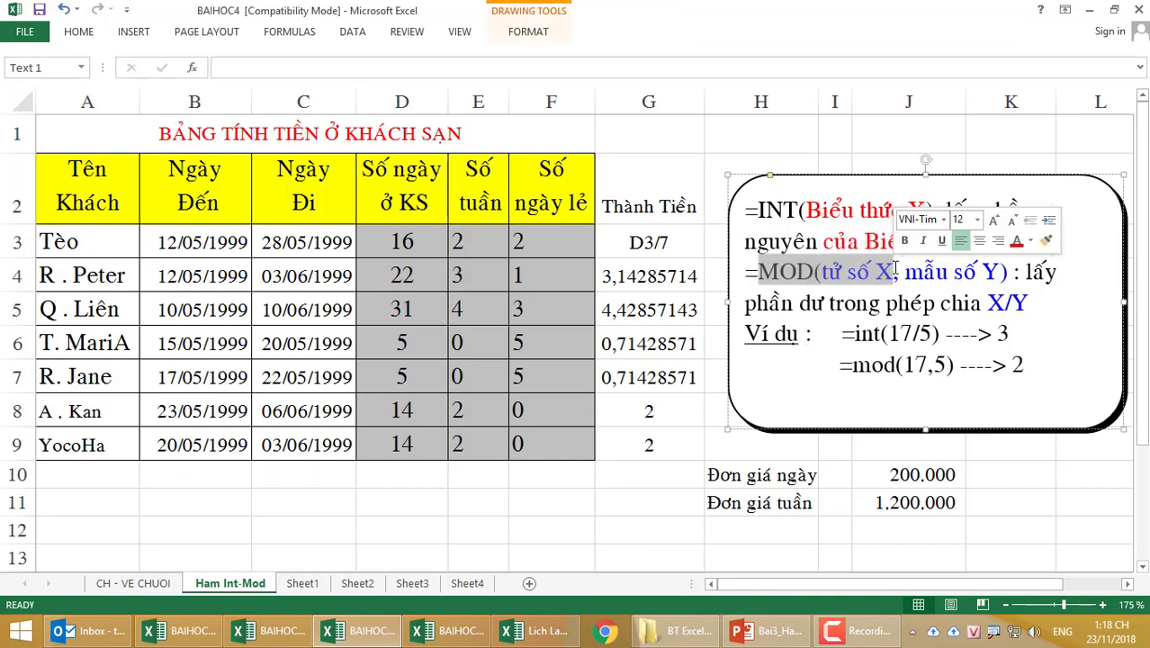
pyautogui.click(922, 270)
pyautogui.moveTo(983, 270); pyautogui.dragTo(995, 270)
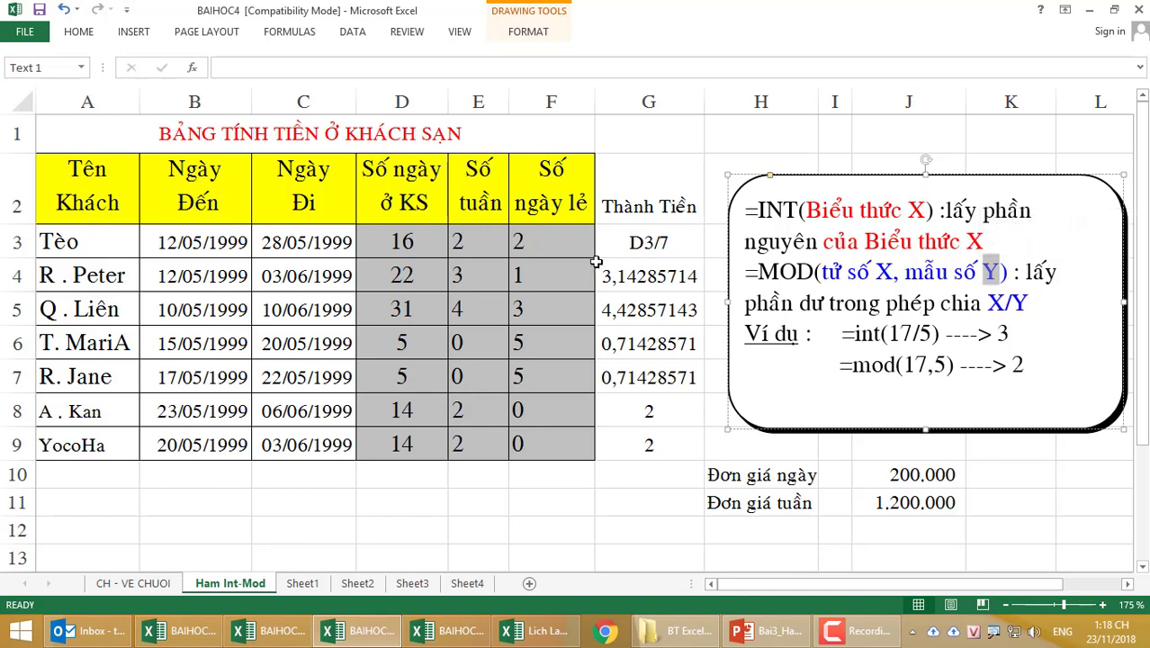
# - Inspect the first guest's odd-days formula in F3 with the view magnified
pyautogui.click(570, 251)
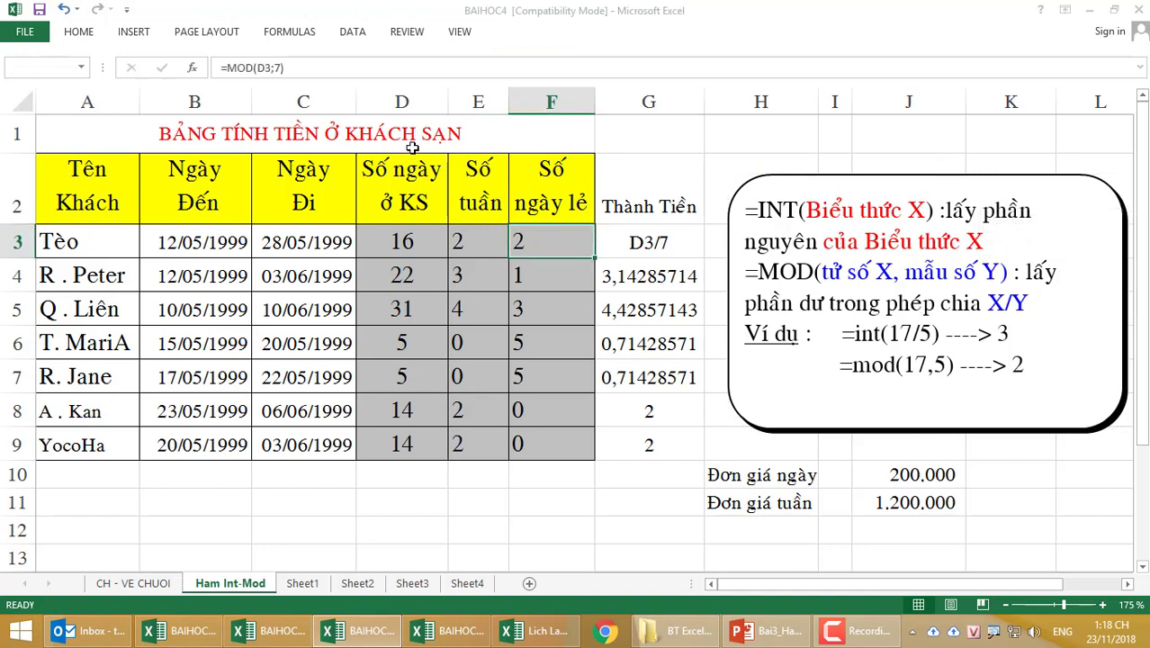
pyautogui.hotkey('ctrl', 'w')
pyautogui.press('Escape')
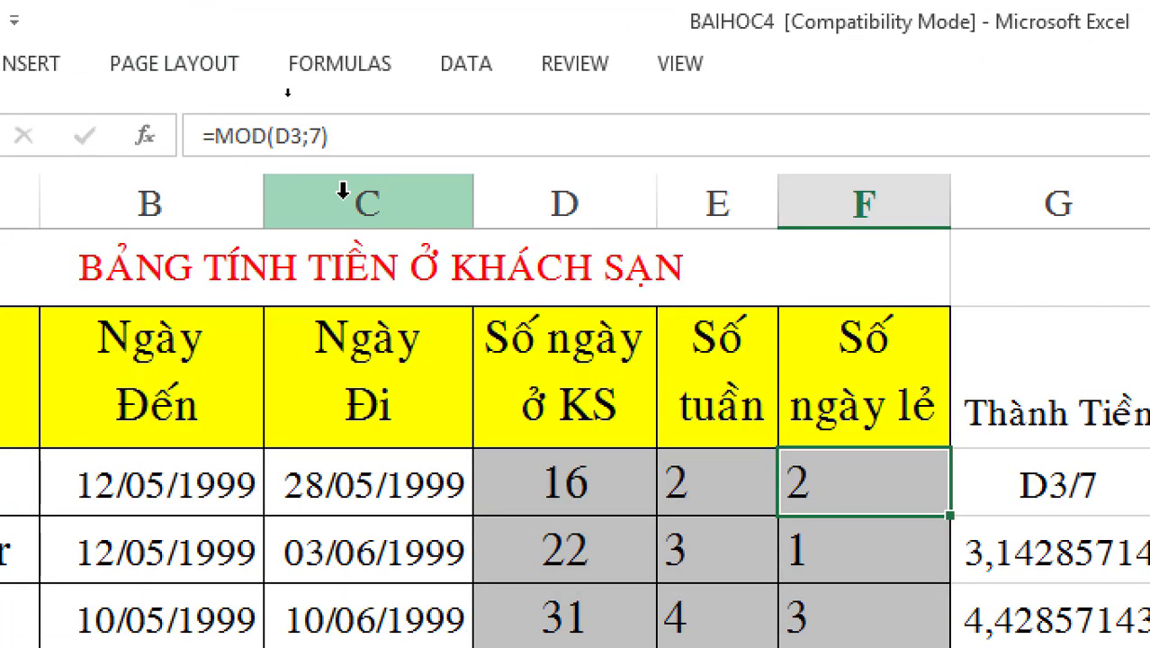
# - Examine the D3 and 7 arguments of the MOD formula in F3, leaving the formula as it is
pyautogui.doubleClick(286, 133)
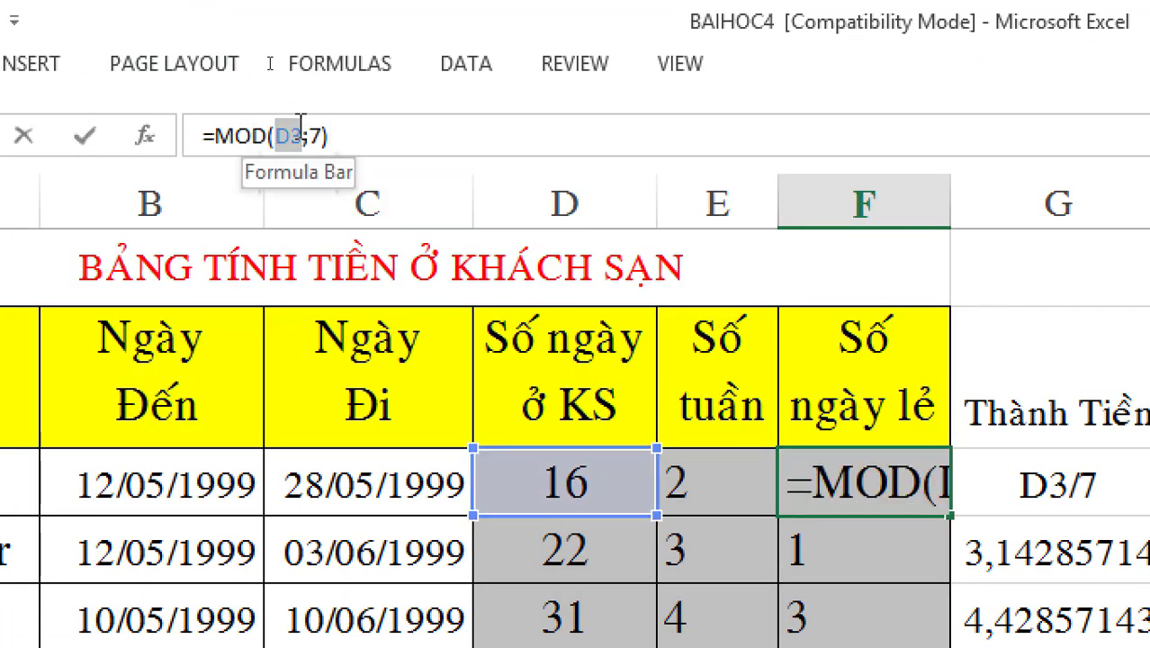
pyautogui.click(318, 135)
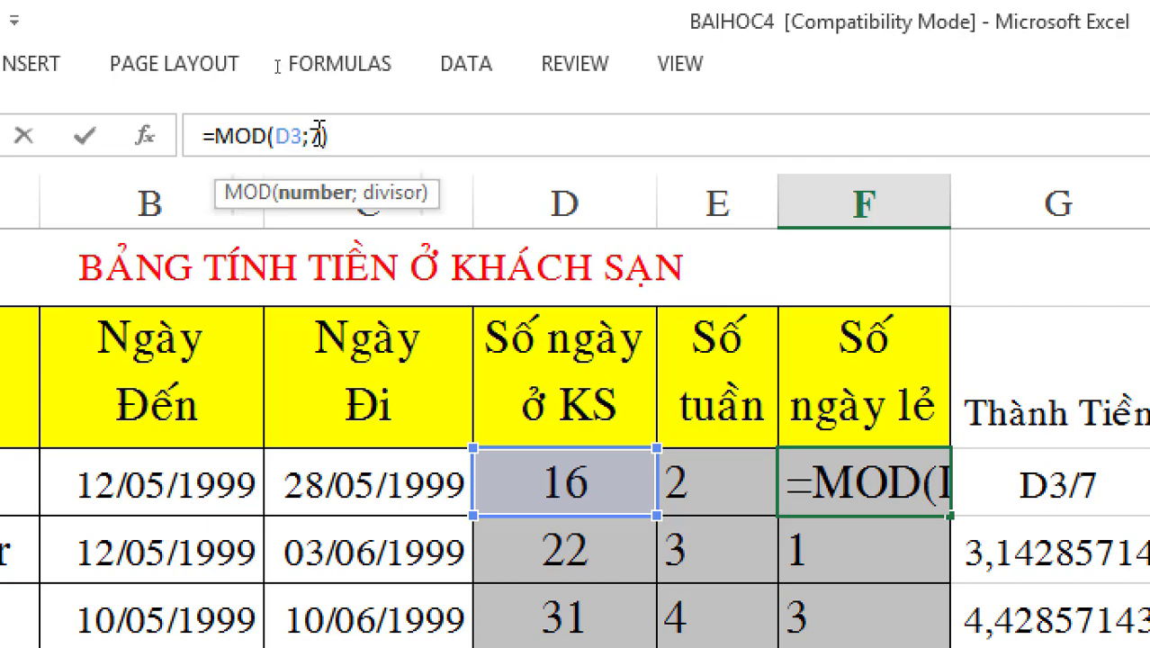
pyautogui.moveTo(319, 134); pyautogui.dragTo(270, 132)
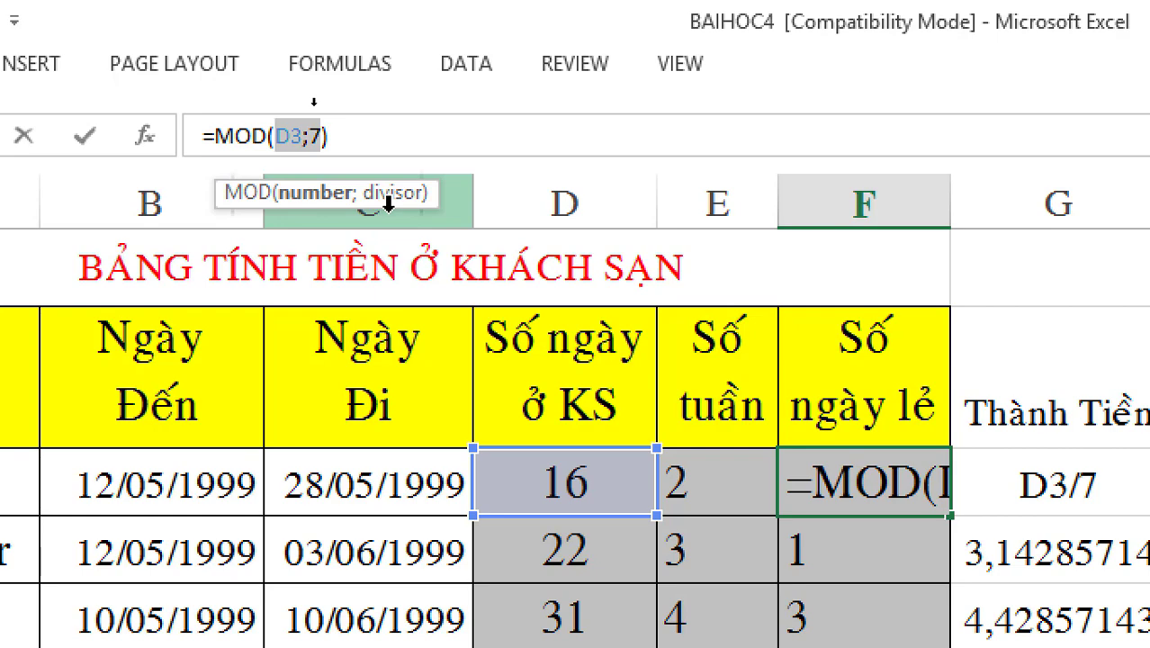
pyautogui.click(366, 132)
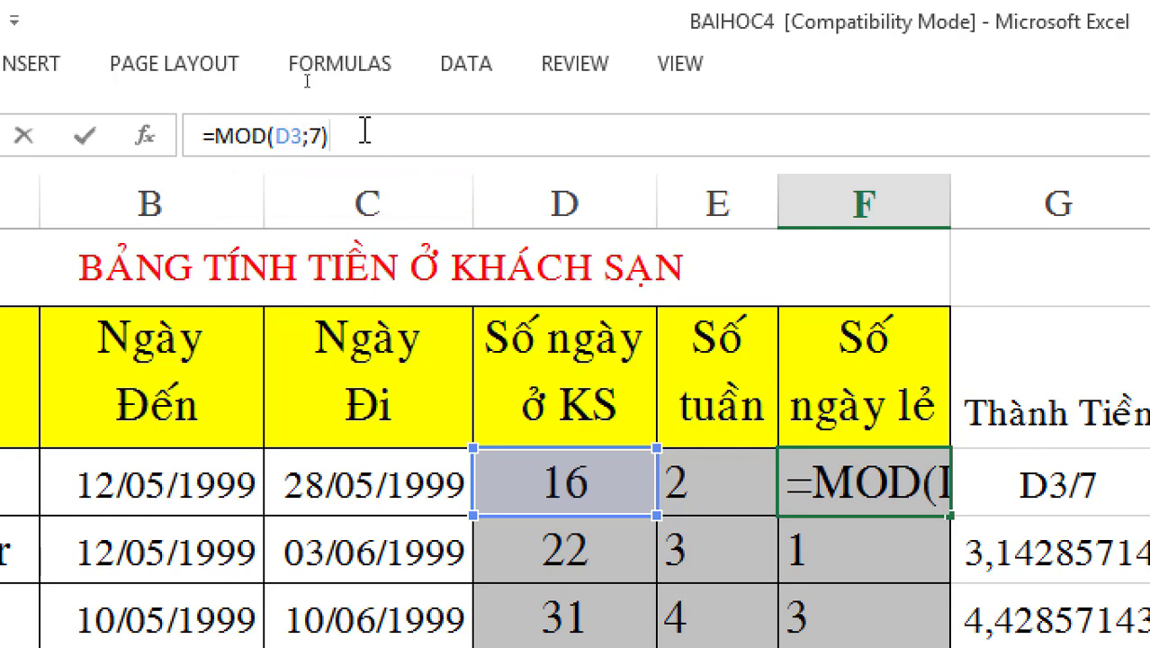
pyautogui.hotkey('ctrl', 'Return')
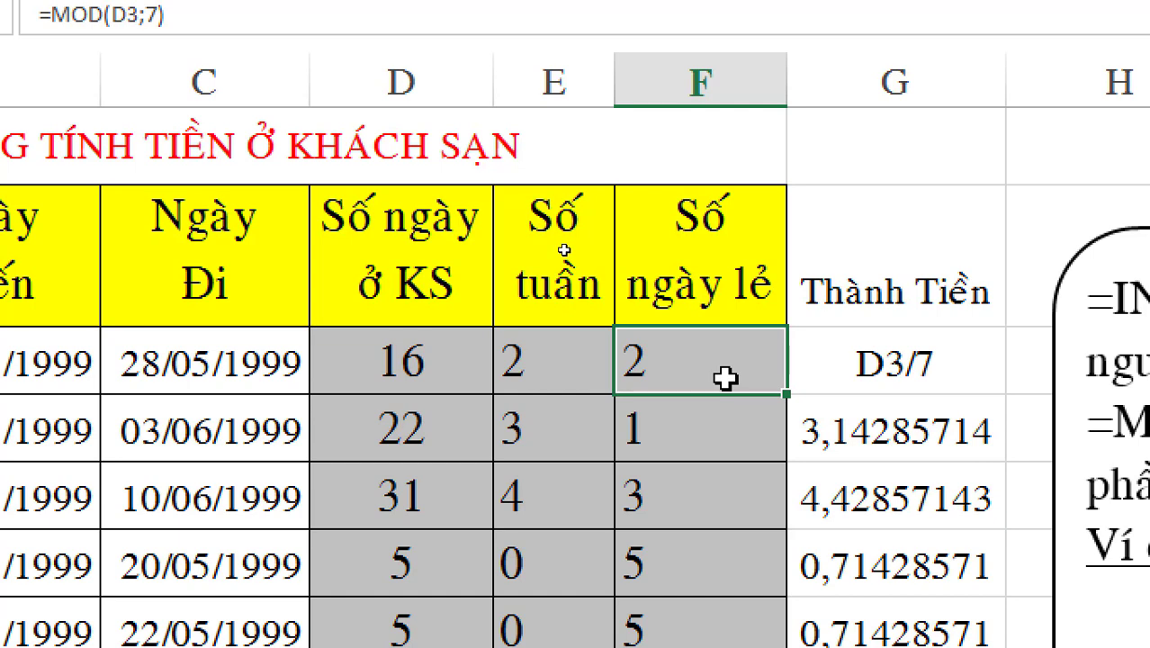
# - Clear the trial division values from G3 to G9 in the Thành Tiền column
pyautogui.click(846, 364)
pyautogui.scroll(-2, 897, 465)
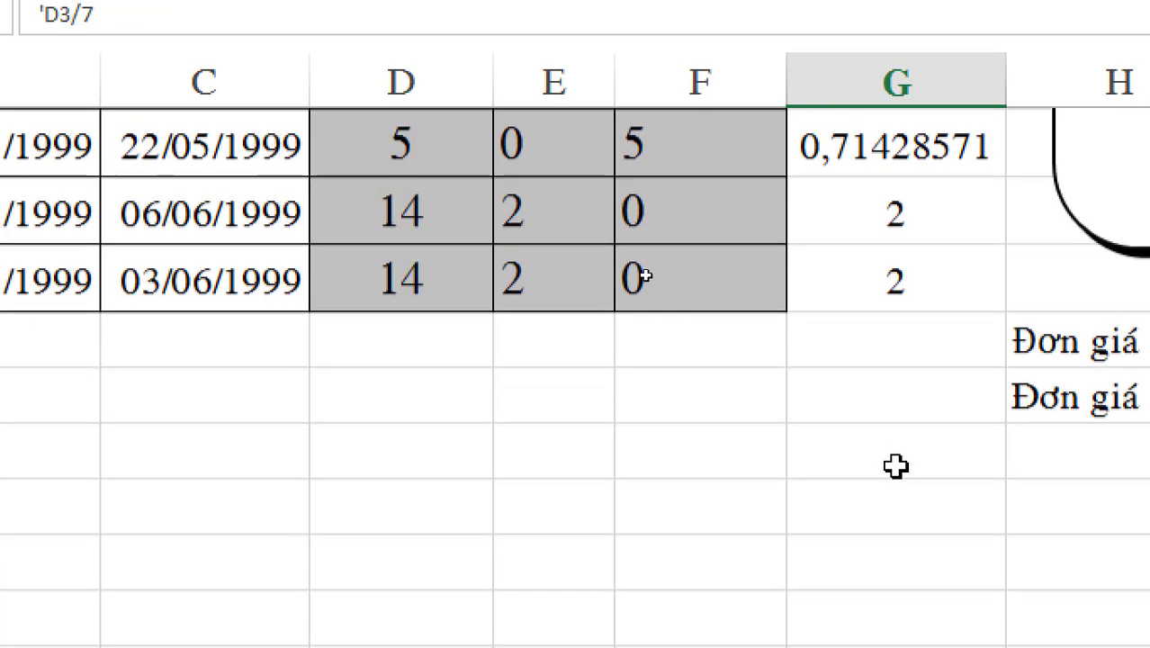
pyautogui.keyDown('shift'); pyautogui.click(873, 270); pyautogui.keyUp('shift')
pyautogui.press('Delete')
pyautogui.scroll(2, 872, 260)
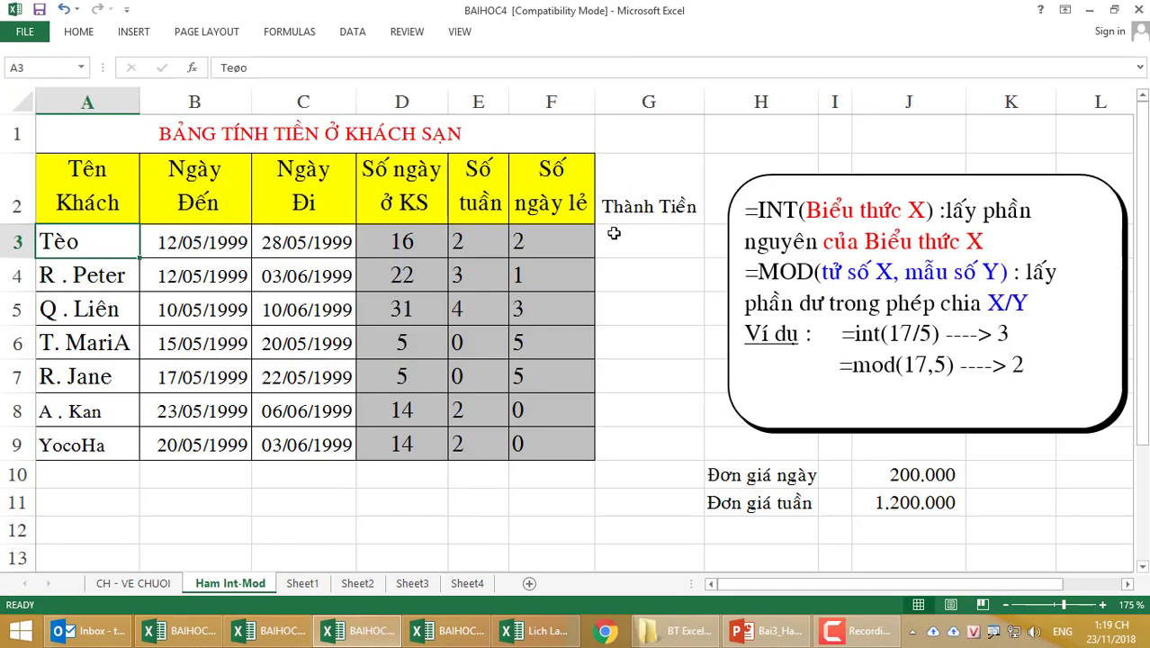
# - Build the first guest's charge formula in G3 as =E3*J11+F3*J10, using the weekly and daily rates
pyautogui.click(613, 233)
pyautogui.write('=')
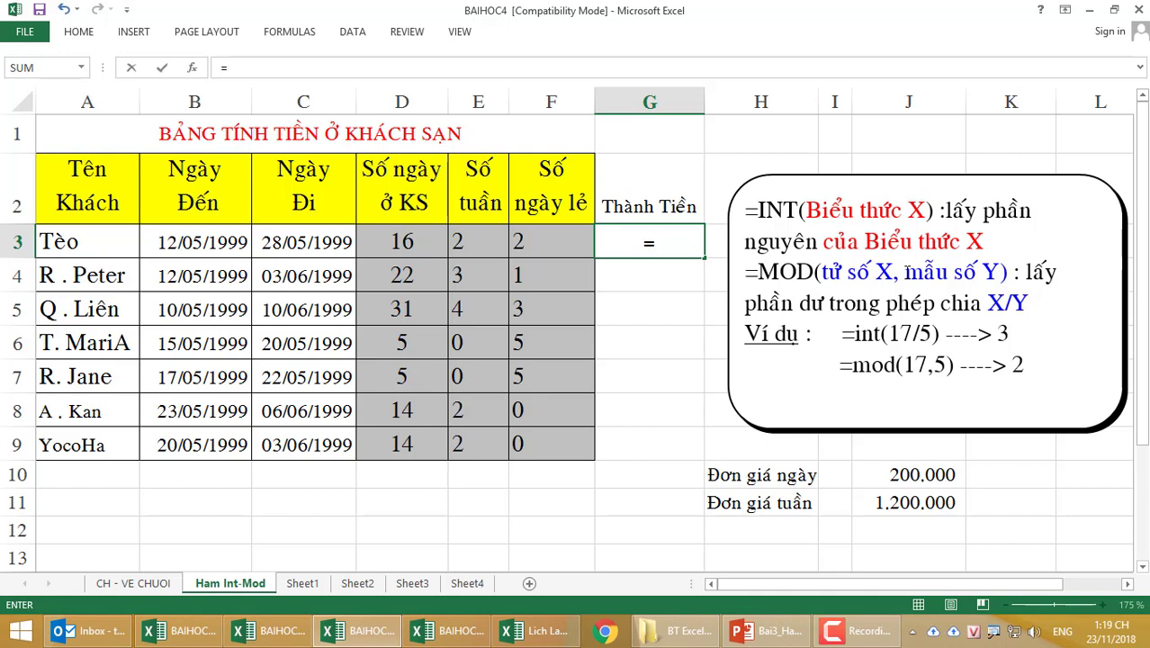
pyautogui.write('=')
pyautogui.press('BackSpace')
pyautogui.click(459, 241)
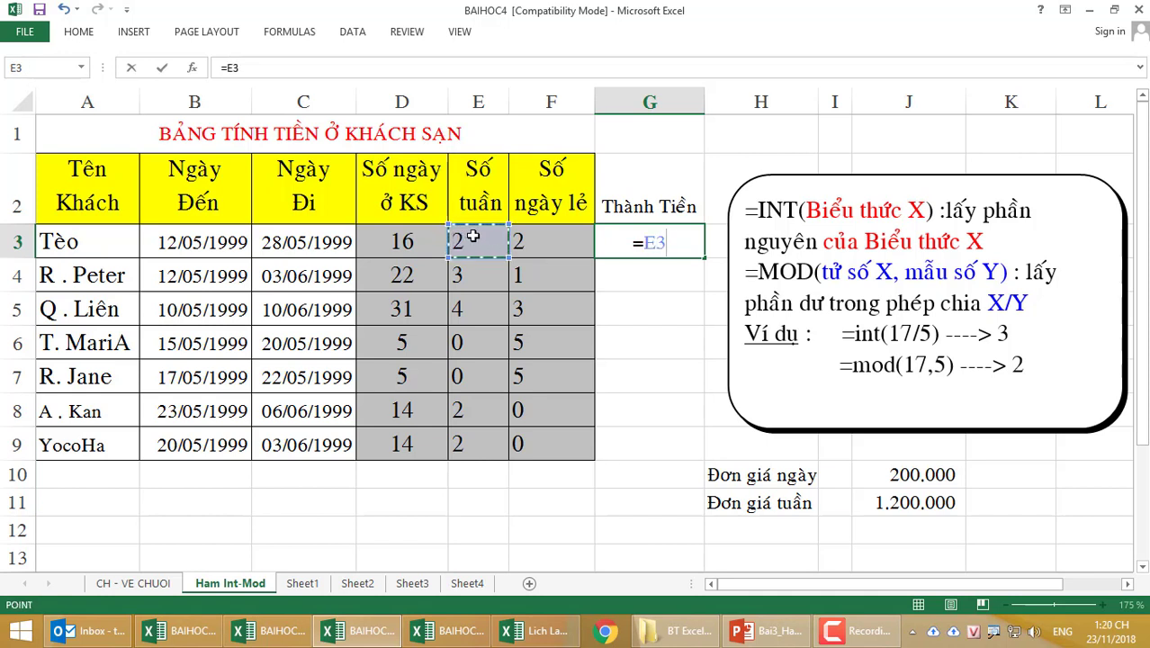
pyautogui.write('*')
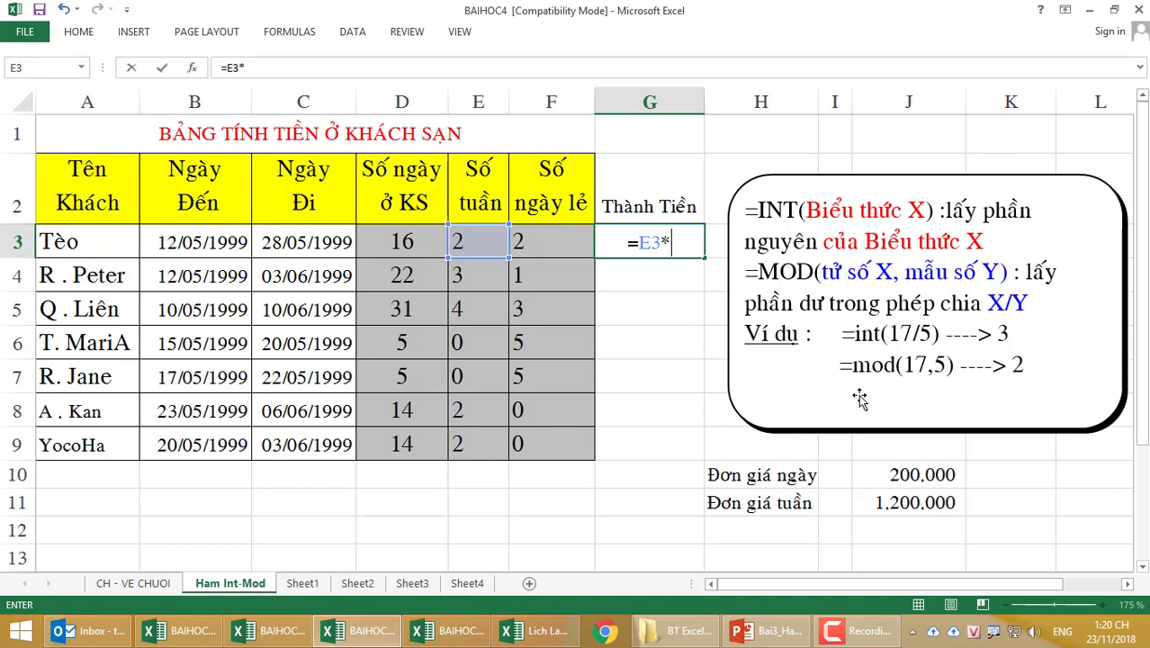
pyautogui.click(881, 501)
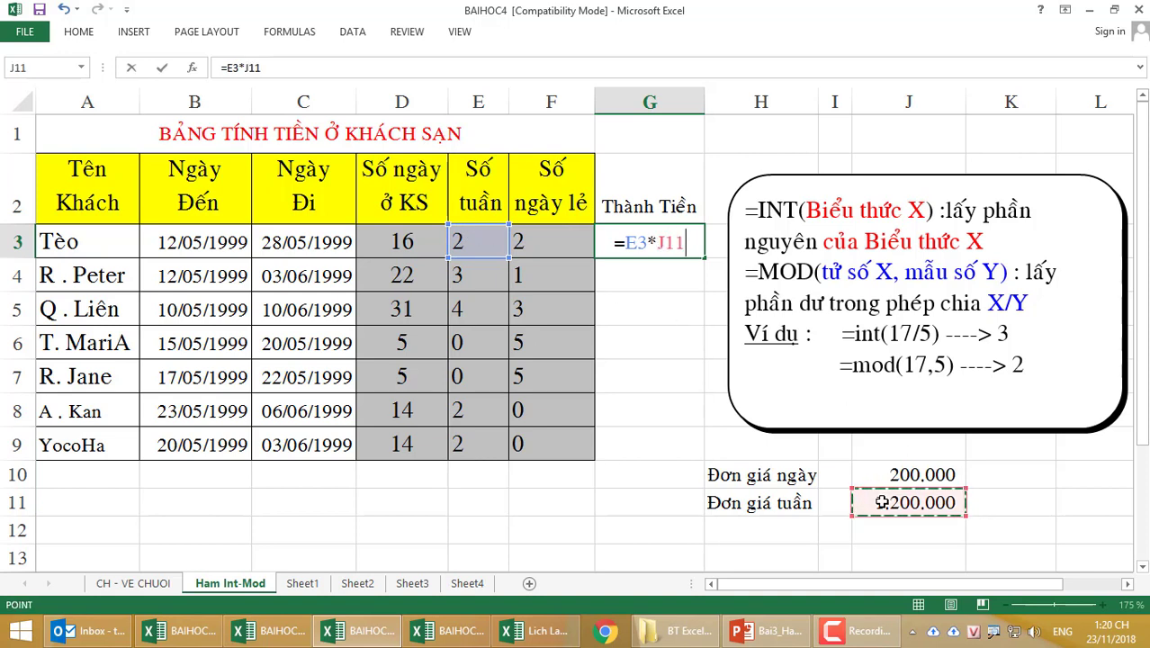
pyautogui.write('+')
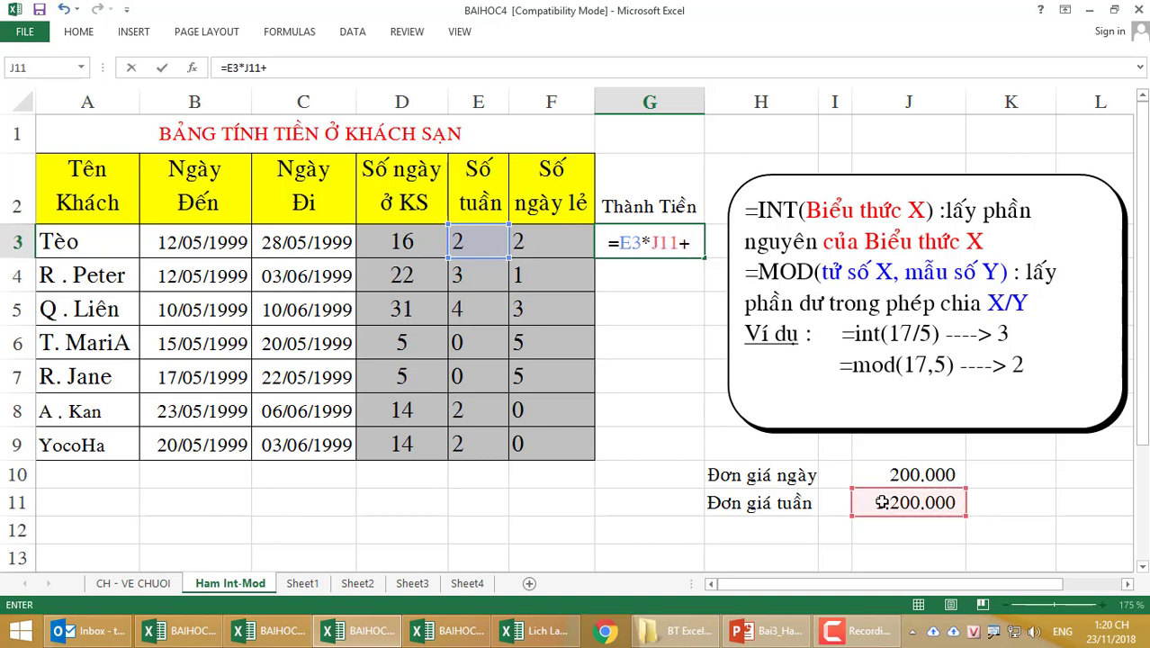
pyautogui.click(564, 242)
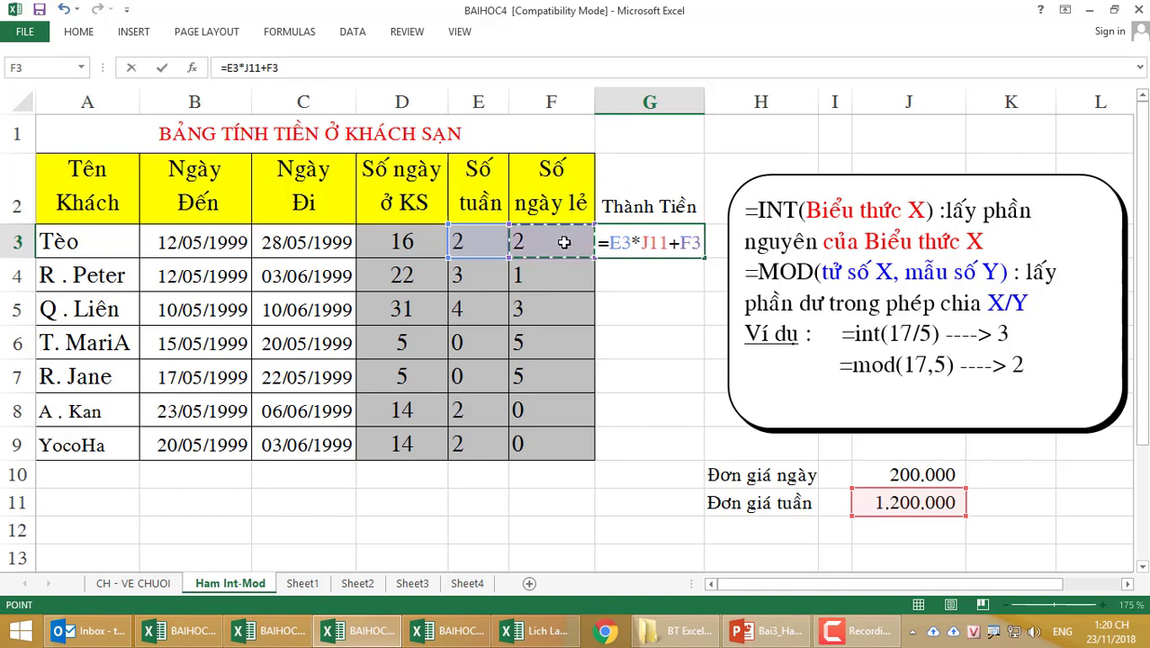
pyautogui.write('*')
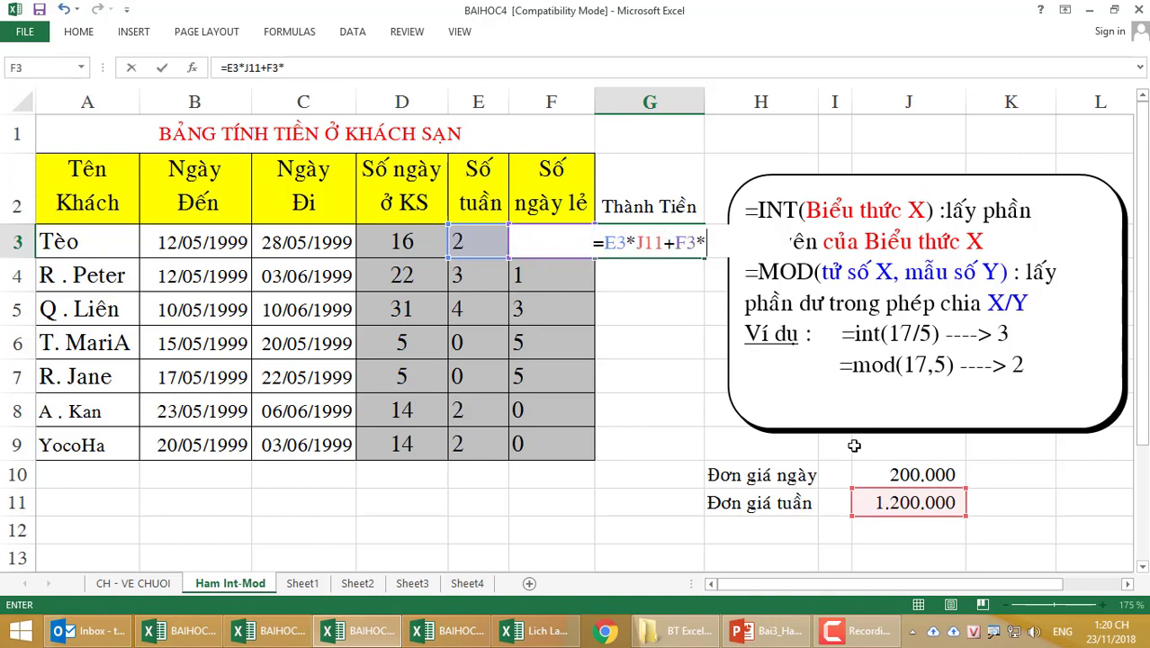
pyautogui.click(882, 475)
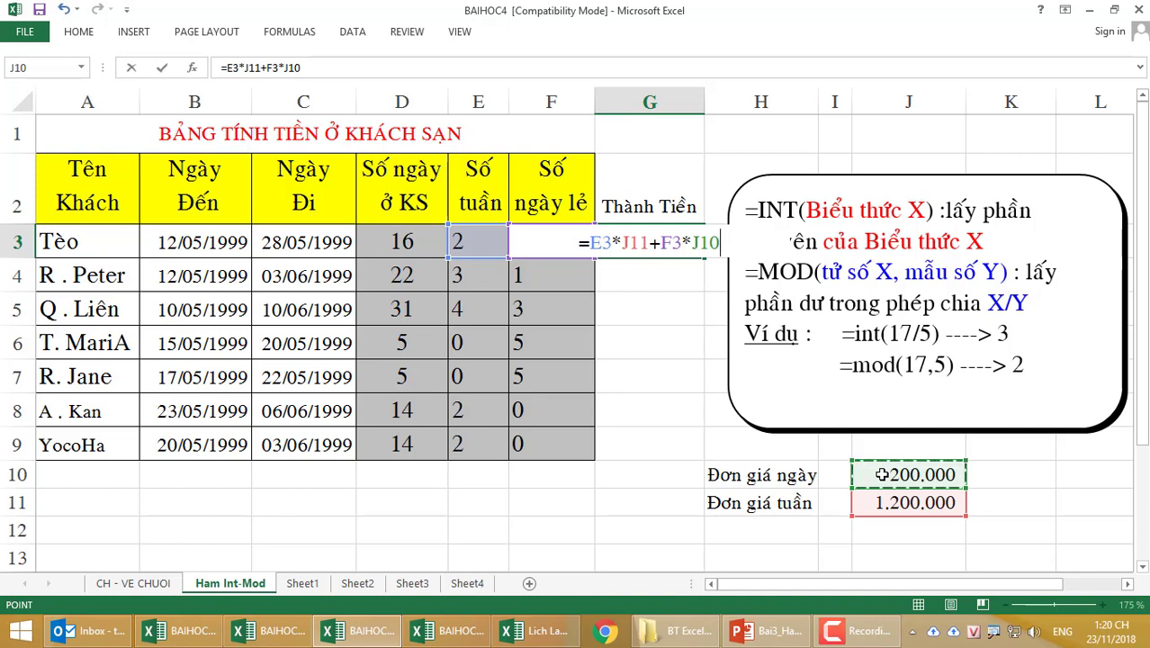
# - Make the J10 and J11 rate references in G3's formula absolute, and fill the formula down to G9
pyautogui.press('F4')
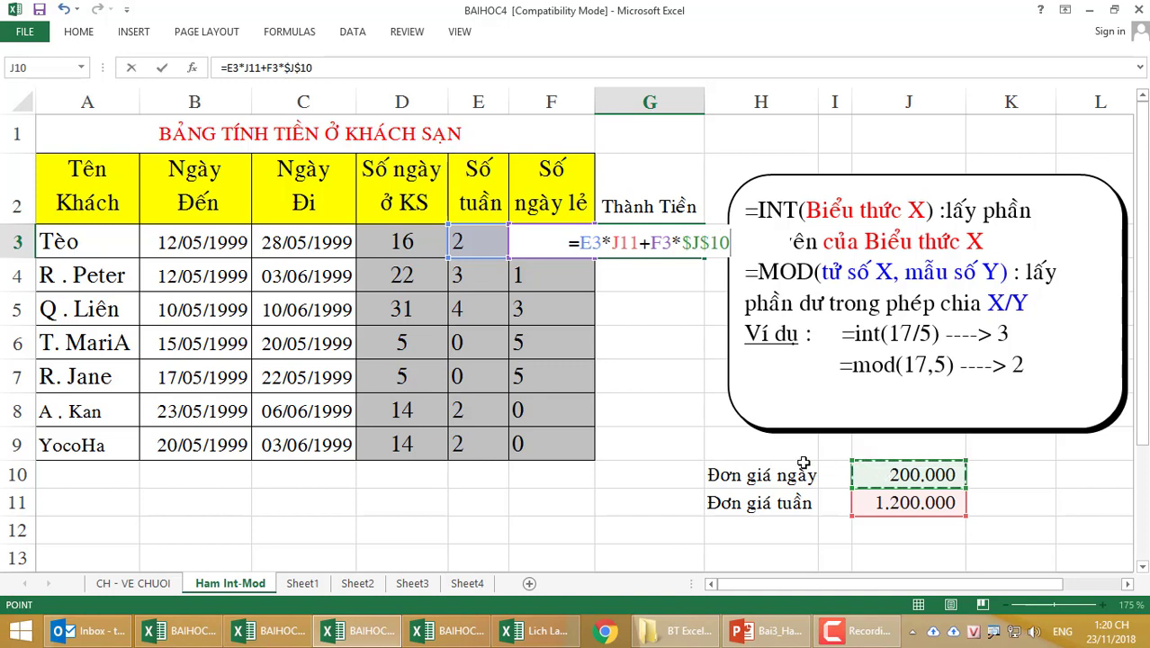
pyautogui.click(627, 242)
pyautogui.press('F4')
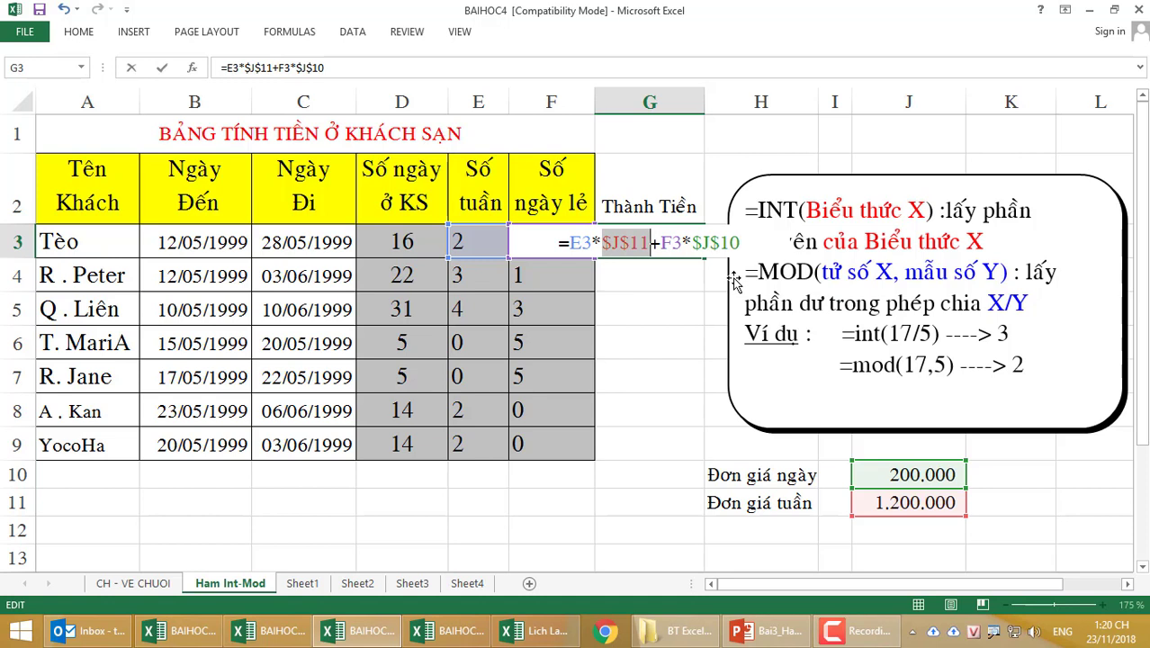
pyautogui.click(752, 242)
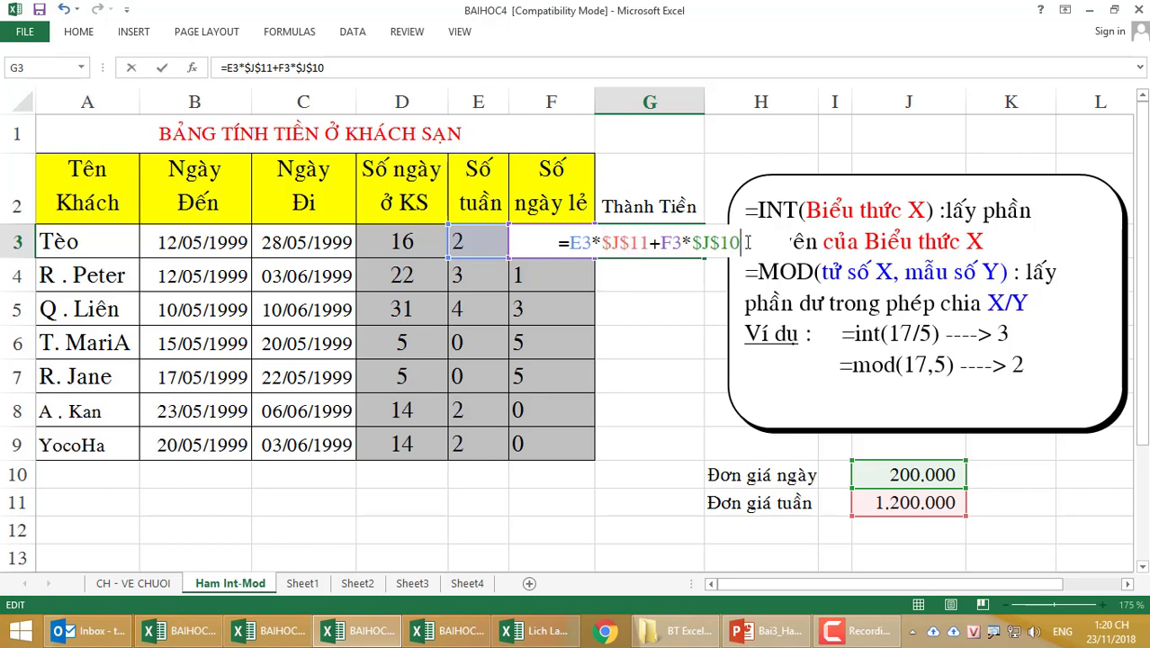
pyautogui.press('Return')
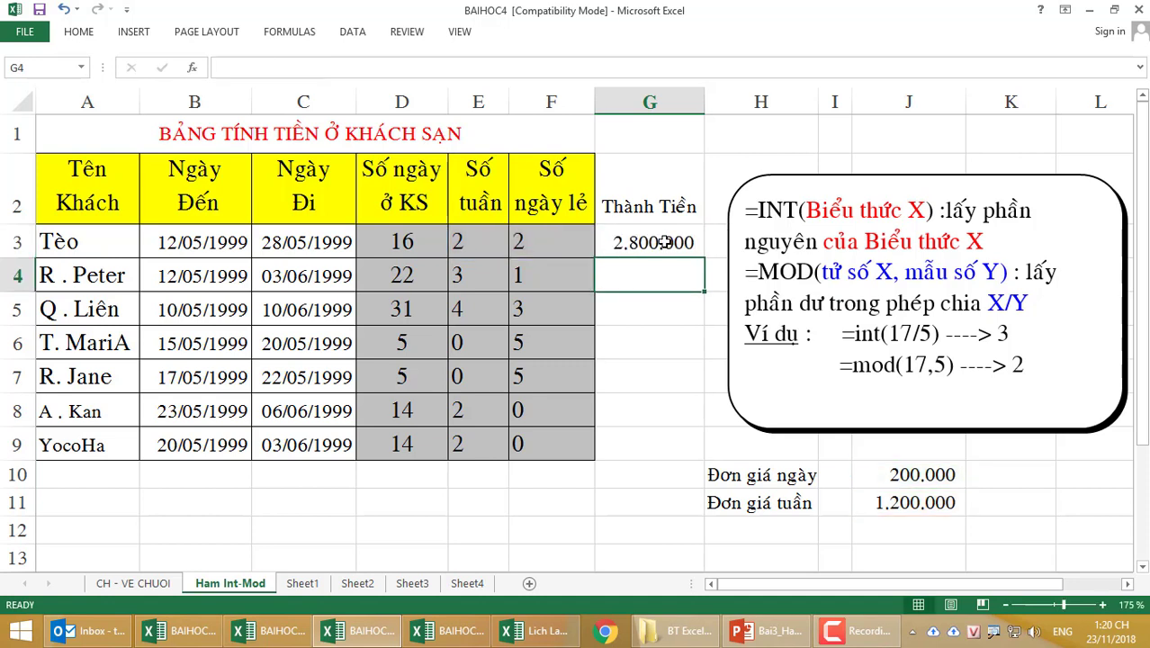
pyautogui.click(686, 244)
pyautogui.moveTo(705, 259); pyautogui.dragTo(698, 457)
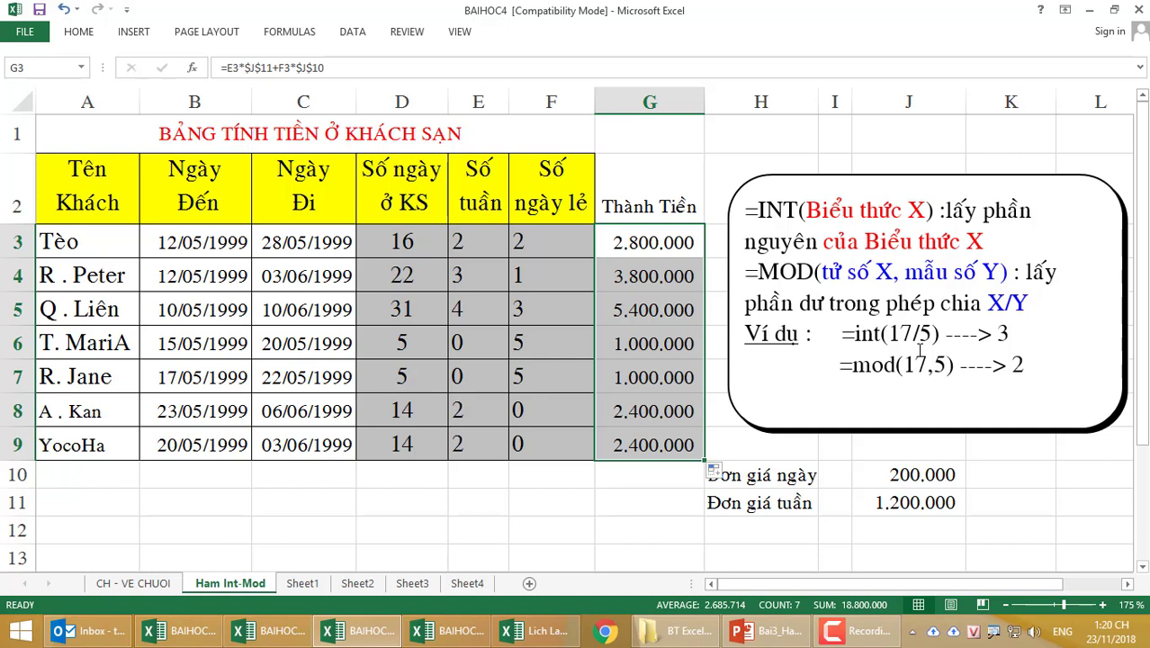
# - Try making the J11 and J10 references in G3 relative and filling the formula down the charge column
pyautogui.click(664, 241)
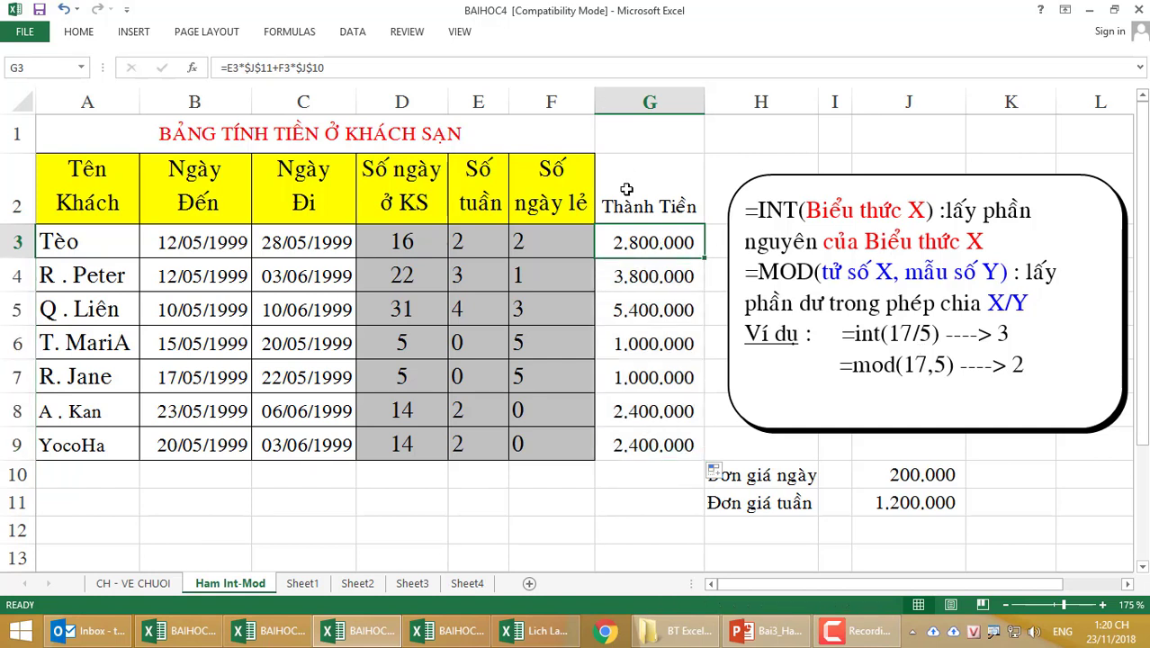
pyautogui.doubleClick(656, 242)
pyautogui.doubleClick(629, 243)
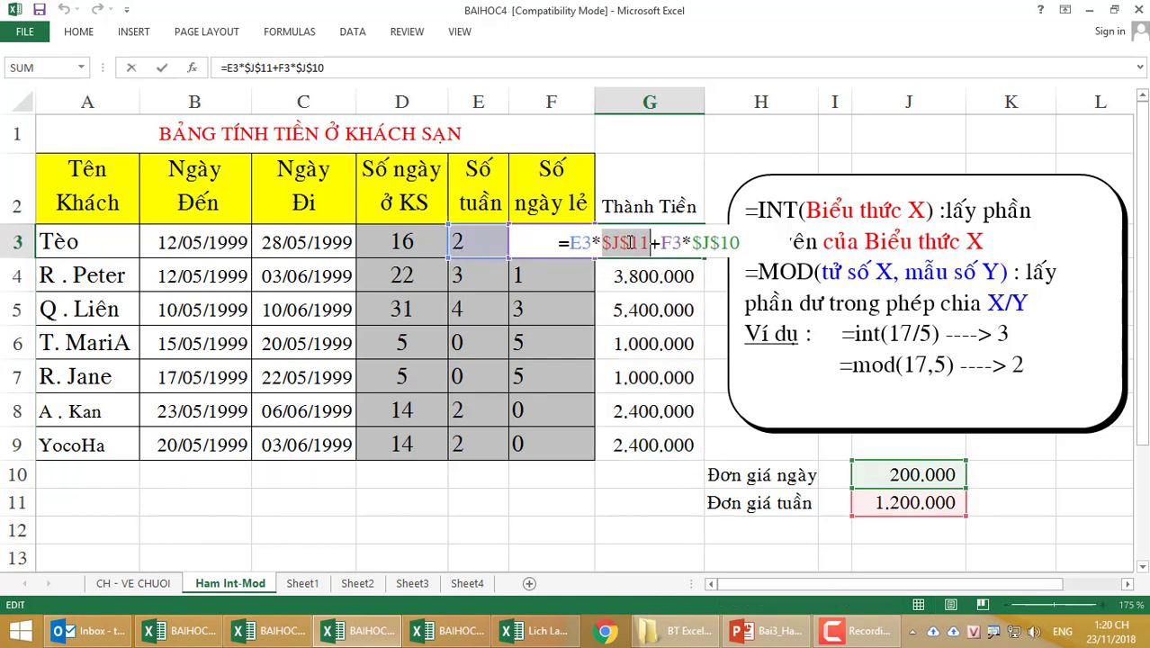
pyautogui.press('F4')
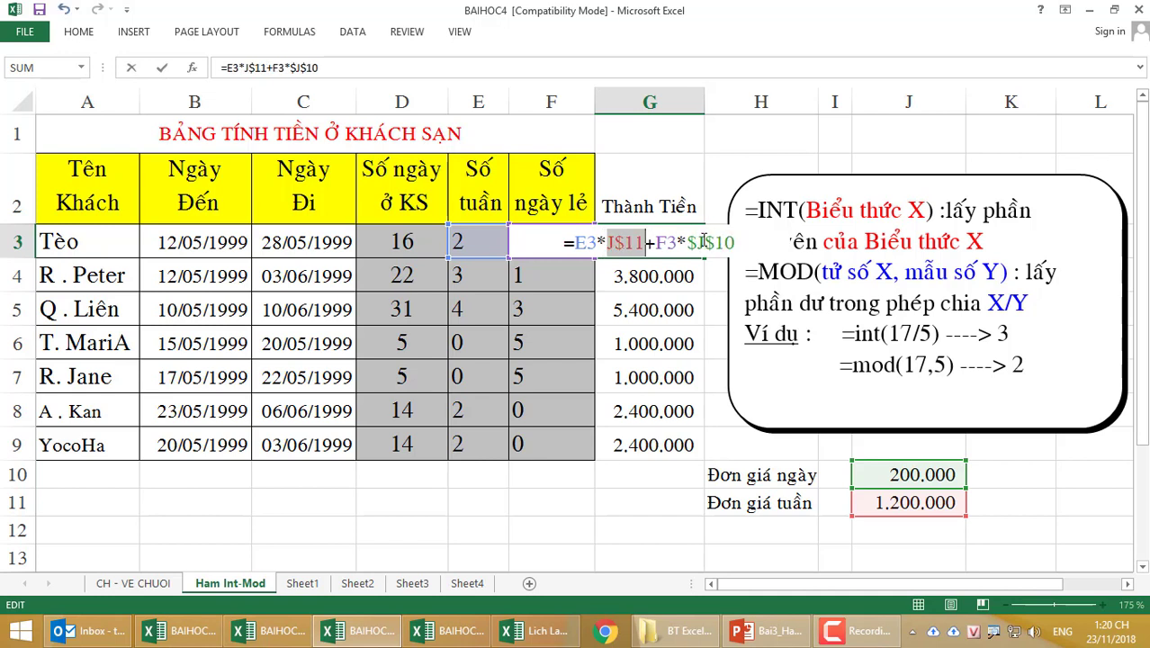
pyautogui.press('F4')
pyautogui.press('F4')
pyautogui.doubleClick(704, 243)
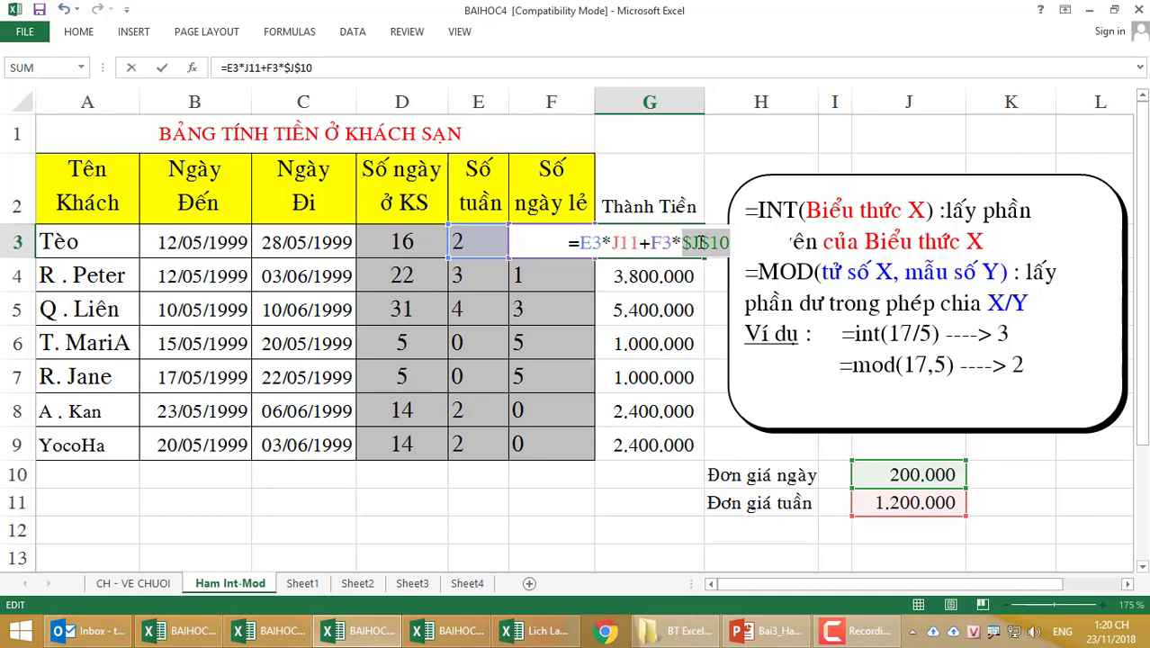
pyautogui.press('F4')
pyautogui.press('F4')
pyautogui.press('F4')
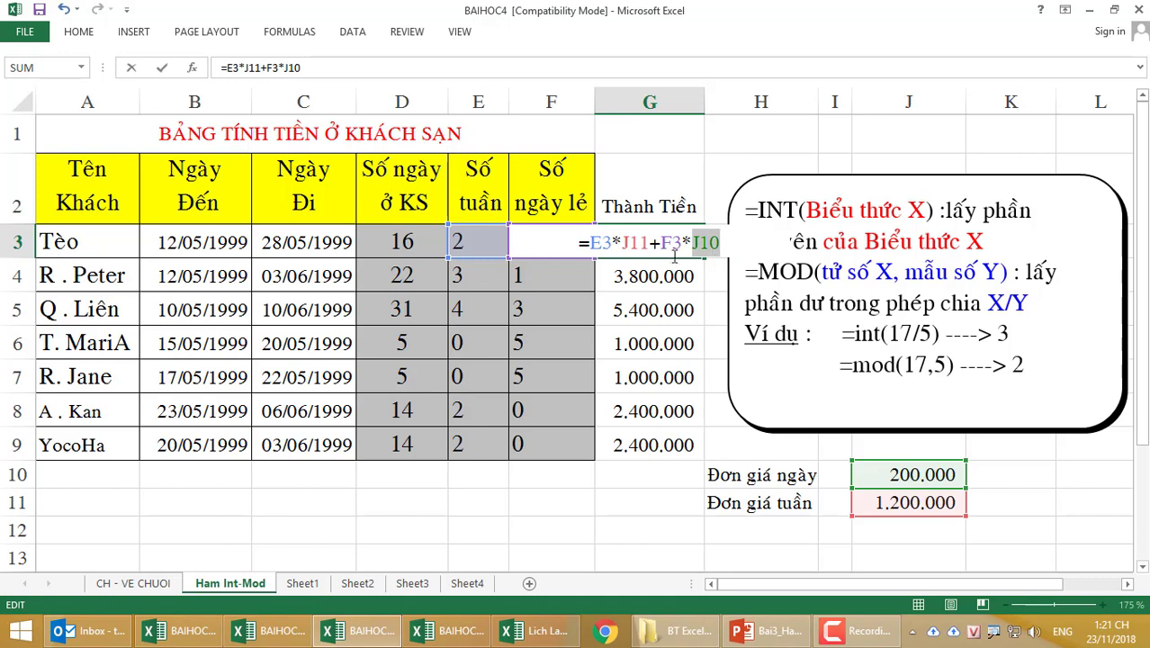
pyautogui.press('Return')
pyautogui.click(673, 252)
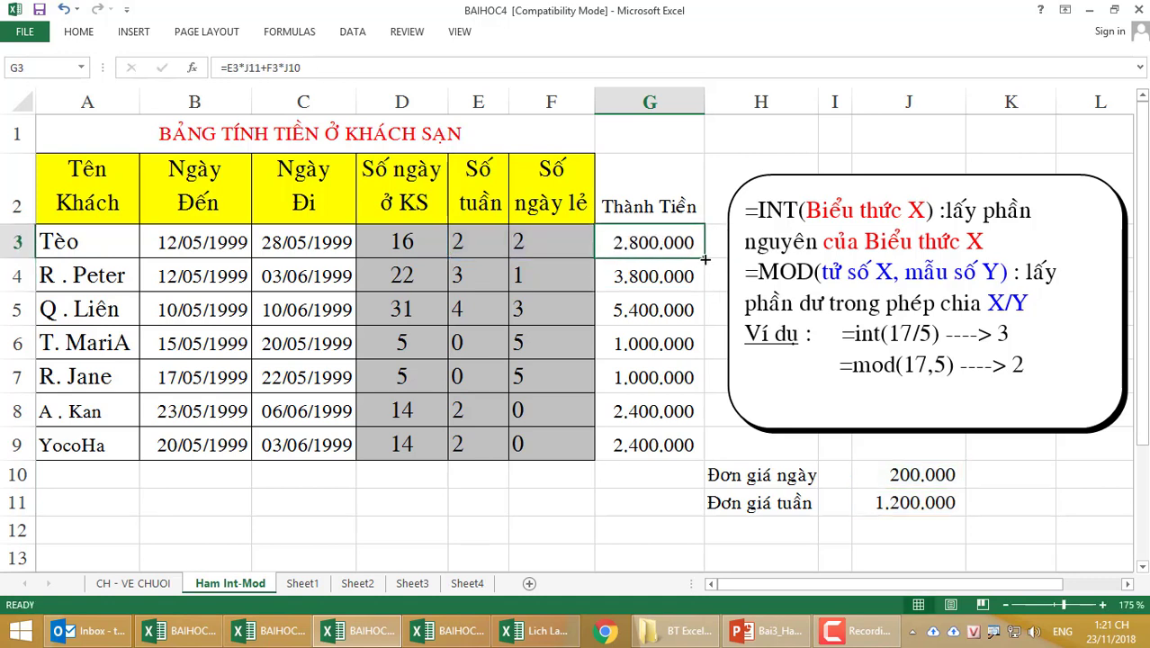
pyautogui.moveTo(704, 258); pyautogui.dragTo(724, 453)
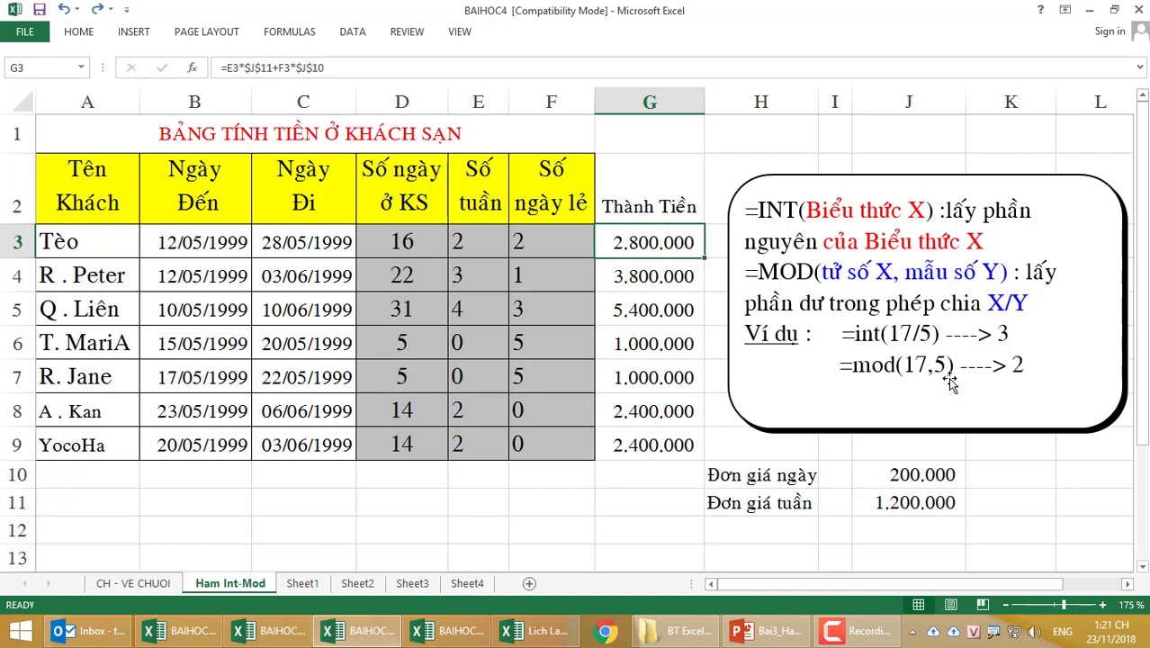
pyautogui.moveTo(703, 256); pyautogui.dragTo(666, 252)
# - Switch to the PowerPoint lecture and review the SQRT and ABS entries in slide 13's table of numeric functions
pyautogui.click(767, 631)
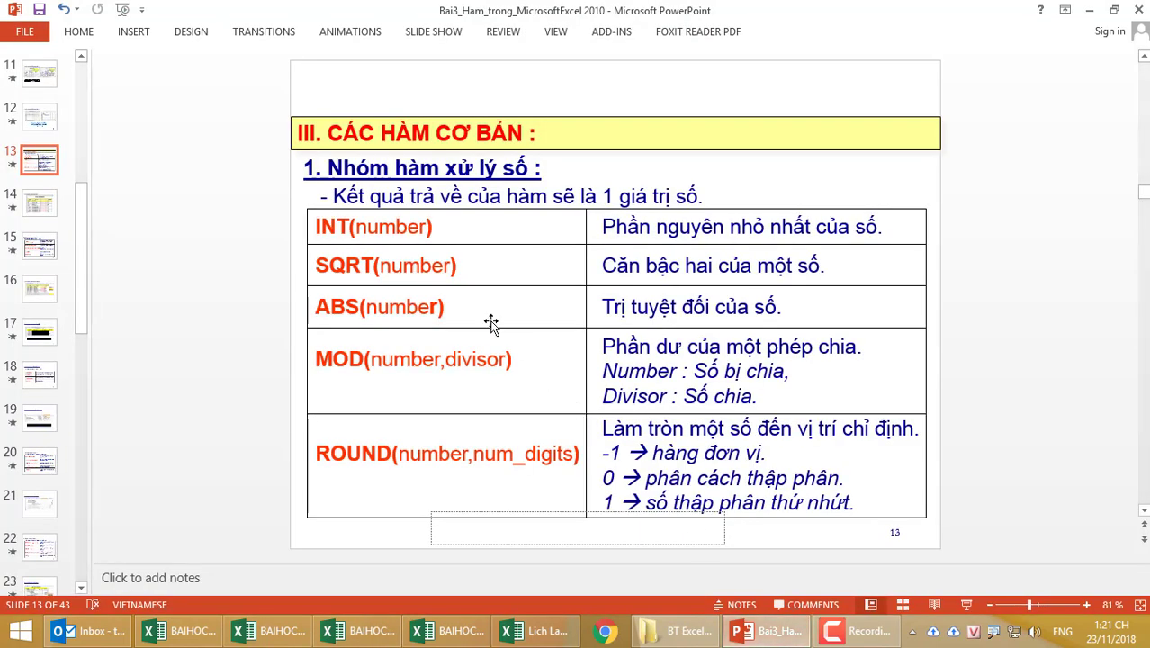
pyautogui.click(345, 270)
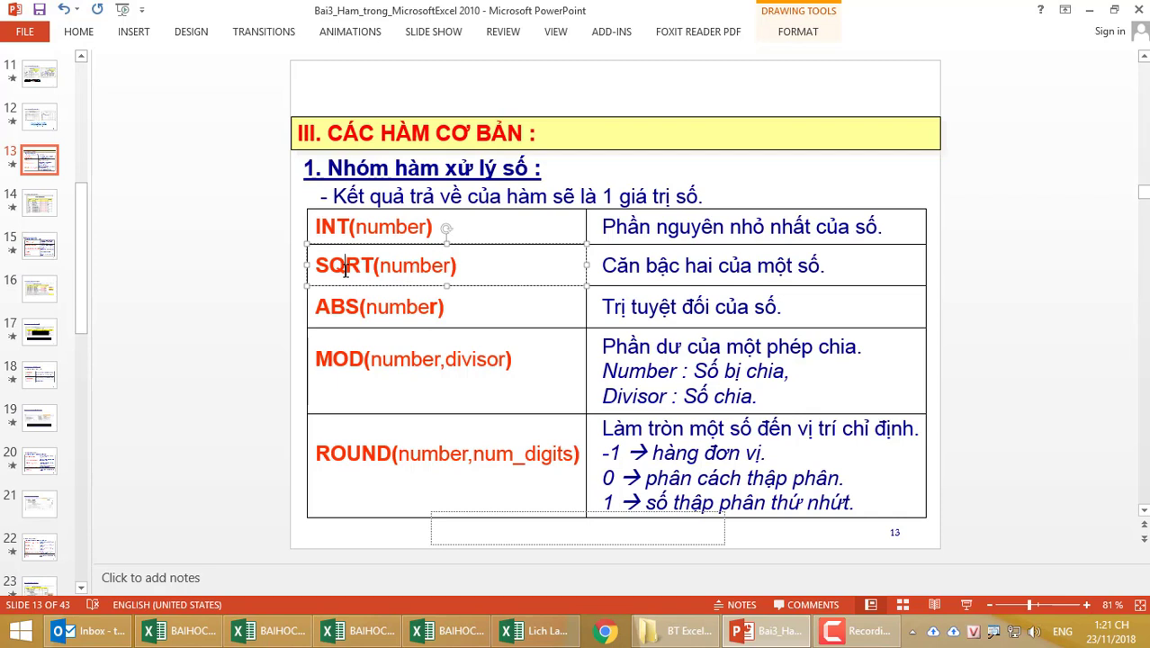
pyautogui.press('Down')
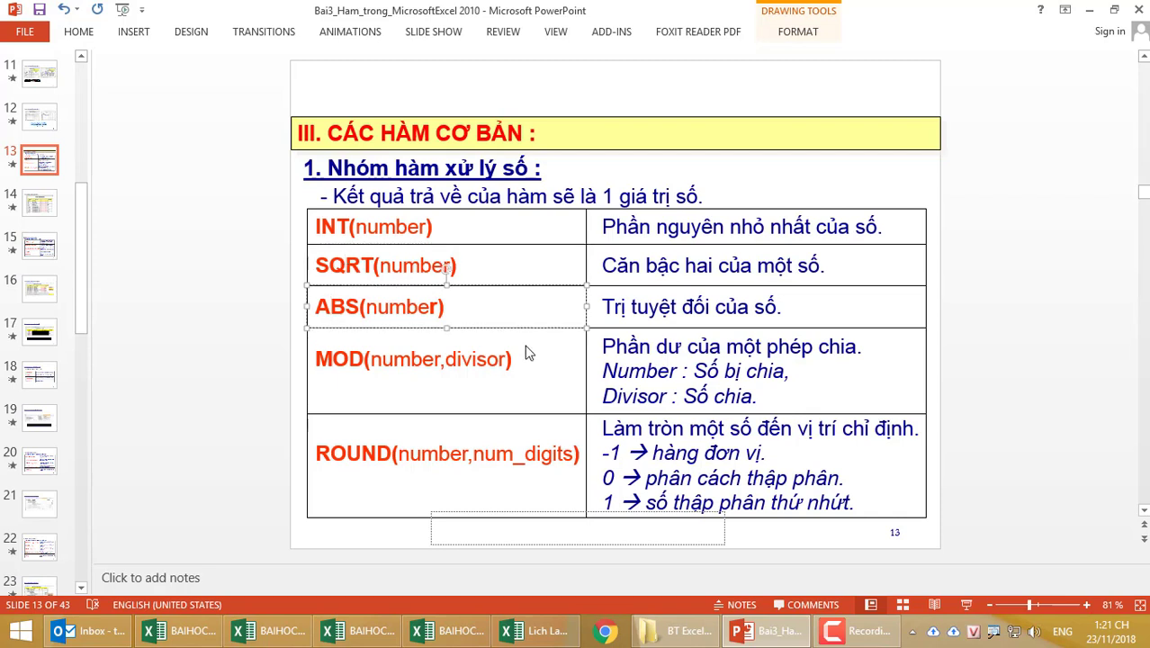
pyautogui.click(519, 280)
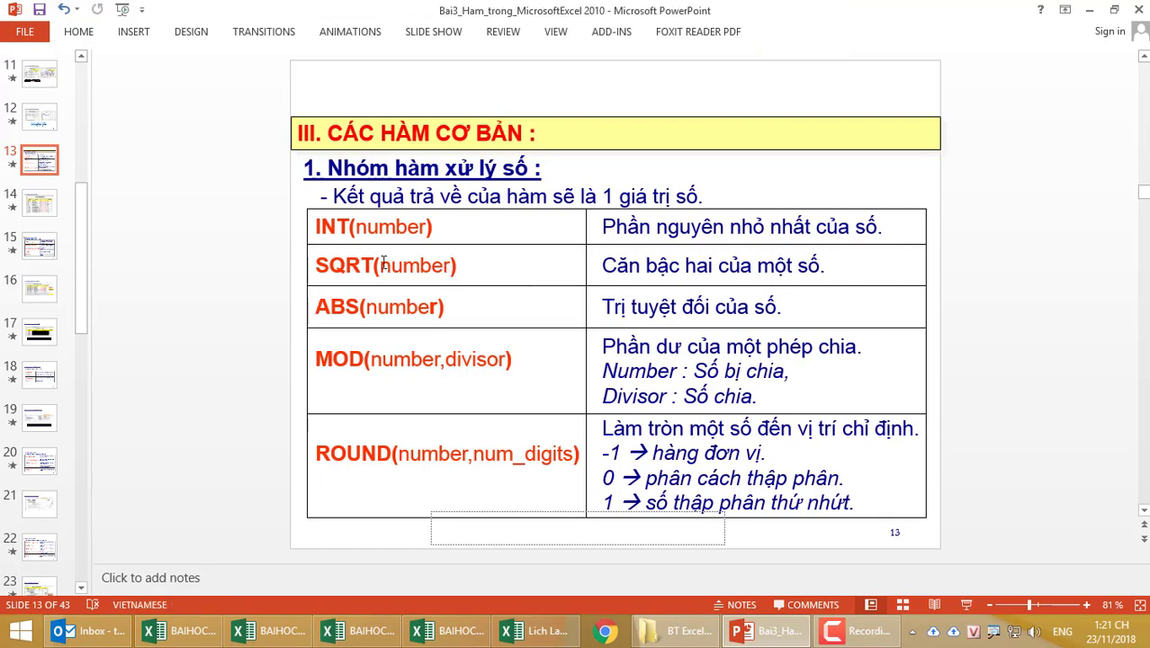
pyautogui.click(315, 268)
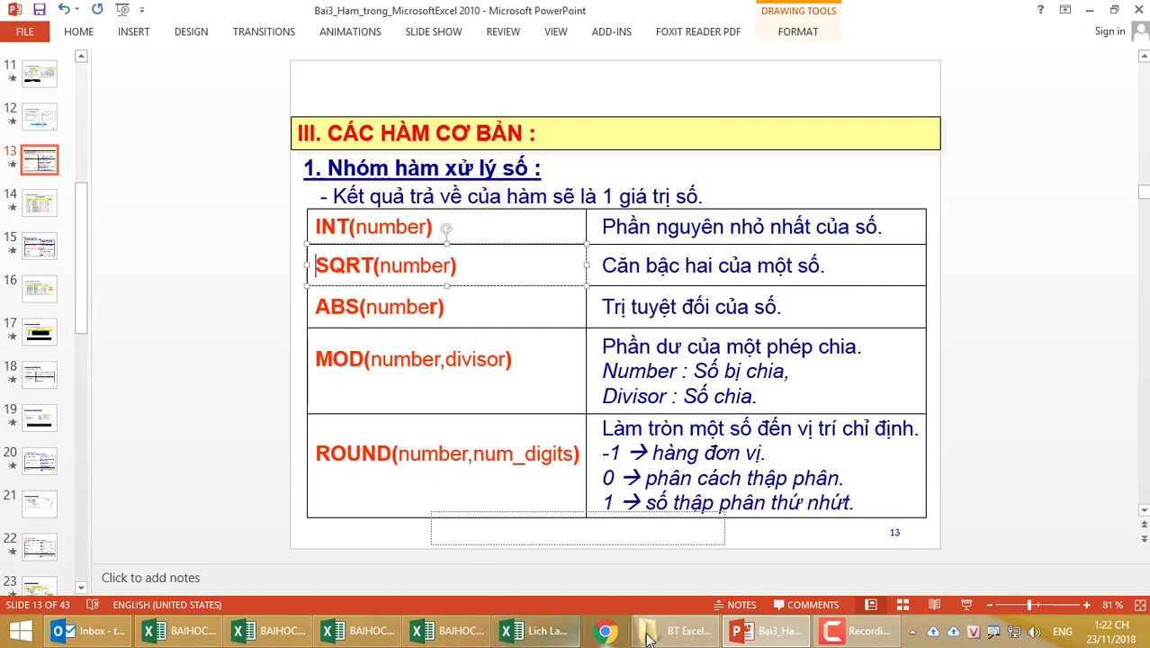
# - Switch back to Excel, passing the BAIHOC5 workbook to return to the hotel table in BAIHOC4
pyautogui.moveTo(443, 637)
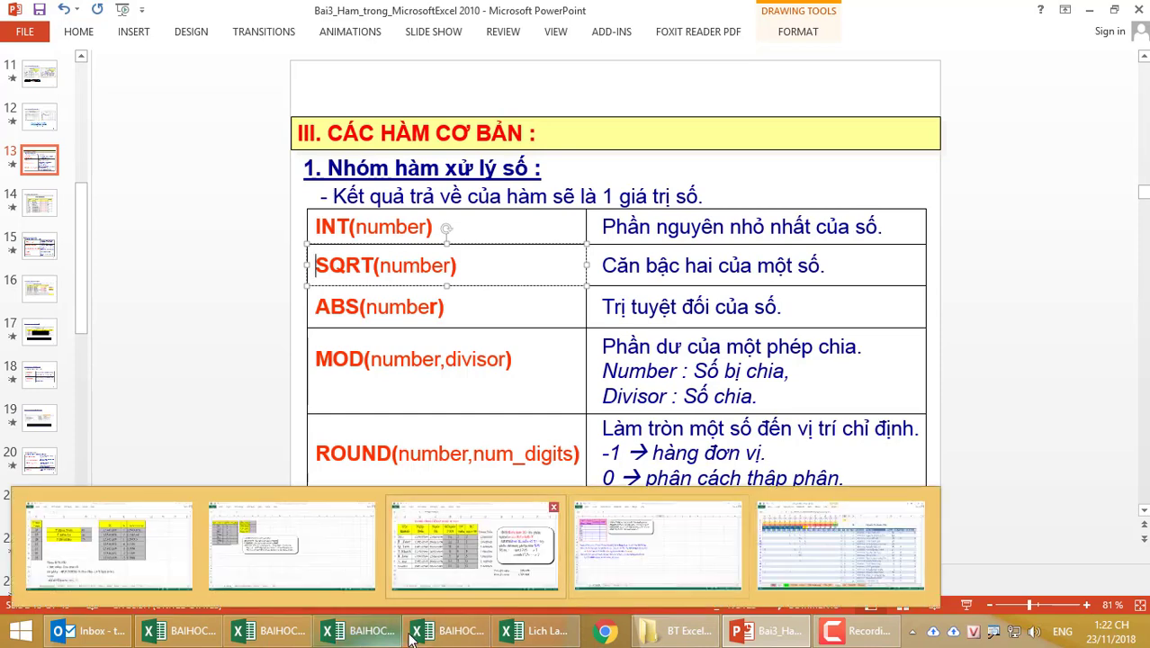
pyautogui.click(443, 637)
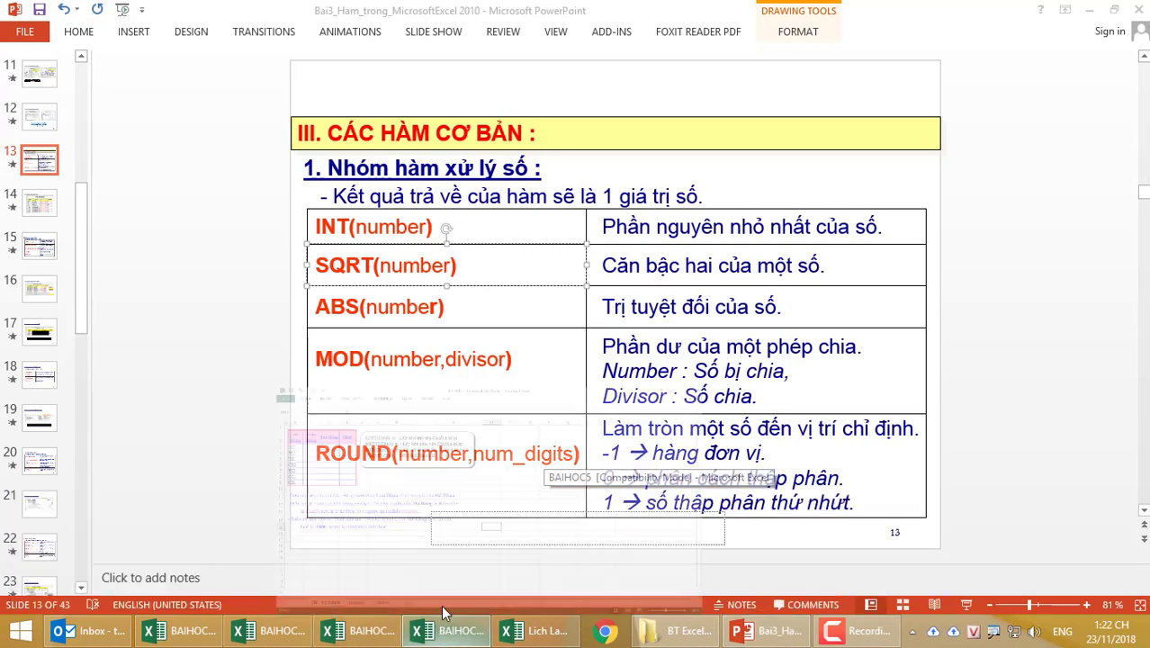
pyautogui.click(400, 627)
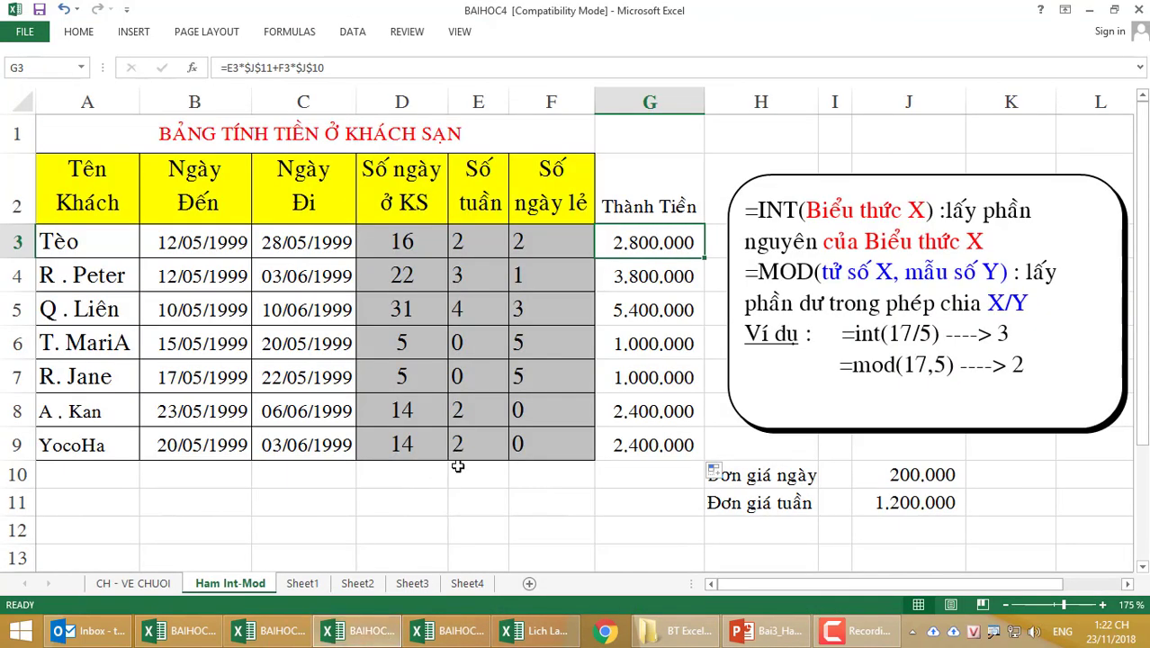
# - Enter the quadratic coefficient labels a, b and c in A11, B11 and C11 below the hotel table
pyautogui.click(399, 504)
pyautogui.click(111, 504)
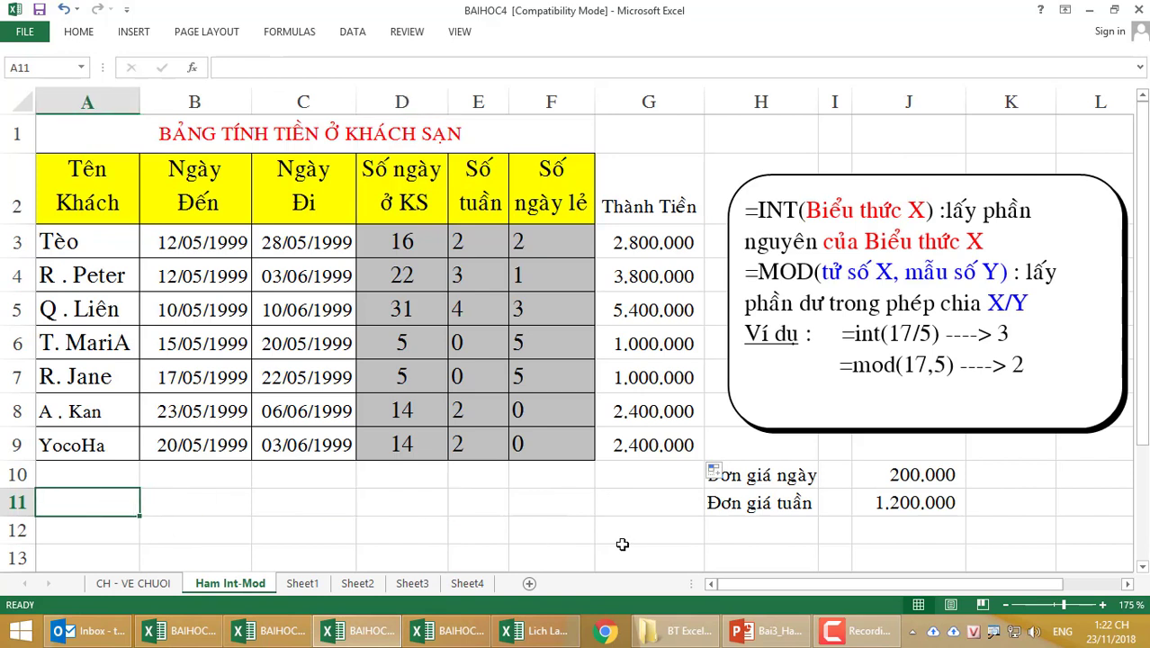
pyautogui.write('a')
pyautogui.press('Tab')
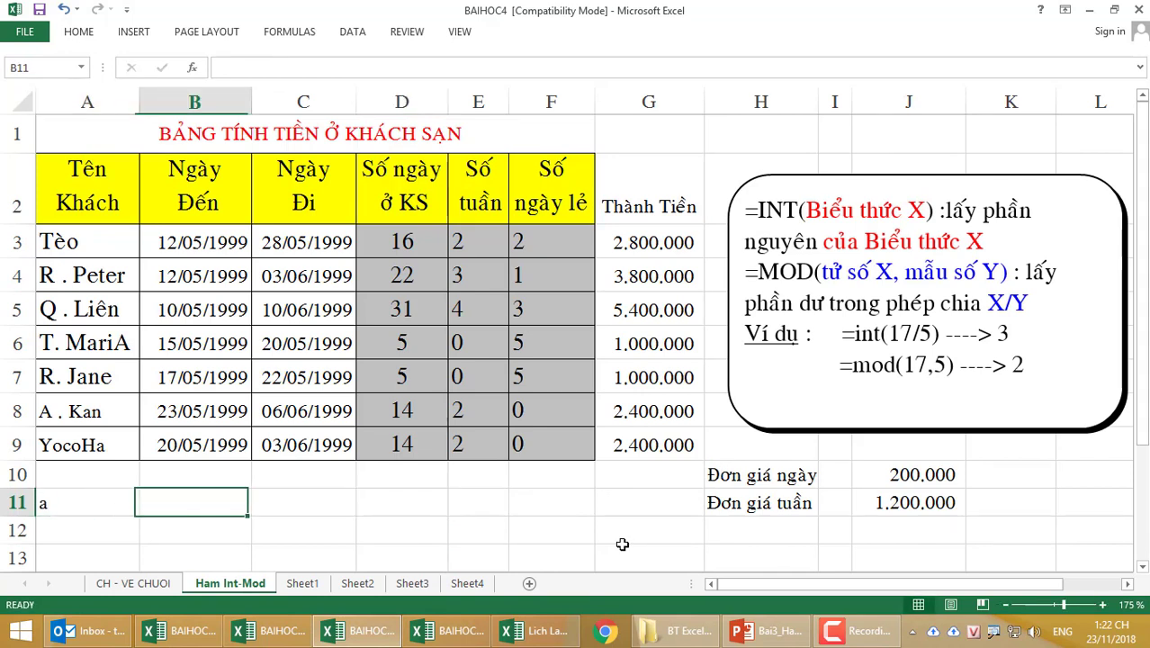
pyautogui.write('b')
pyautogui.press('Tab')
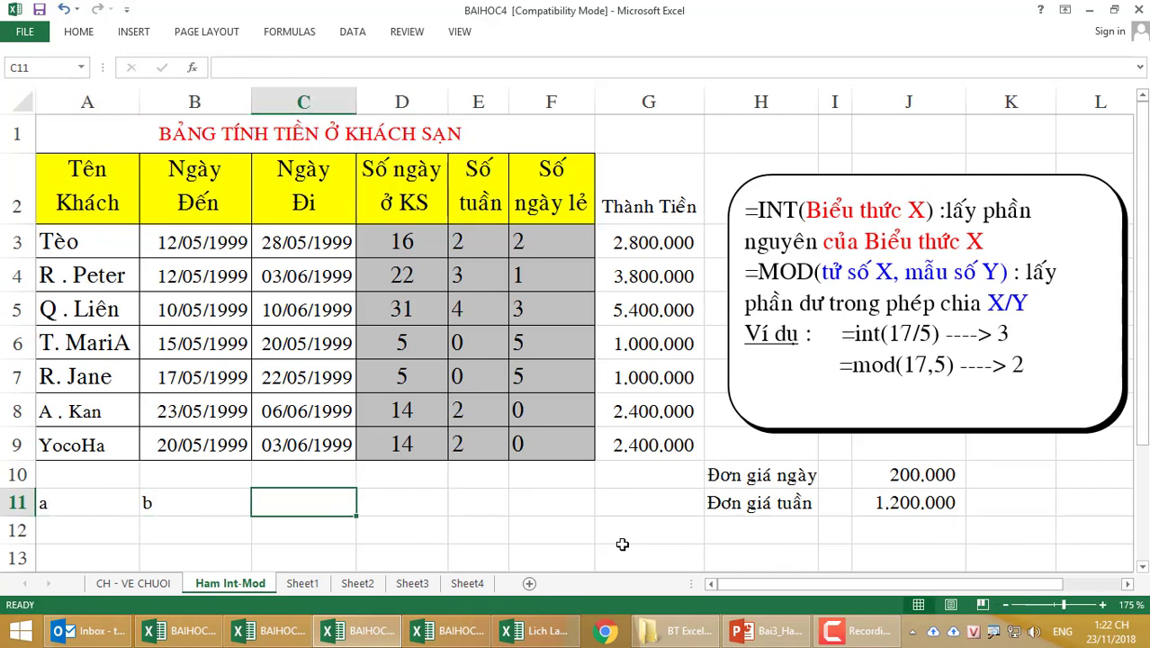
pyautogui.write('c')
pyautogui.press('Down')
# - Enter the coefficient values 3, -2 and 5 in A12, B12 and C12
pyautogui.press('Left')
pyautogui.press('Left')
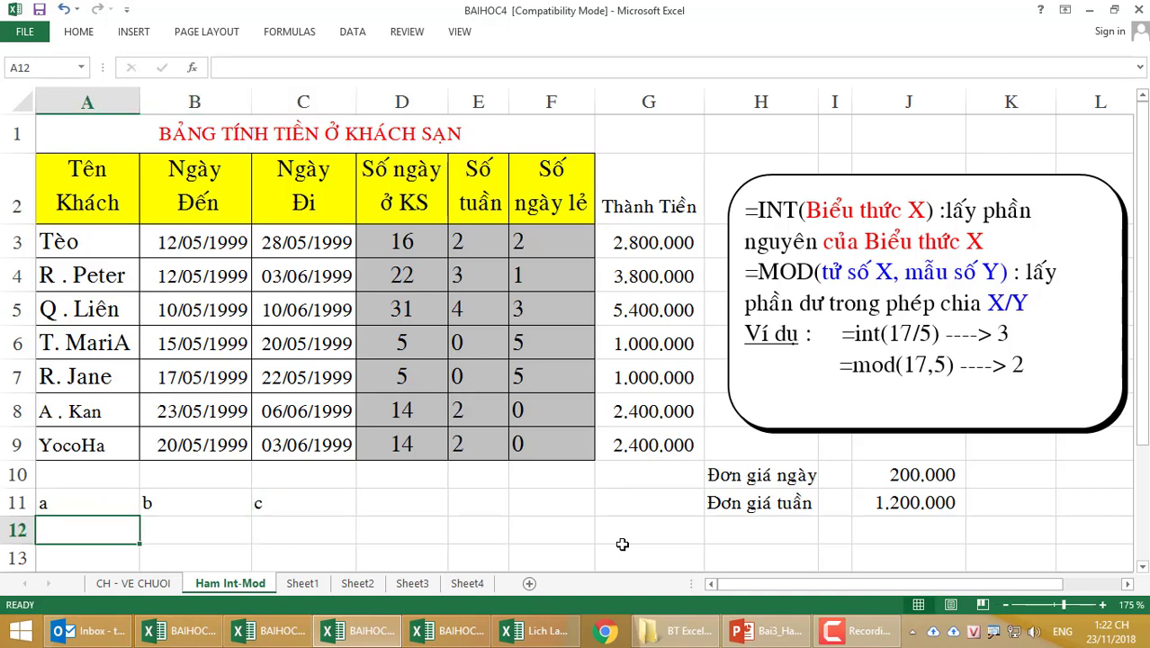
pyautogui.write('3')
pyautogui.press('Tab')
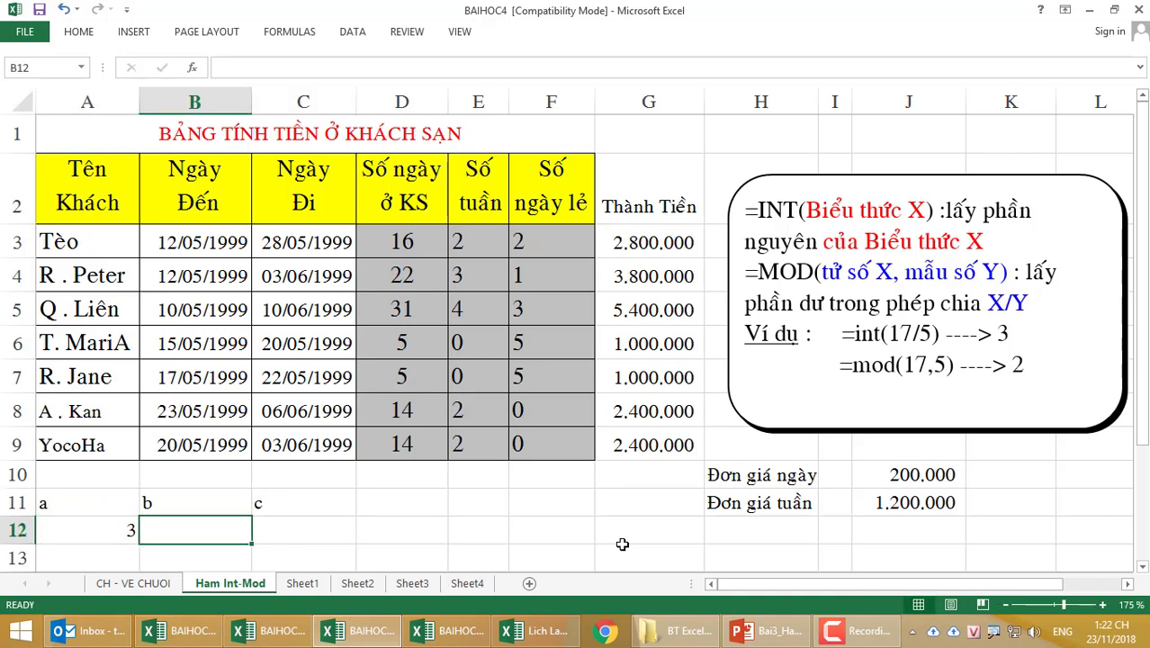
pyautogui.write('-2')
pyautogui.press('Tab')
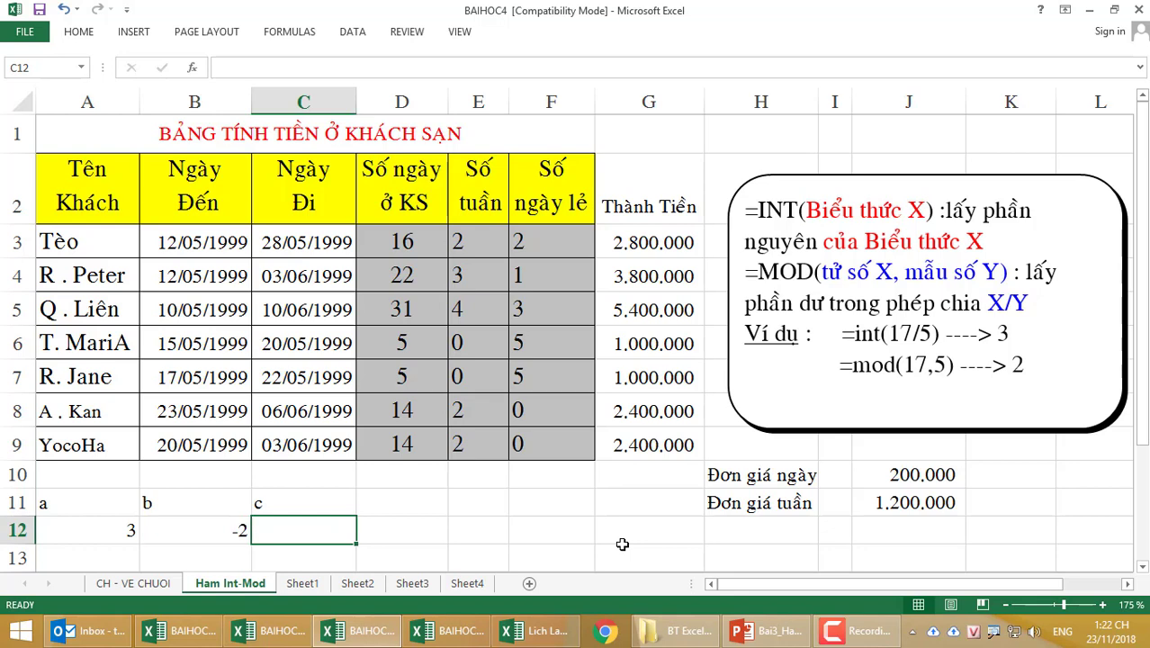
pyautogui.write('5')
pyautogui.press('Tab')
# - Label cell A14 as Detal for the discriminant
pyautogui.press('Down')
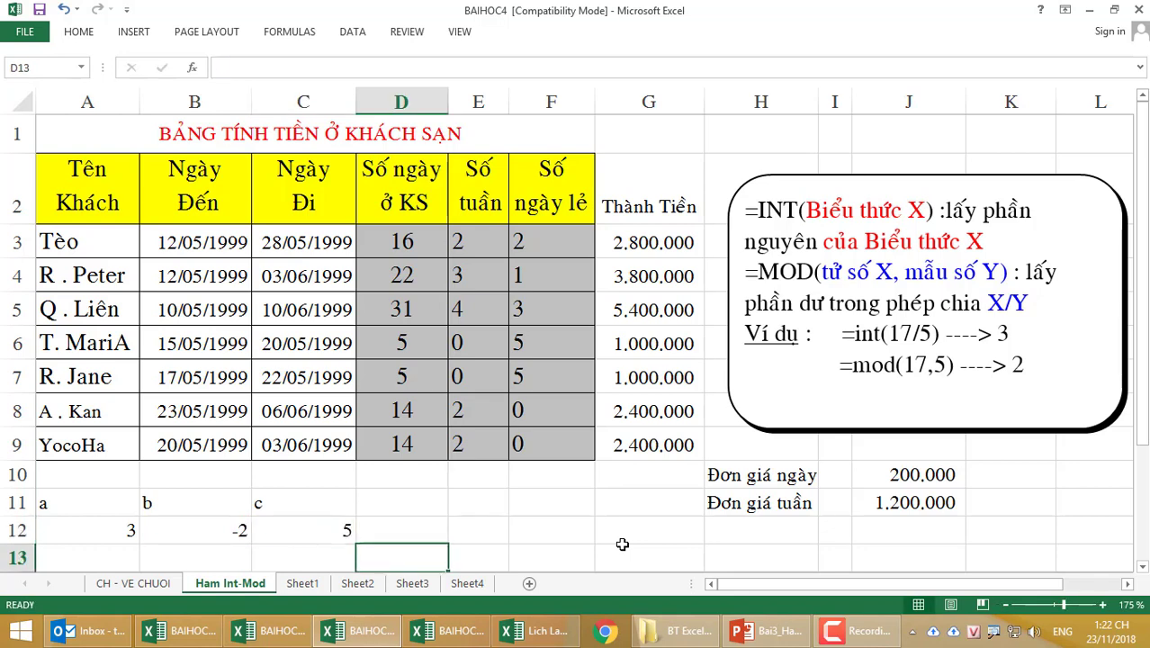
pyautogui.press('Left')
pyautogui.press('Left')
pyautogui.press('Left')
pyautogui.press('Down')
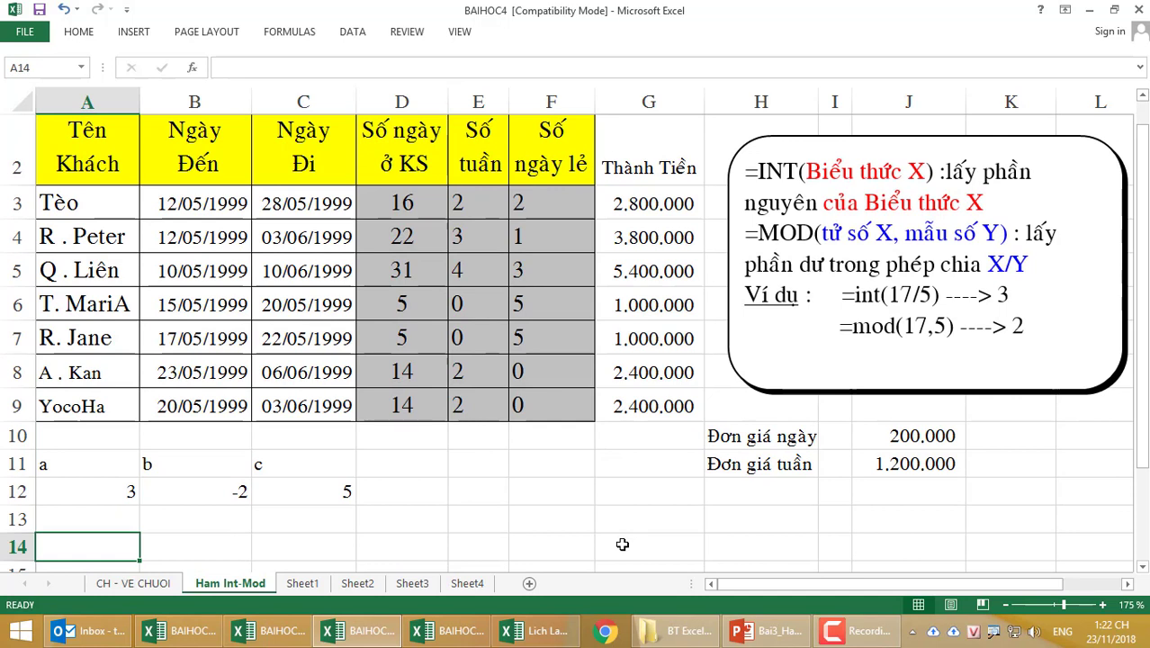
pyautogui.write('Detal')
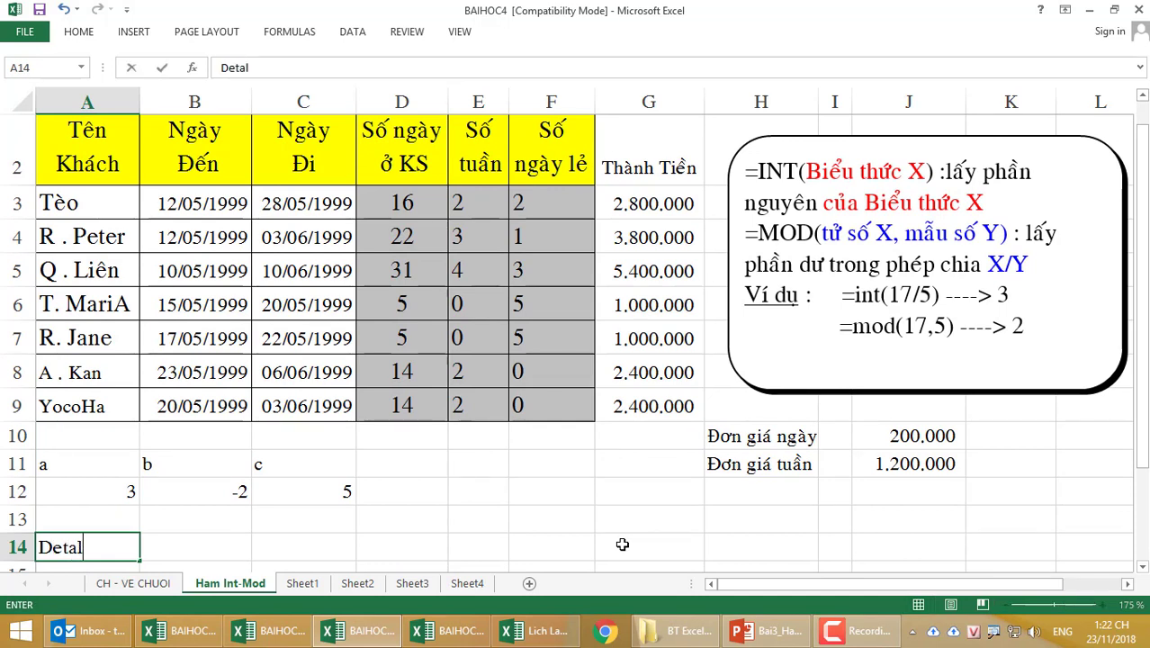
pyautogui.press('Tab')
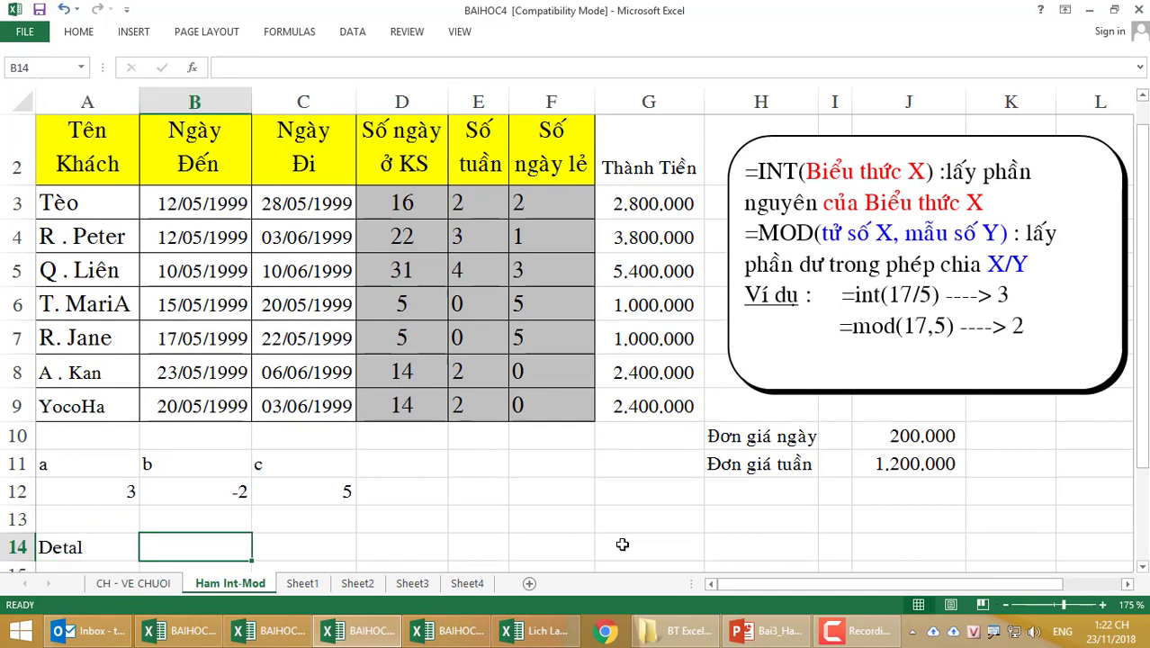
# - Calculate the discriminant in B14 with the formula =B12^2-4*A12*C12
pyautogui.write('=')
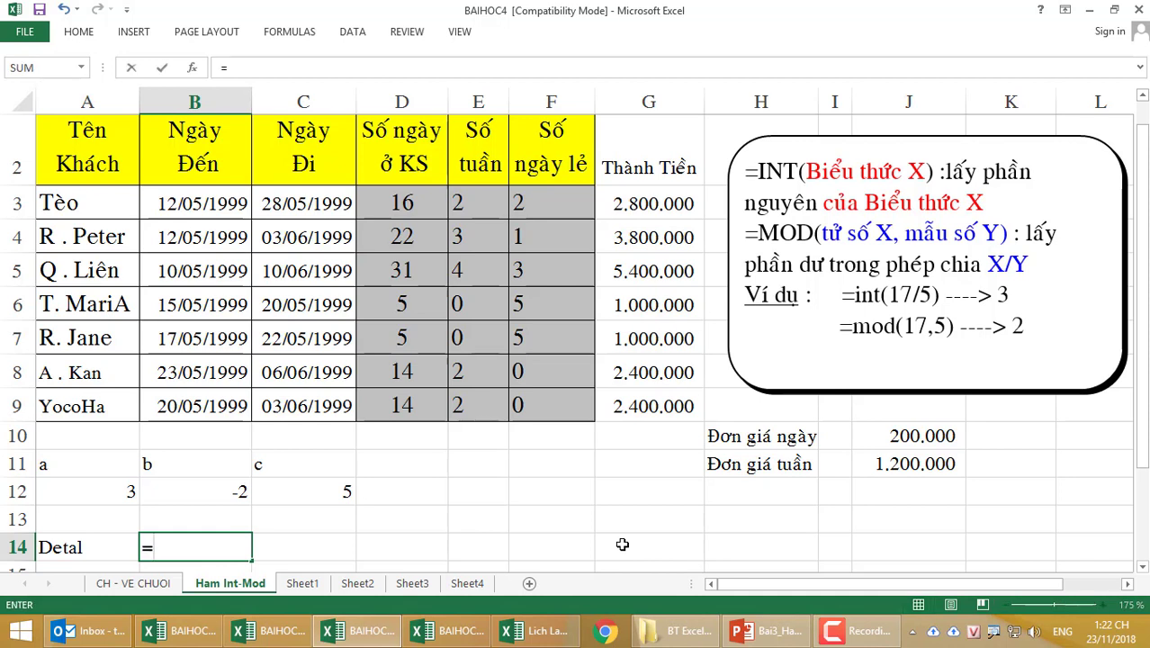
pyautogui.click(166, 492)
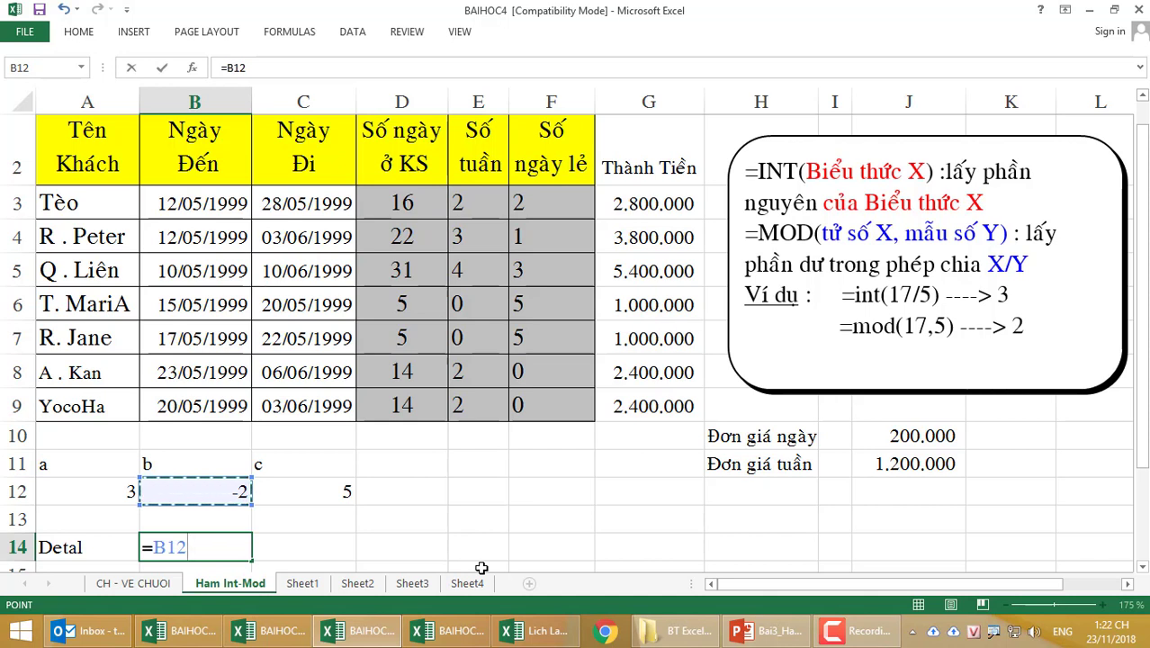
pyautogui.write('^')
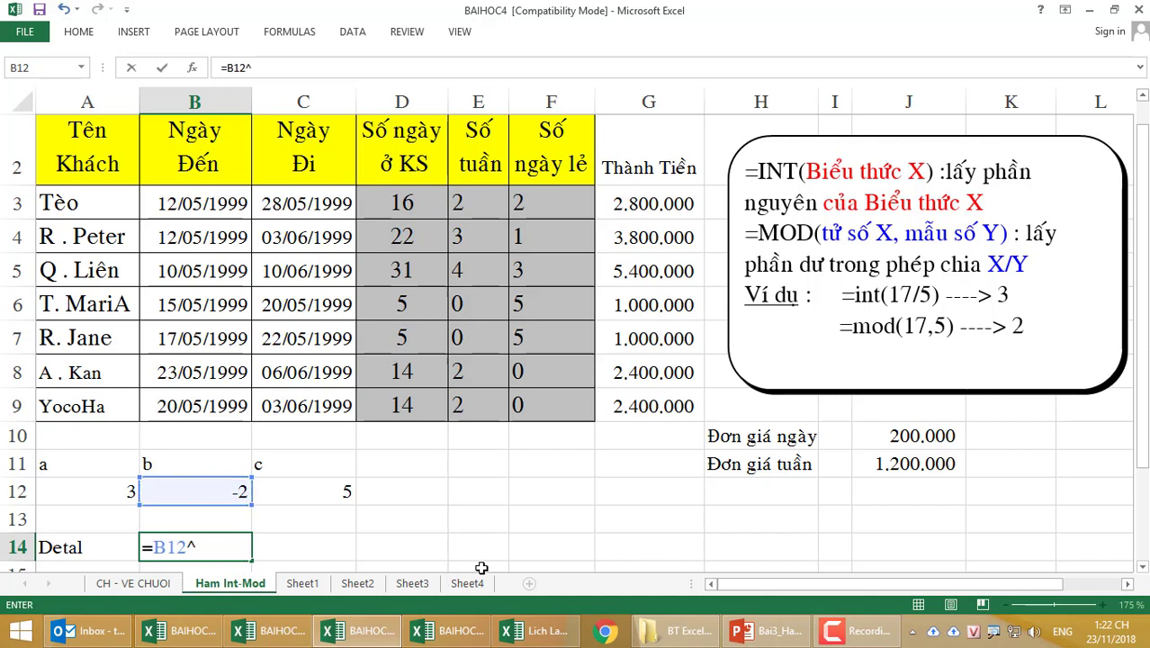
pyautogui.write('2-4*')
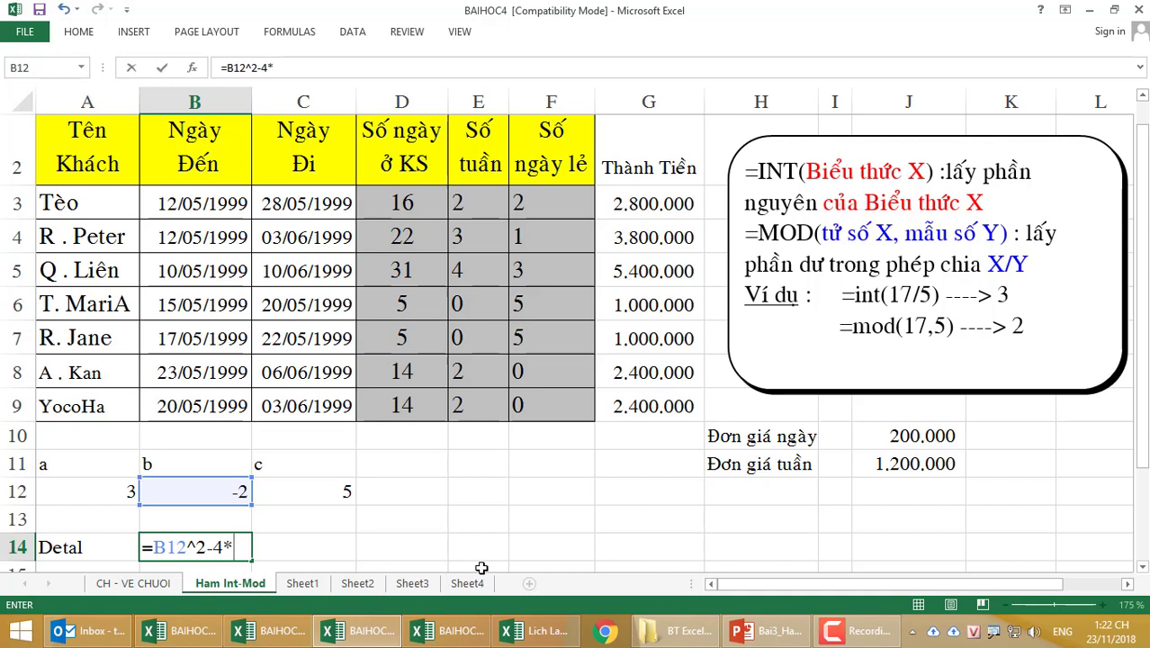
pyautogui.click(109, 494)
pyautogui.write('*')
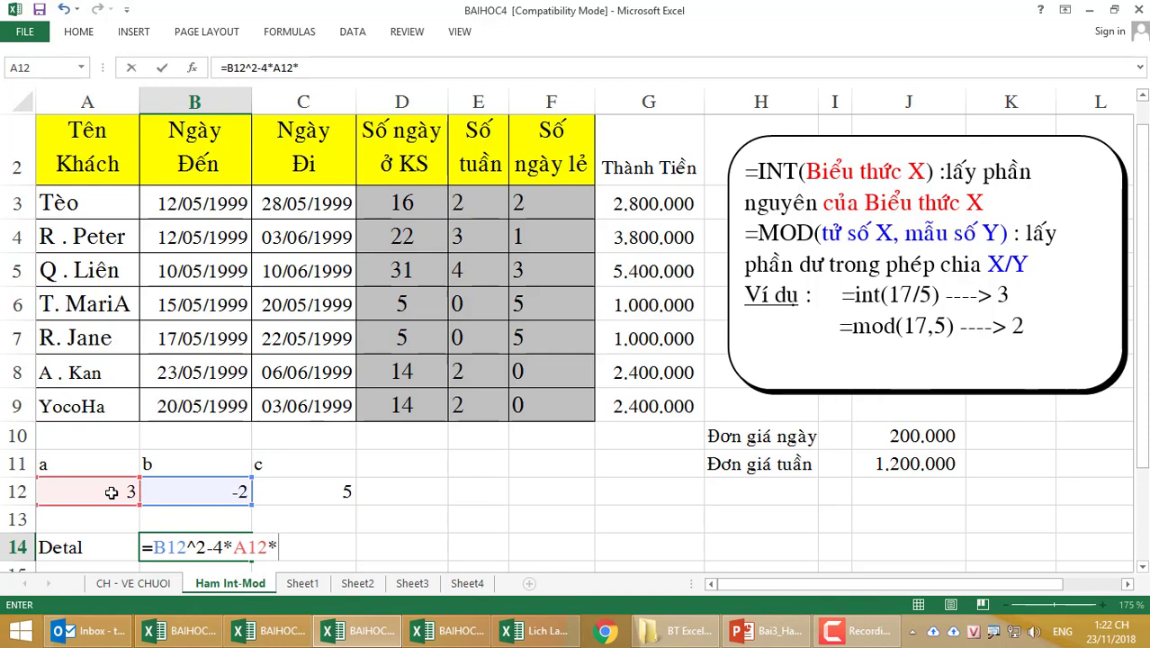
pyautogui.click(291, 487)
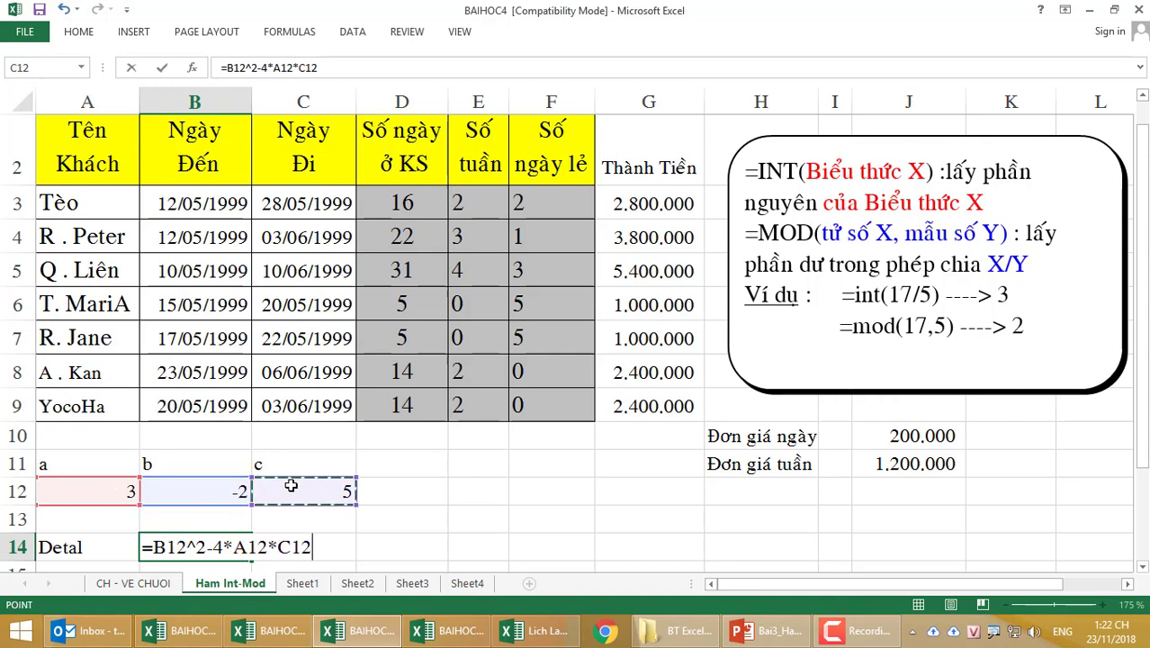
pyautogui.press('Return')
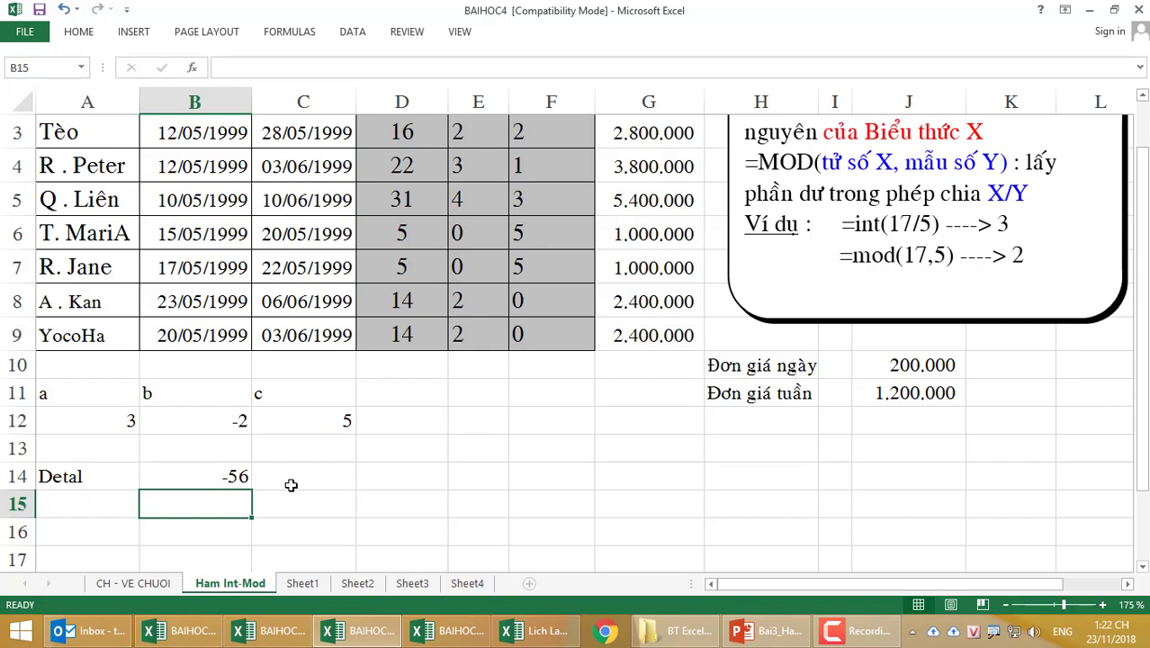
pyautogui.click(214, 478)
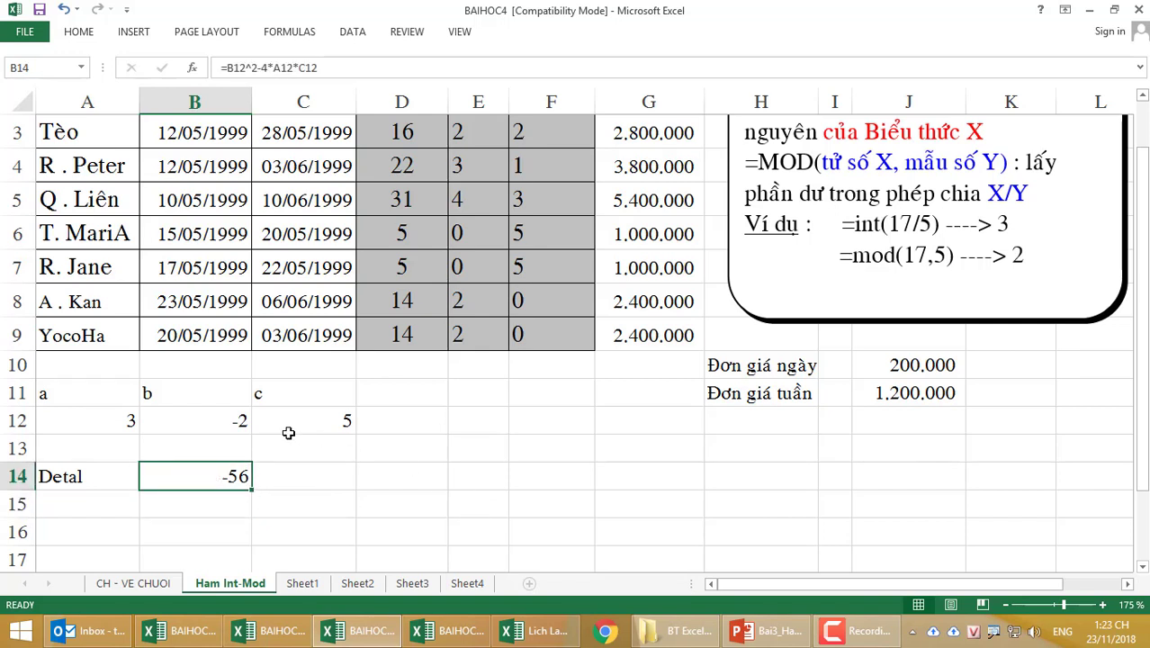
# - Change coefficient a in A12 to -3 and check the discriminant in B14
pyautogui.click(108, 421)
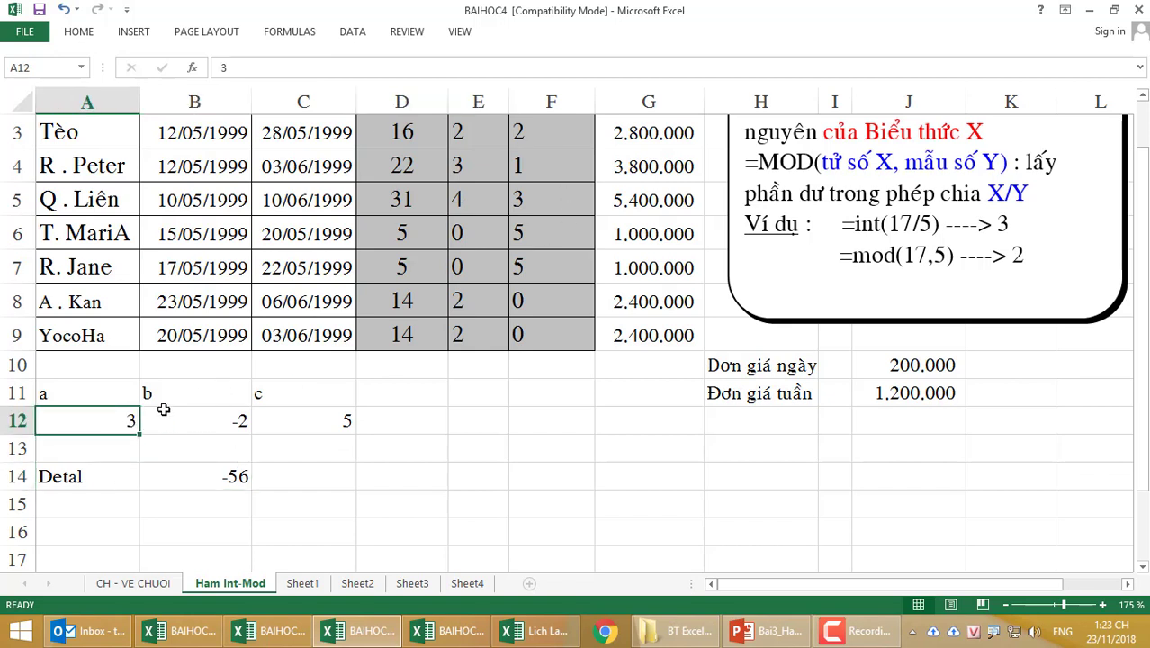
pyautogui.doubleClick(108, 421)
pyautogui.press('BackSpace')
pyautogui.write('-3')
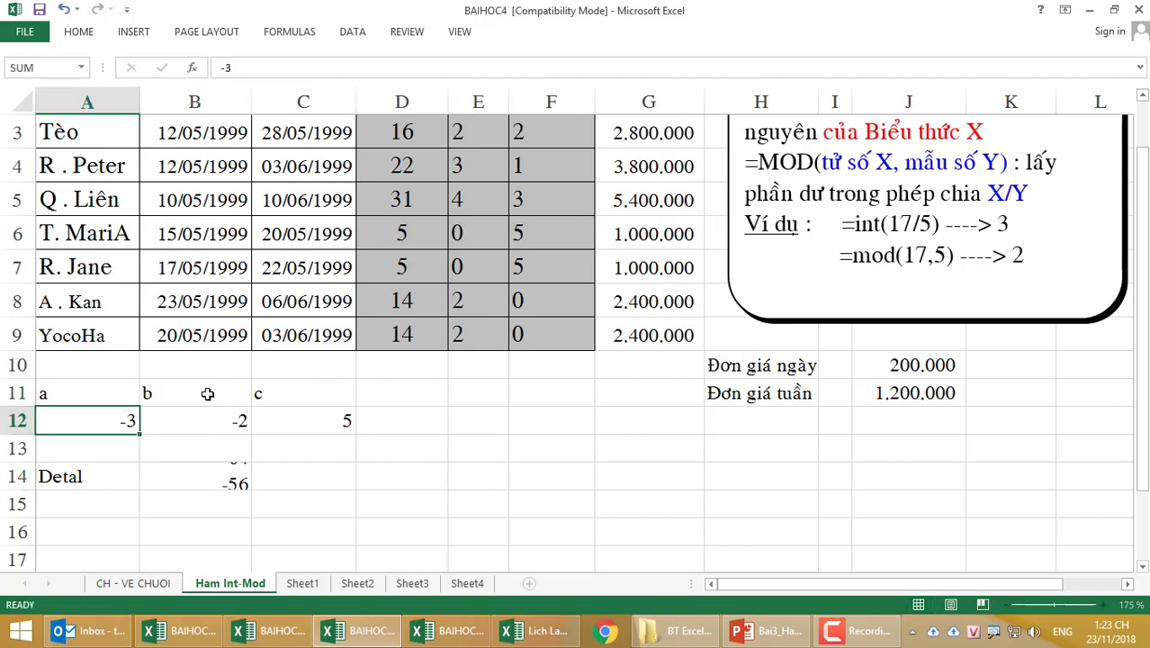
pyautogui.press('Return')
pyautogui.click(232, 478)
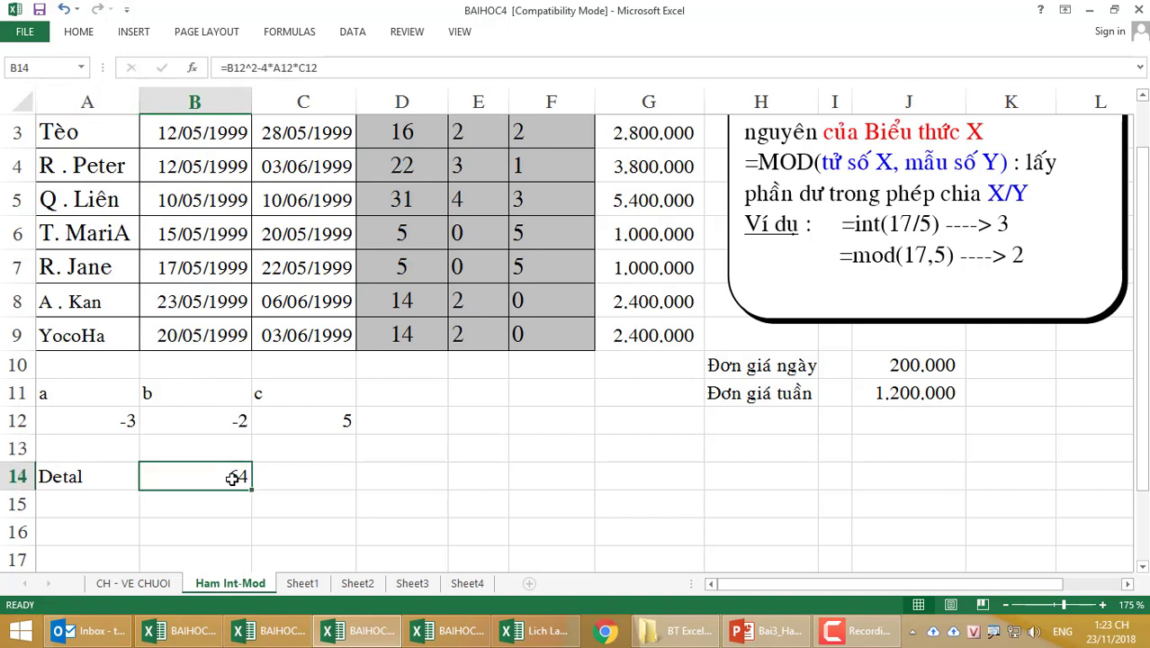
# - Label A15 as X1 and compute the first root in B15 with =(-B12+SQRT(B14))/(2*A12)
pyautogui.click(81, 527)
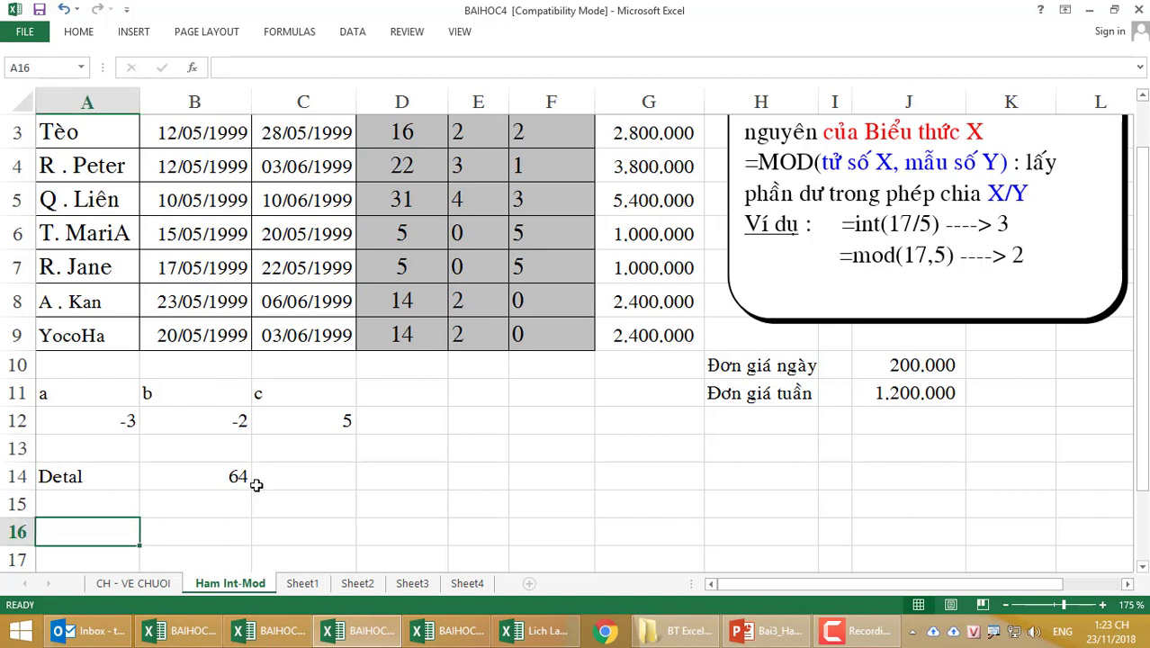
pyautogui.click(106, 506)
pyautogui.write('X1')
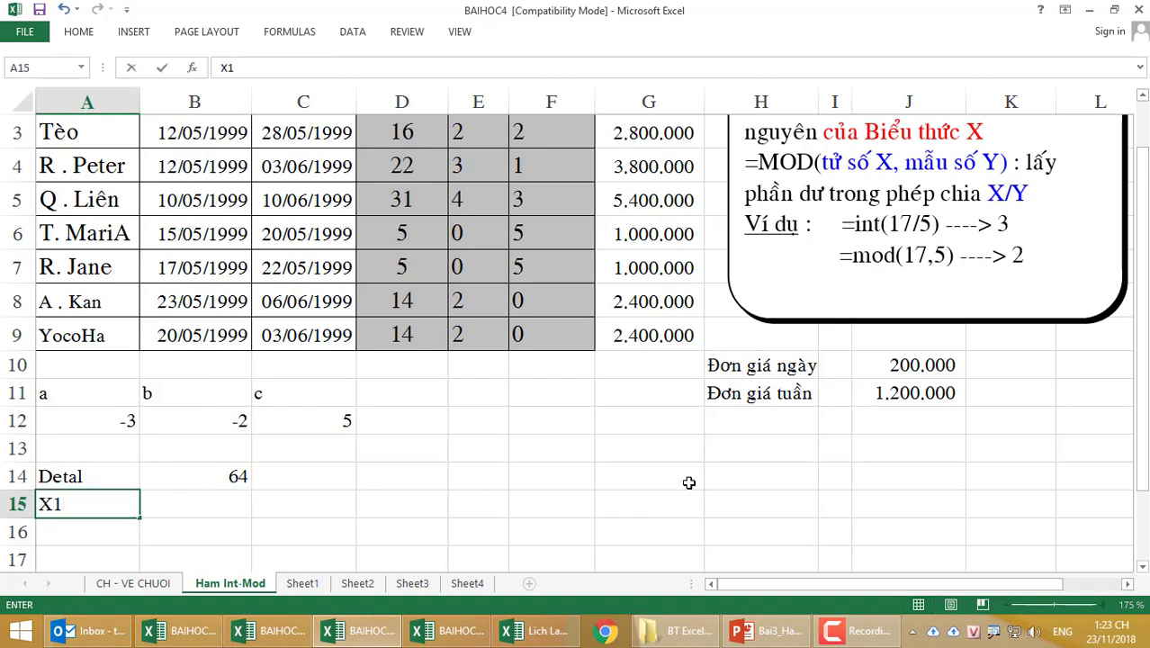
pyautogui.press('Tab')
pyautogui.write('=')
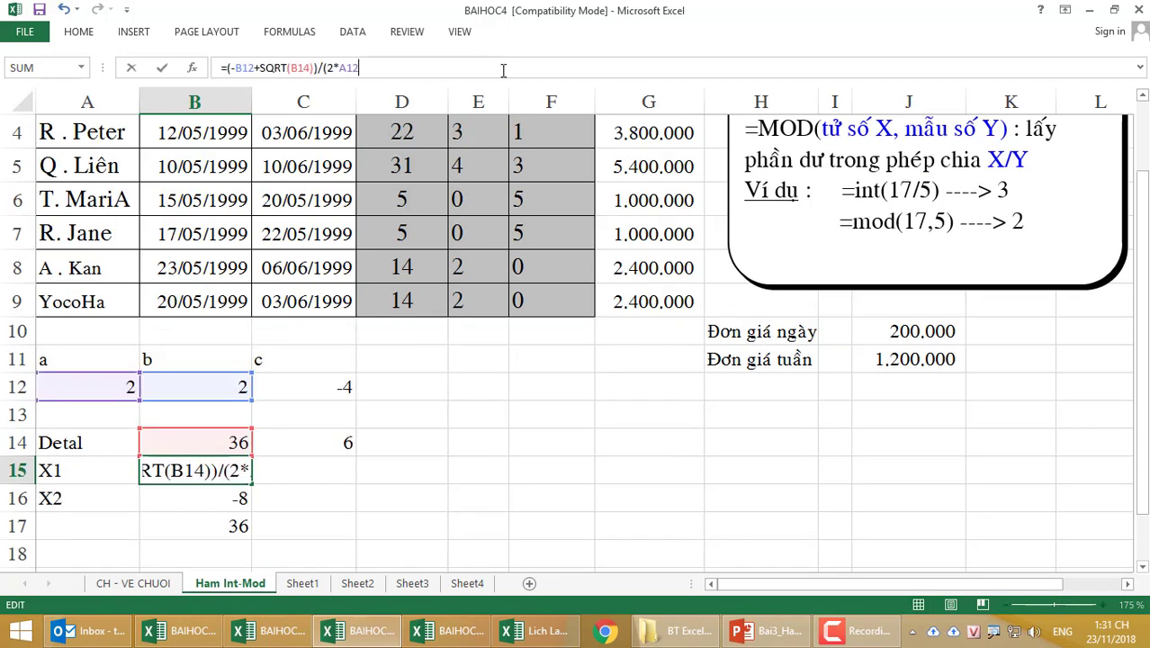
pyautogui.write('A12)')
pyautogui.press('Return')
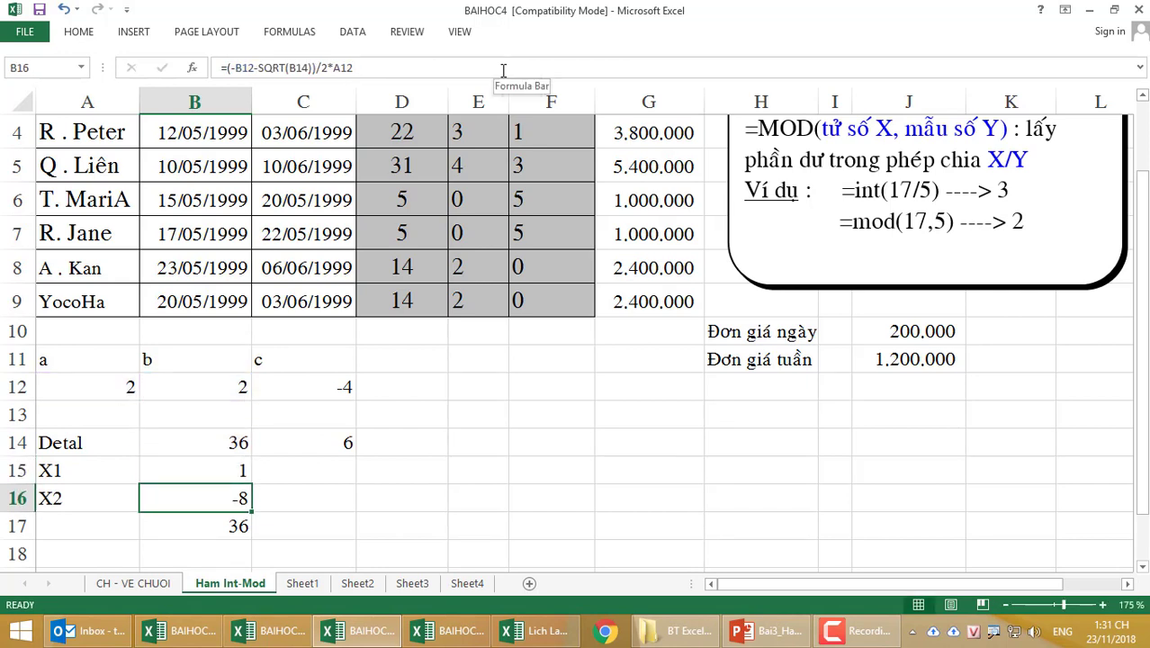
# - Parenthesize the denominator of the X2 formula in B16 so it reads =(-B12-SQRT(B14))/(2*A12)
pyautogui.click(318, 67)
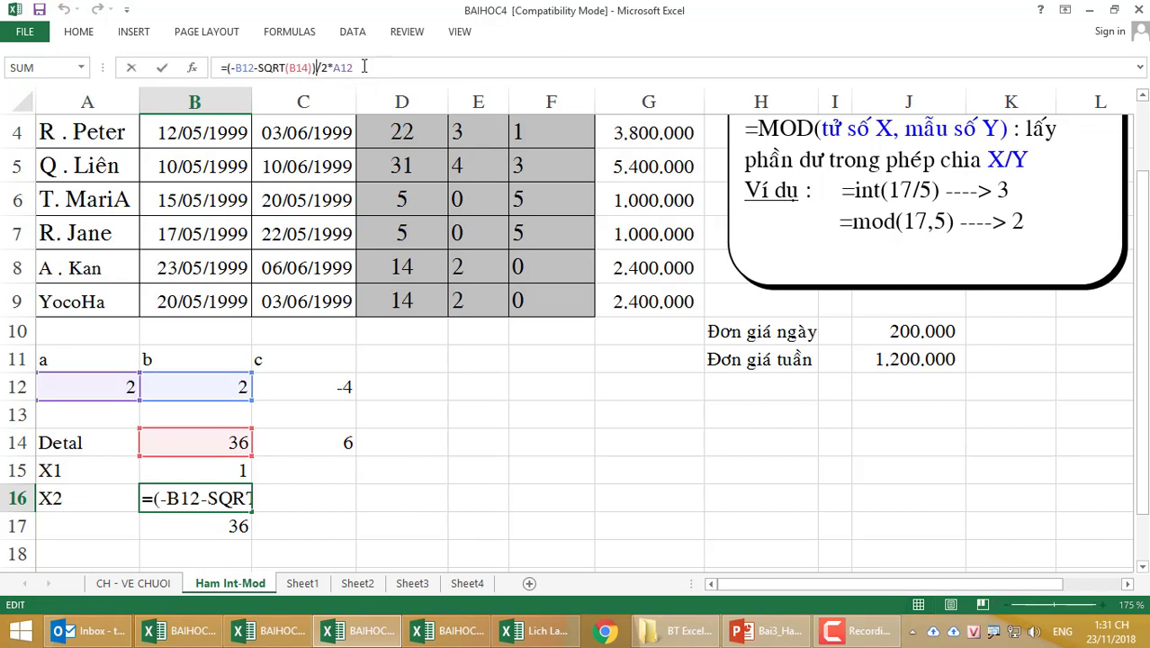
pyautogui.press('Right')
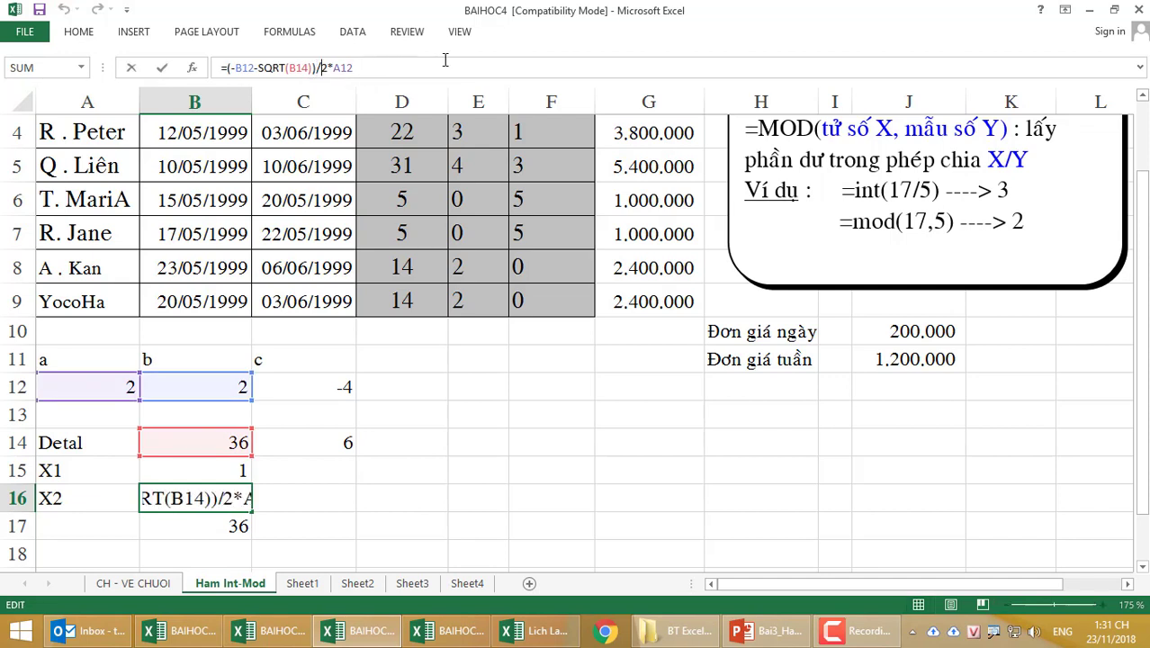
pyautogui.write('(')
pyautogui.press('Right')
pyautogui.press('Right')
pyautogui.press('Right')
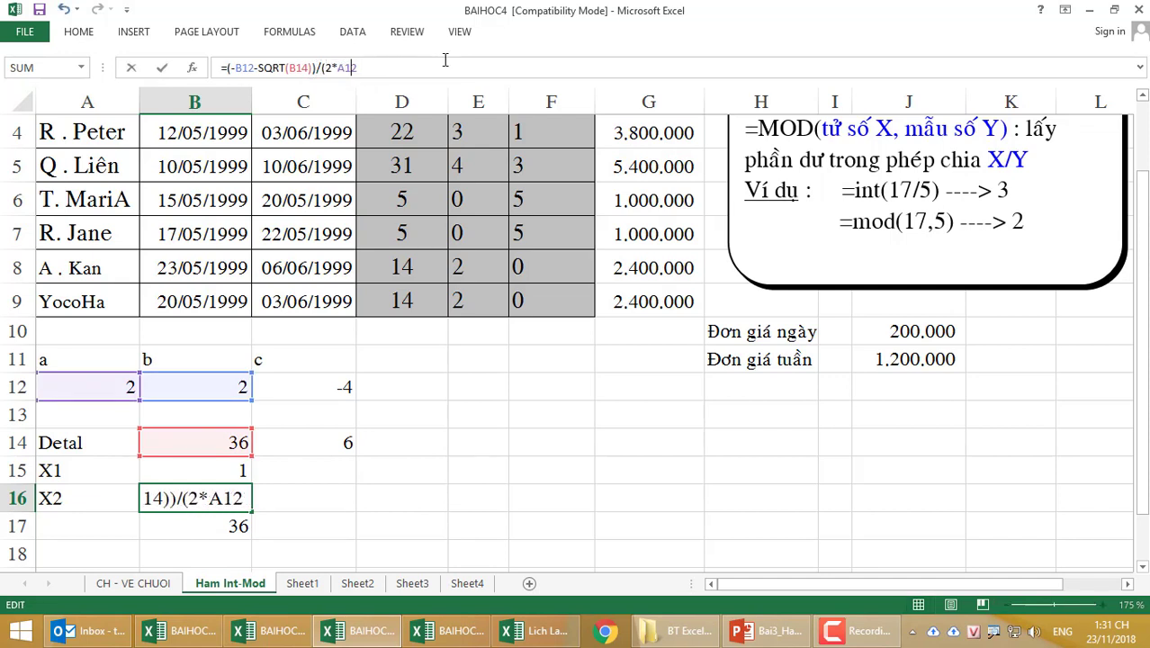
pyautogui.write(')')
pyautogui.press('Return')
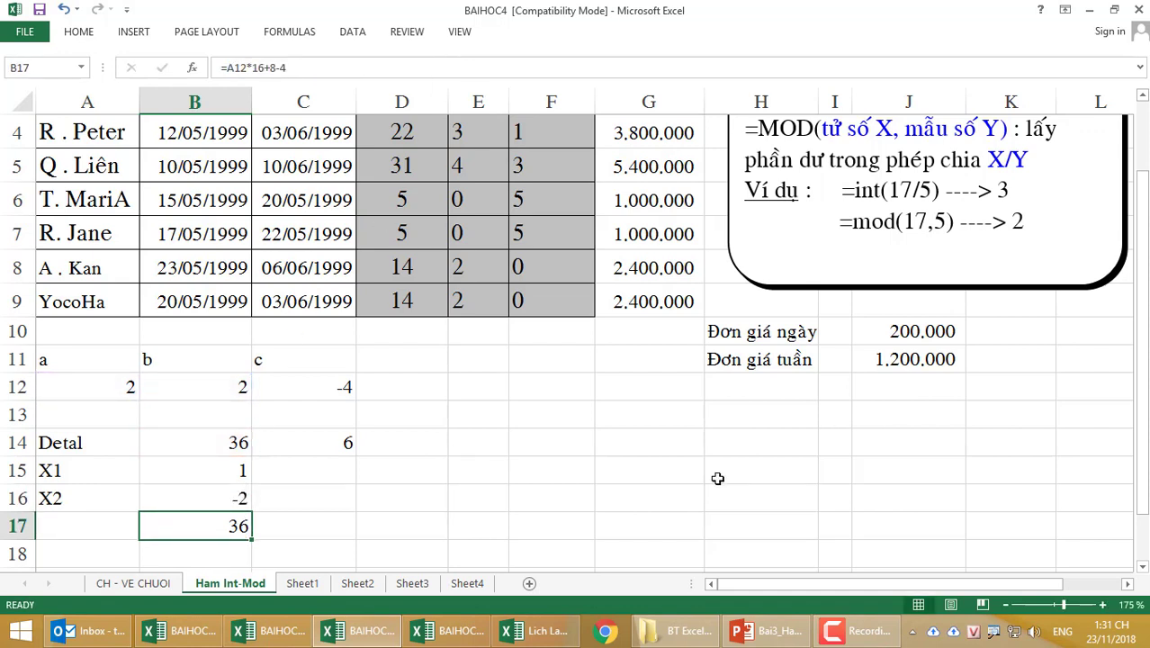
# - Clear the check formula in B17 and the SQRT(B14) formula in C14
pyautogui.press('Delete')
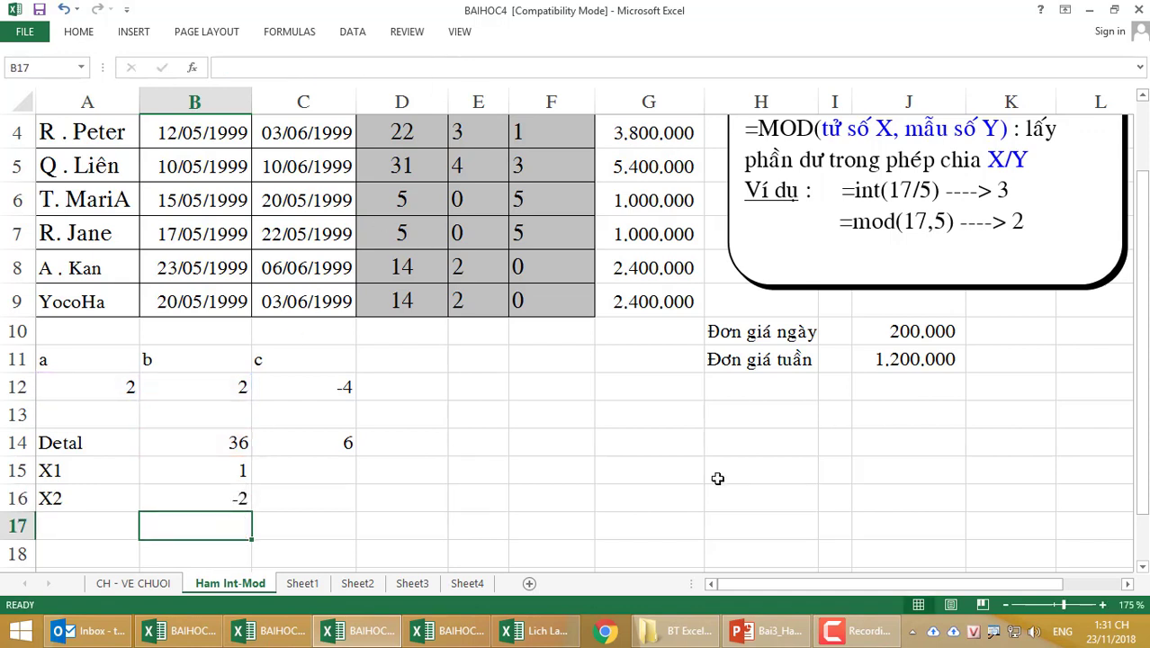
pyautogui.click(194, 464)
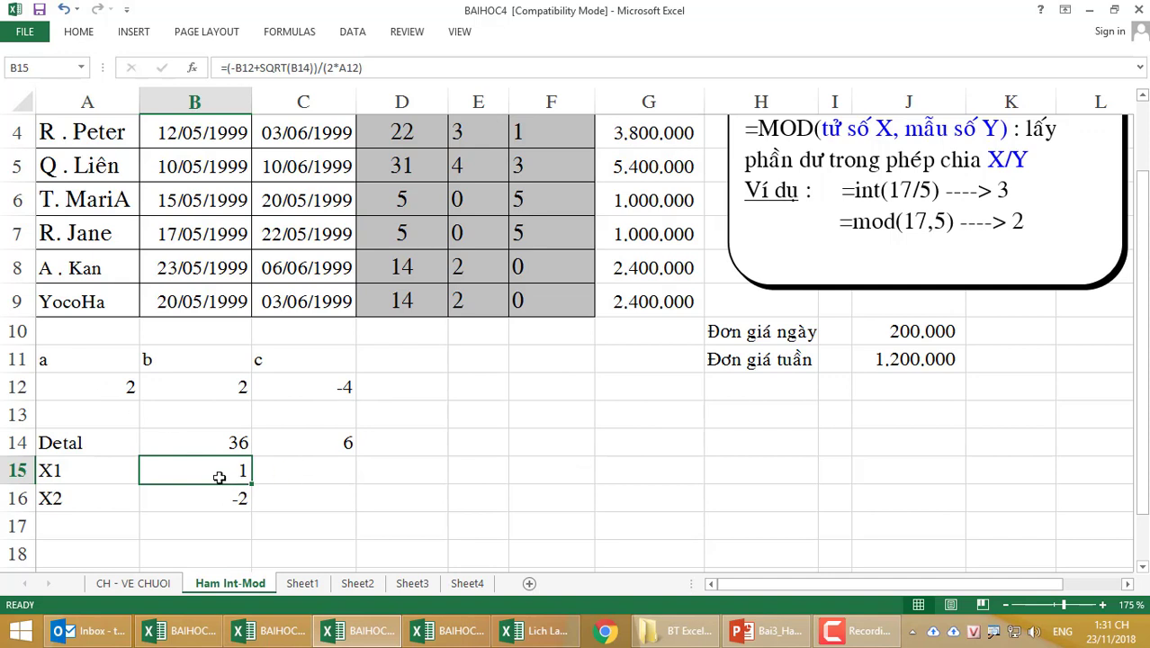
pyautogui.click(319, 439)
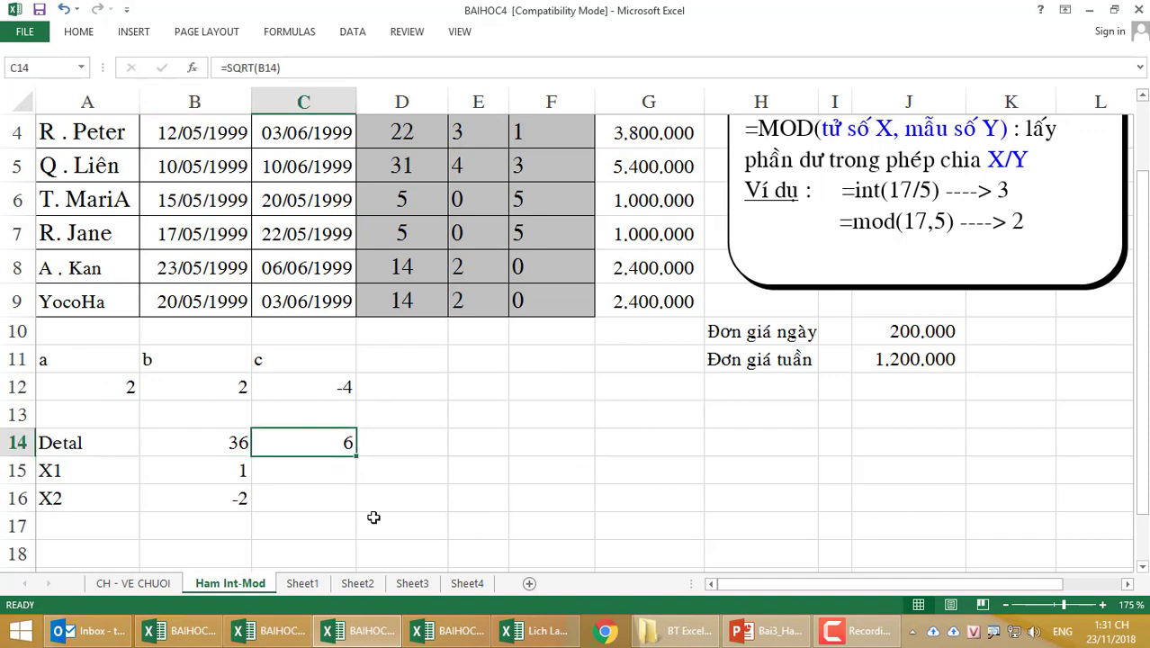
# - Review the X1 formula in B15 and the coefficients a, b and c in A12:C12
pyautogui.click(204, 474)
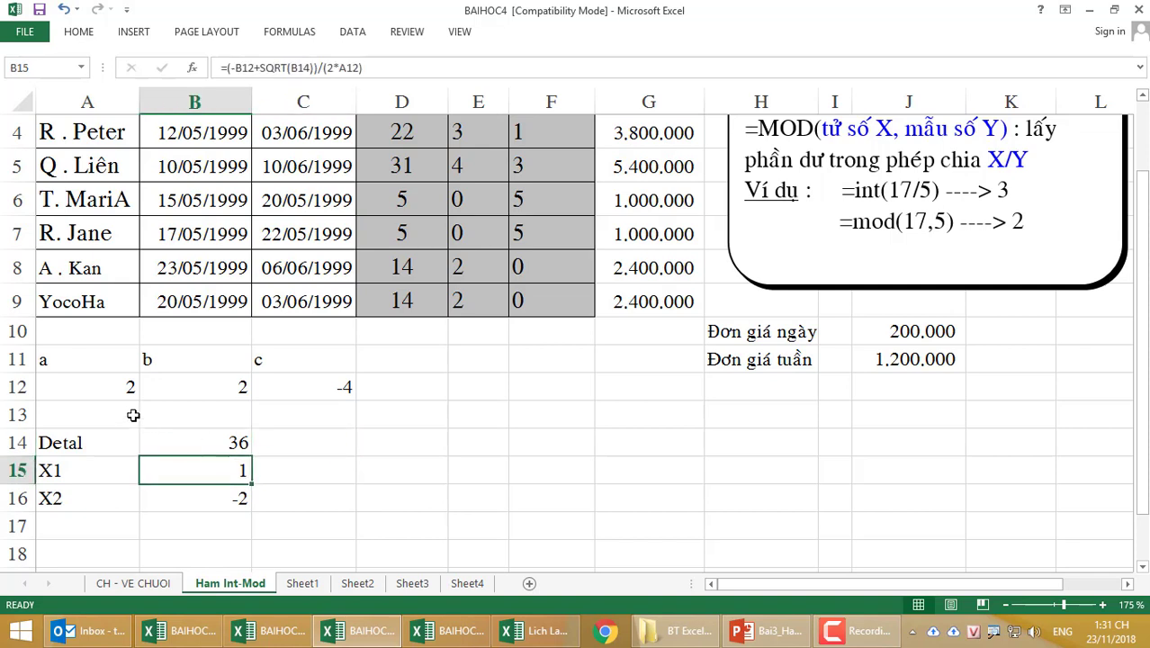
pyautogui.click(98, 387)
pyautogui.click(239, 382)
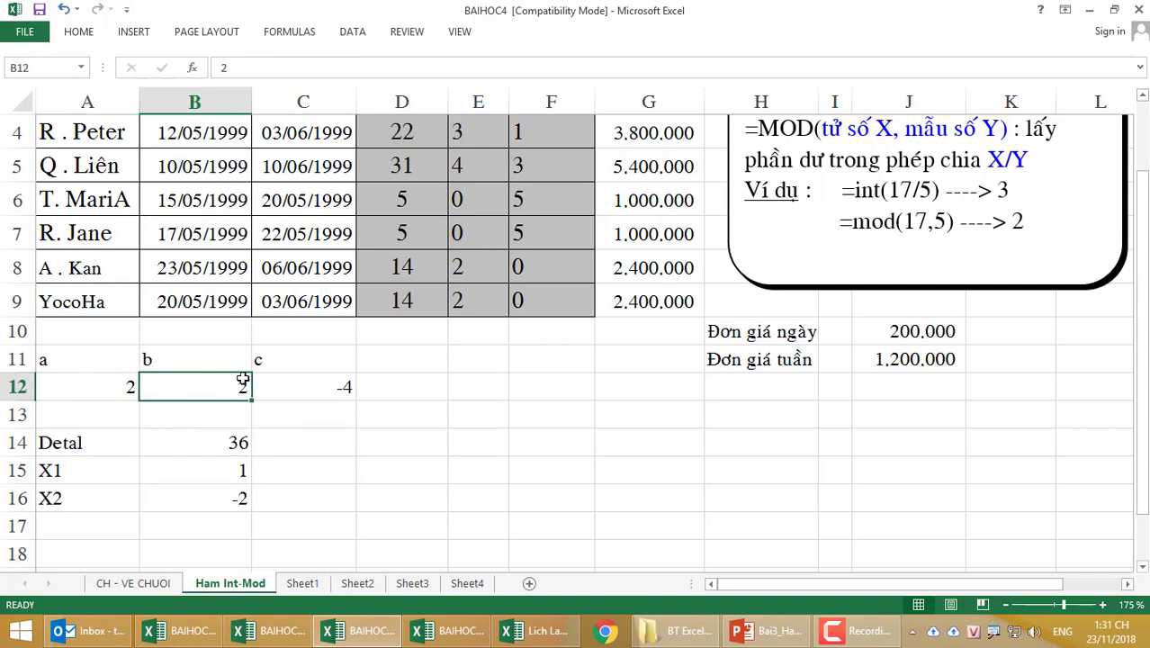
pyautogui.click(282, 379)
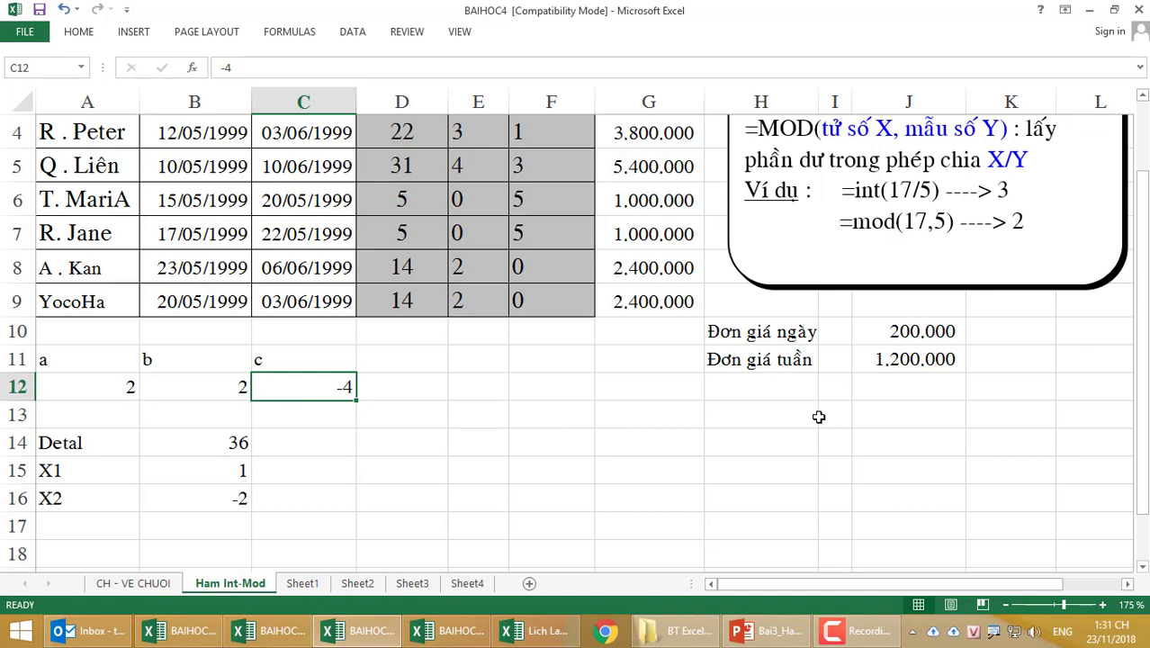
# - Review the discriminant formula in B14 and the SQRT part of the X1 formula in B15
pyautogui.click(188, 441)
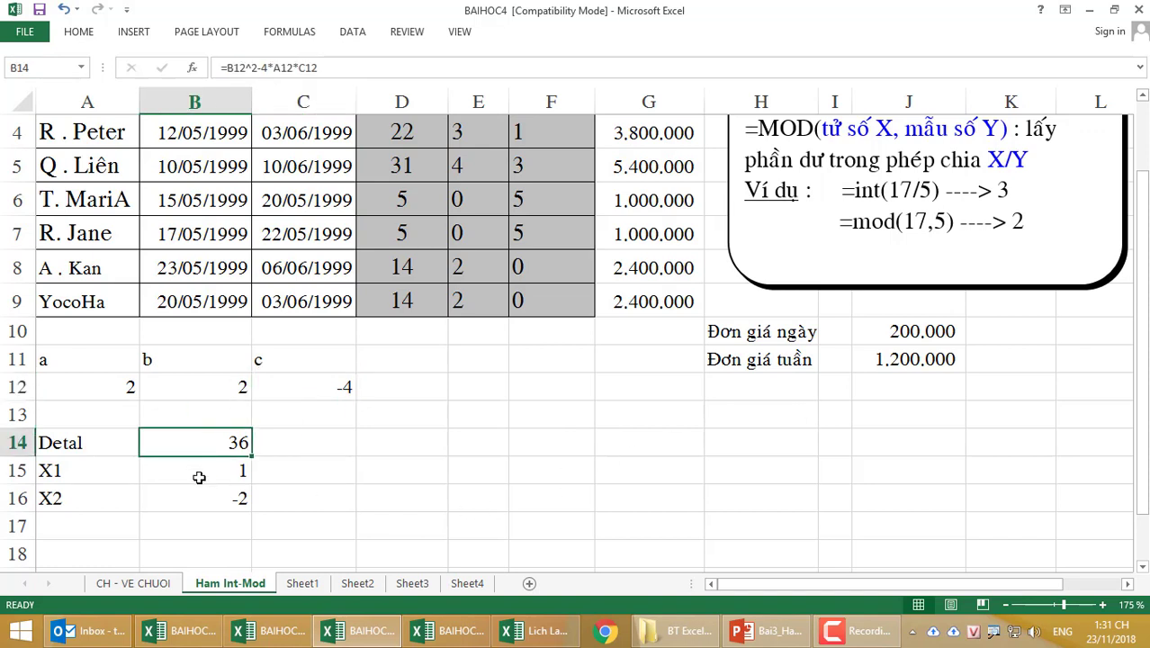
pyautogui.click(198, 475)
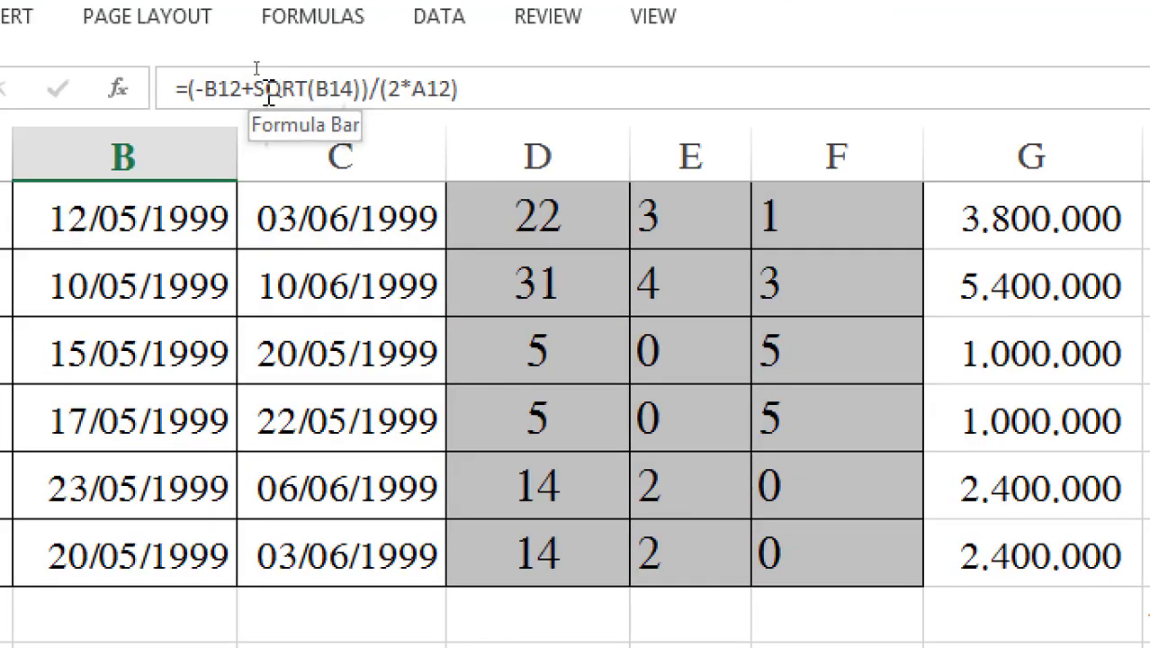
pyautogui.moveTo(255, 90); pyautogui.dragTo(362, 85)
pyautogui.press('Home')
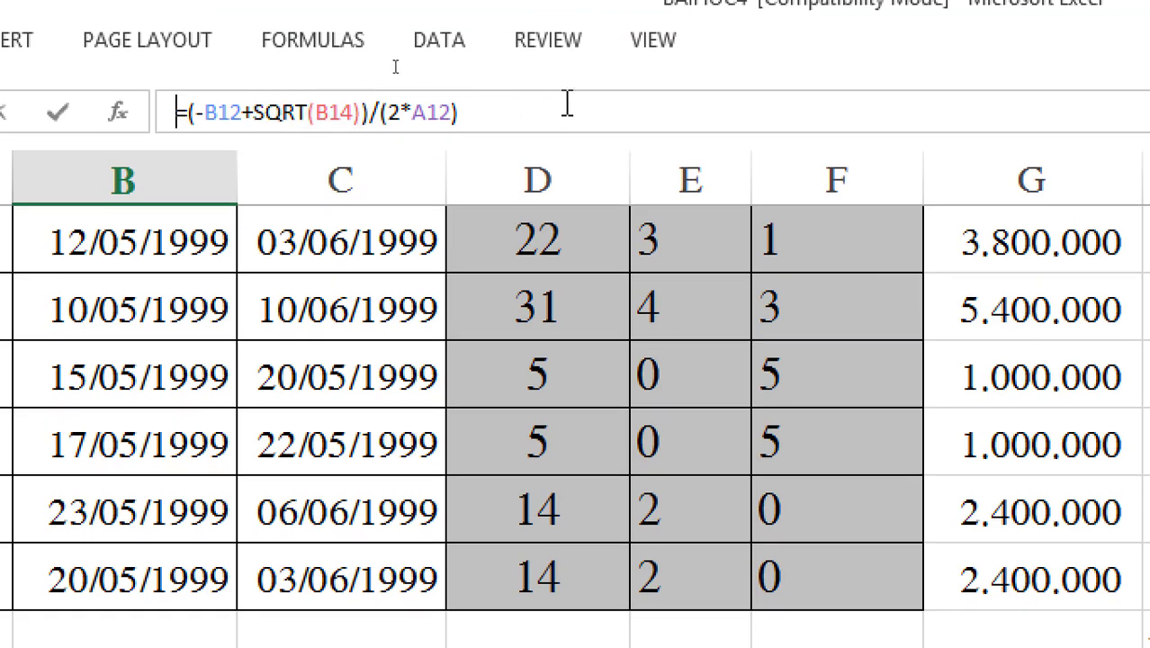
pyautogui.click(493, 106)
pyautogui.press('Return')
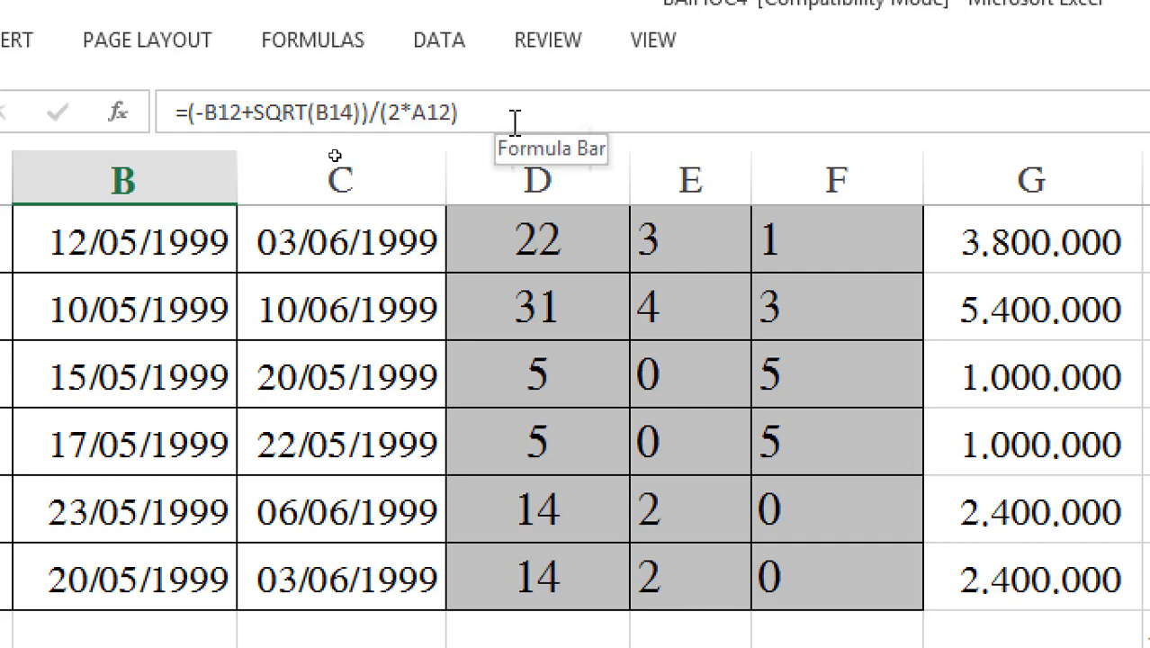
pyautogui.press('Up')
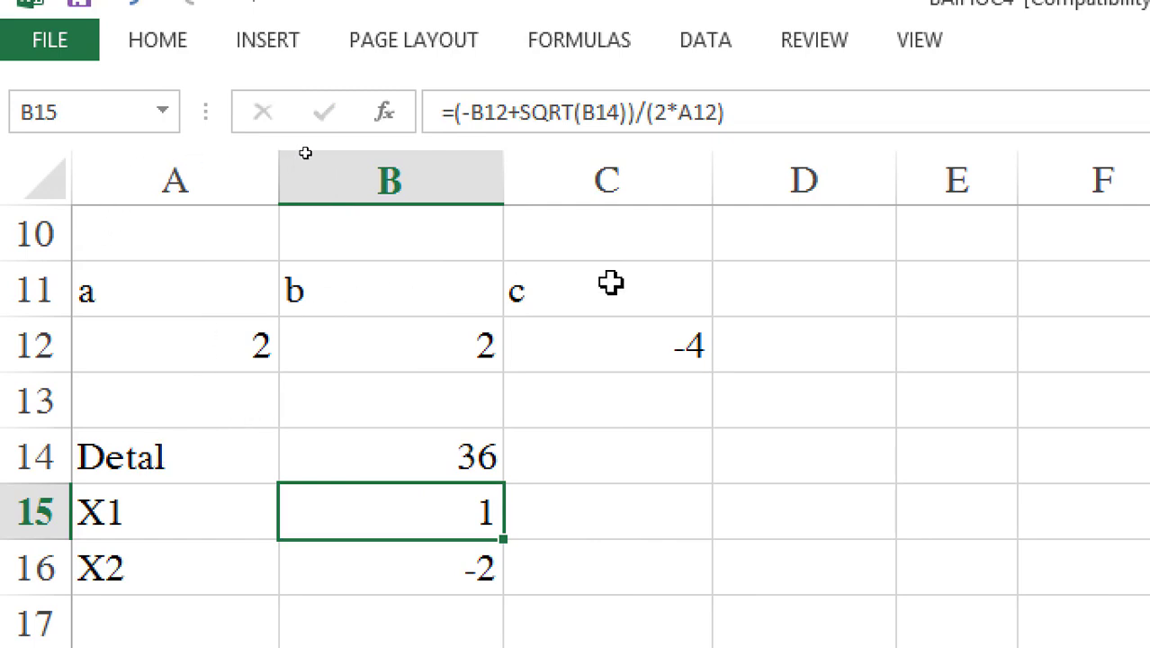
# - Add the headings X1 in D11 and X2 in E11 beside the coefficient headings
pyautogui.click(814, 298)
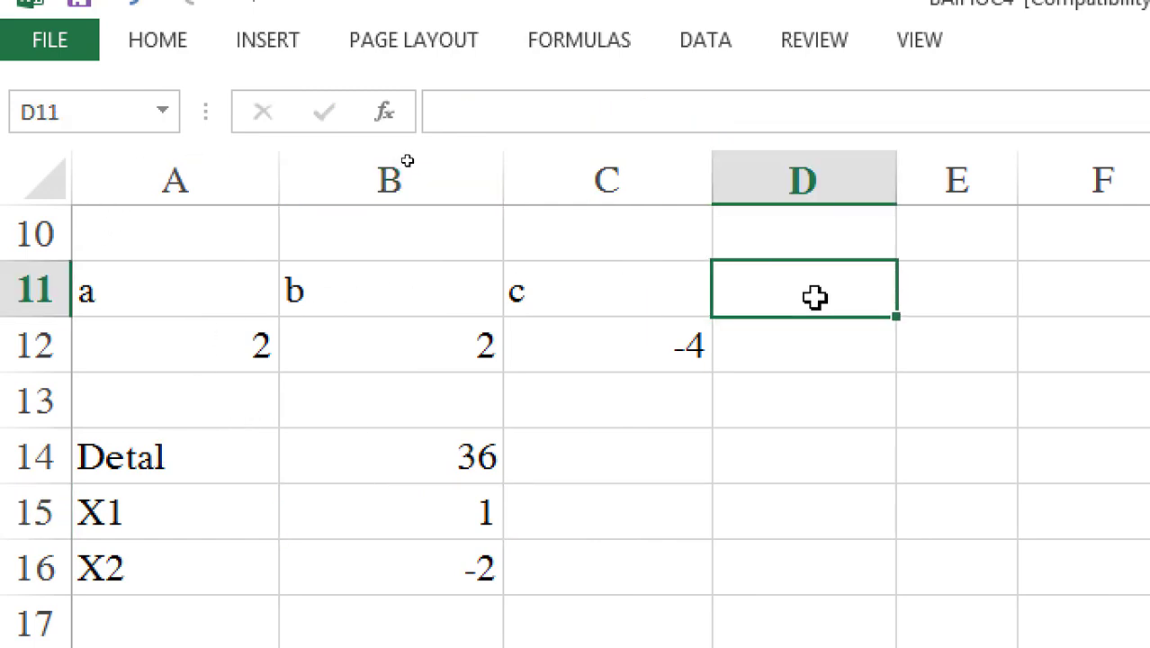
pyautogui.write('X1')
pyautogui.press('Tab')
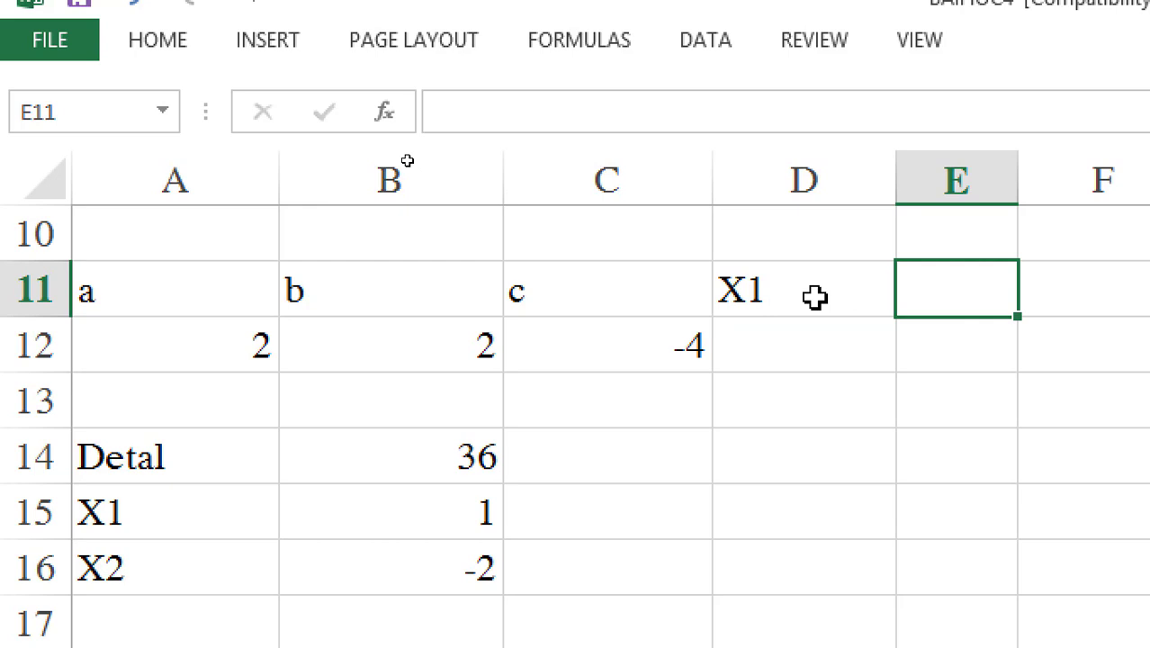
pyautogui.write('X2')
pyautogui.press('Return')
# - Clear the Detal, X1 and X2 labels and their formulas in A14:B16
pyautogui.press('Left')
pyautogui.press('Left')
pyautogui.press('Left')
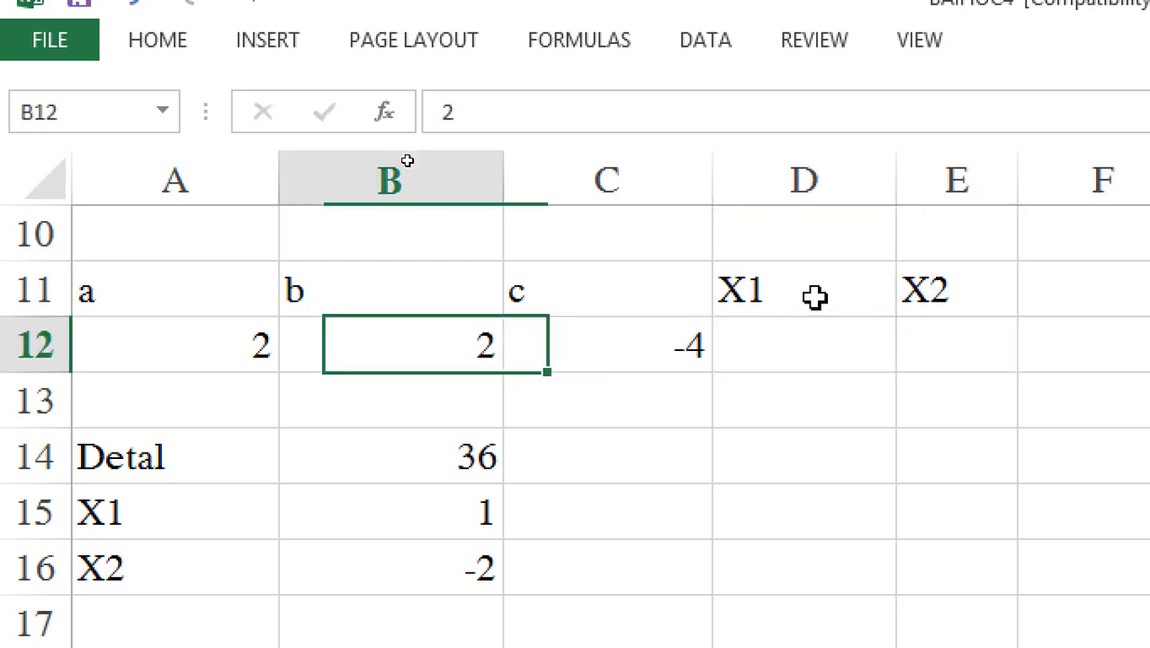
pyautogui.press('Down')
pyautogui.press('Down')
pyautogui.press('Left')
pyautogui.hotkey('shift', 'Right')
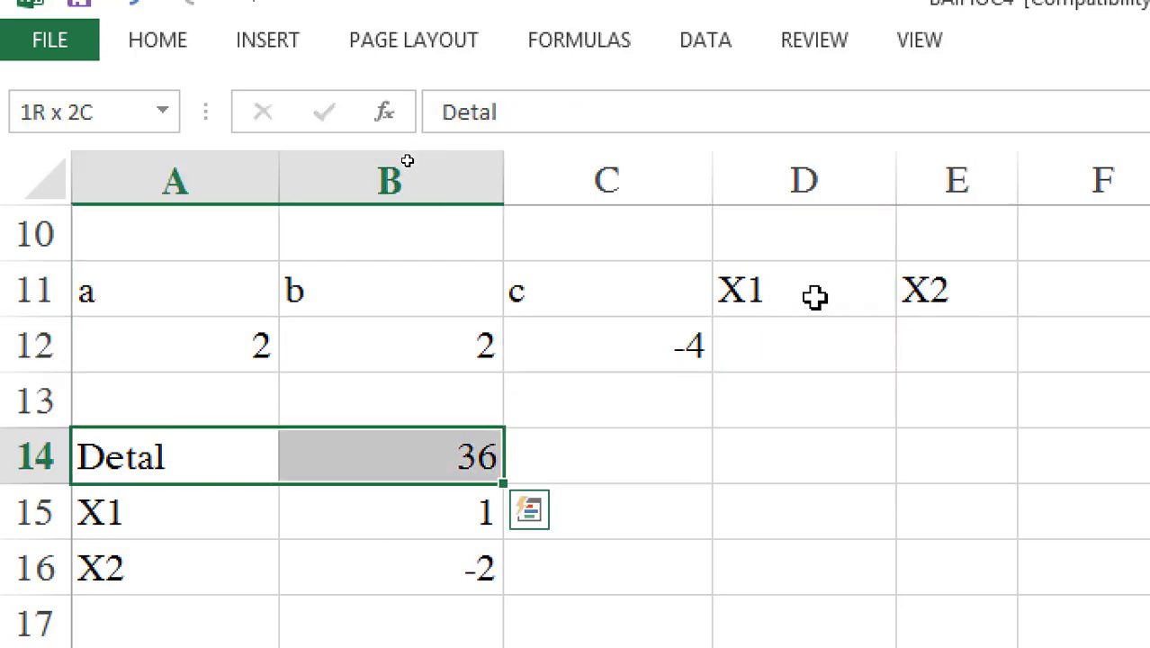
pyautogui.hotkey('shift', 'Down')
pyautogui.hotkey('shift', 'Down')
pyautogui.press('Delete')
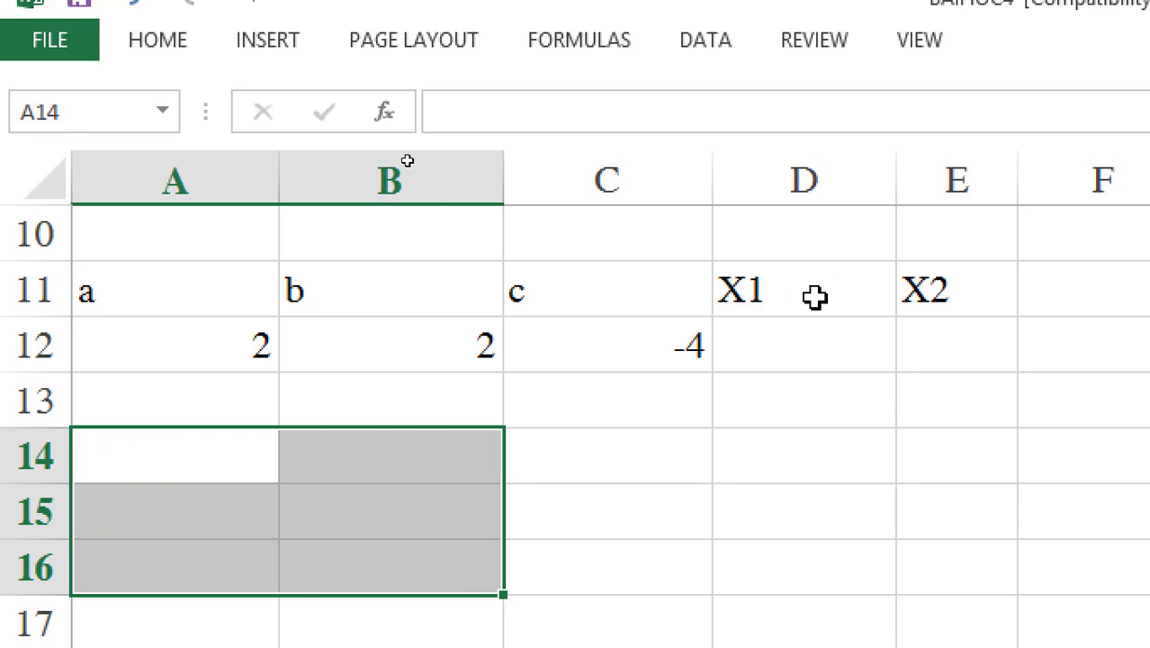
# - Begin the X1 formula in D12 with =(-B12+SQRT( using the b coefficient
pyautogui.click(798, 337)
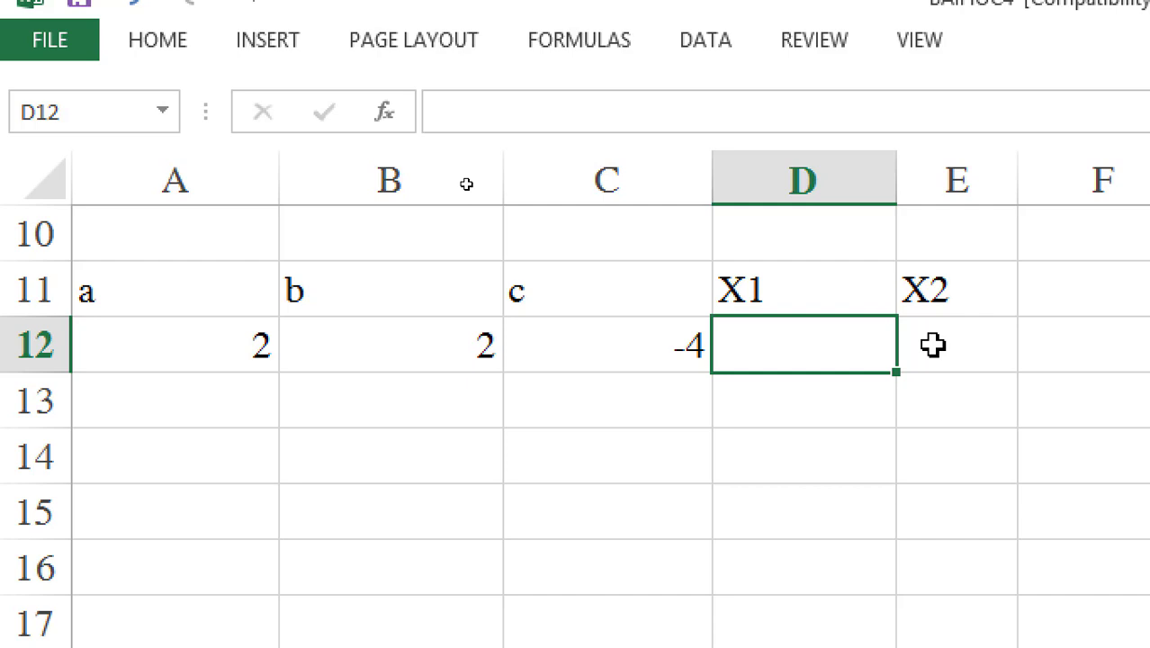
pyautogui.write('=')
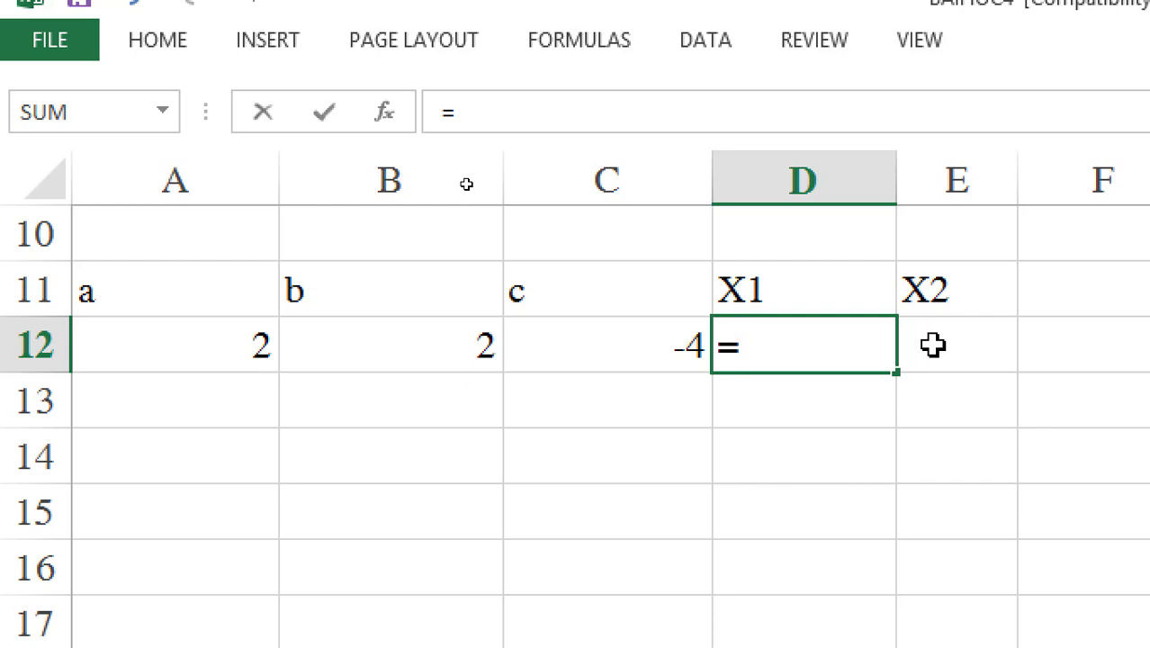
pyautogui.write('(-')
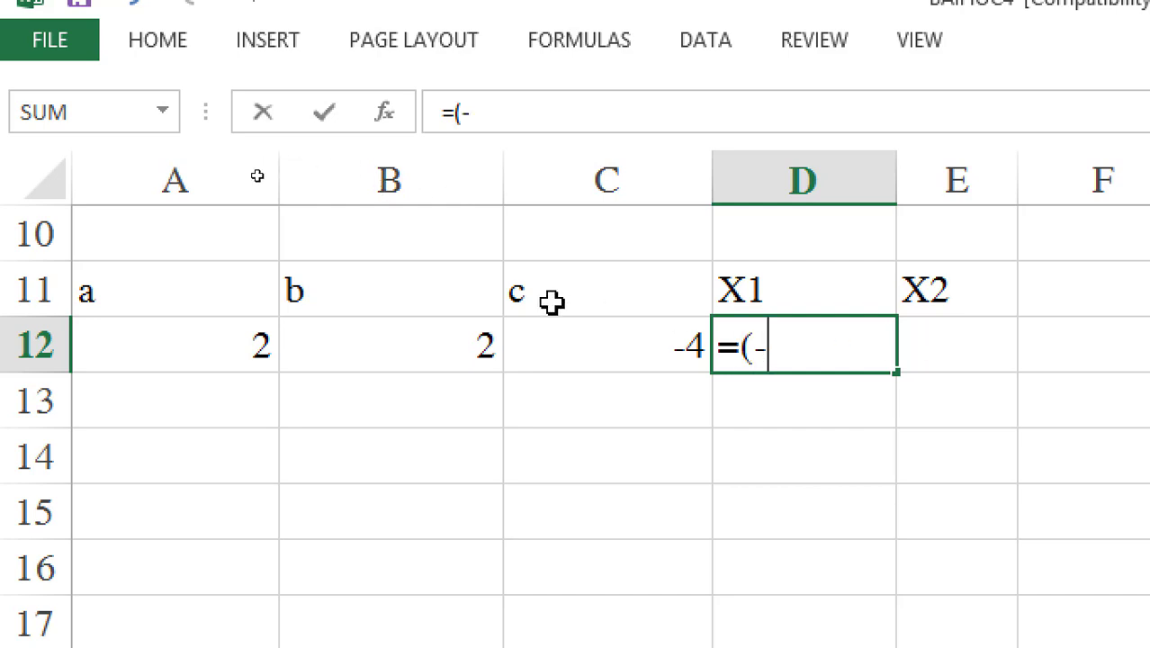
pyautogui.click(428, 349)
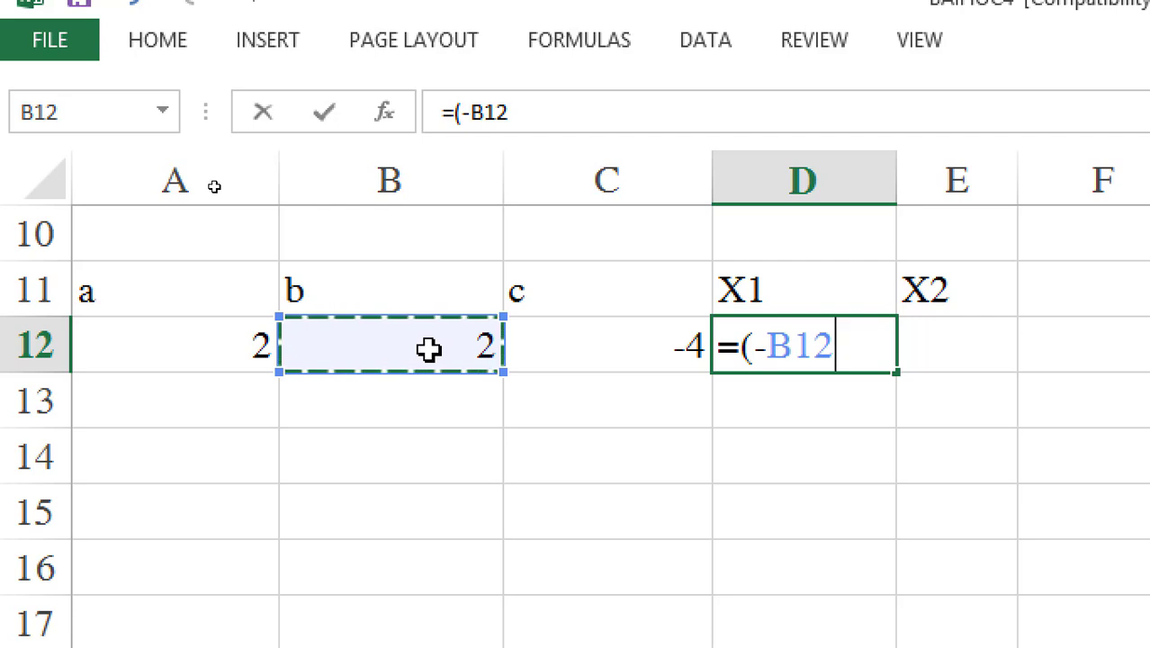
pyautogui.write('+')
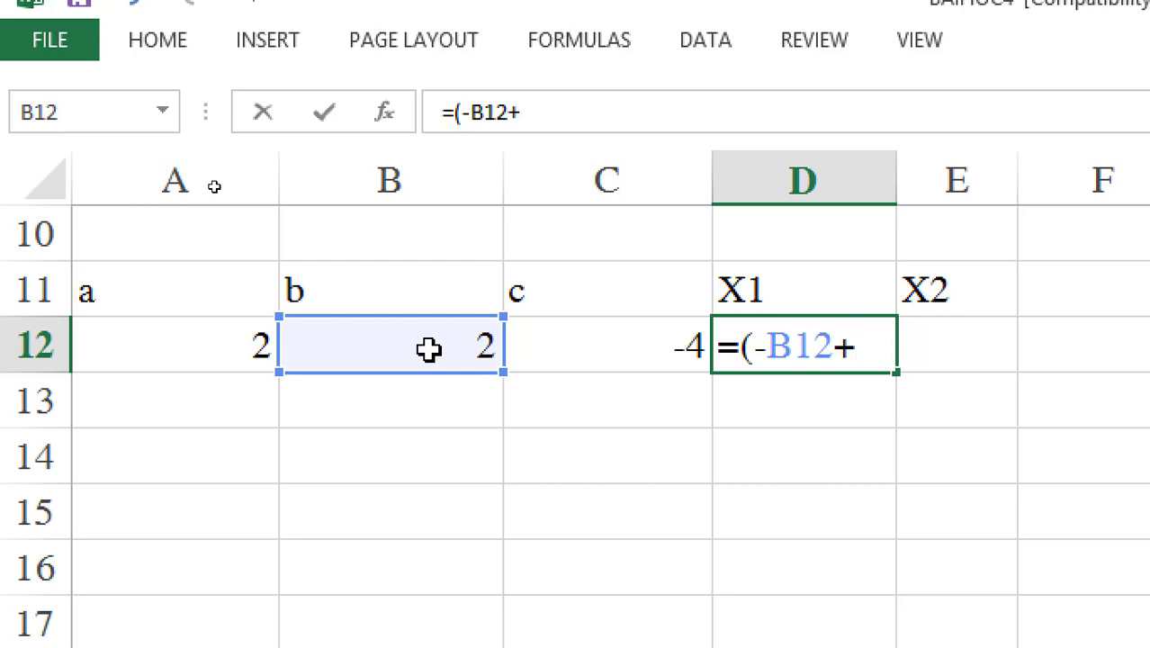
pyautogui.write('sart')
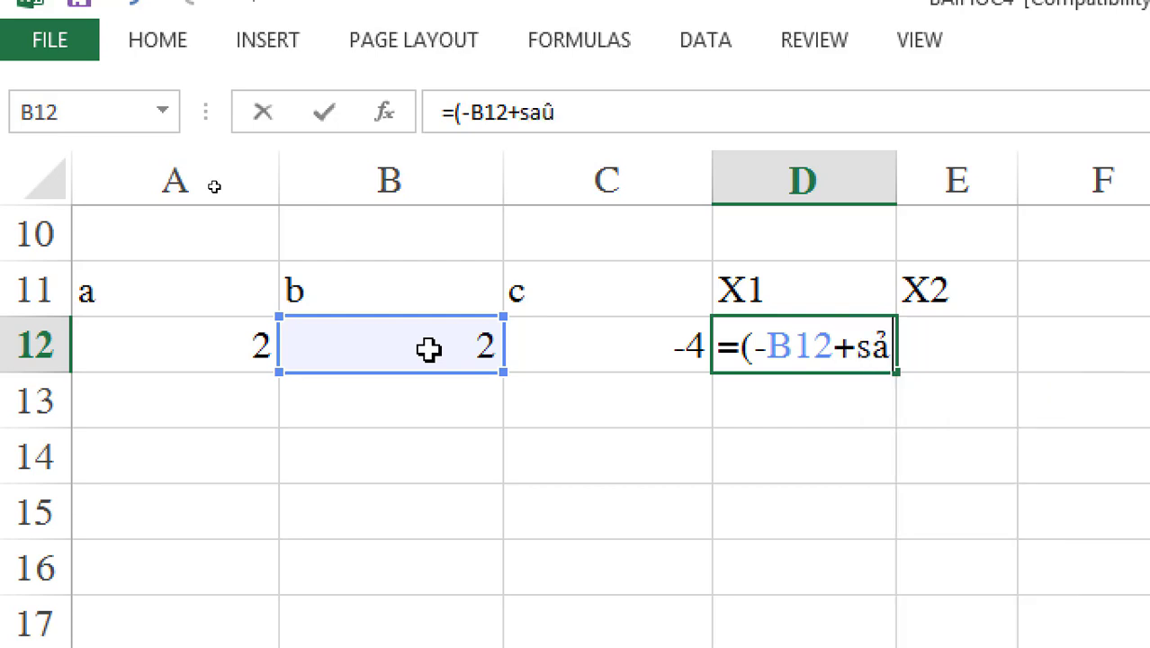
pyautogui.press('BackSpace')
pyautogui.write('rt')
pyautogui.press('BackSpace')
pyautogui.press('BackSpace')
pyautogui.press('BackSpace')
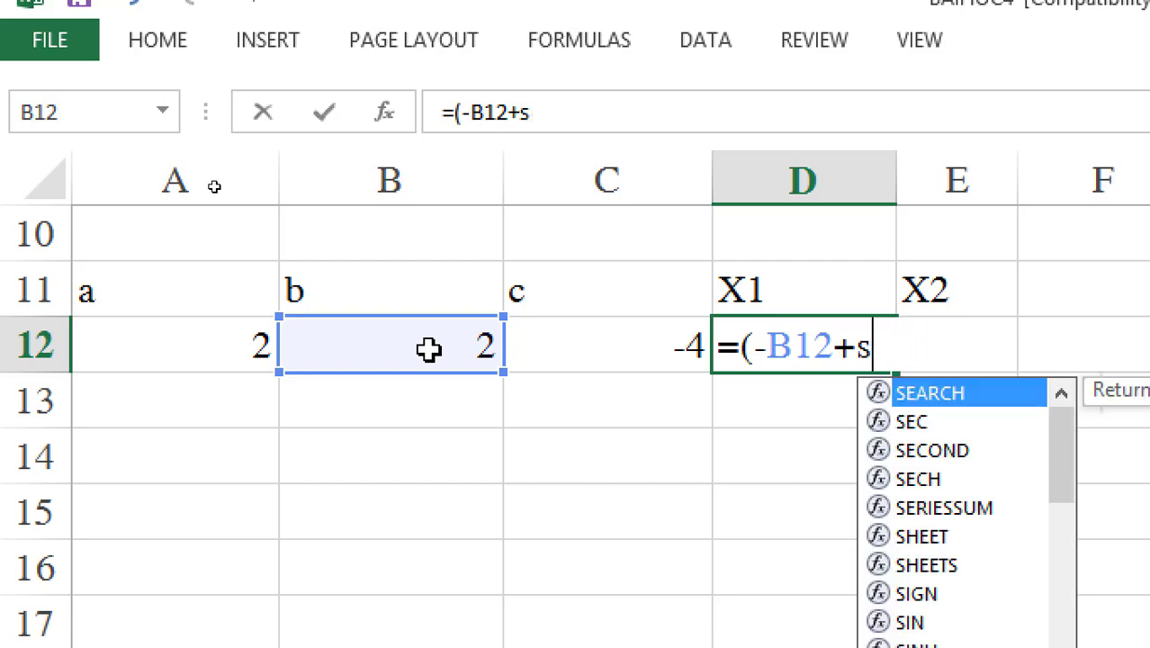
pyautogui.write('qrt(')
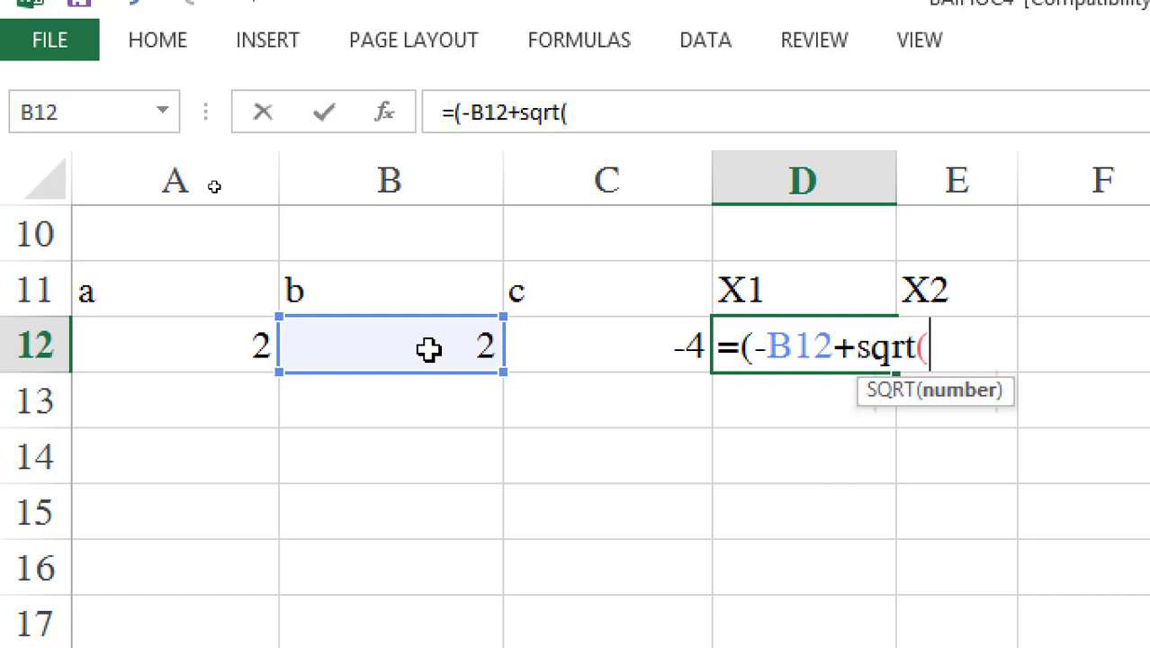
# - Enter the discriminant B12^2-4*A12*C12 as the SQRT argument in the D12 formula and close its parenthesis
pyautogui.click(428, 349)
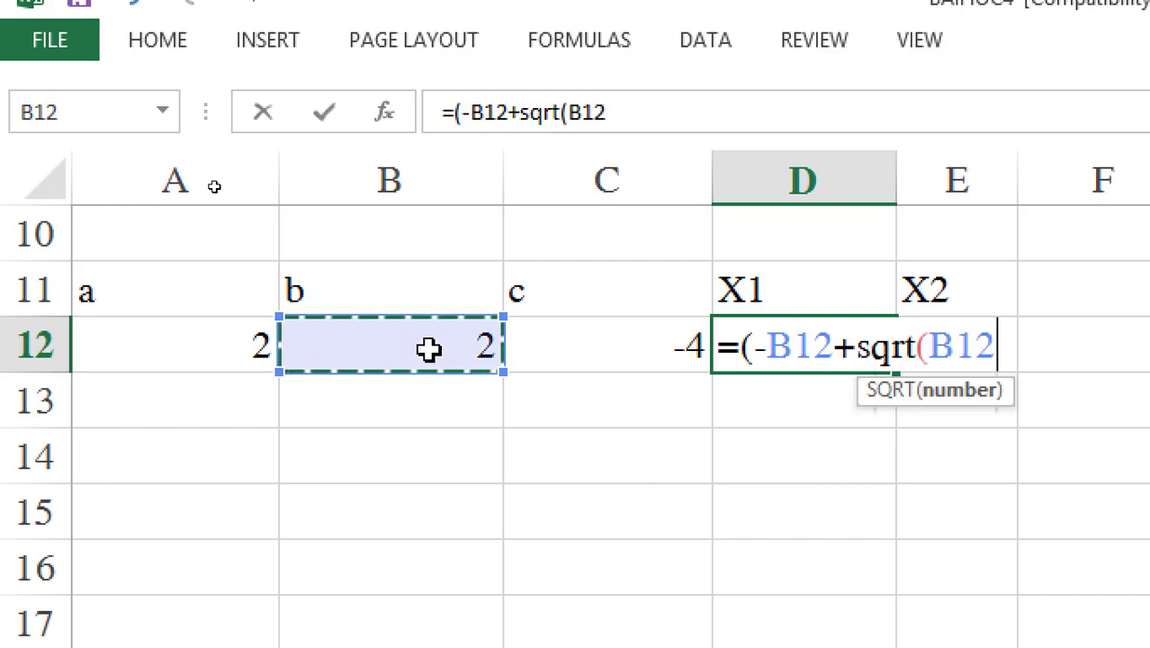
pyautogui.write('^')
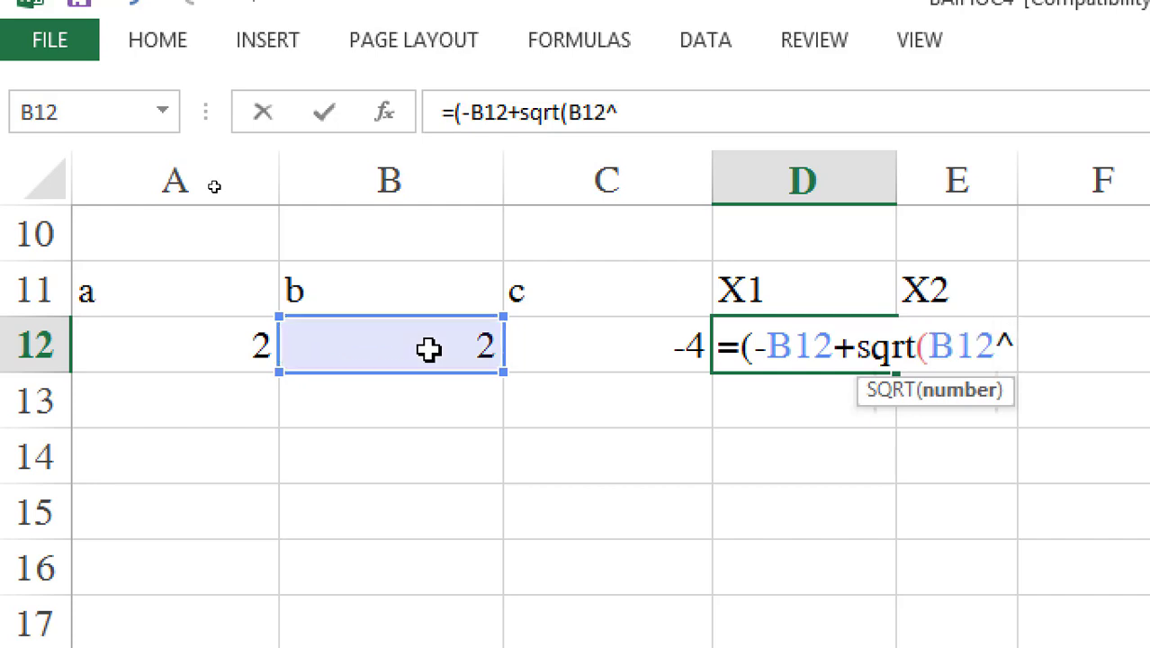
pyautogui.write('2-4*')
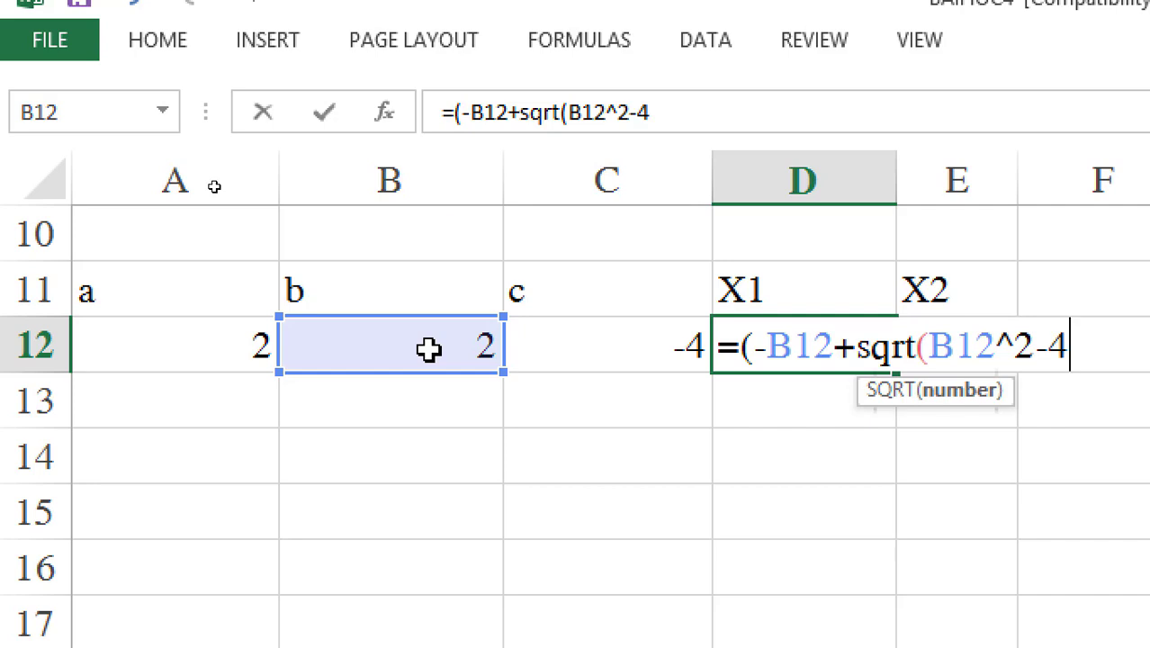
pyautogui.click(221, 357)
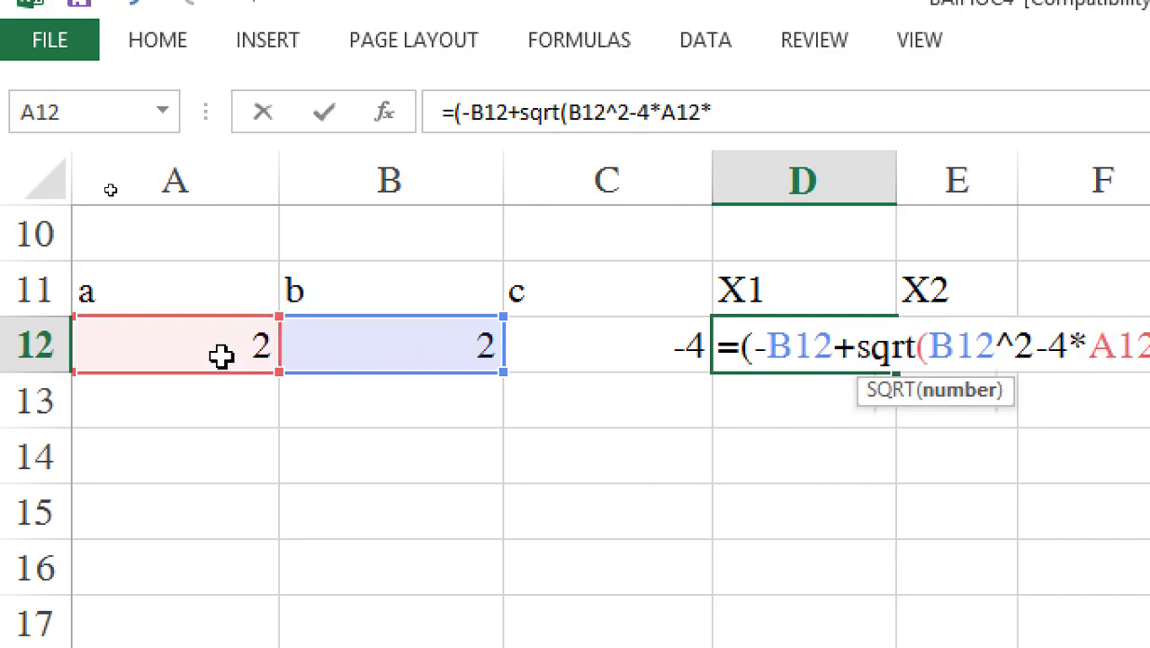
pyautogui.click(546, 335)
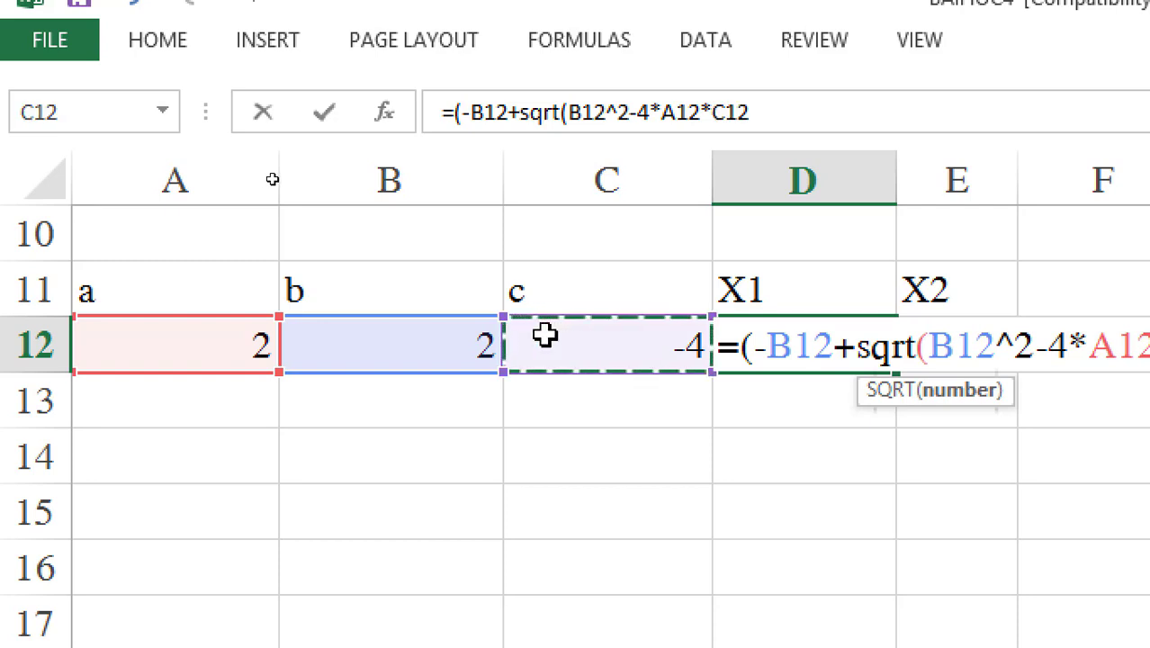
pyautogui.write(')')
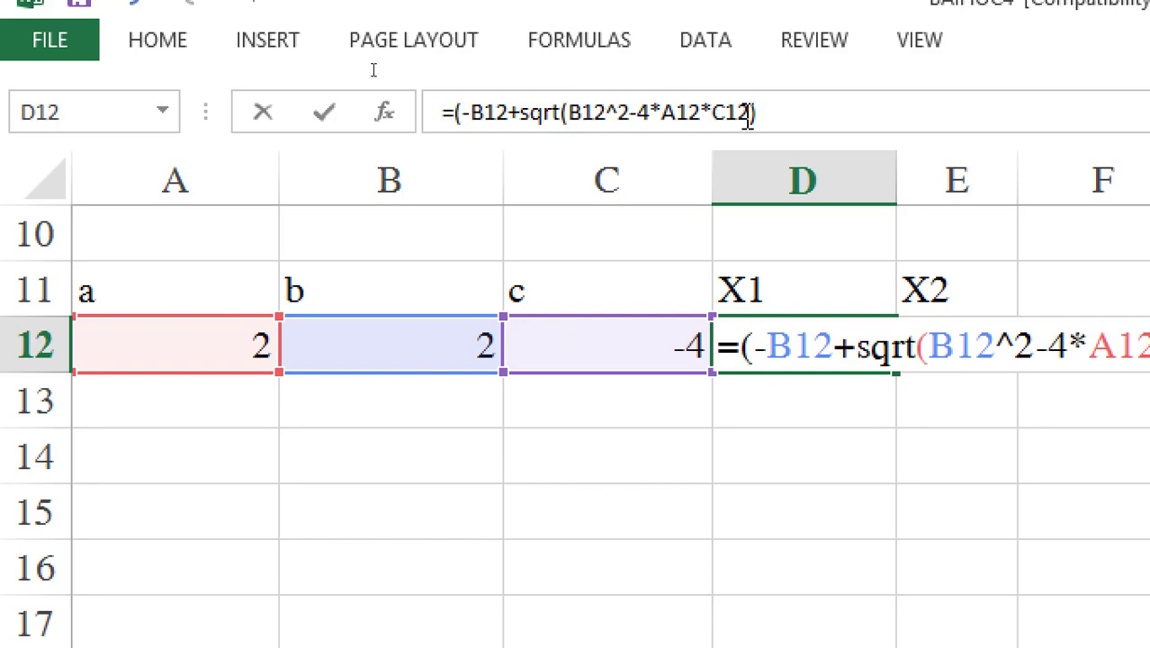
# - Close the numerator in D12 and divide by (2*A12), completing =(-B12+SQRT(B12^2-4*A12*C12))/(2*A12)
pyautogui.click(470, 122)
pyautogui.click(779, 106)
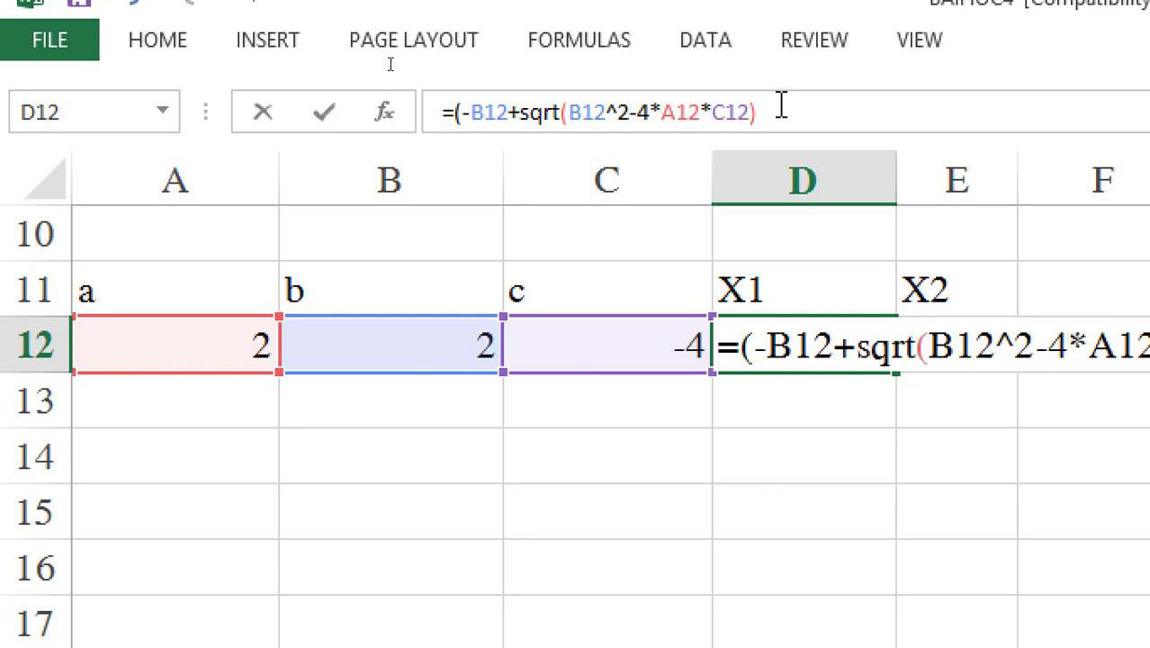
pyautogui.write(')/(2*')
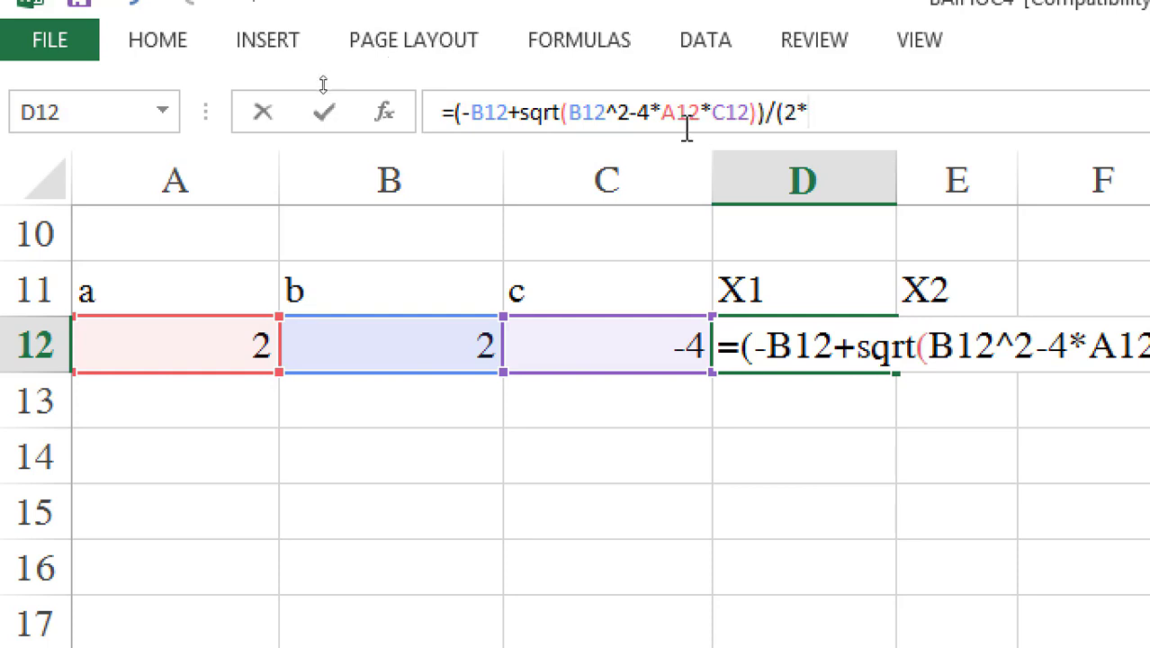
pyautogui.click(205, 342)
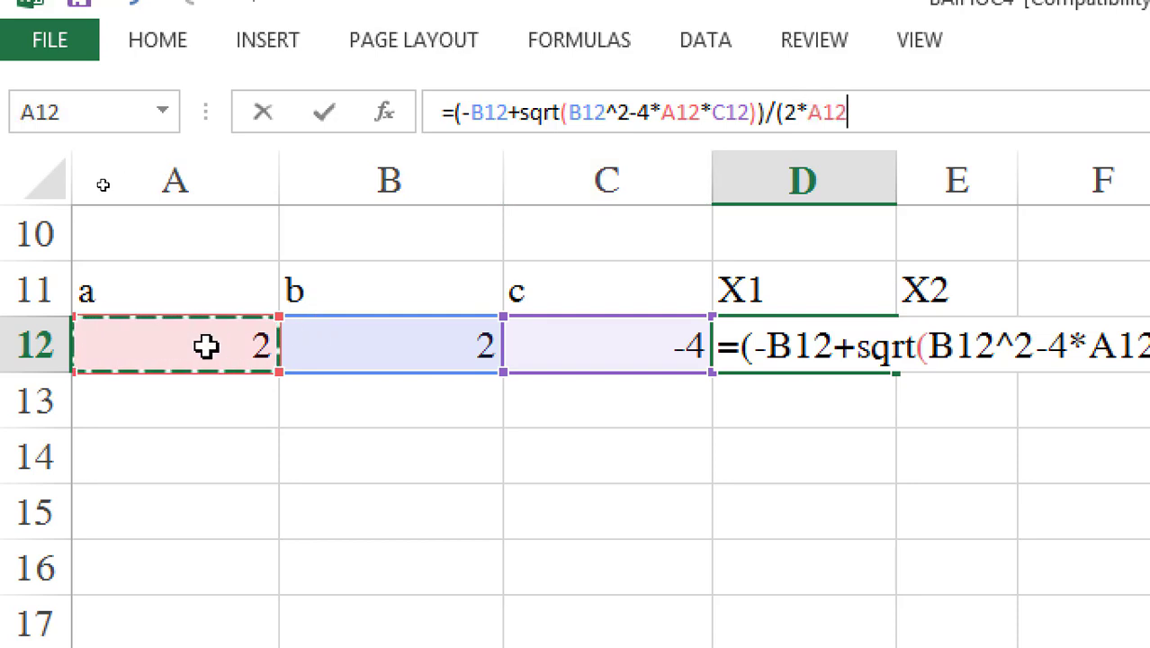
pyautogui.write(')')
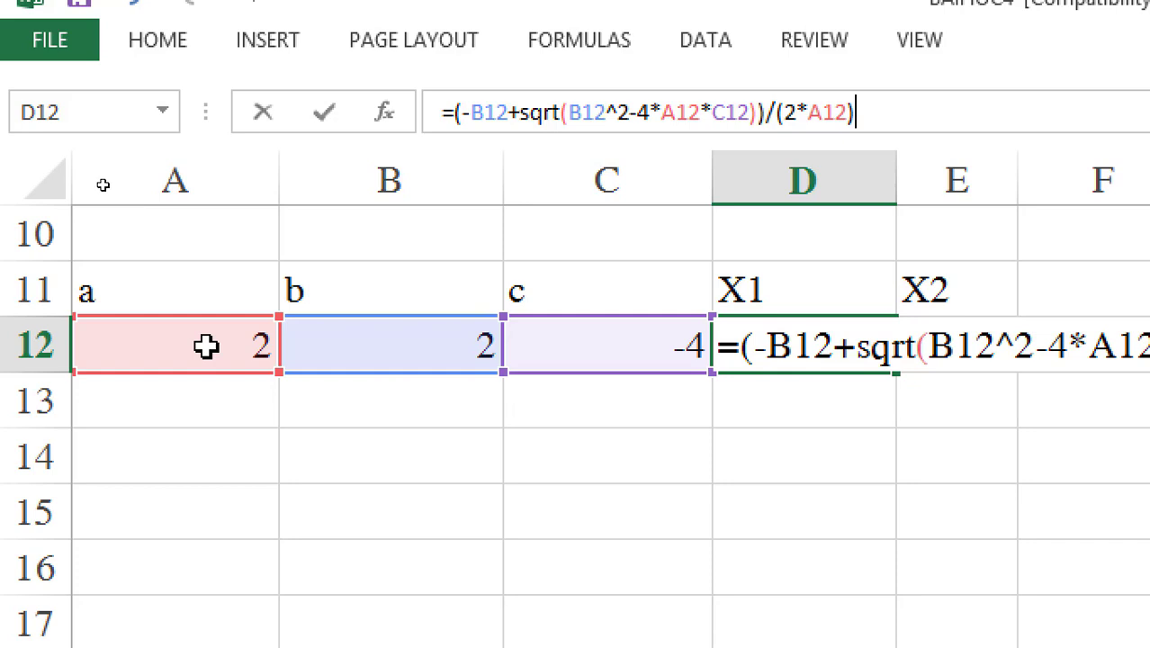
pyautogui.press('Return')
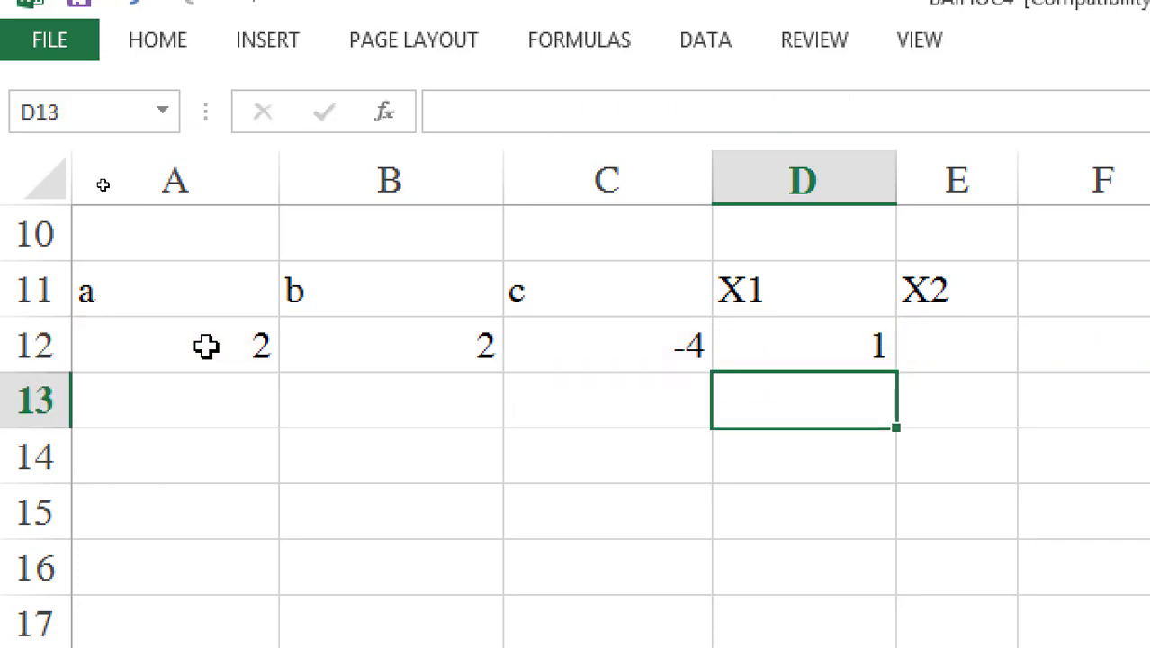
# - Copy the X1 formula cell D12 into E12 under the X2 heading
pyautogui.click(996, 355)
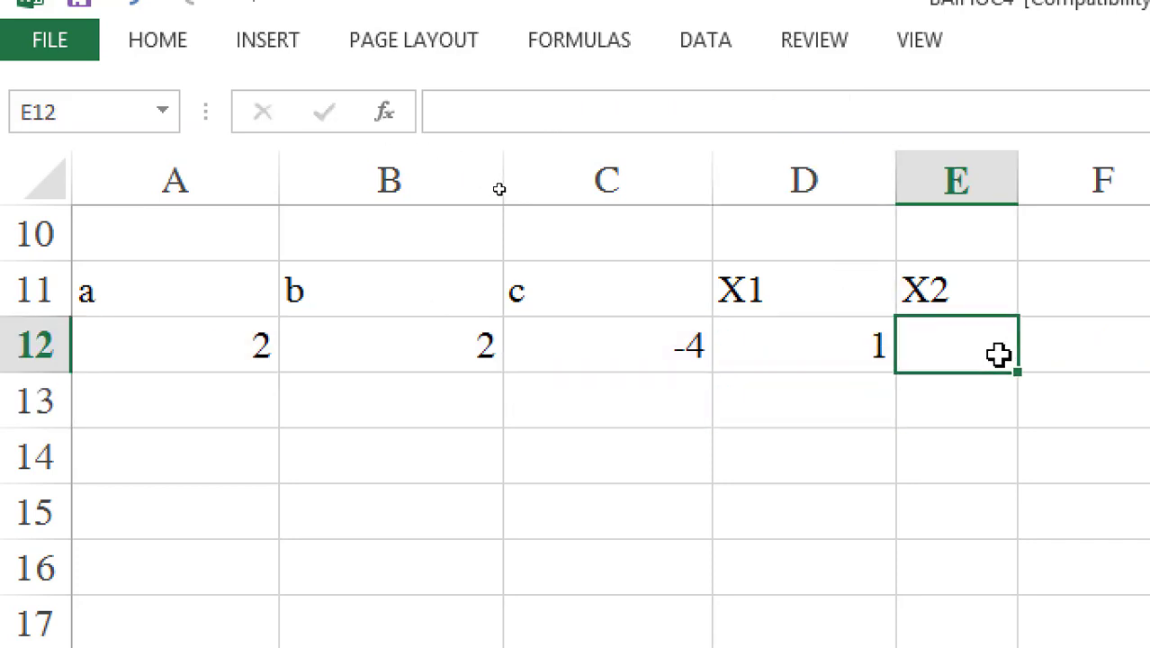
pyautogui.click(830, 360)
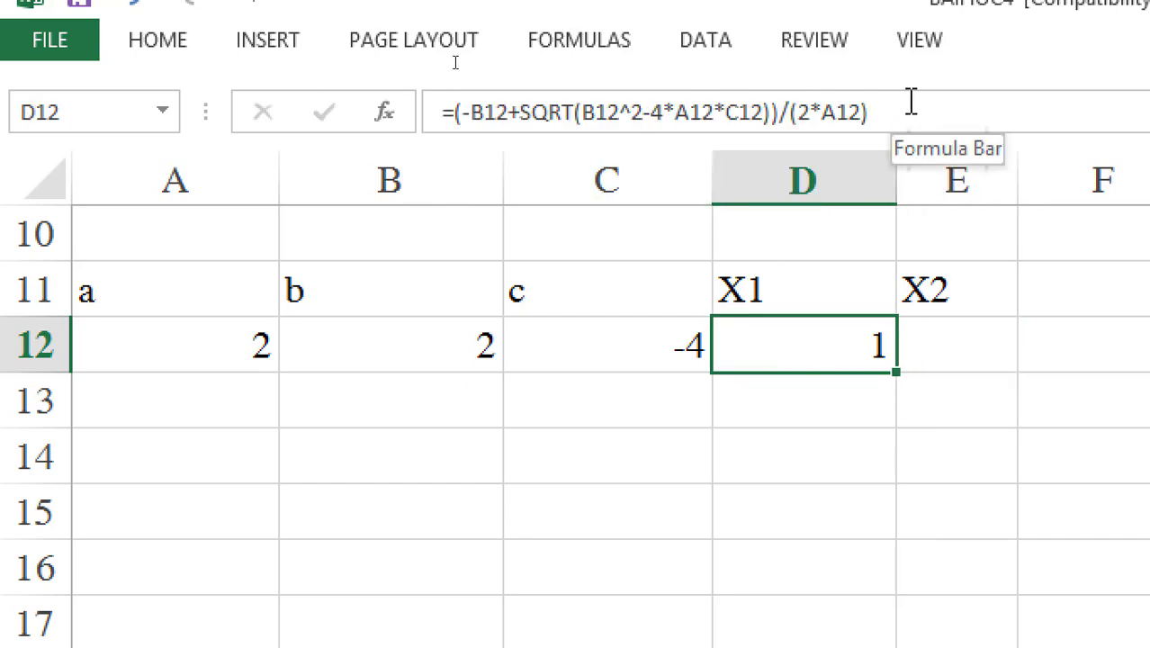
pyautogui.click(976, 367)
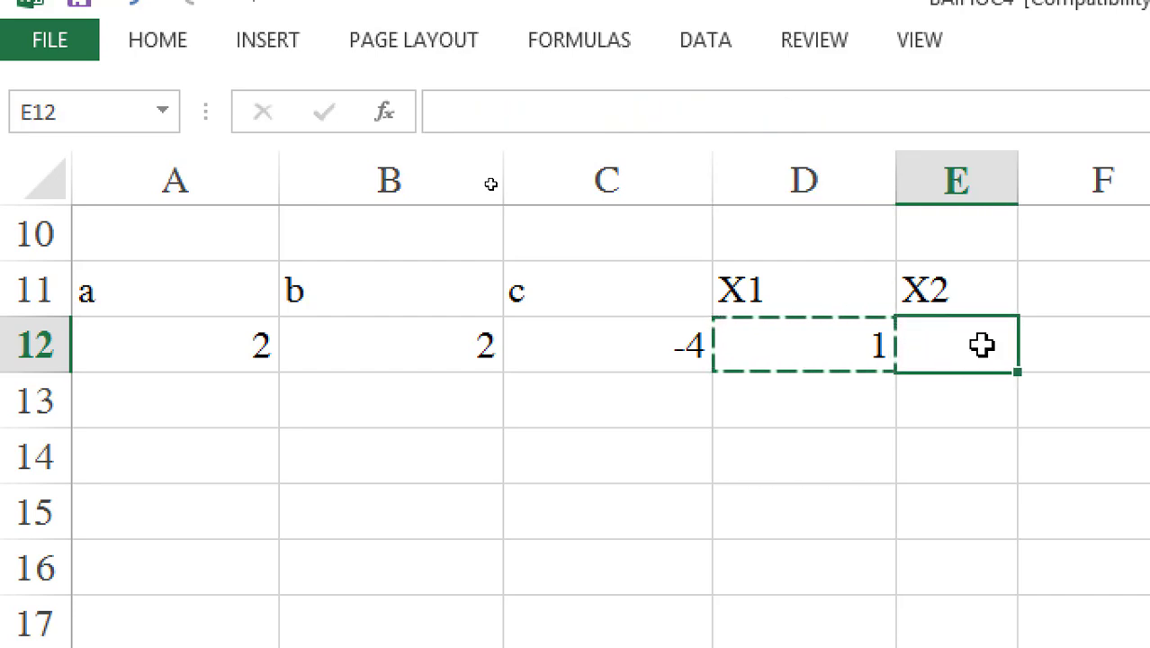
pyautogui.hotkey('ctrl', 'v')
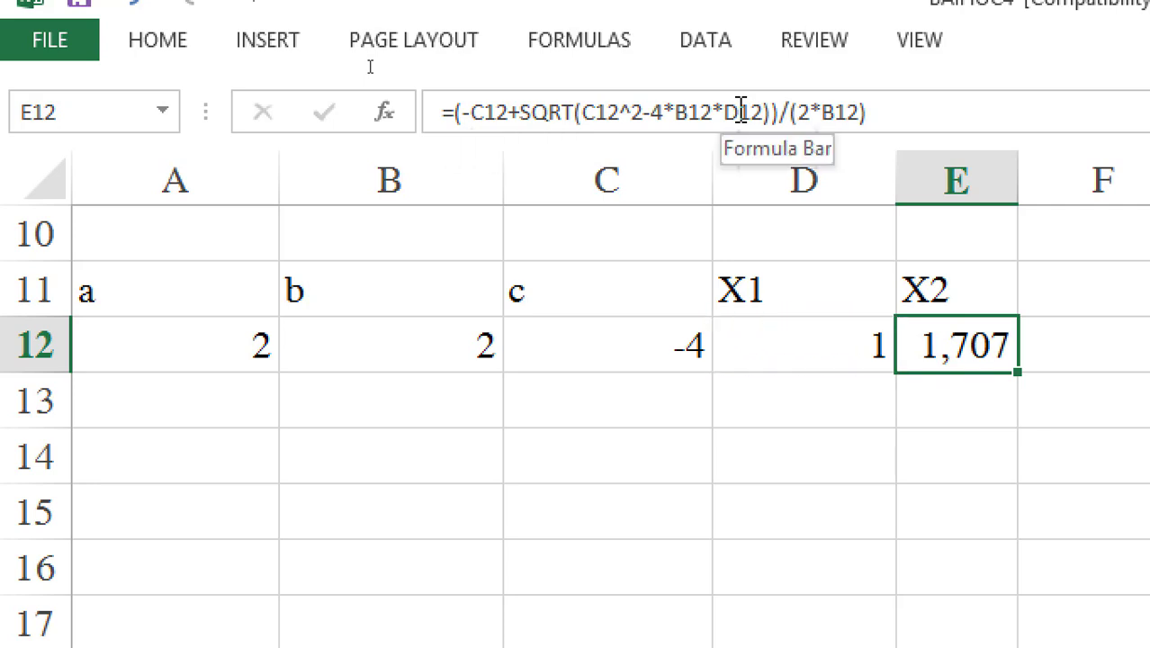
# - Replace the shifted formula in E12 with an exact text copy of D12's formula, =(-B12+SQRT(B12^2-4*A12*C12))/(2*A12)
pyautogui.click(788, 358)
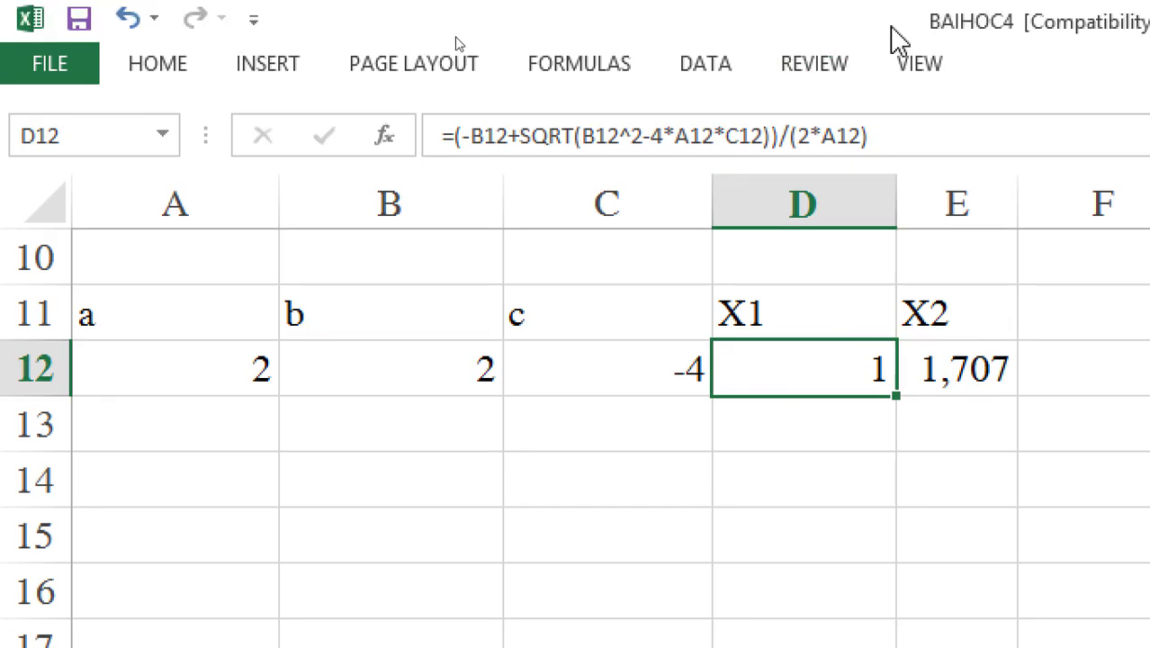
pyautogui.moveTo(911, 125); pyautogui.dragTo(378, 140)
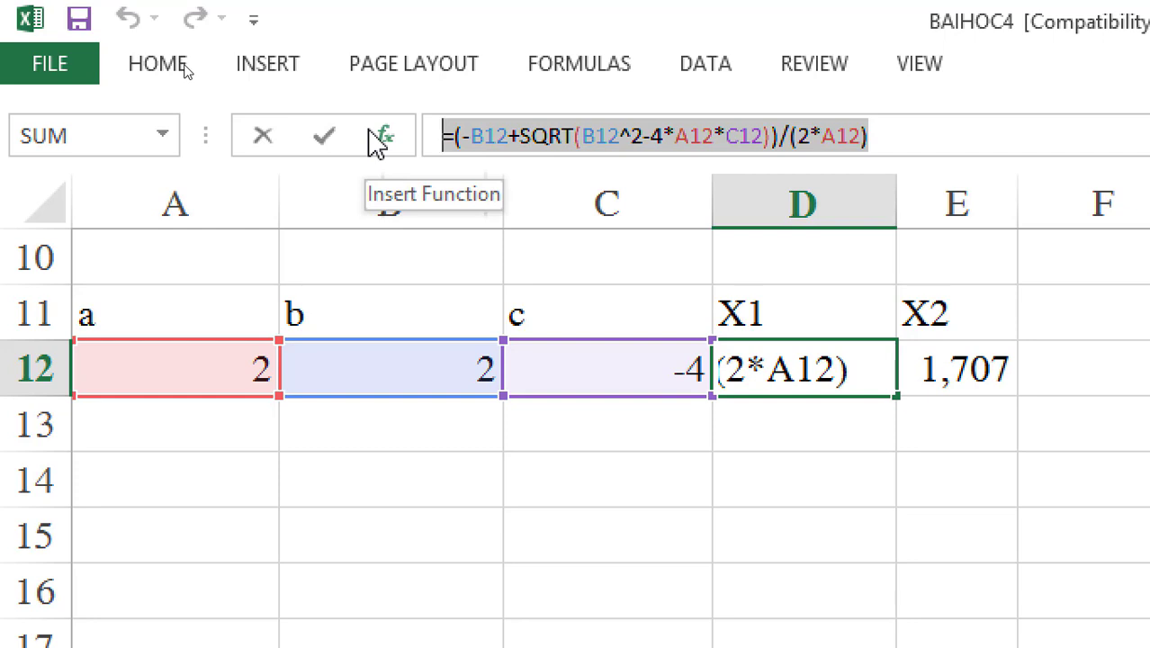
pyautogui.press('Escape')
pyautogui.click(918, 372)
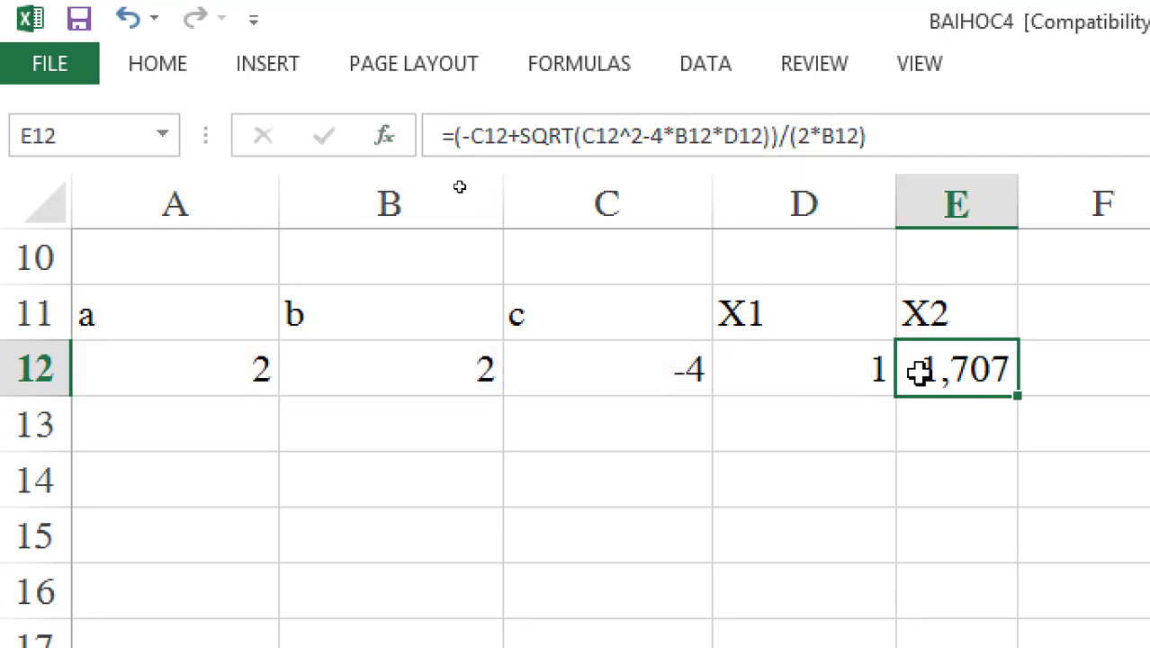
pyautogui.press('Delete')
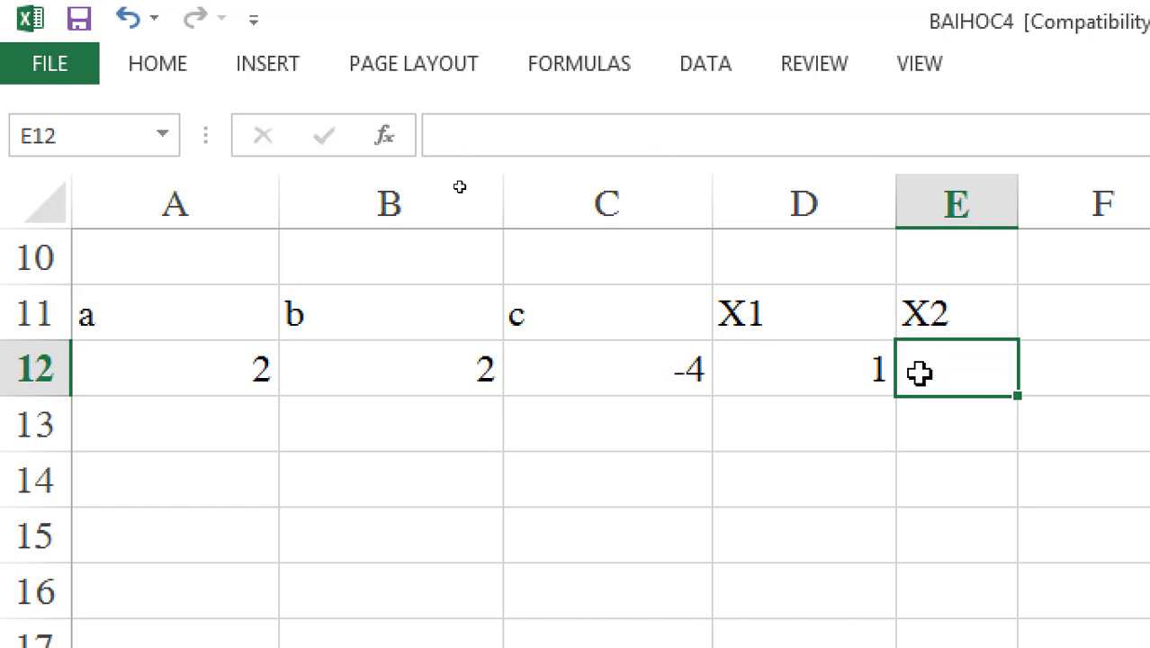
pyautogui.hotkey('ctrl', 'v')
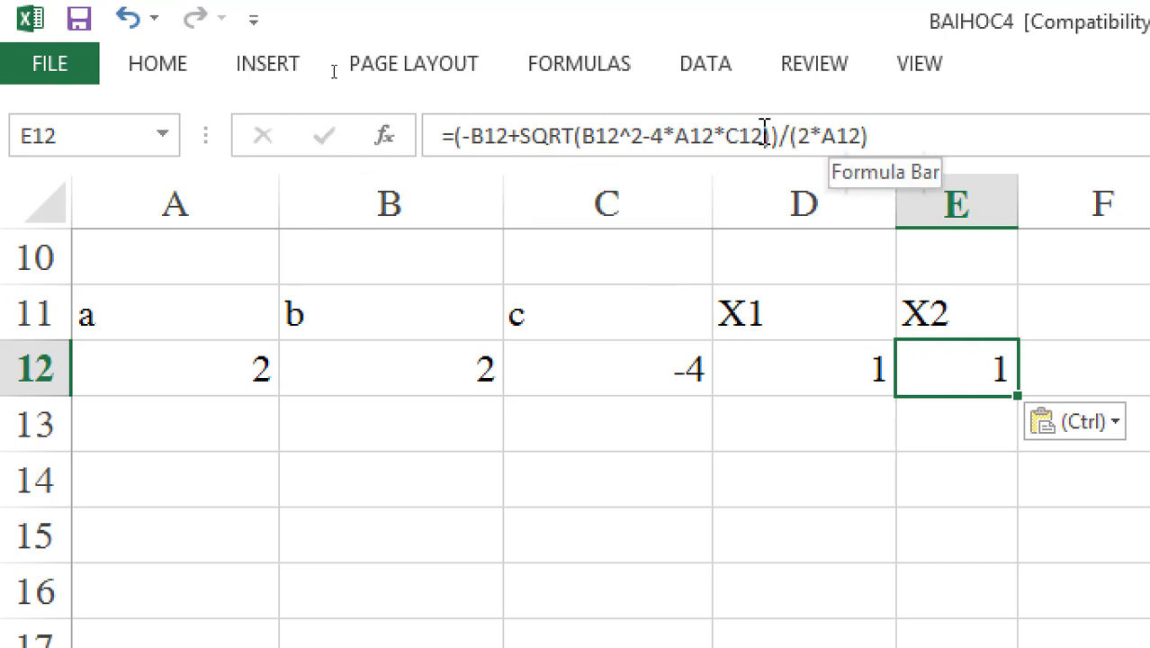
# - Change the plus sign before SQRT to a minus in the E12 formula for X2
pyautogui.click(525, 135)
pyautogui.press('BackSpace')
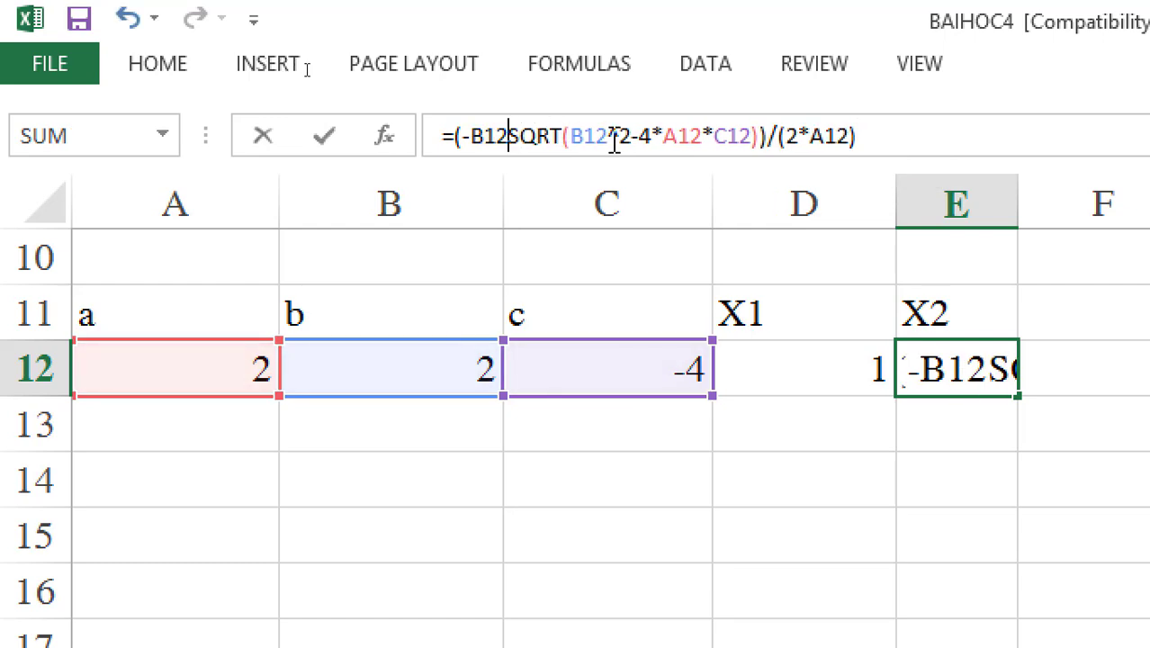
pyautogui.write('-')
pyautogui.press('Return')
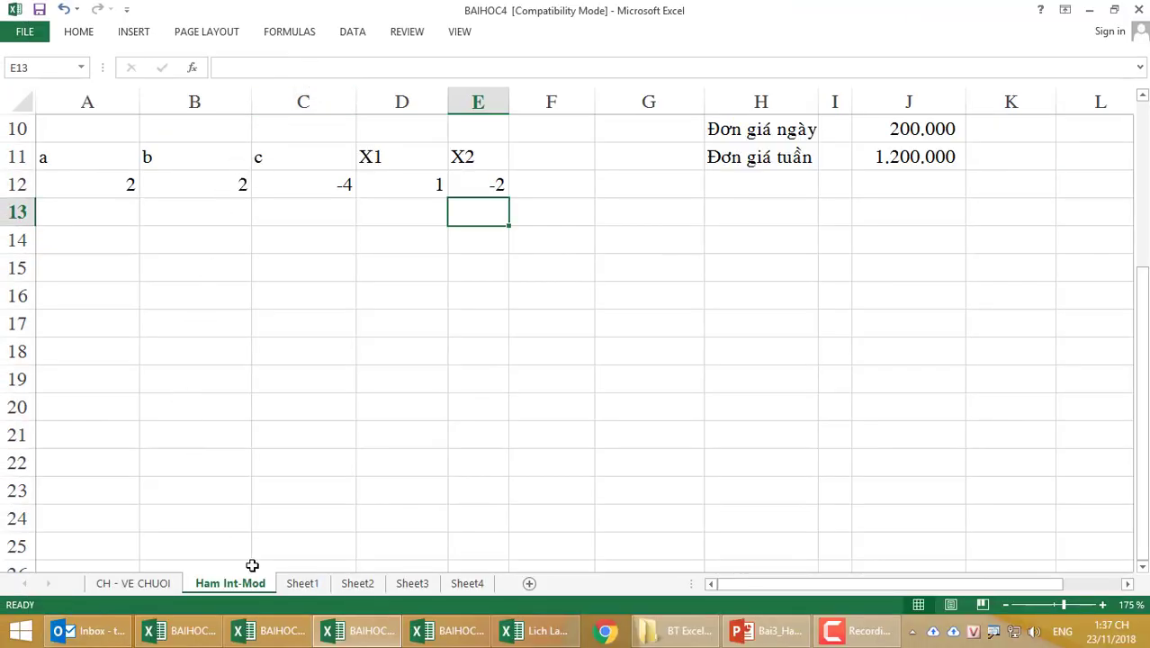
# - Switch to the PowerPoint slide on basic number functions to review it, and switch to the BAIHOC2 workbook in Excel
pyautogui.click(745, 632)
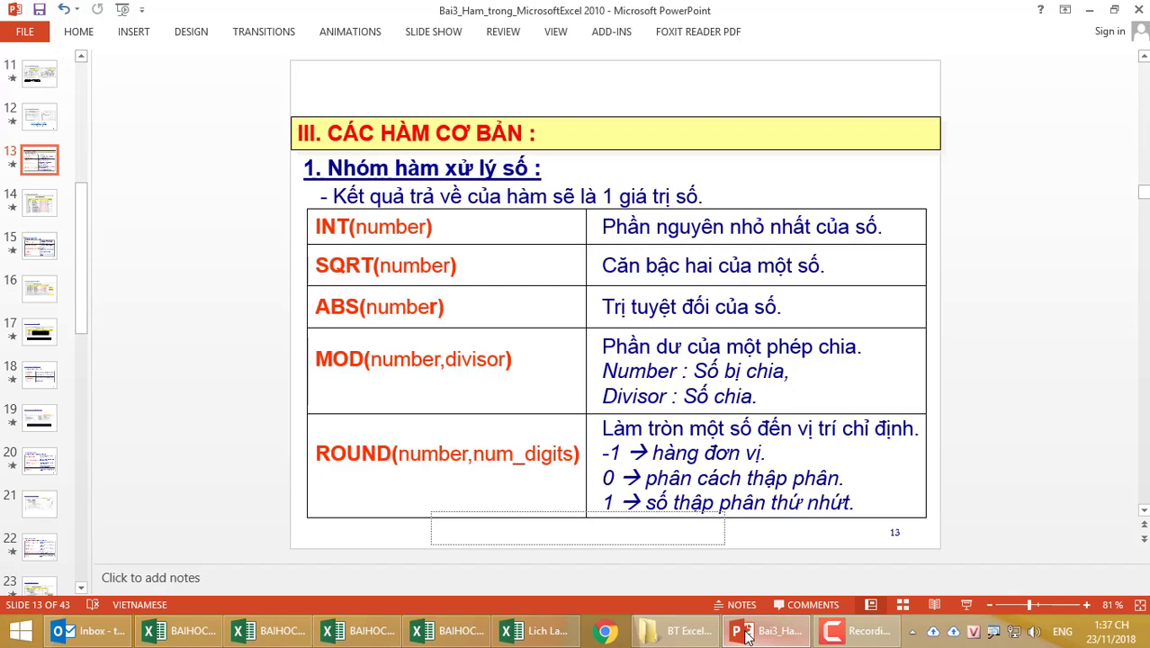
pyautogui.click(607, 230)
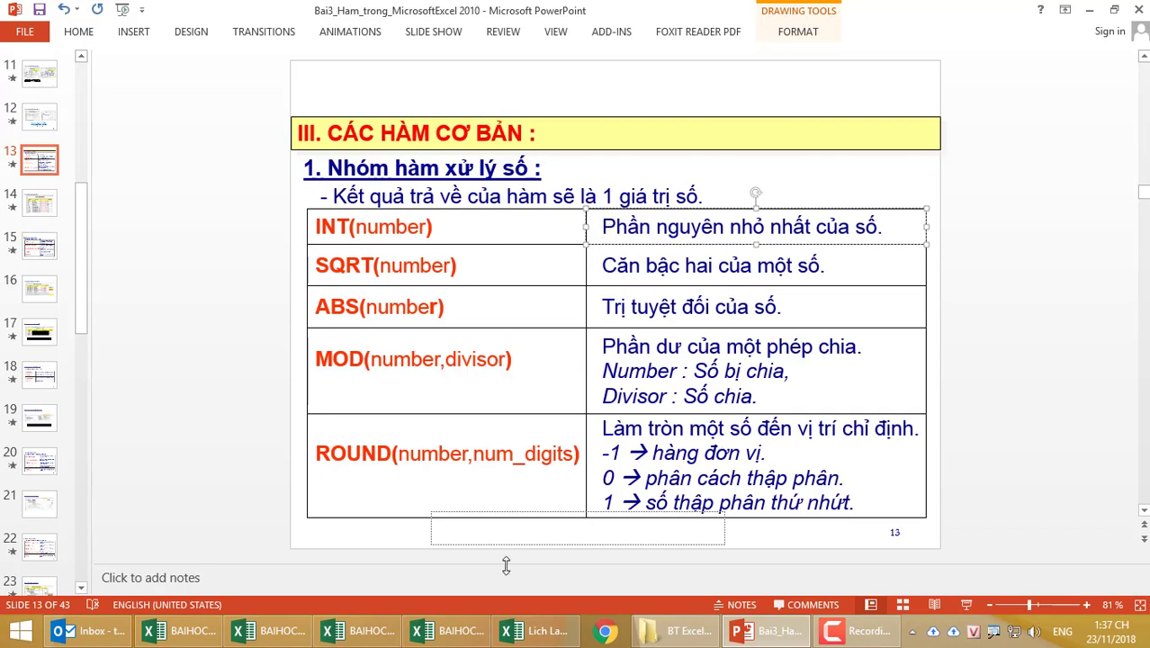
pyautogui.moveTo(175, 641)
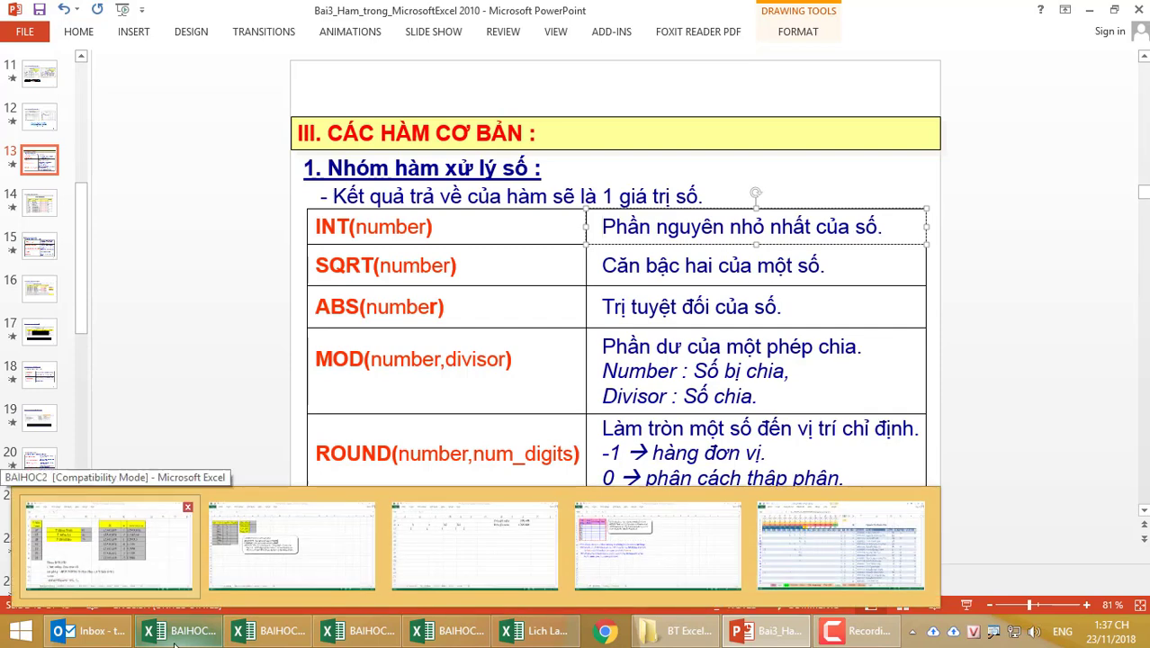
pyautogui.click(175, 638)
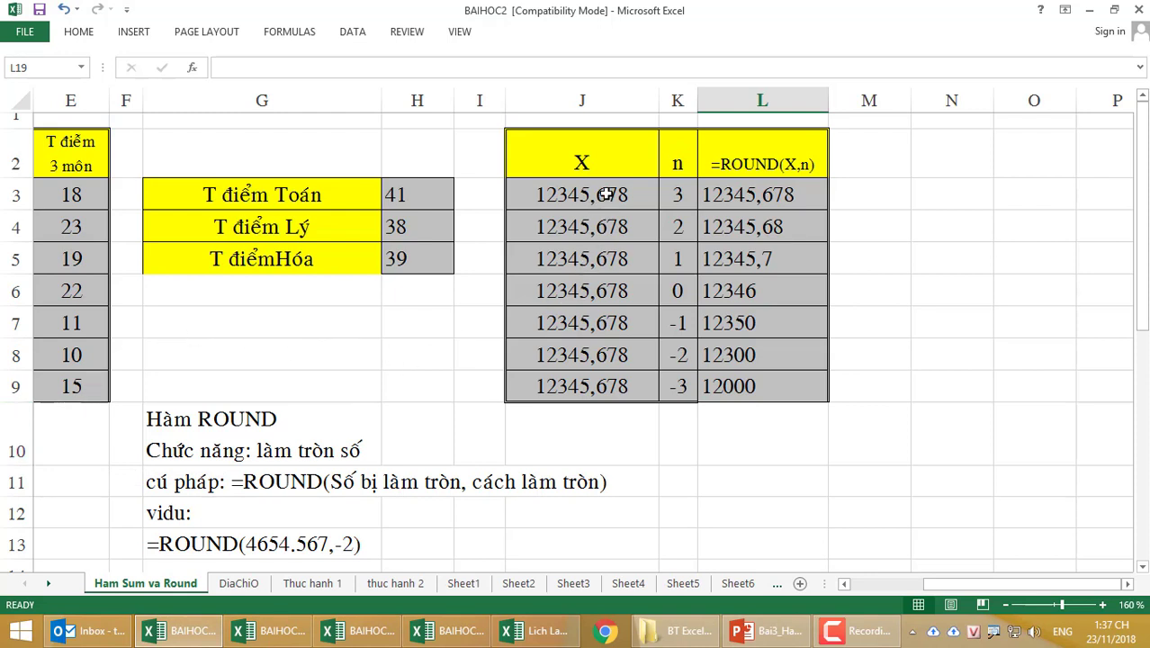
# - Link the X value in J4 to the cell above with =J3 and fill the formula down to J9
pyautogui.moveTo(608, 195); pyautogui.dragTo(600, 290)
pyautogui.click(576, 228)
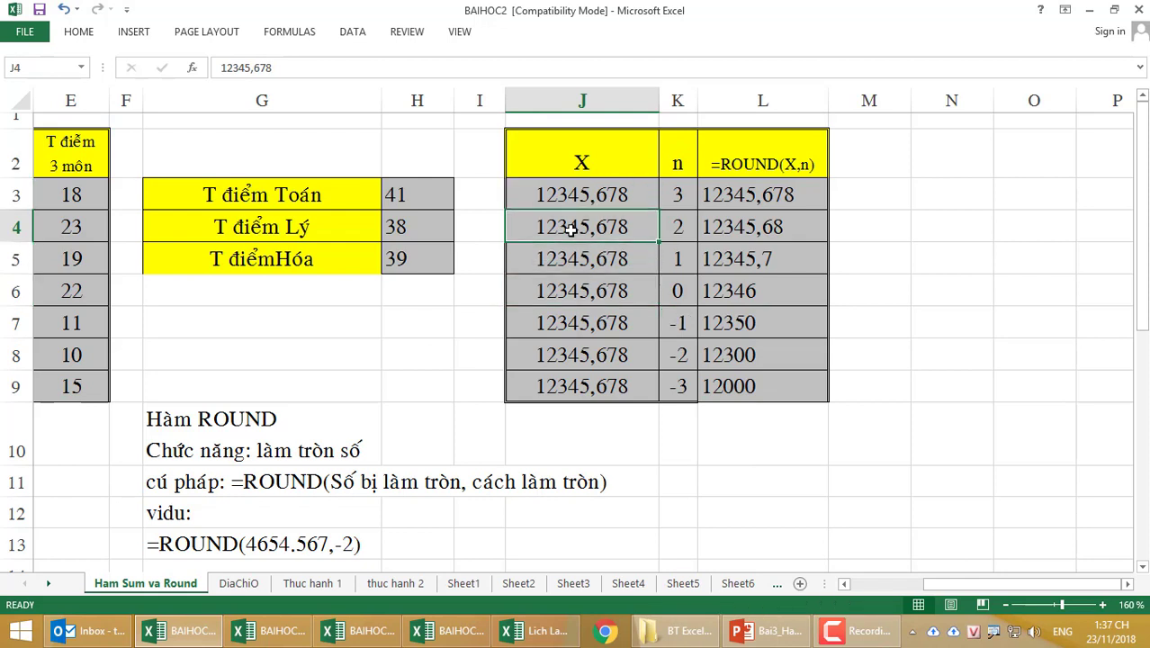
pyautogui.write('=')
pyautogui.press('Up')
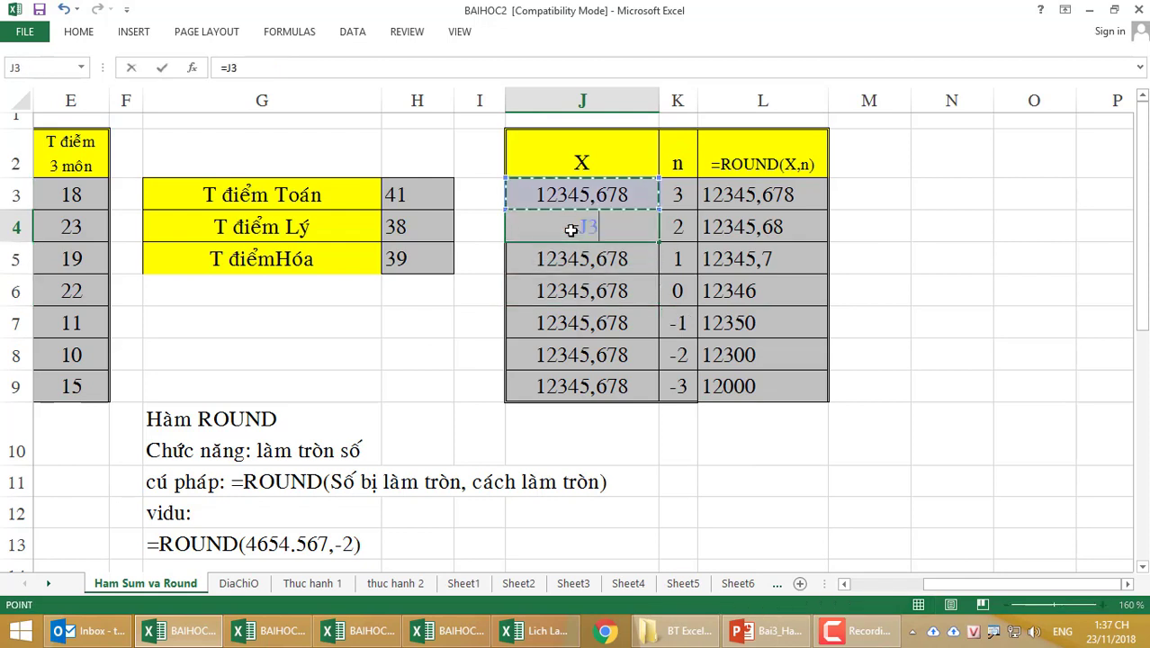
pyautogui.press('Return')
pyautogui.press('Up')
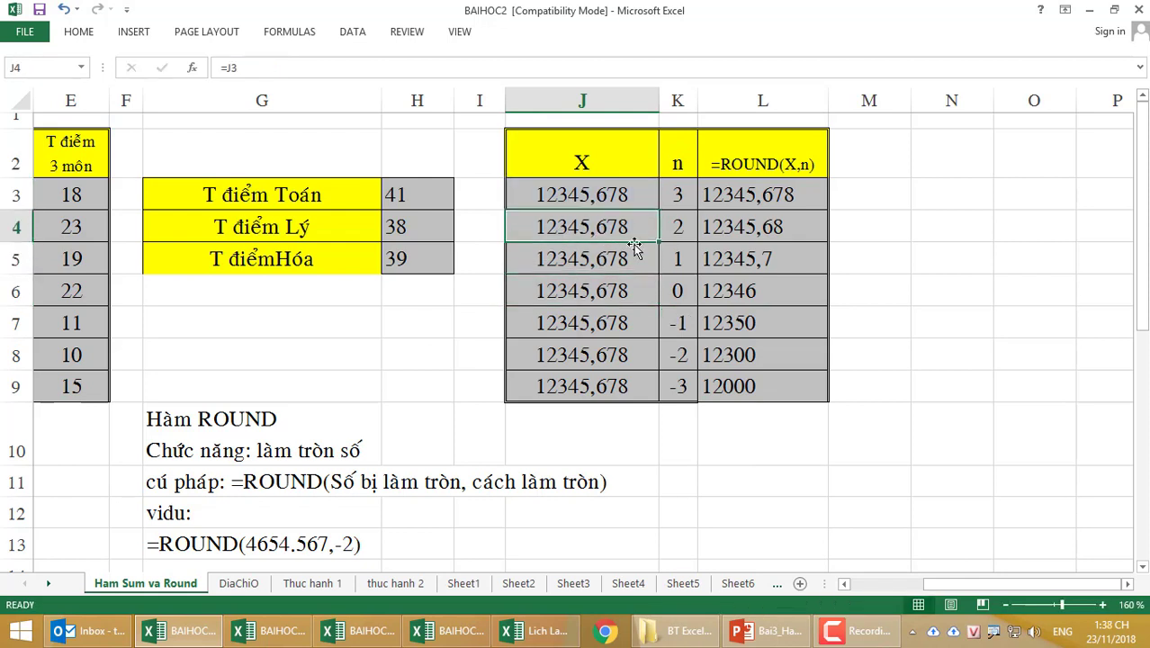
pyautogui.moveTo(660, 243); pyautogui.dragTo(655, 404)
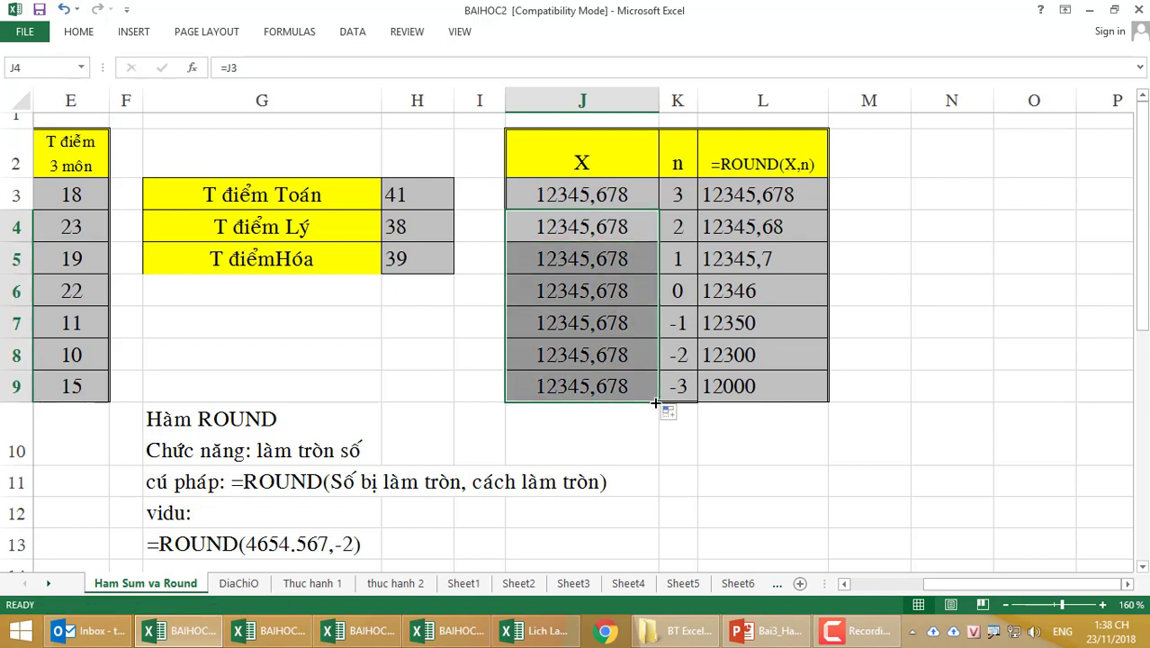
# - Examine the ROUND(X,n) table's first rows, checking the X values, the n digits and the ROUND formula
pyautogui.click(753, 190)
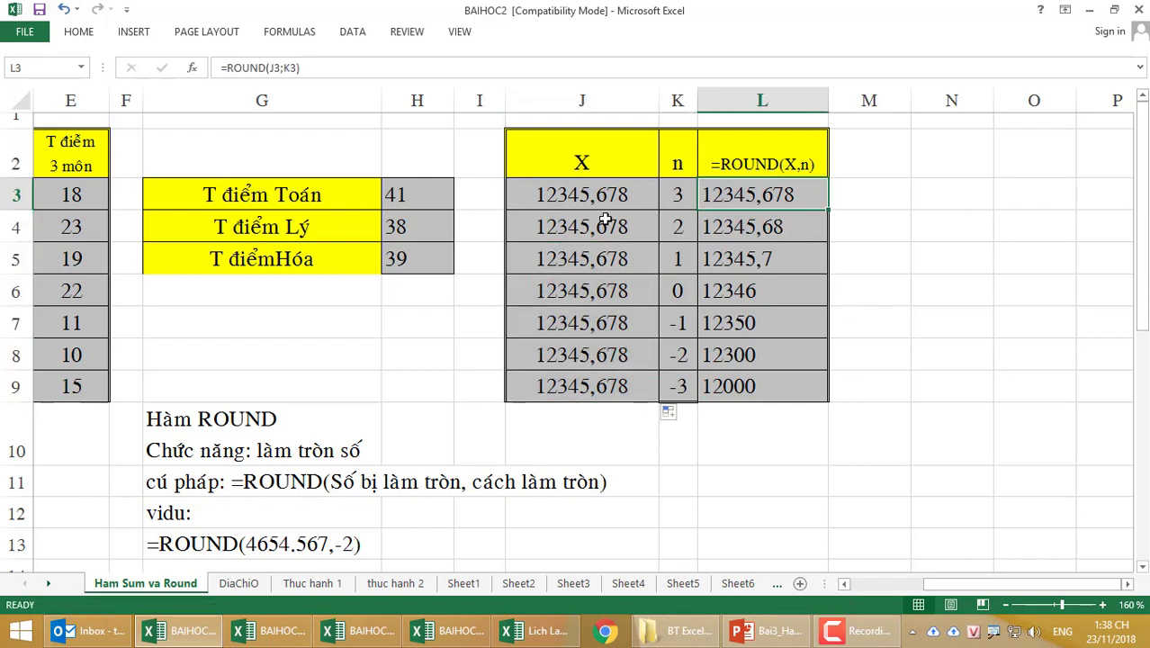
pyautogui.click(576, 196)
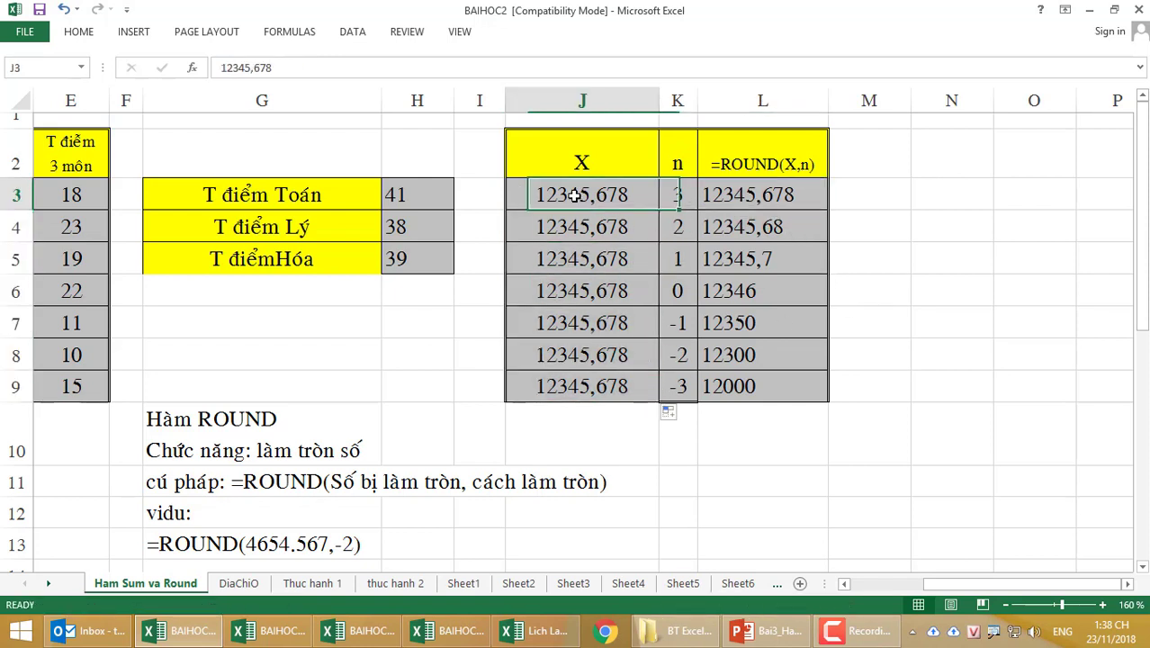
pyautogui.click(673, 196)
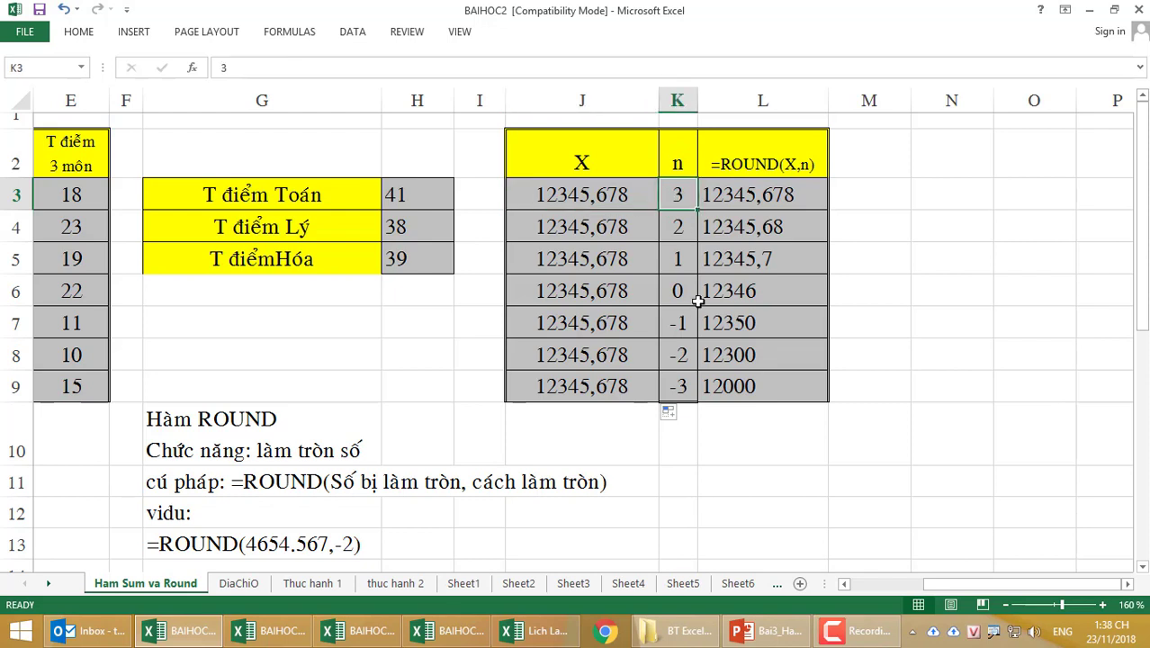
pyautogui.click(744, 163)
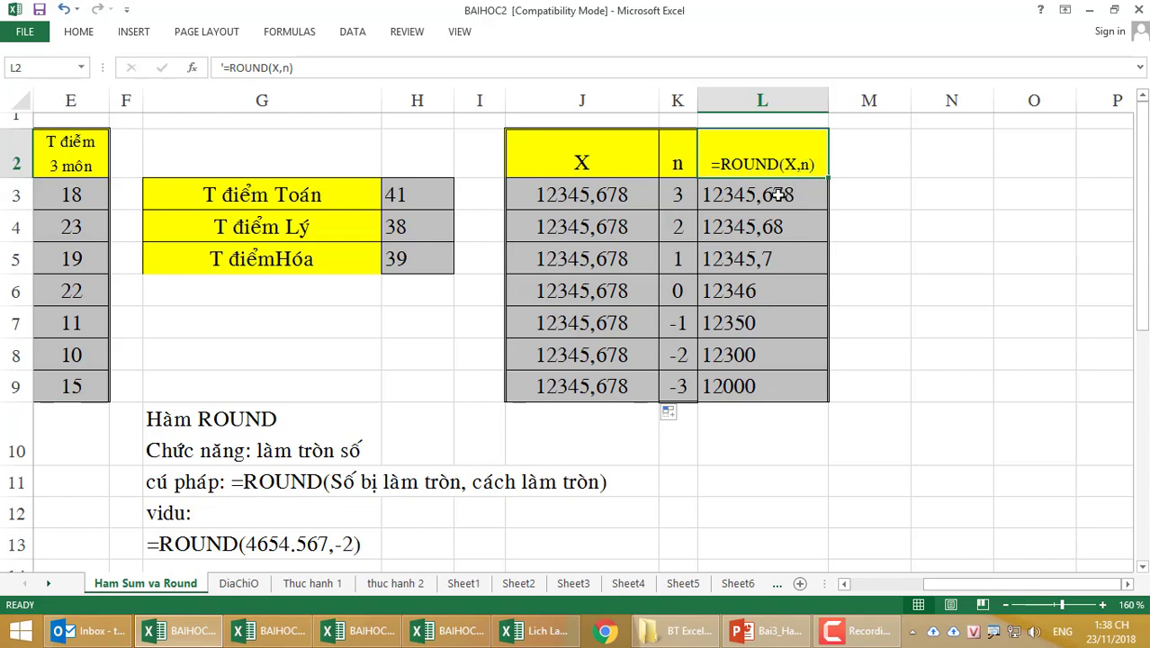
pyautogui.click(594, 202)
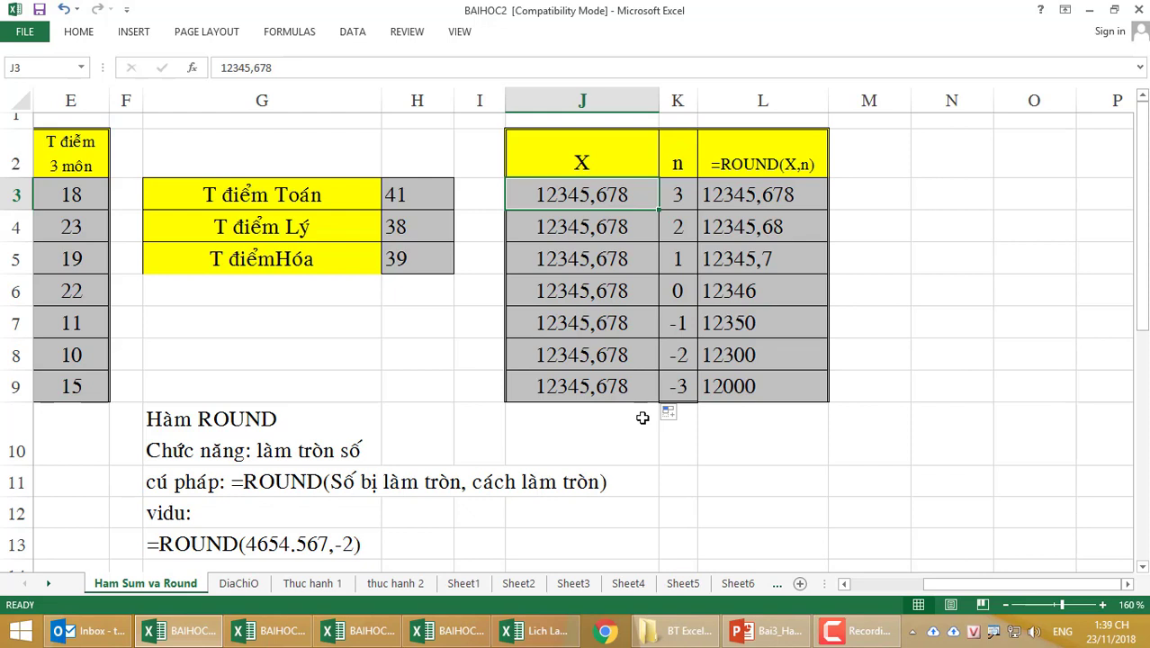
pyautogui.click(670, 225)
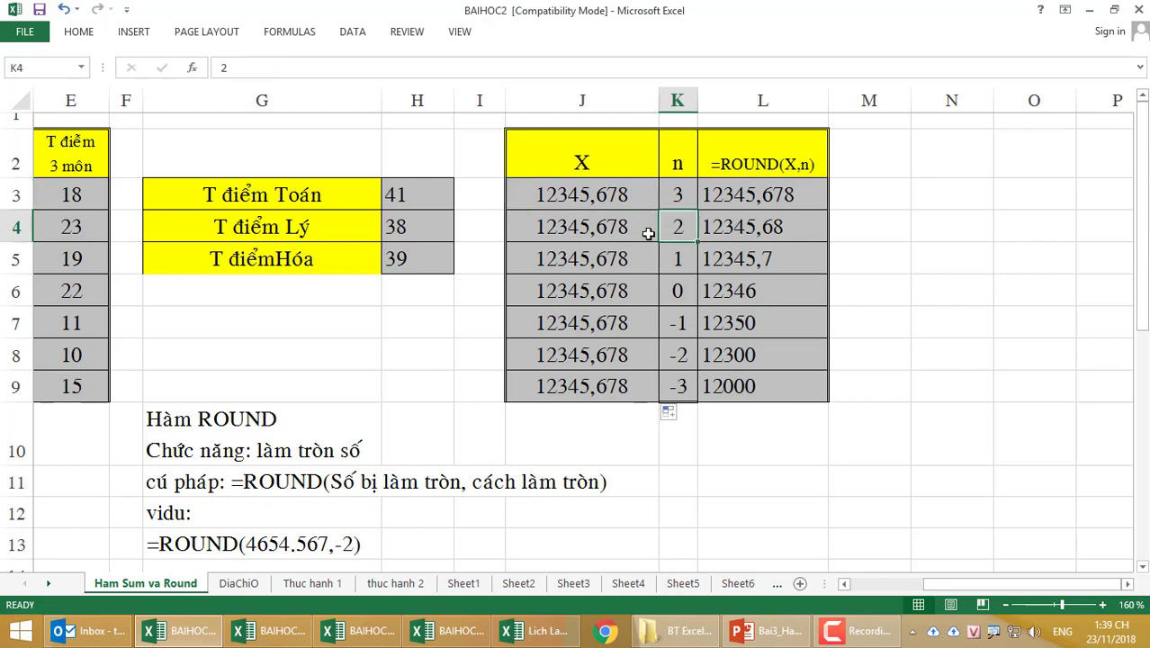
pyautogui.click(549, 230)
# - Replace the K4 reference in L4's ROUND formula with the constant 2, giving =ROUND(J4;2)
pyautogui.click(707, 227)
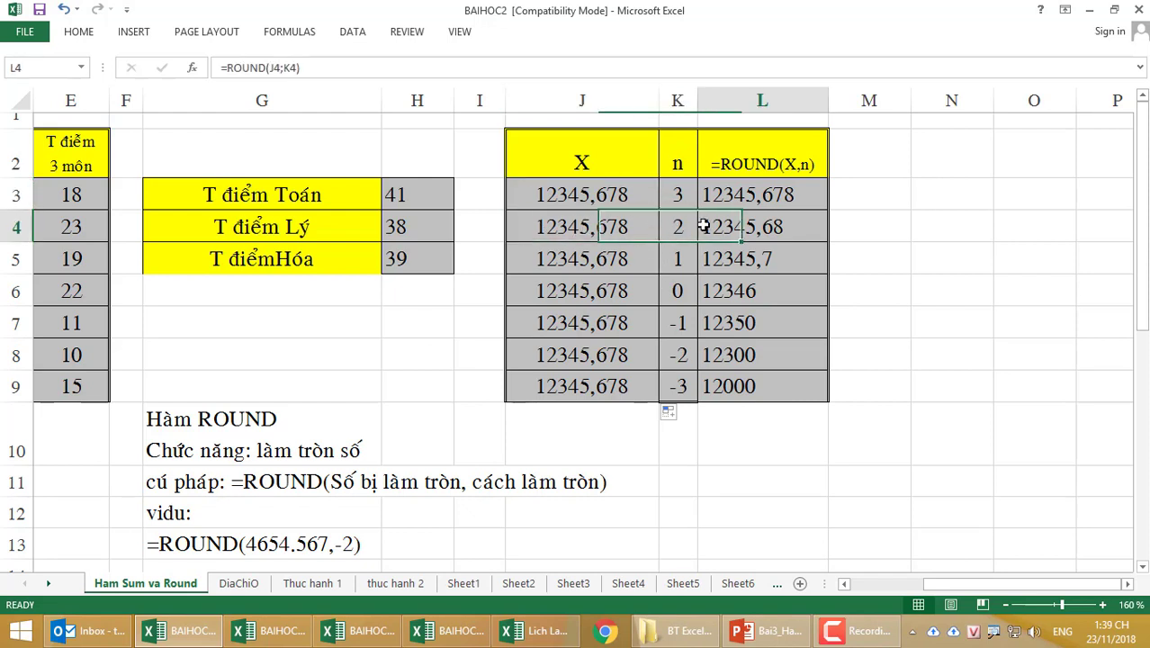
pyautogui.click(249, 68)
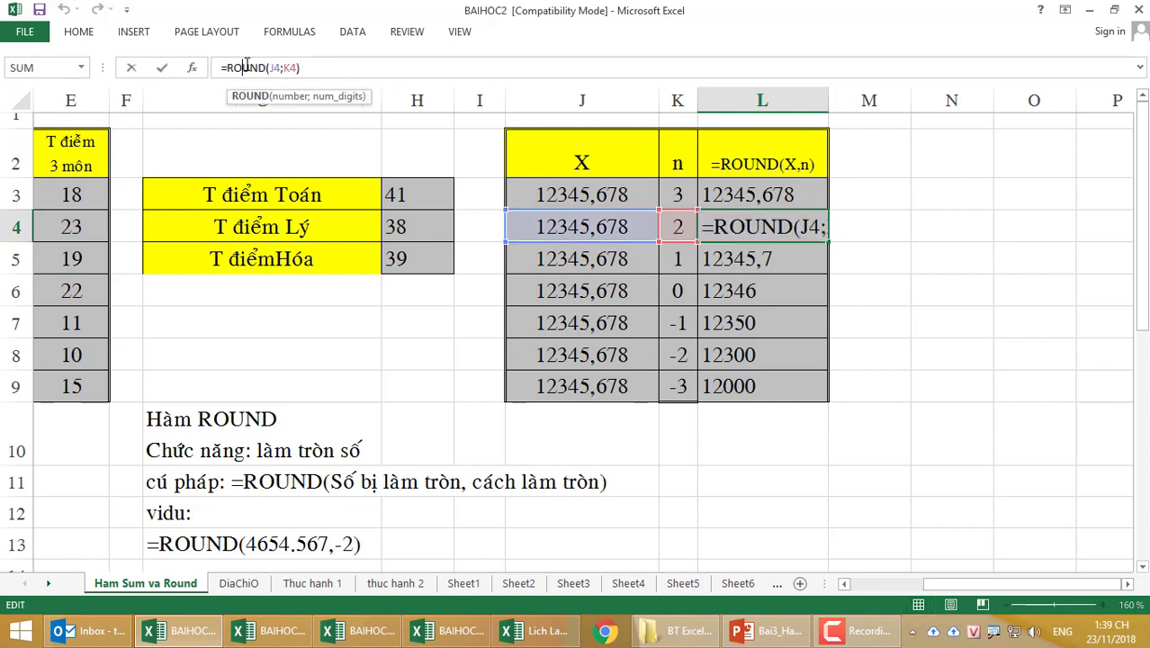
pyautogui.doubleClick(275, 67)
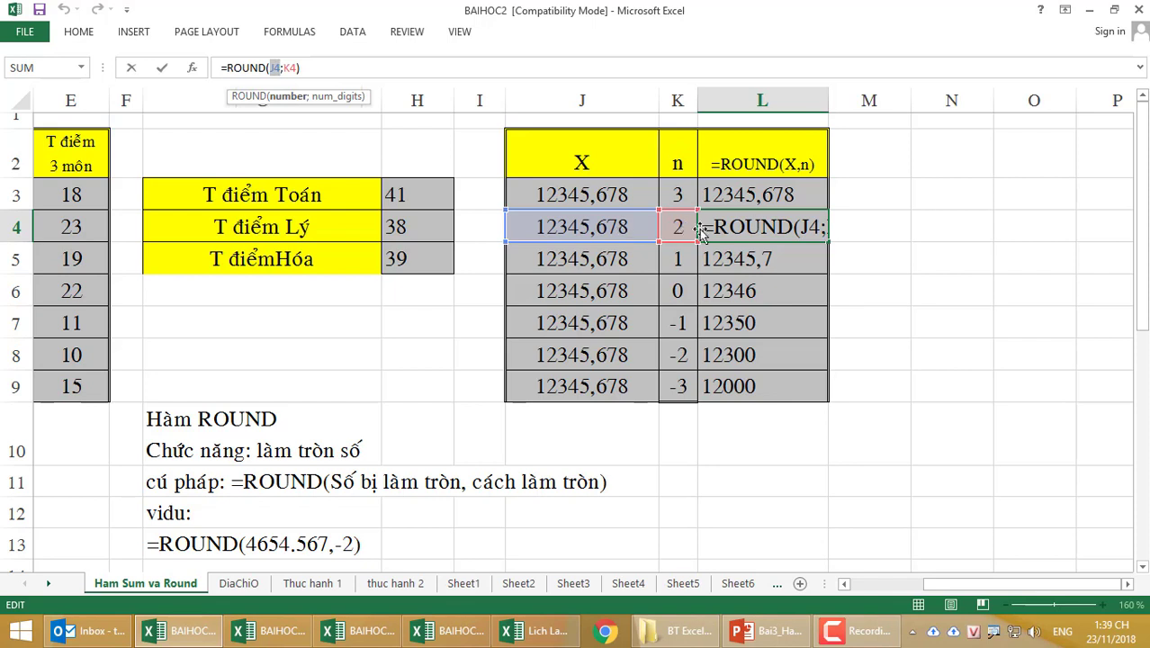
pyautogui.doubleClick(289, 67)
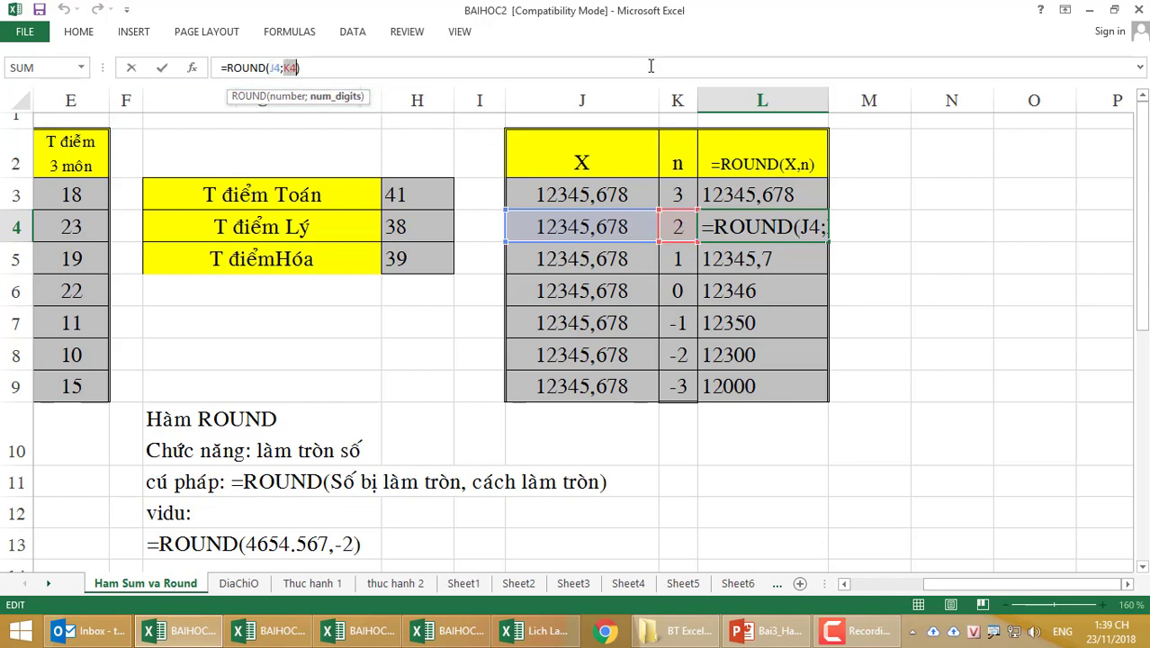
pyautogui.write('2')
pyautogui.press('Return')
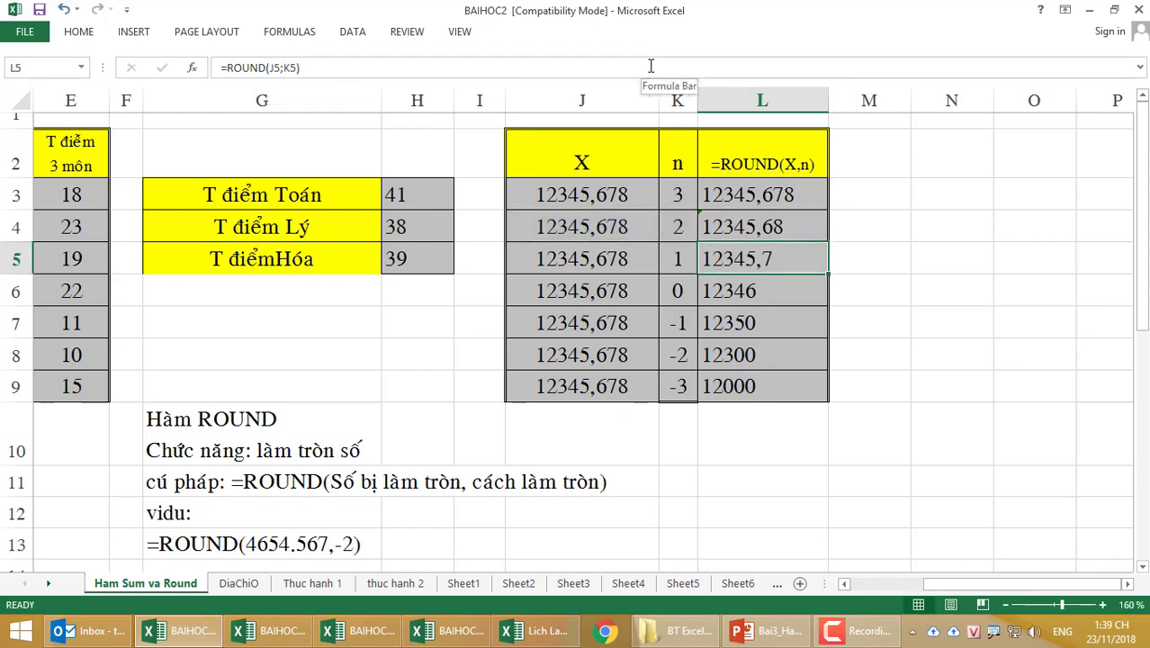
# - Restore the cell reference K4 as the digits argument in L4, giving =ROUND(J4;K4)
pyautogui.click(756, 226)
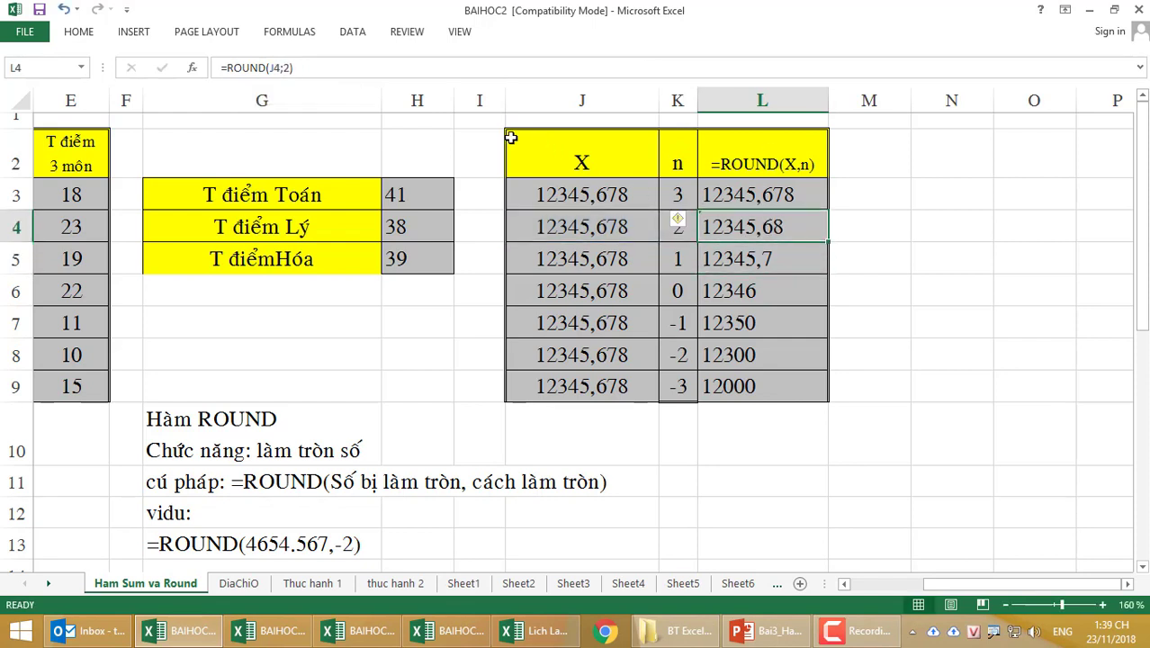
pyautogui.click(283, 72)
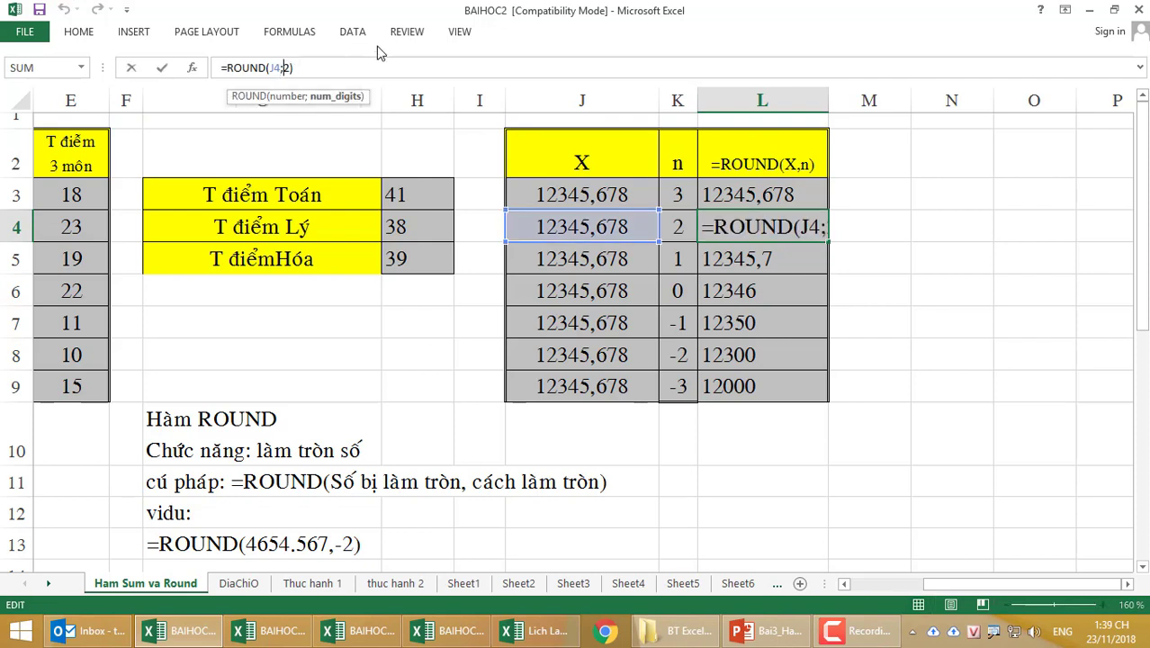
pyautogui.press('BackSpace')
pyautogui.write('k4')
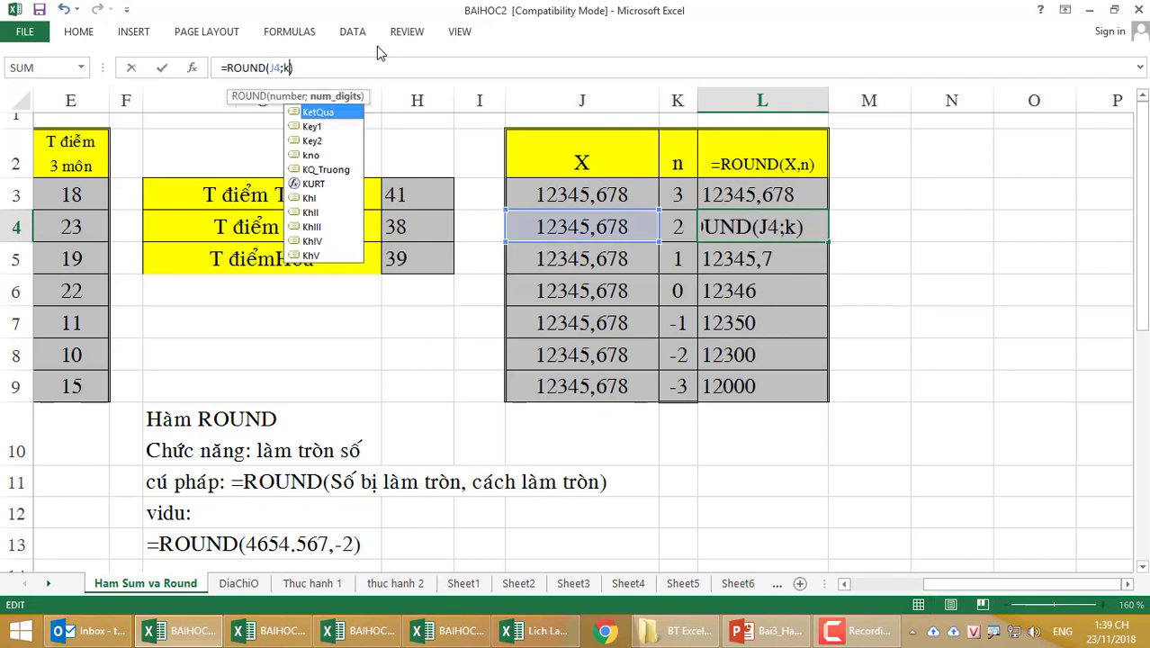
pyautogui.press('Return')
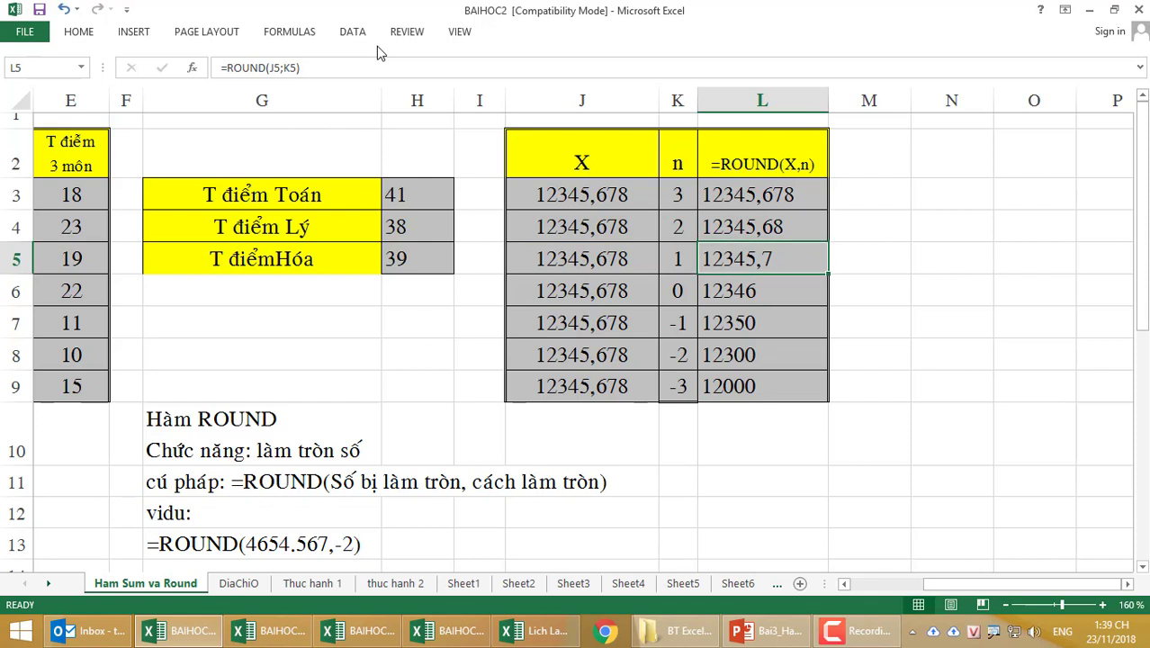
# - Set the X value in J3 to 12345,674 and check the two-decimal rounding in L4
pyautogui.click(744, 220)
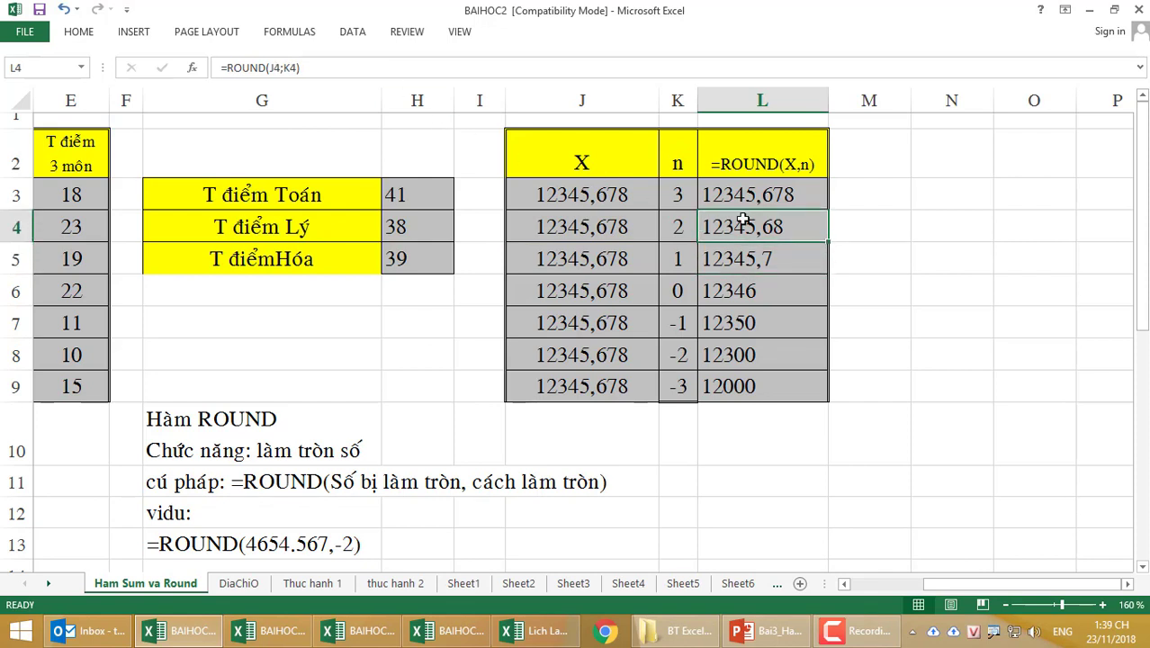
pyautogui.click(627, 194)
pyautogui.click(328, 74)
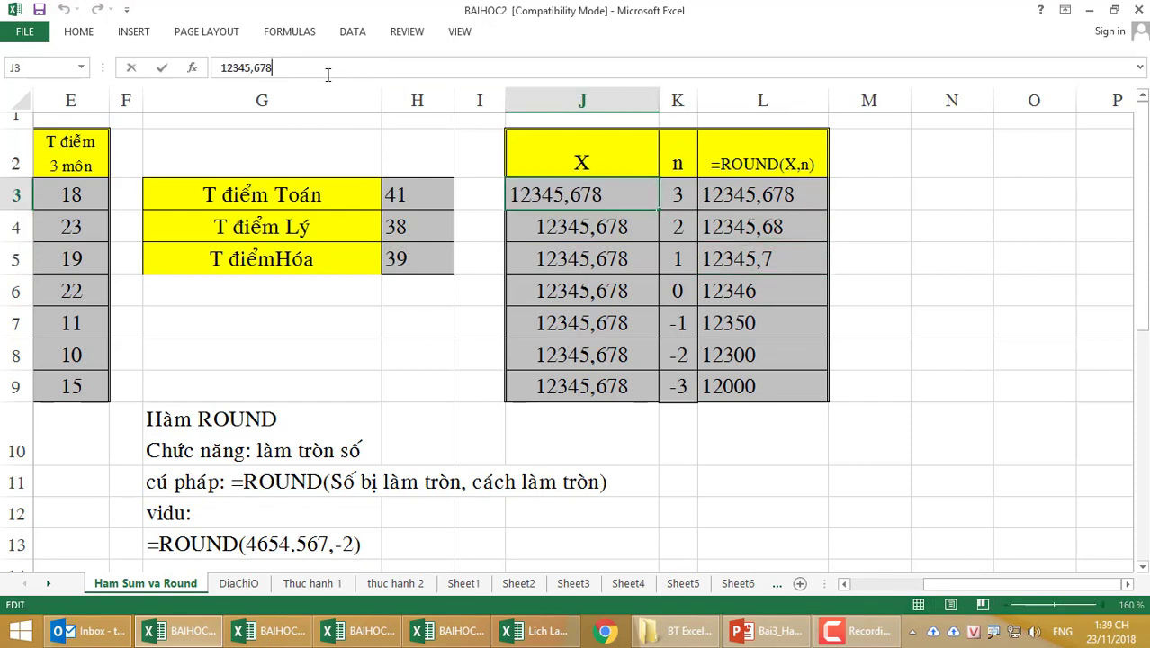
pyautogui.press('BackSpace')
pyautogui.write('4')
pyautogui.press('Return')
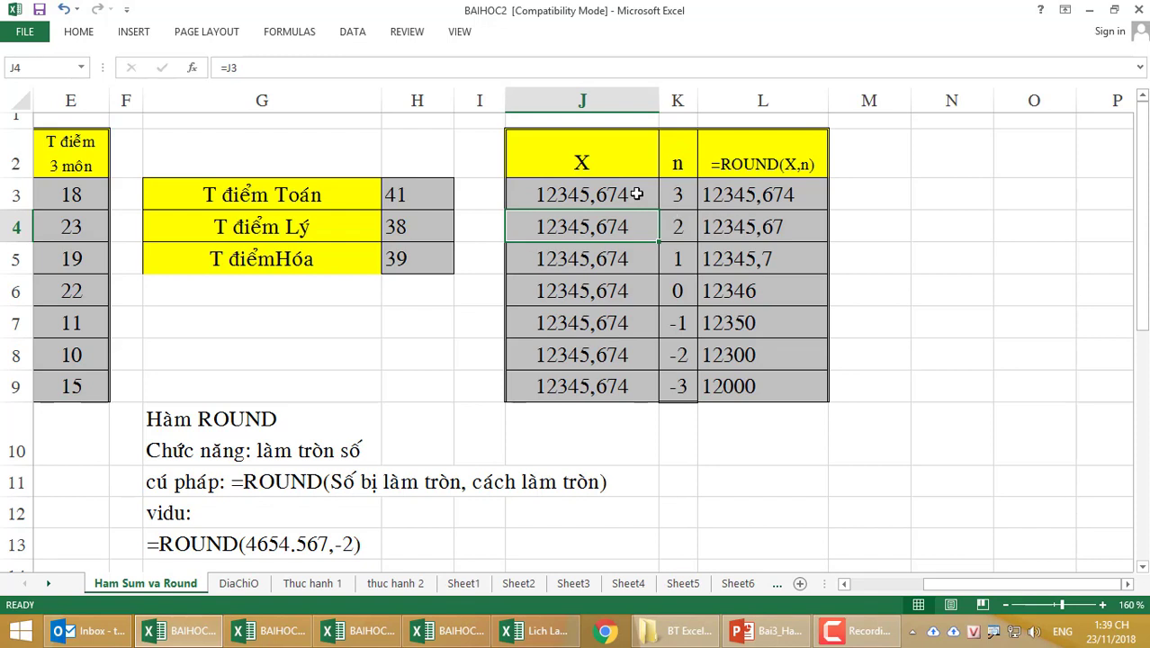
pyautogui.click(781, 228)
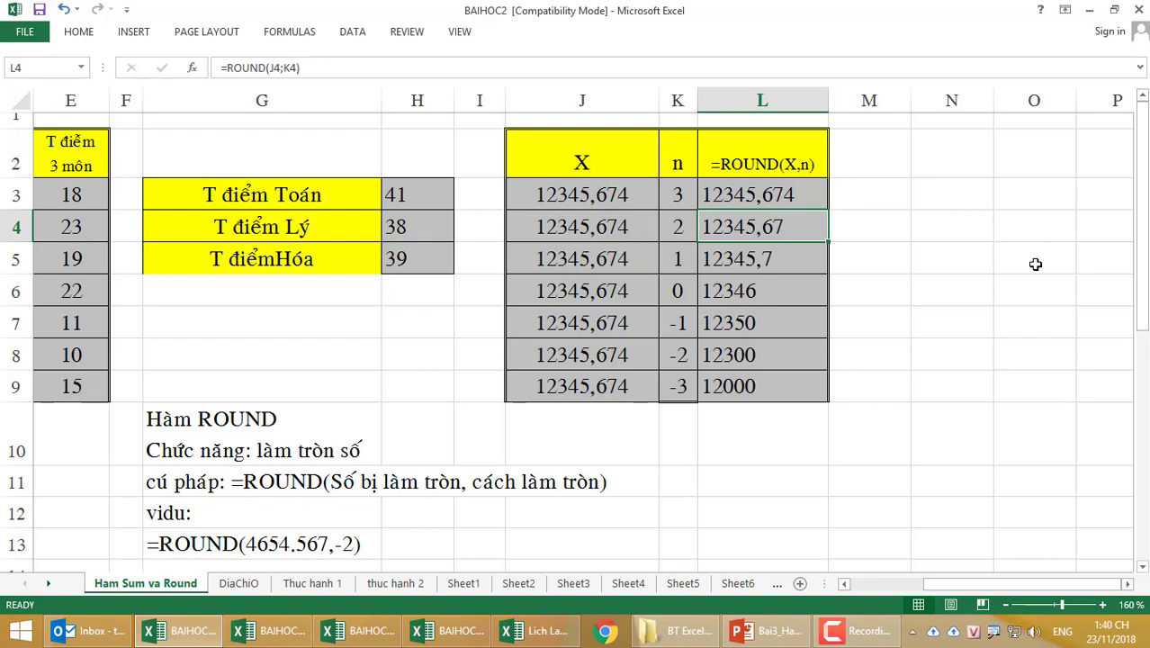
pyautogui.click(685, 206)
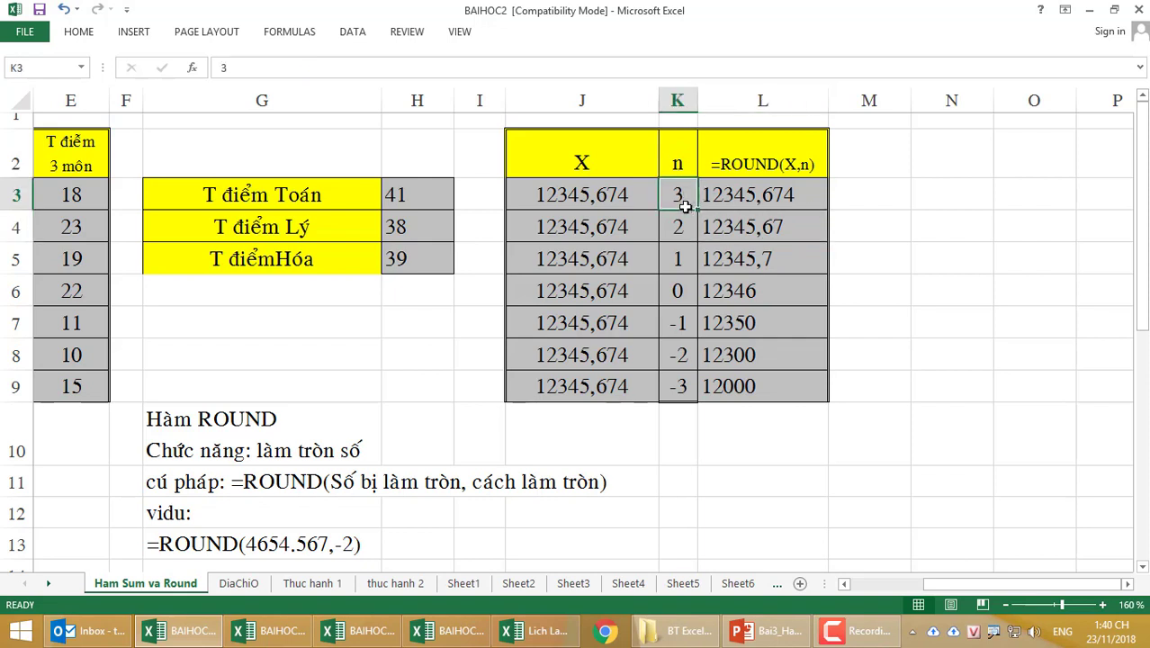
# - Enter =INT(J6) in M6 beside the zero-digit rounding row and compare it with the ROUND formula in L6
pyautogui.moveTo(684, 206); pyautogui.dragTo(684, 259)
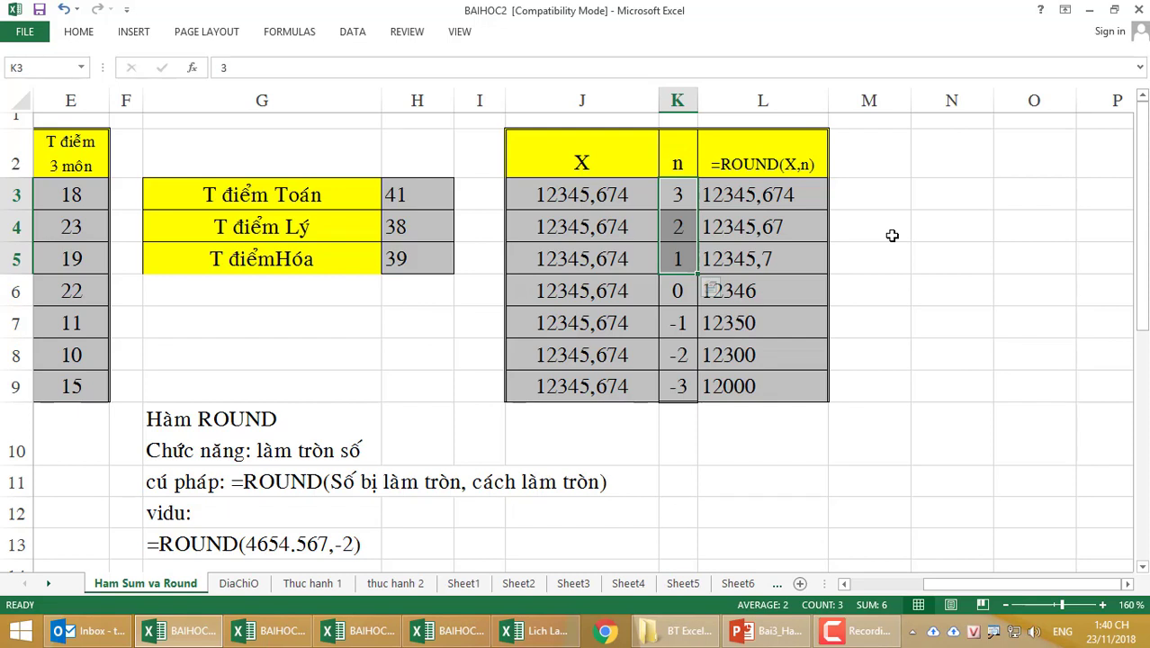
pyautogui.click(684, 290)
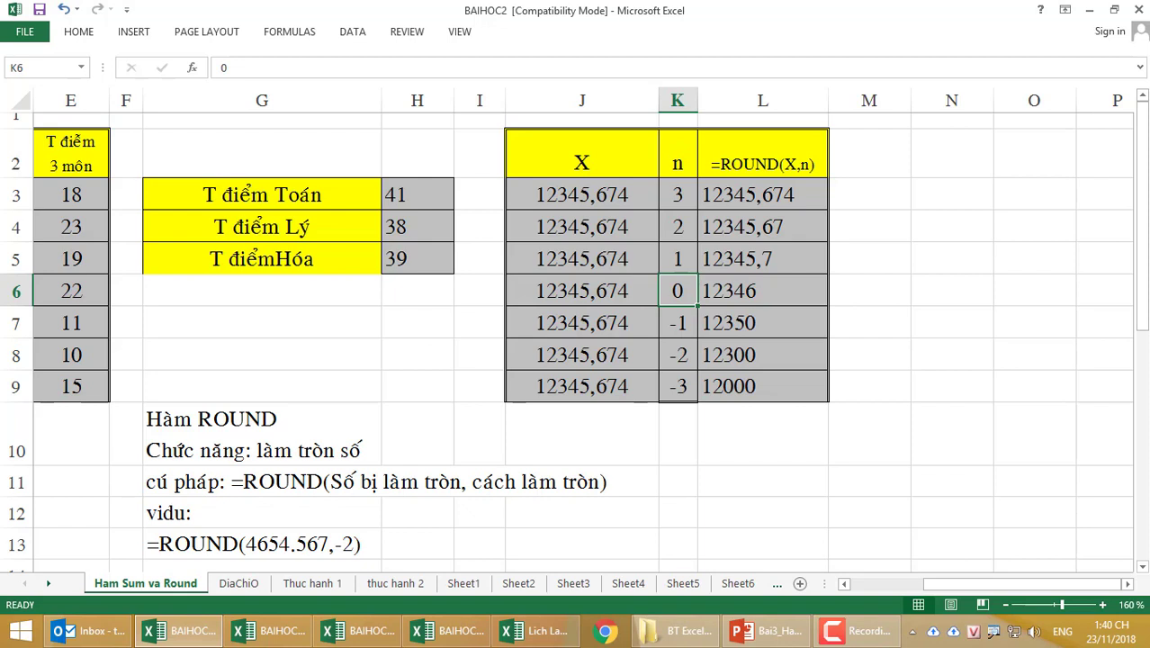
pyautogui.click(846, 295)
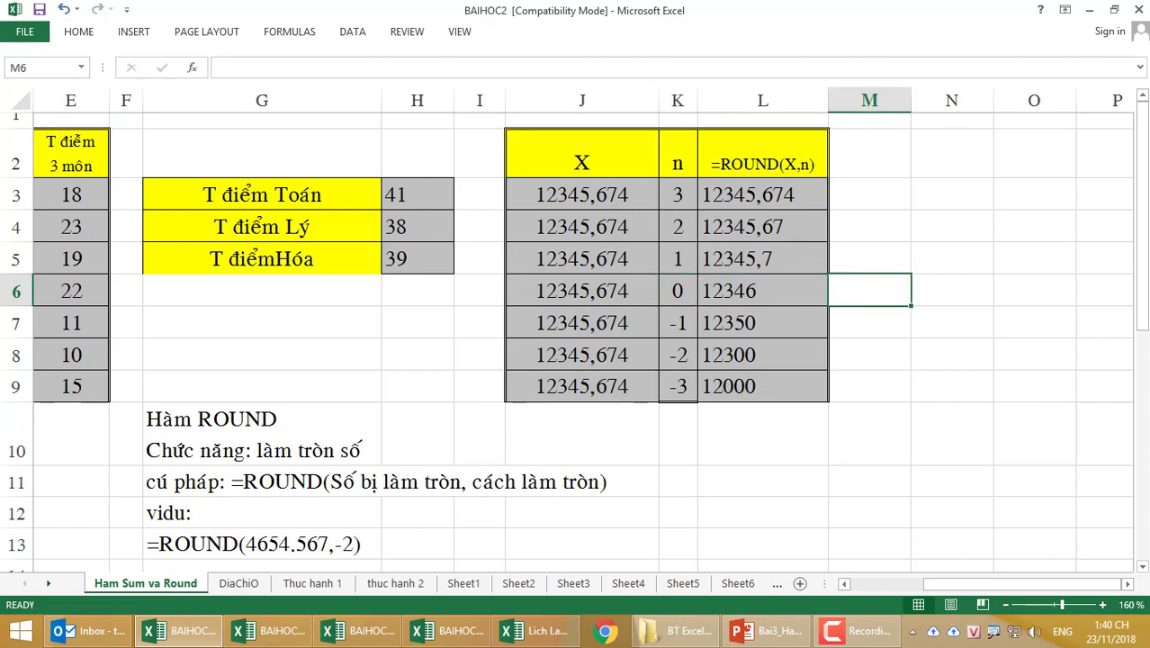
pyautogui.write('=int(')
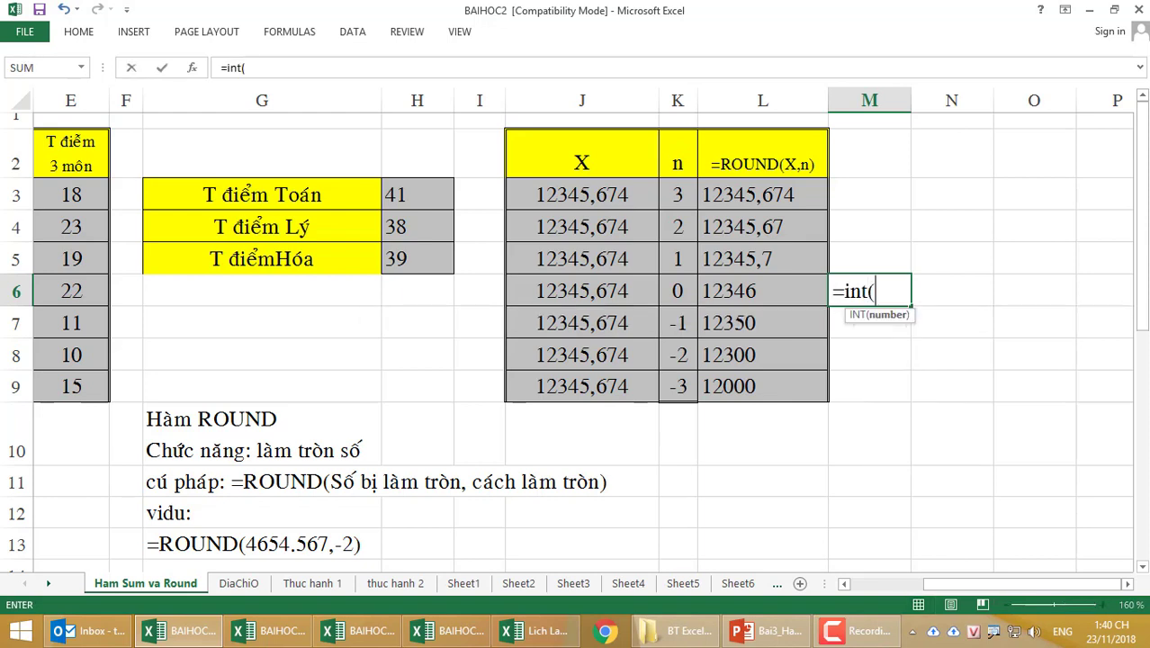
pyautogui.click(570, 292)
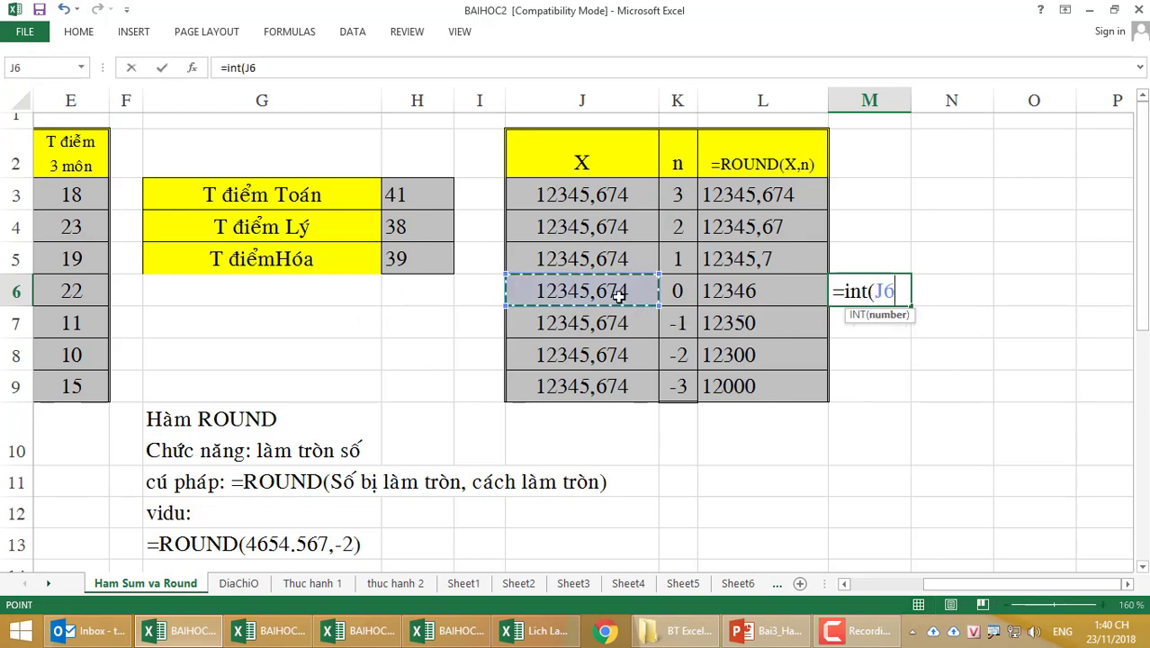
pyautogui.write(')')
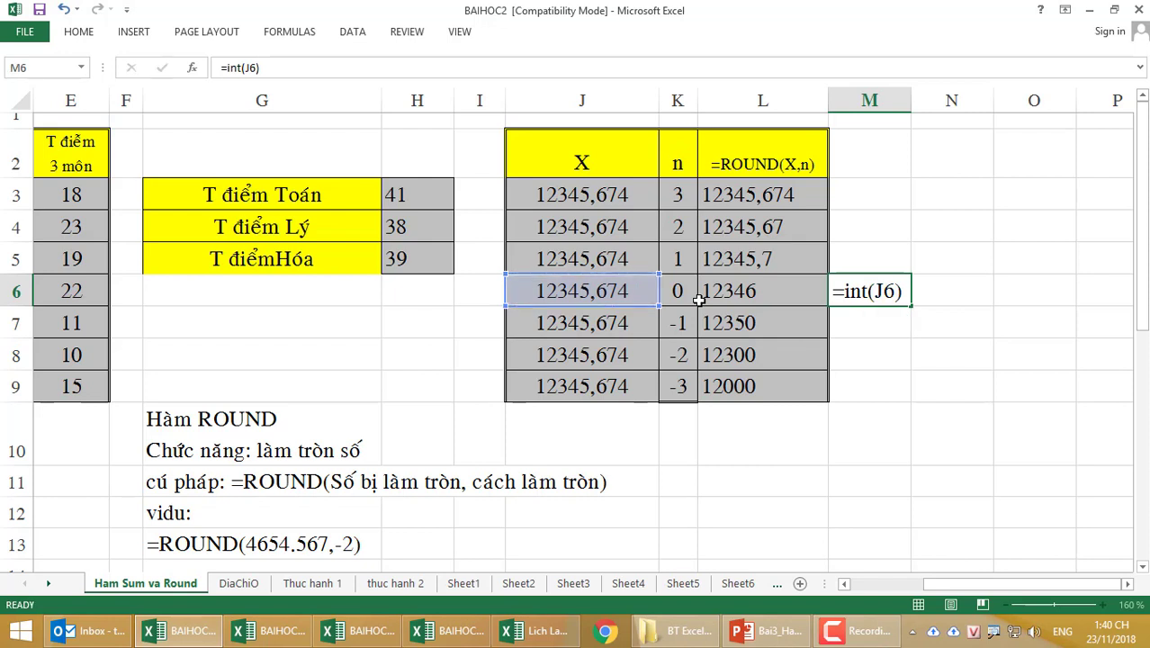
pyautogui.press('Return')
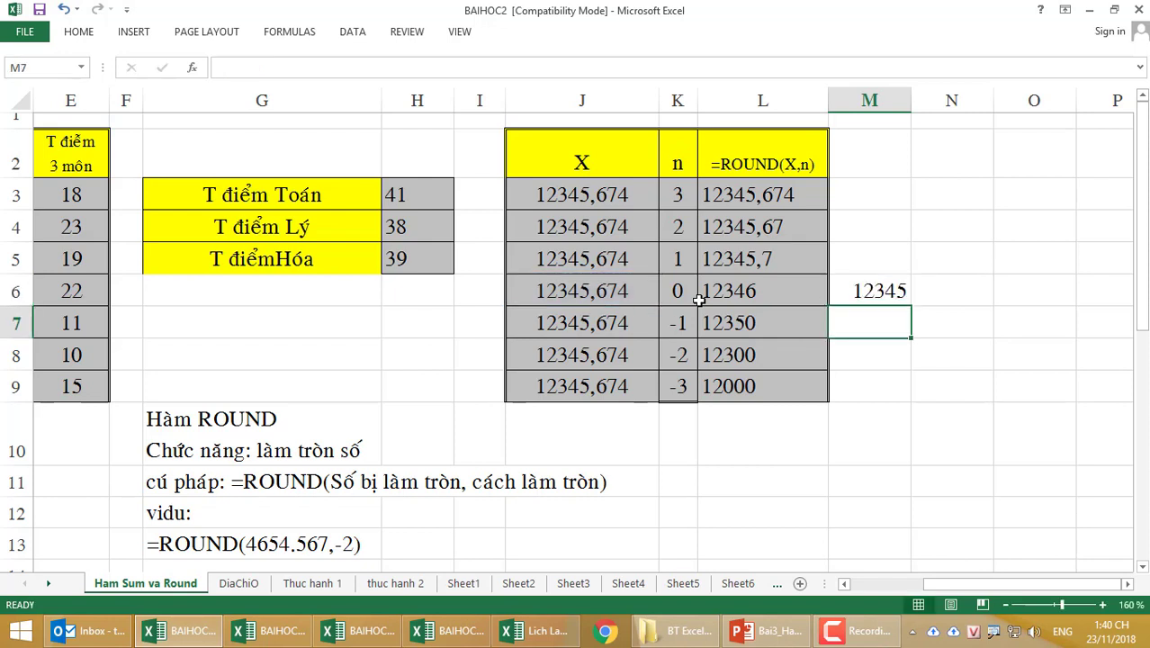
pyautogui.click(701, 298)
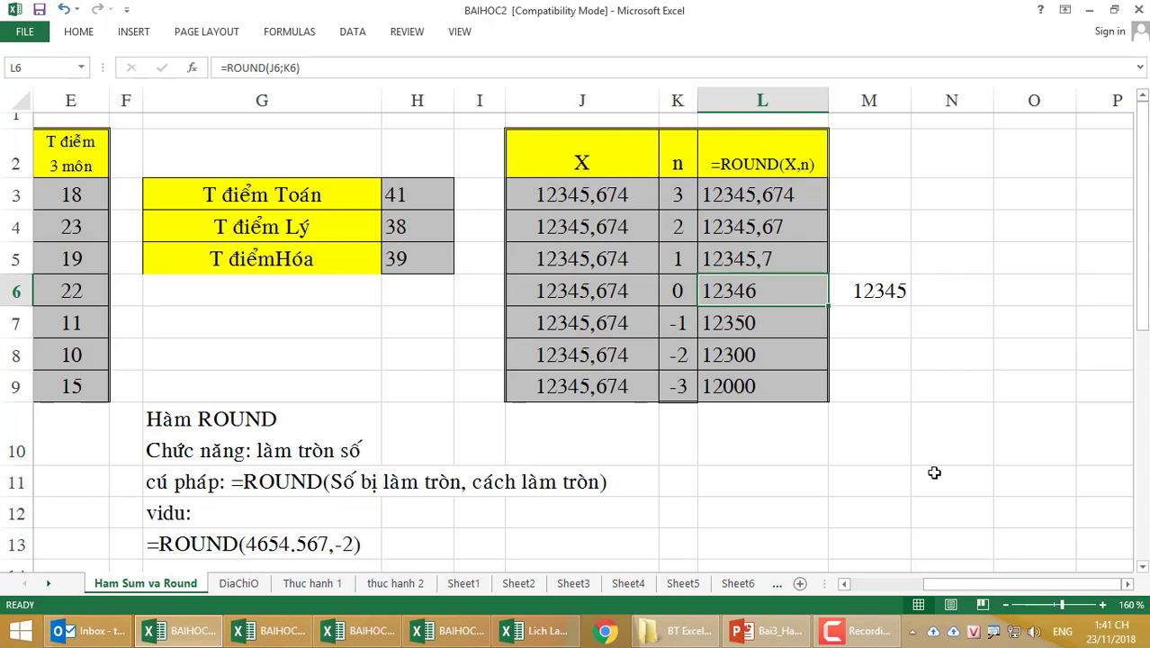
pyautogui.click(860, 283)
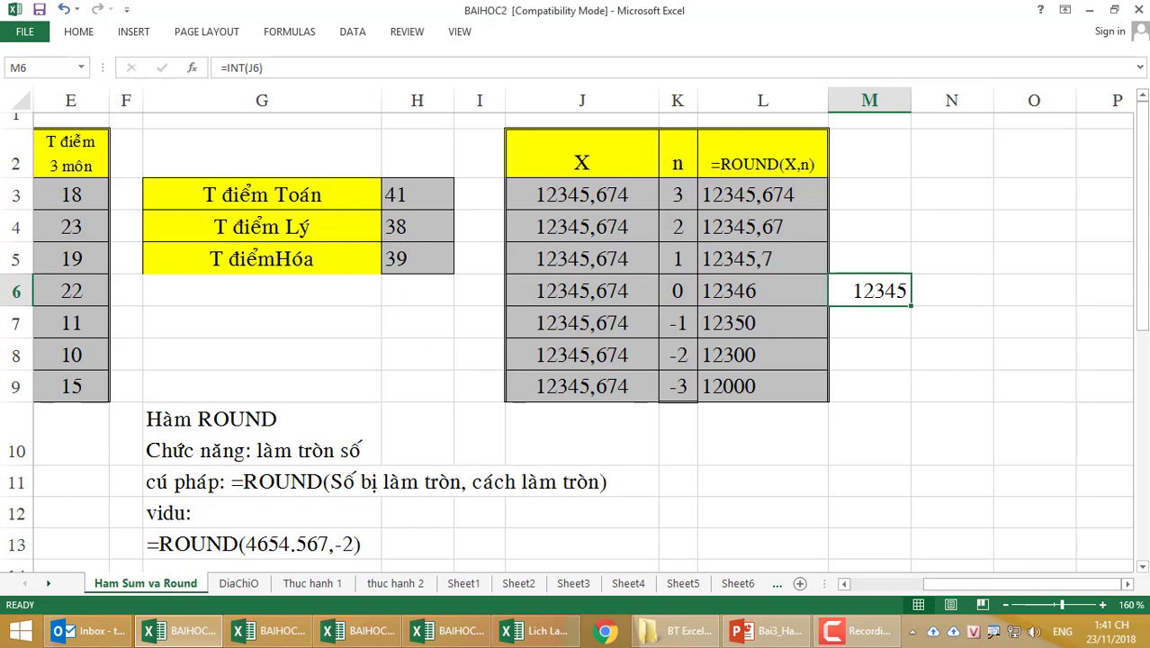
# - Change the X value in J3 to 12345,474 to test how ROUND treats a first decimal below 5
pyautogui.click(604, 195)
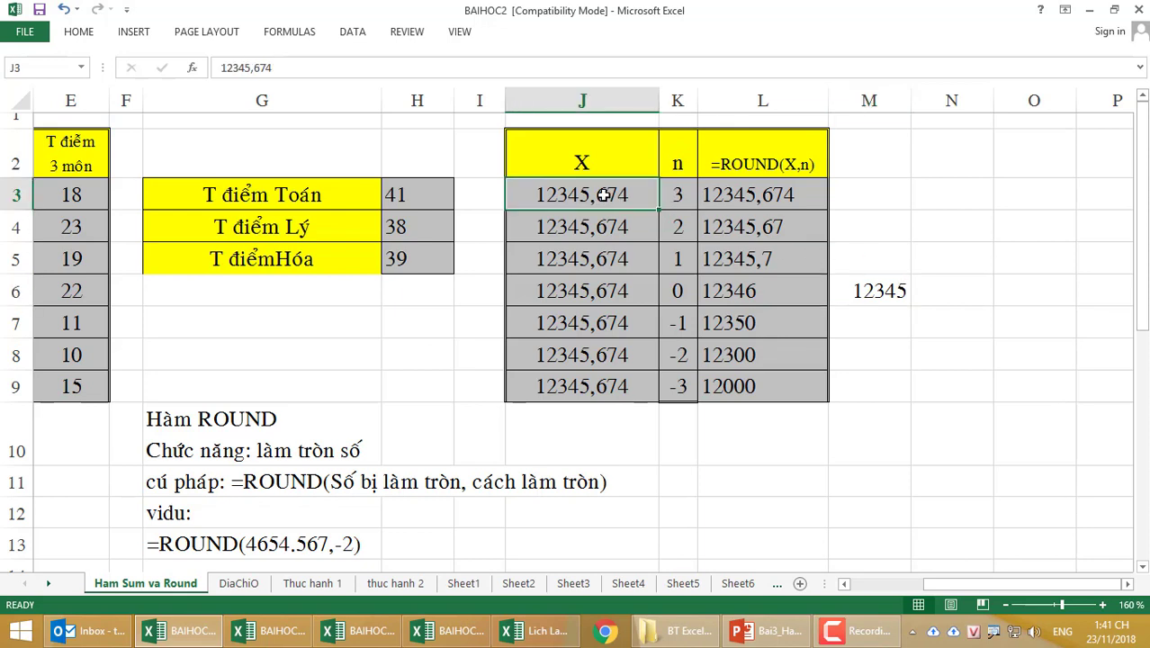
pyautogui.doubleClick(605, 195)
pyautogui.press('BackSpace')
pyautogui.write('4')
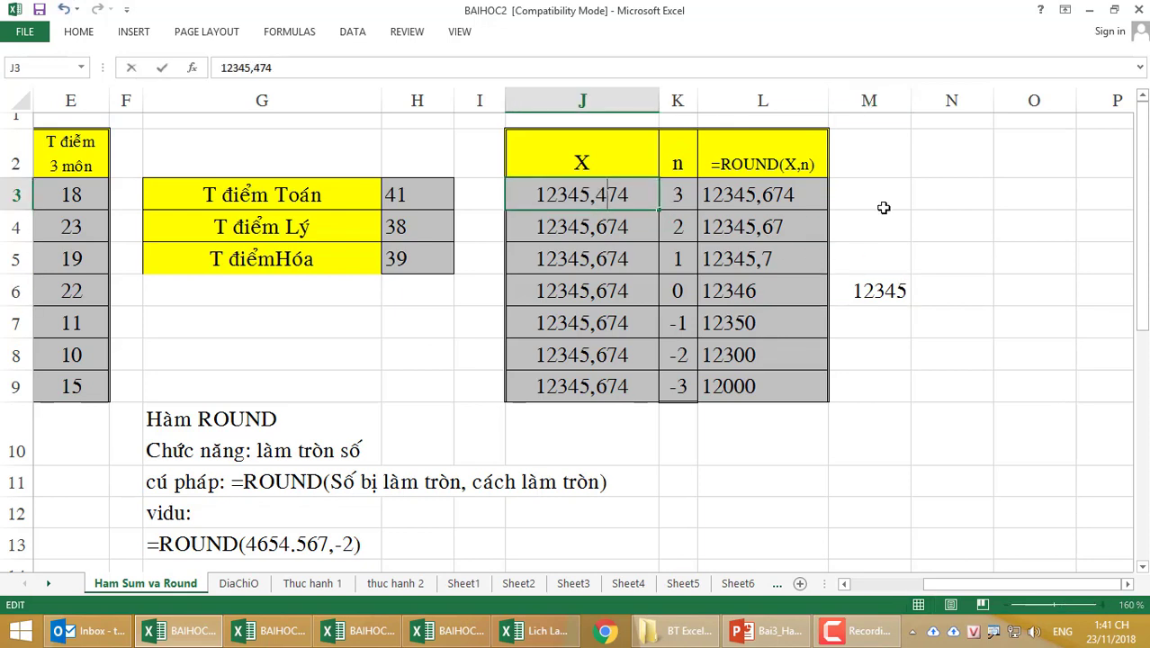
pyautogui.press('Return')
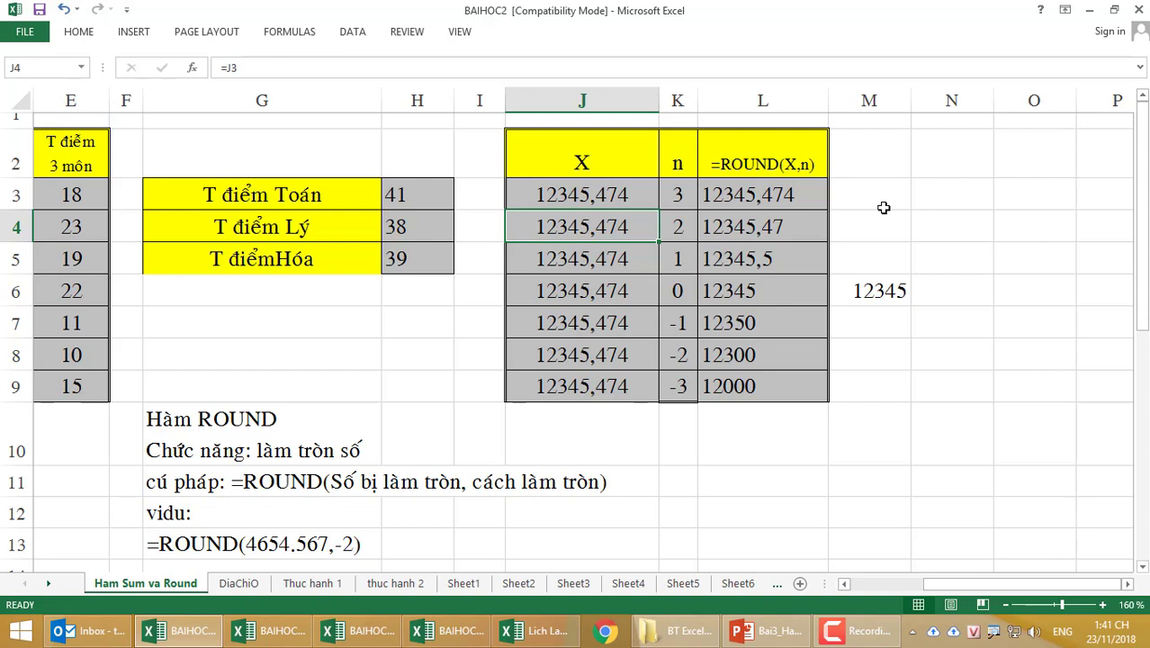
pyautogui.click(886, 432)
pyautogui.click(959, 439)
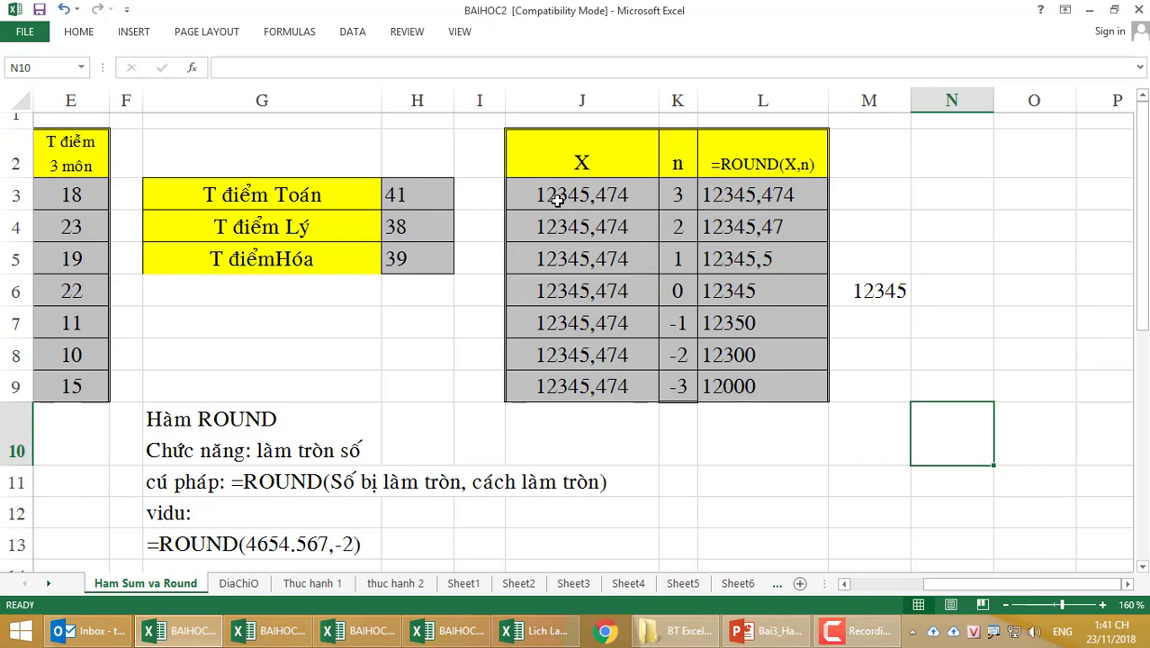
pyautogui.click(531, 189)
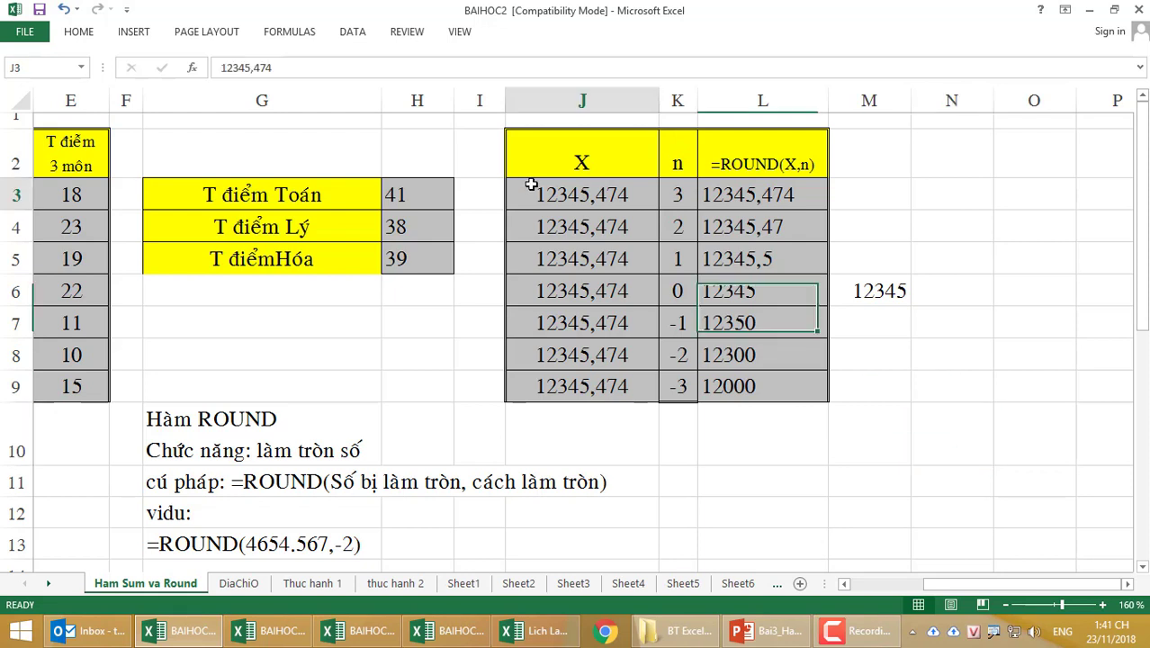
pyautogui.click(321, 62)
pyautogui.moveTo(321, 62); pyautogui.dragTo(163, 61)
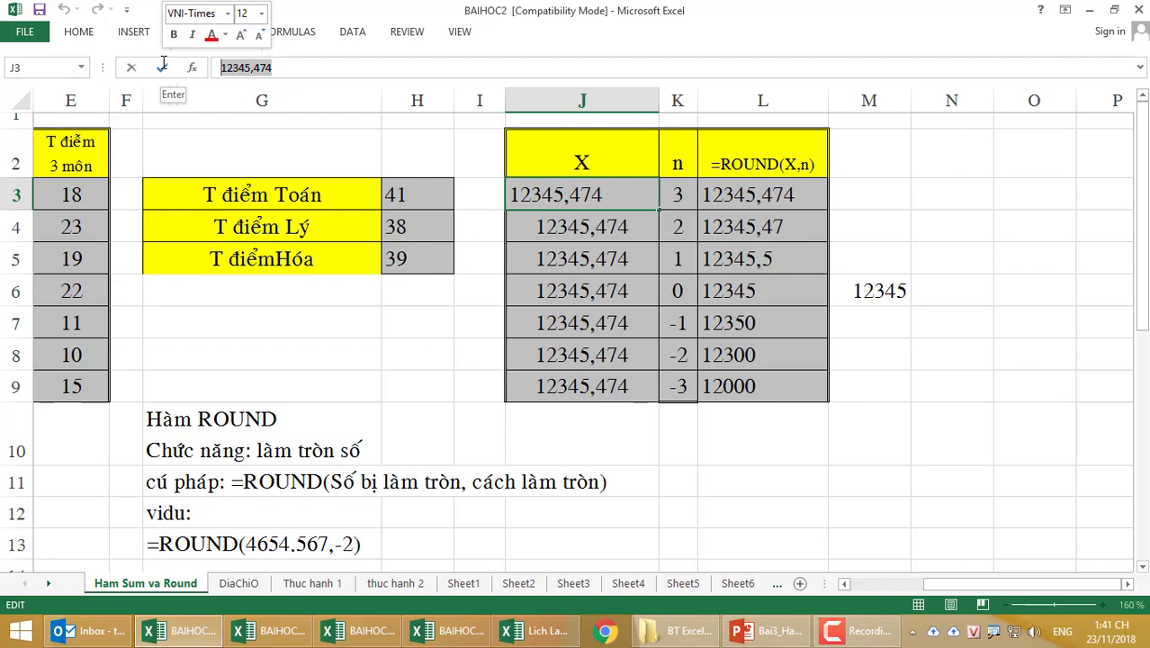
pyautogui.write('3242347686')
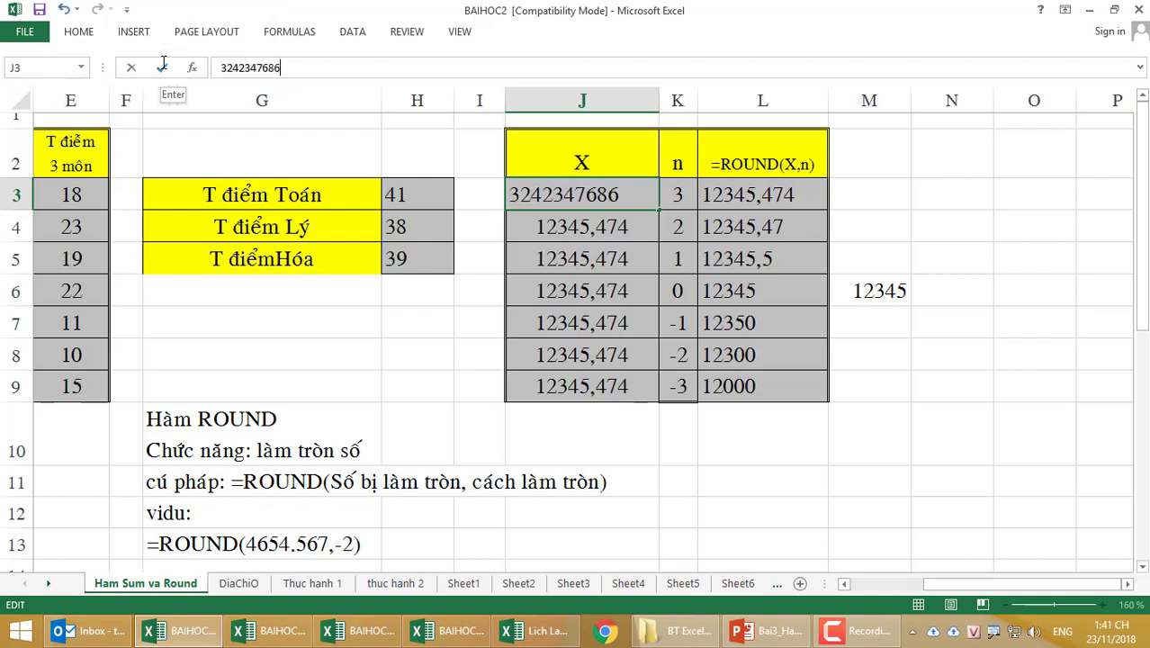
pyautogui.press('Return')
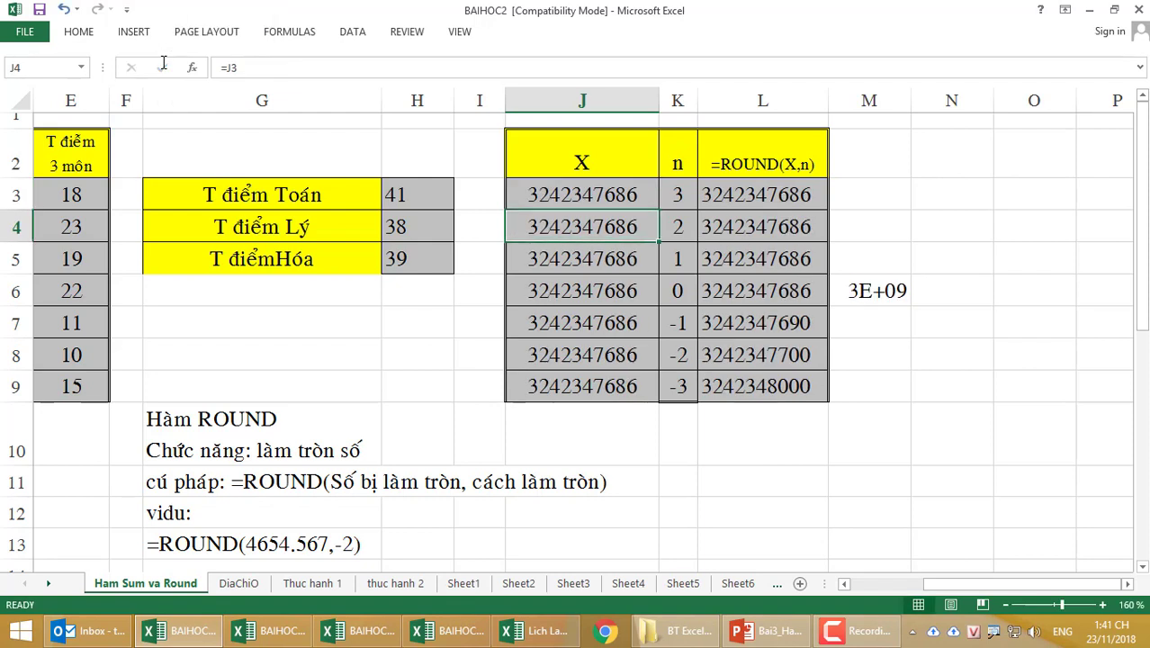
pyautogui.moveTo(829, 94); pyautogui.dragTo(862, 91)
# - Format J3 with thousands separators and no decimals, and copy that format to the remaining X cells J4:J9
pyautogui.click(529, 195)
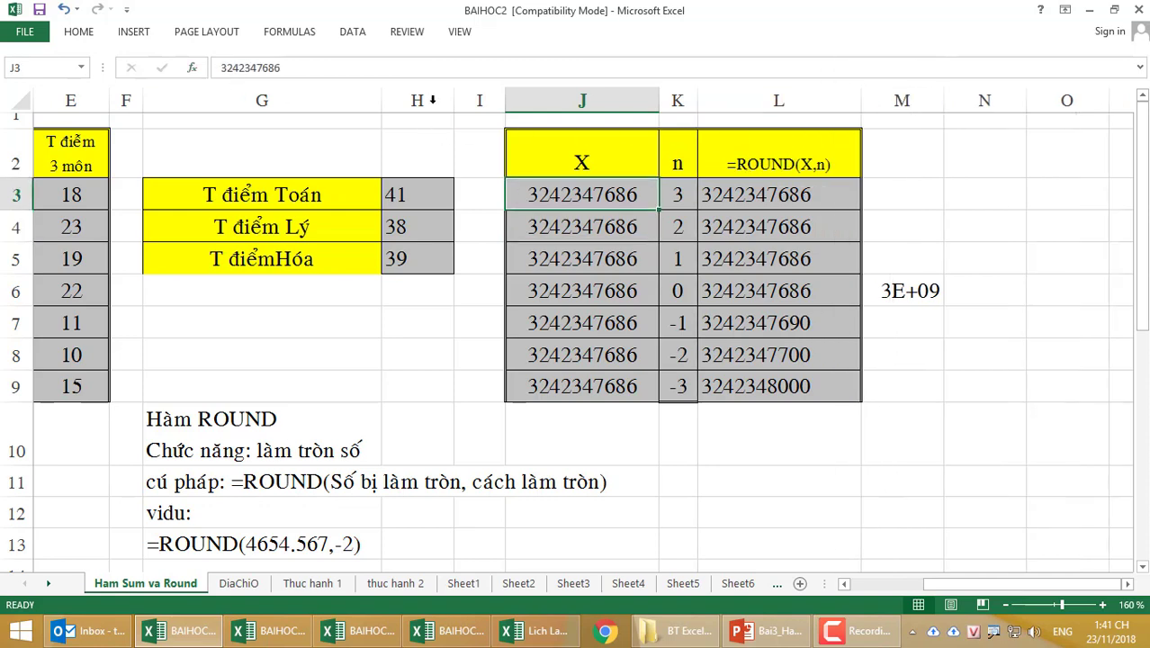
pyautogui.click(82, 32)
pyautogui.click(616, 86)
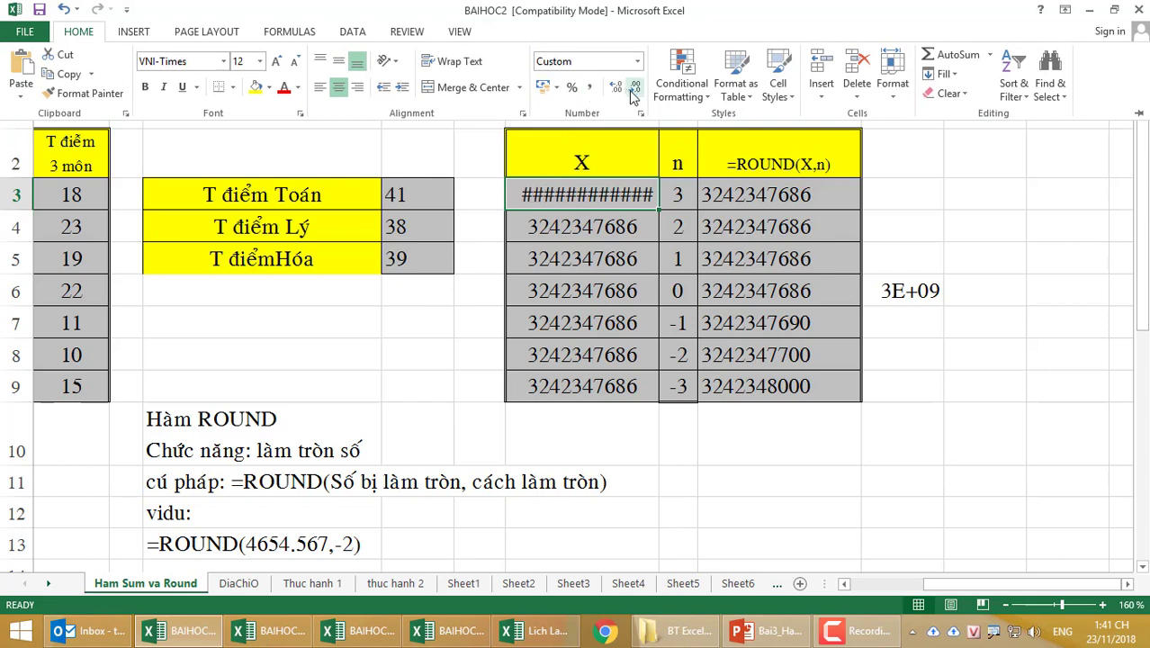
pyautogui.click(633, 90)
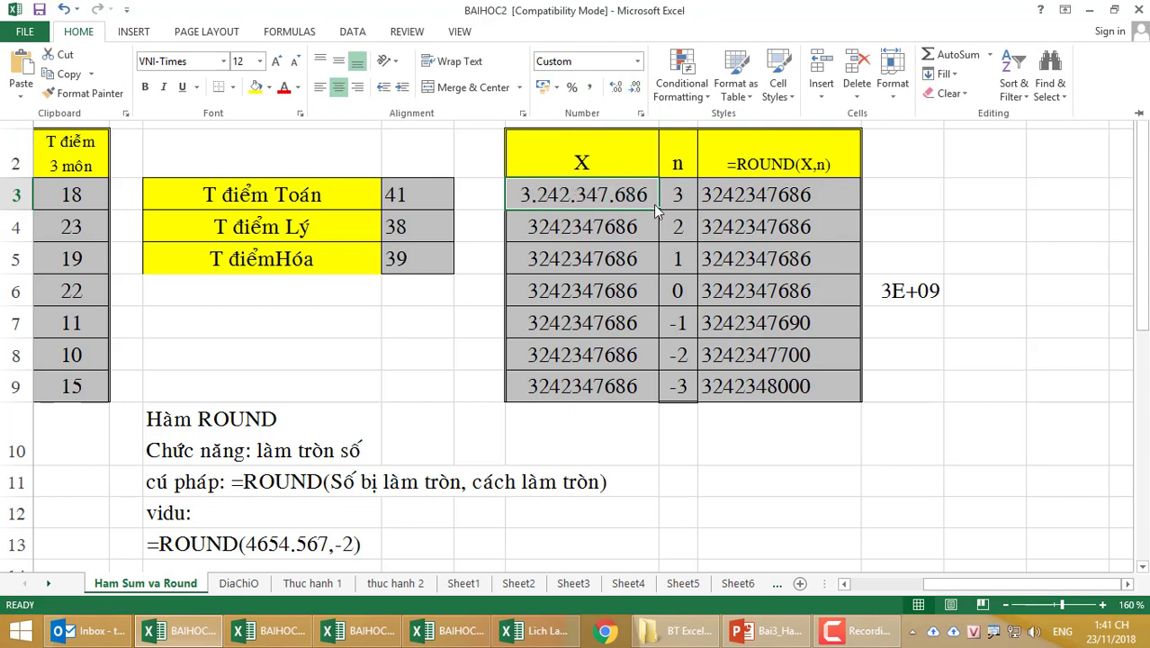
pyautogui.doubleClick(88, 93)
pyautogui.click(585, 227)
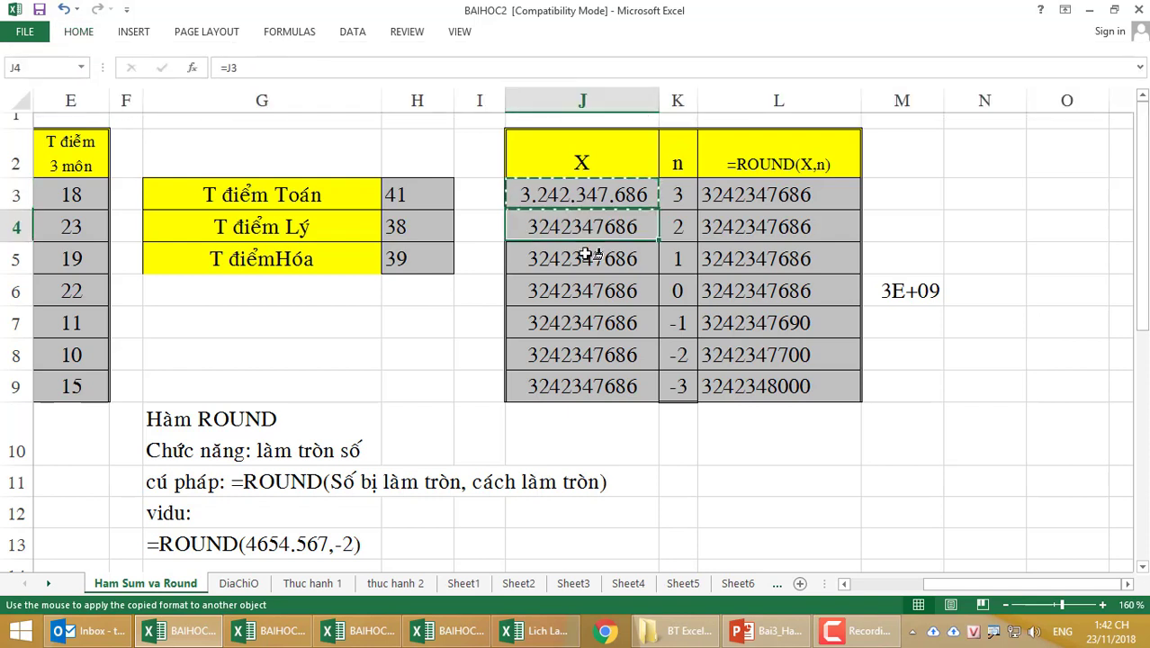
pyautogui.moveTo(585, 254); pyautogui.dragTo(585, 386)
pyautogui.click(585, 196)
pyautogui.press('Escape')
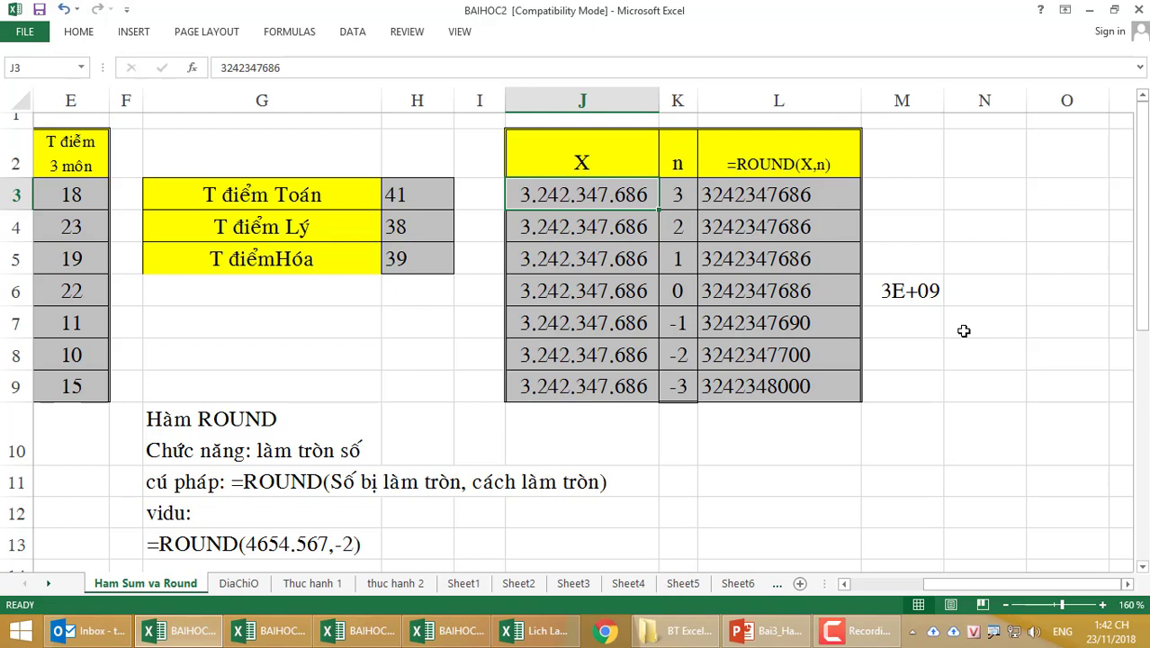
# - Shorten the X value in J3 to 2347686 and check the ROUND result for n = -3 in row 9
pyautogui.click(240, 68)
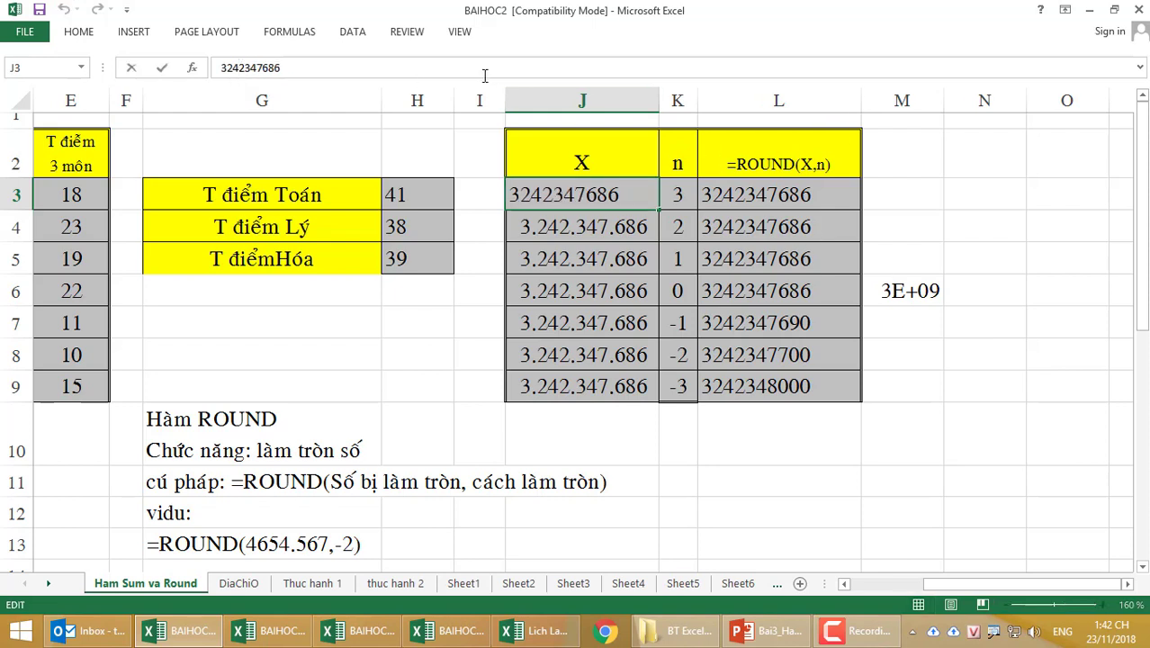
pyautogui.press('BackSpace')
pyautogui.press('BackSpace')
pyautogui.press('BackSpace')
pyautogui.press('Return')
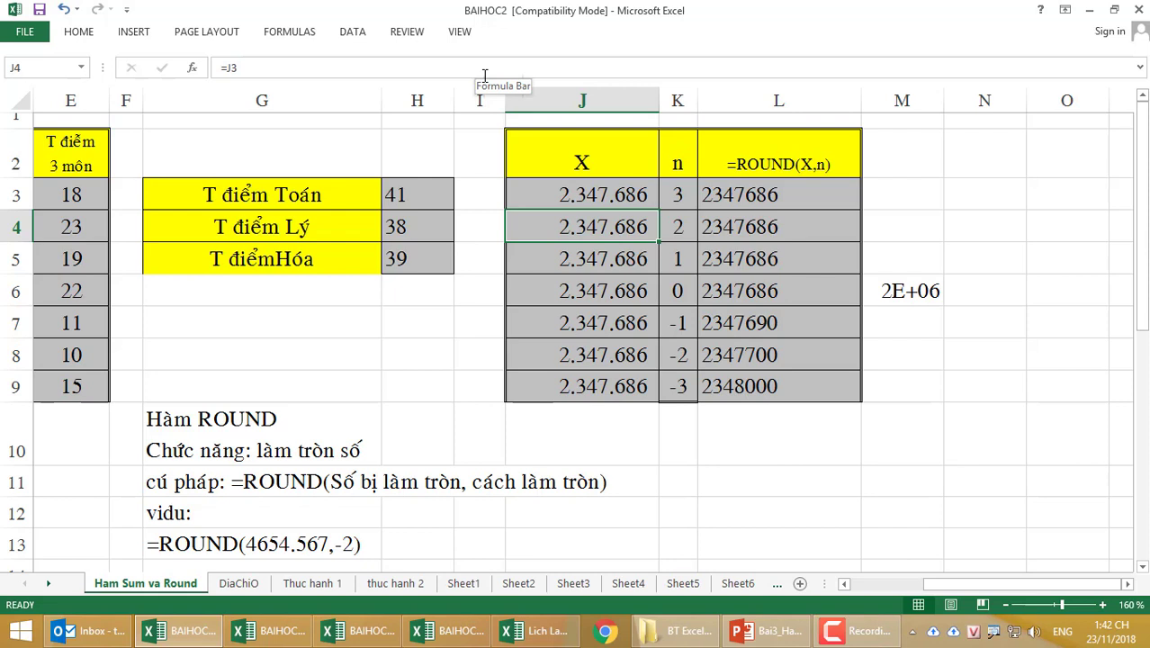
pyautogui.click(734, 385)
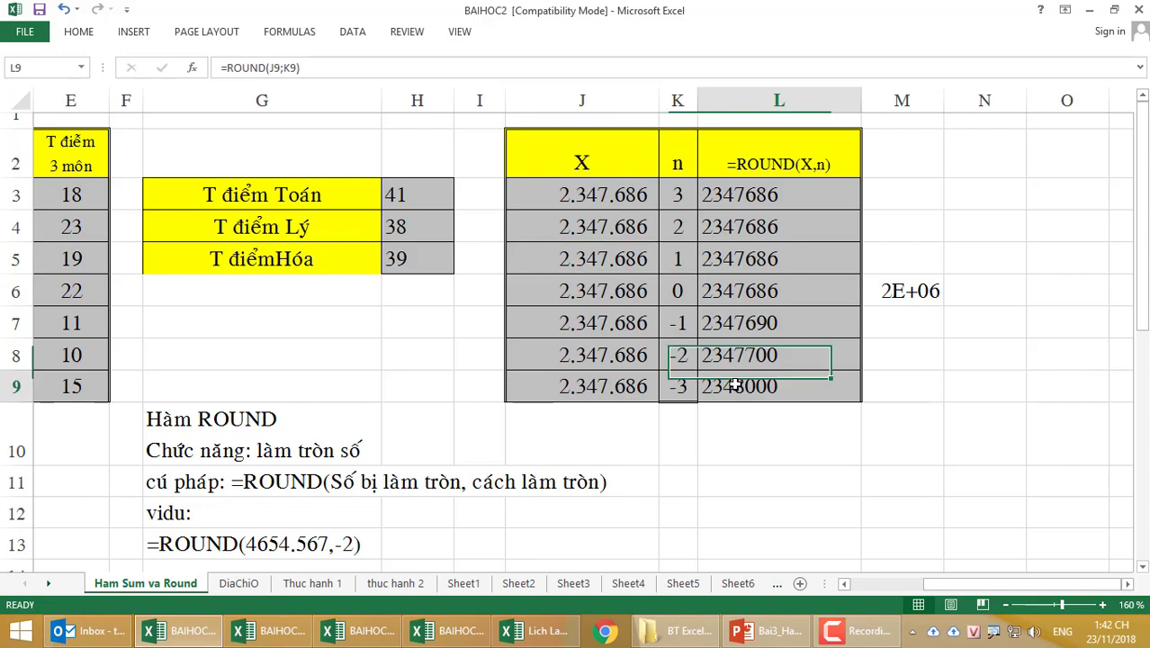
pyautogui.click(661, 388)
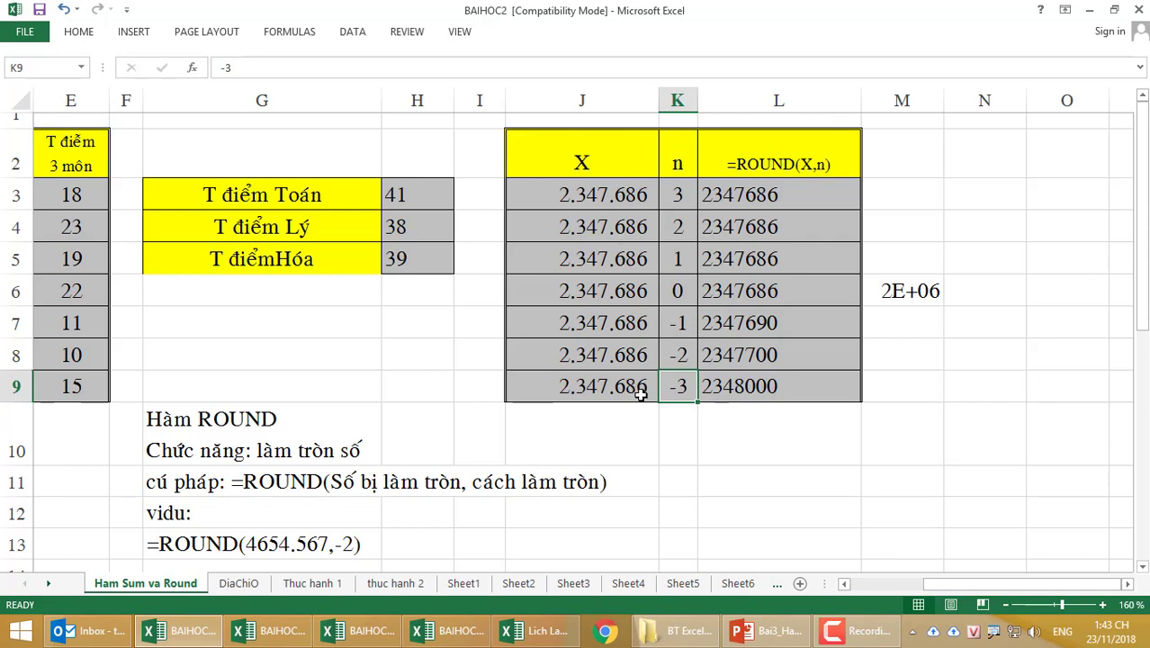
# - Format the ROUND results in L3:L9 with thousands separators and no decimals, and check the result in L9
pyautogui.moveTo(740, 194); pyautogui.dragTo(736, 376)
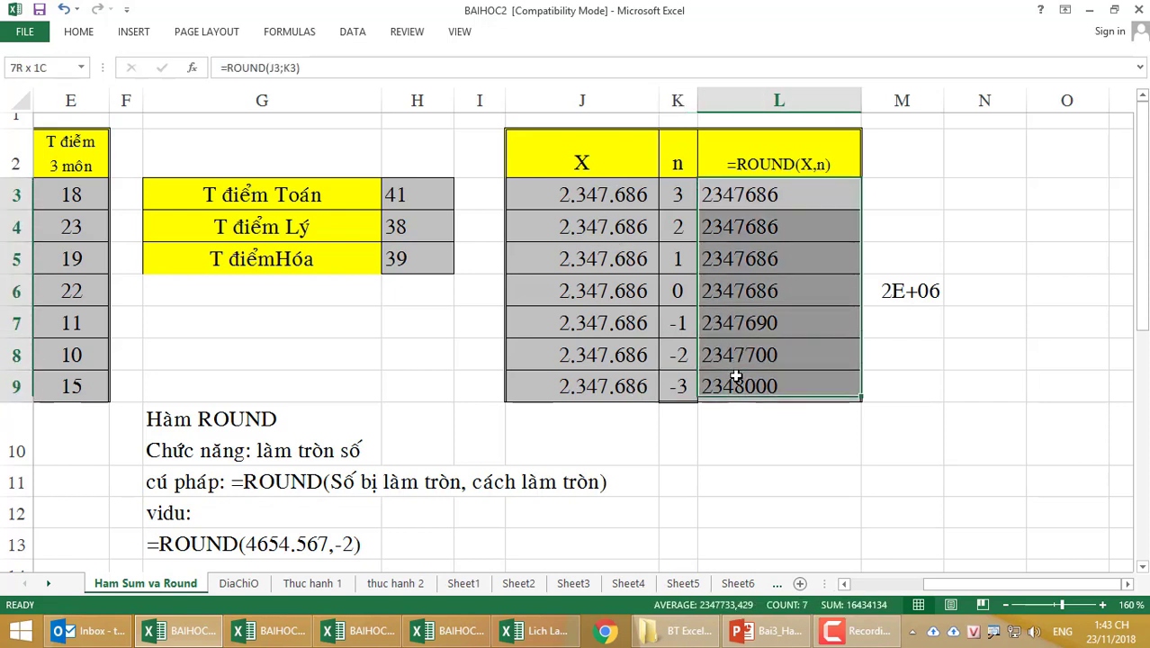
pyautogui.click(88, 32)
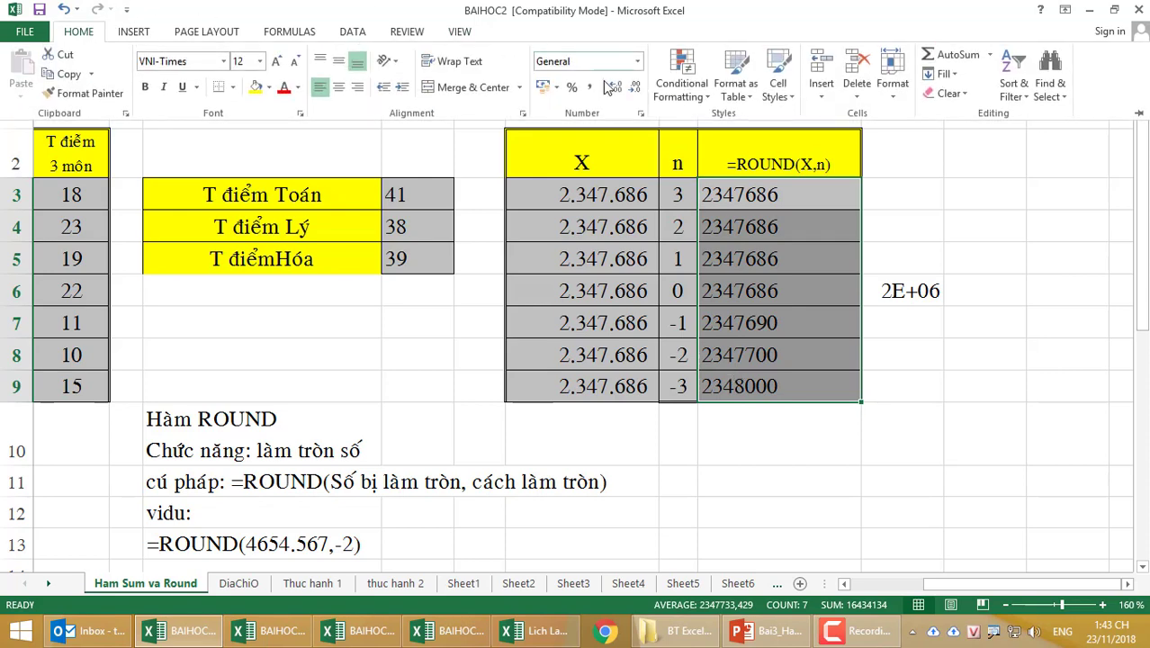
pyautogui.click(589, 86)
pyautogui.click(633, 87)
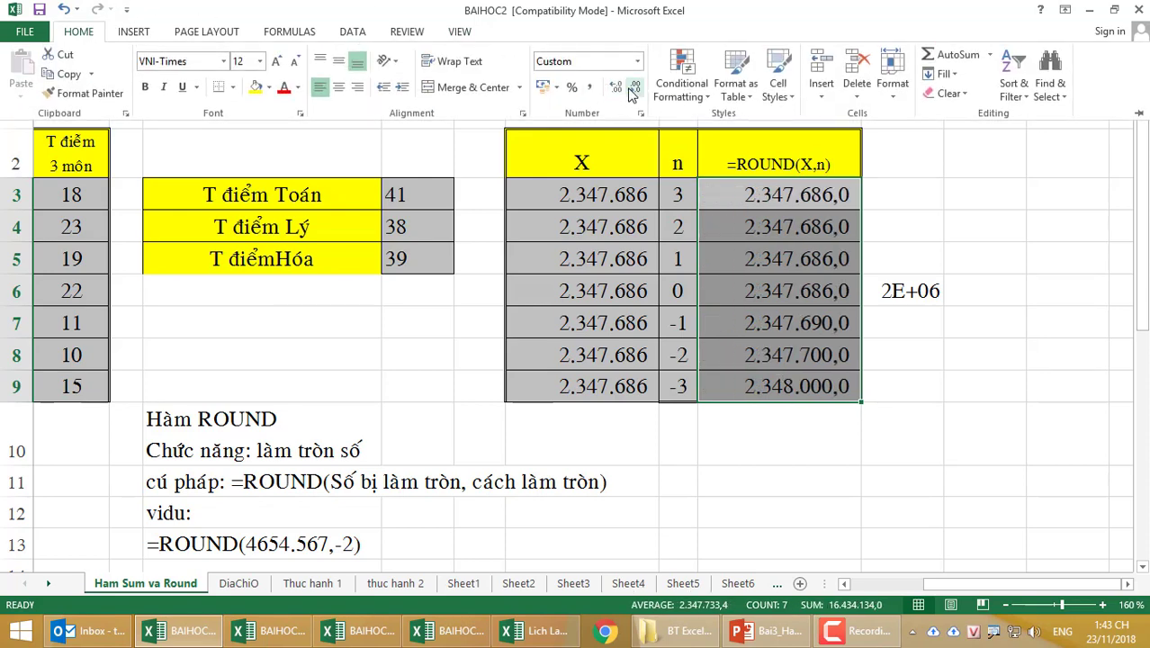
pyautogui.click(630, 89)
pyautogui.click(957, 406)
pyautogui.click(846, 387)
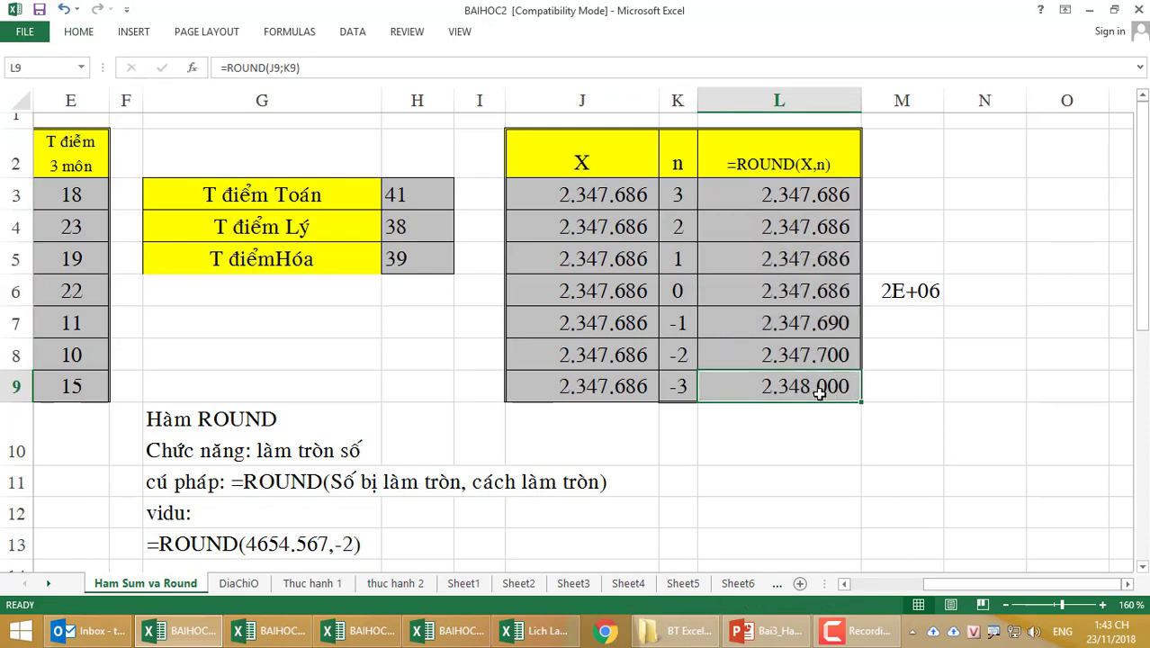
pyautogui.click(882, 383)
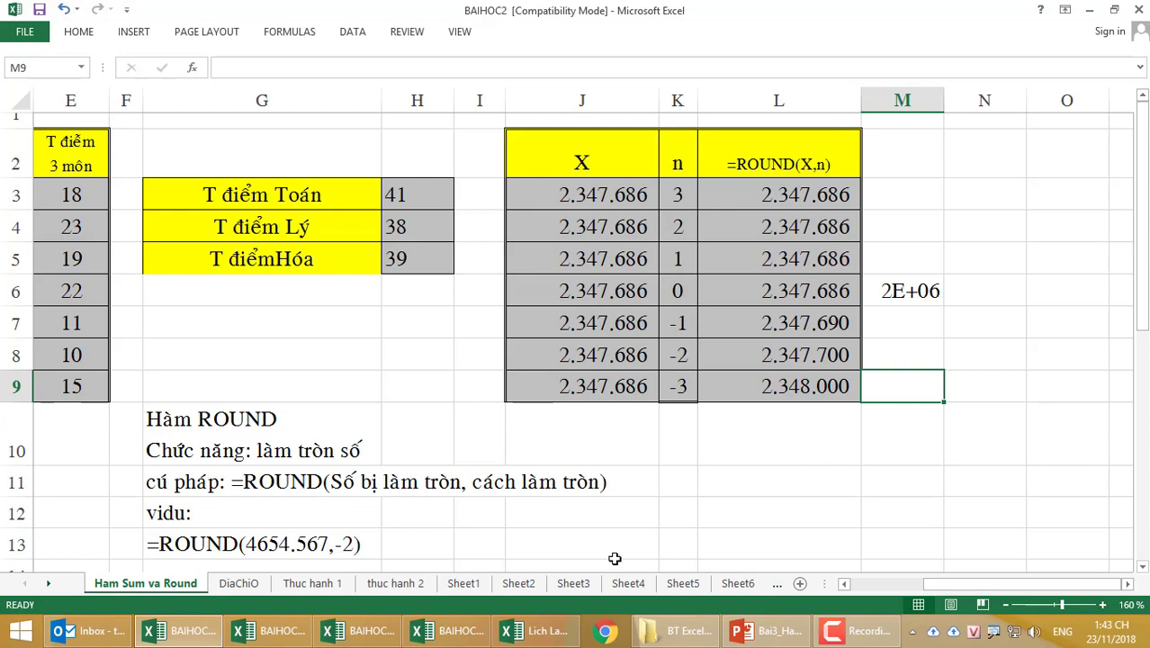
# - Switch to the BAIHOC4 workbook and review the hotel table's unit prices, Thành Tiền formula, week and odd-day columns, and the a, b, c, X1, X2 block
pyautogui.click(517, 630)
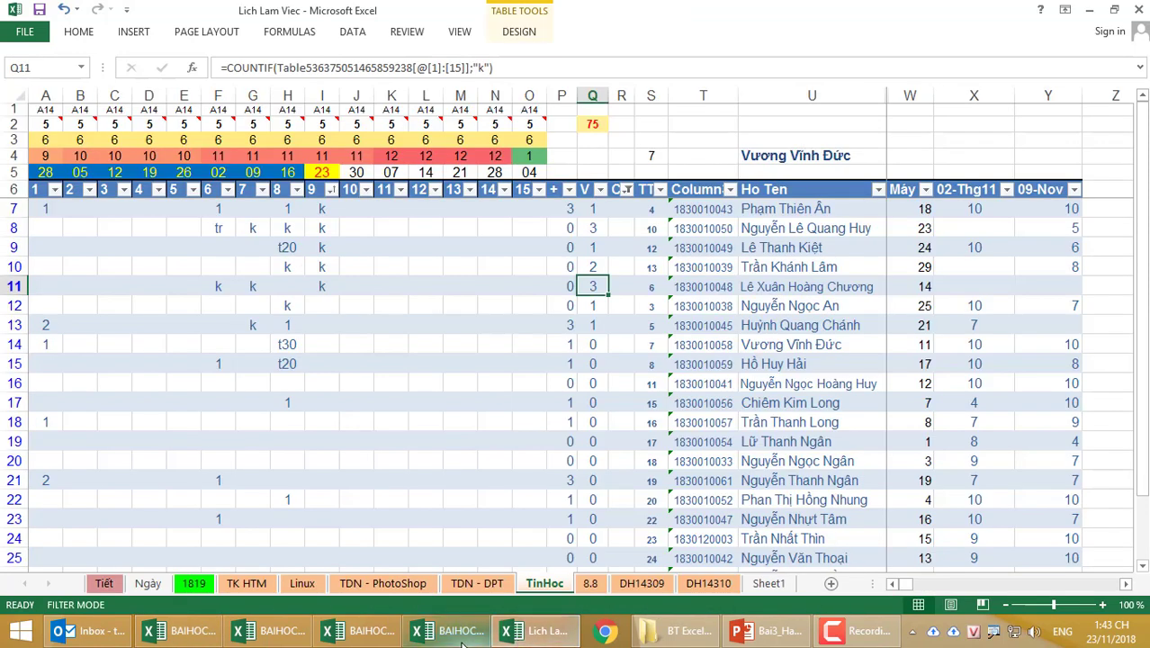
pyautogui.click(358, 631)
pyautogui.scroll(3, 418, 480)
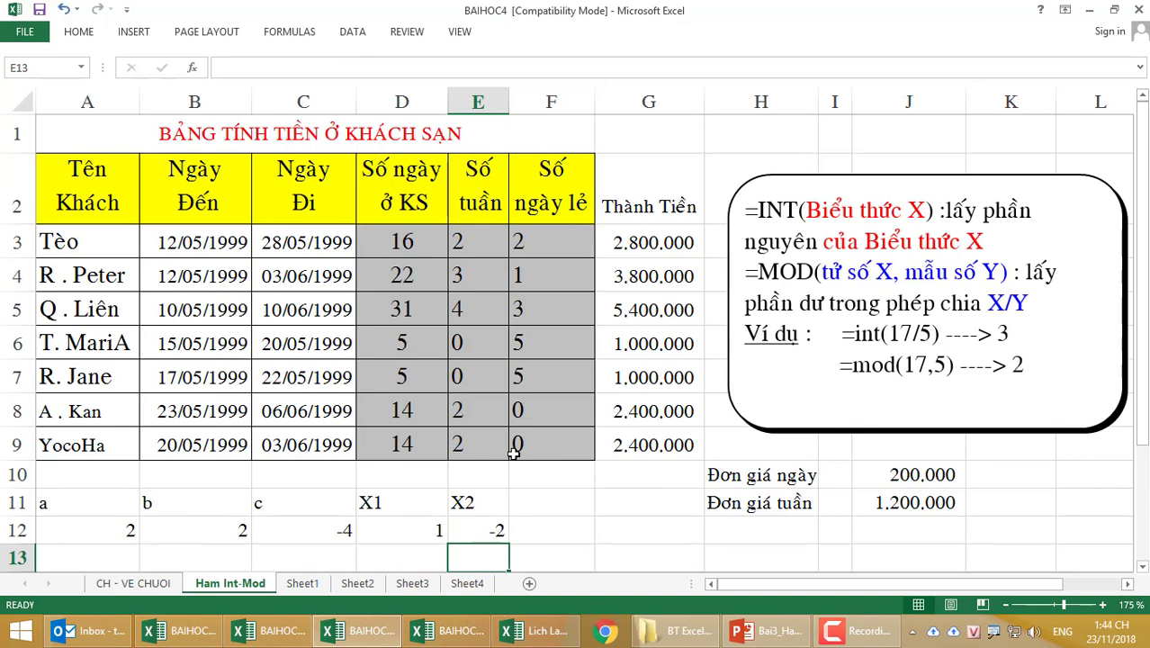
pyautogui.click(776, 483)
pyautogui.moveTo(776, 482); pyautogui.dragTo(898, 500)
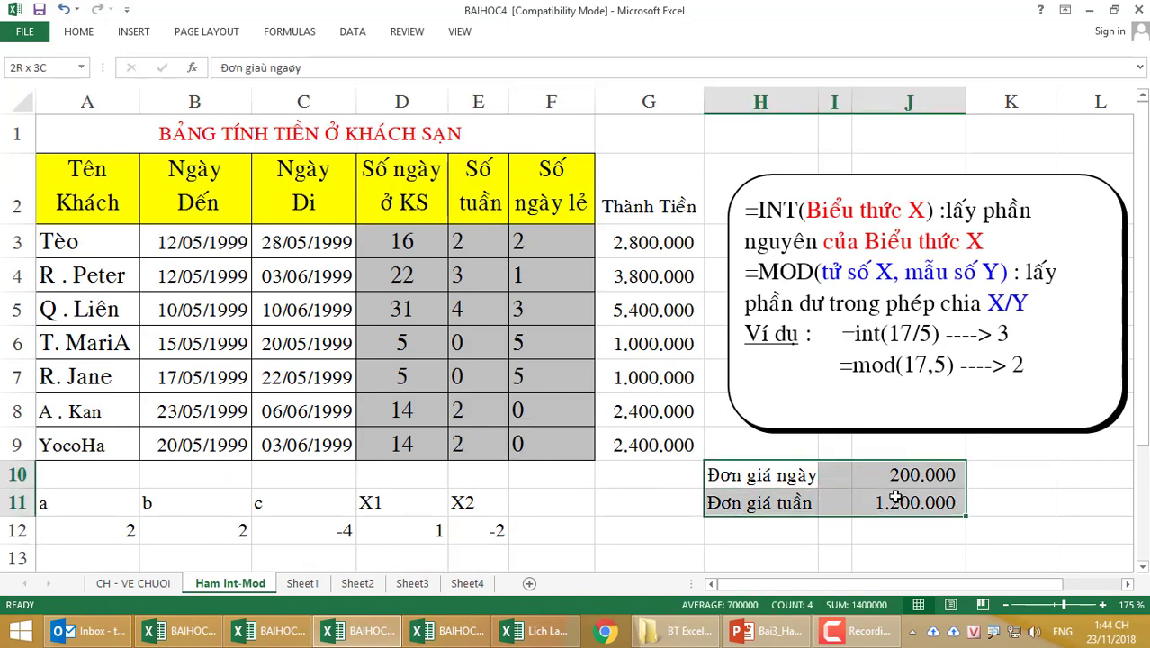
pyautogui.click(648, 102)
pyautogui.click(646, 241)
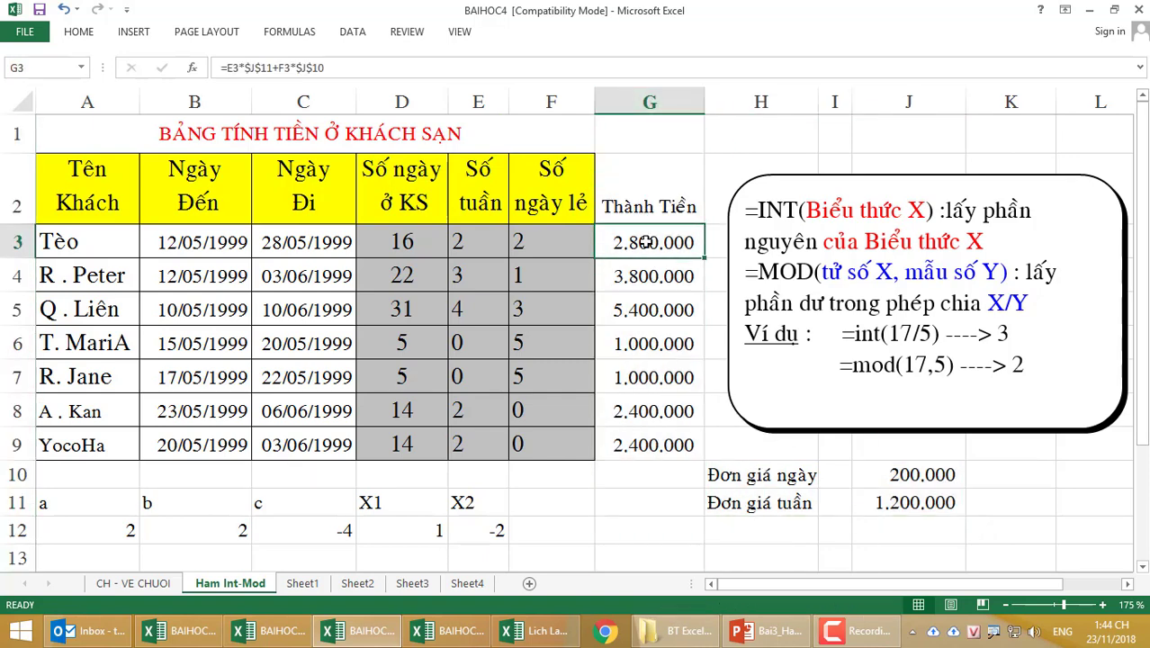
pyautogui.moveTo(472, 240); pyautogui.dragTo(554, 443)
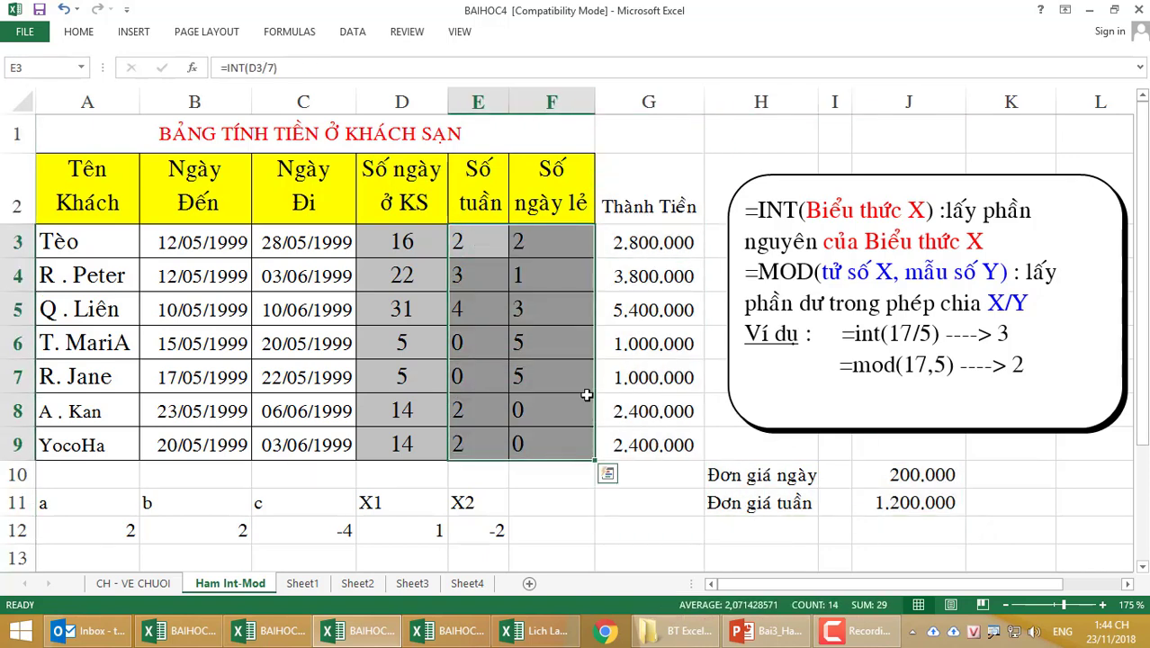
pyautogui.click(621, 245)
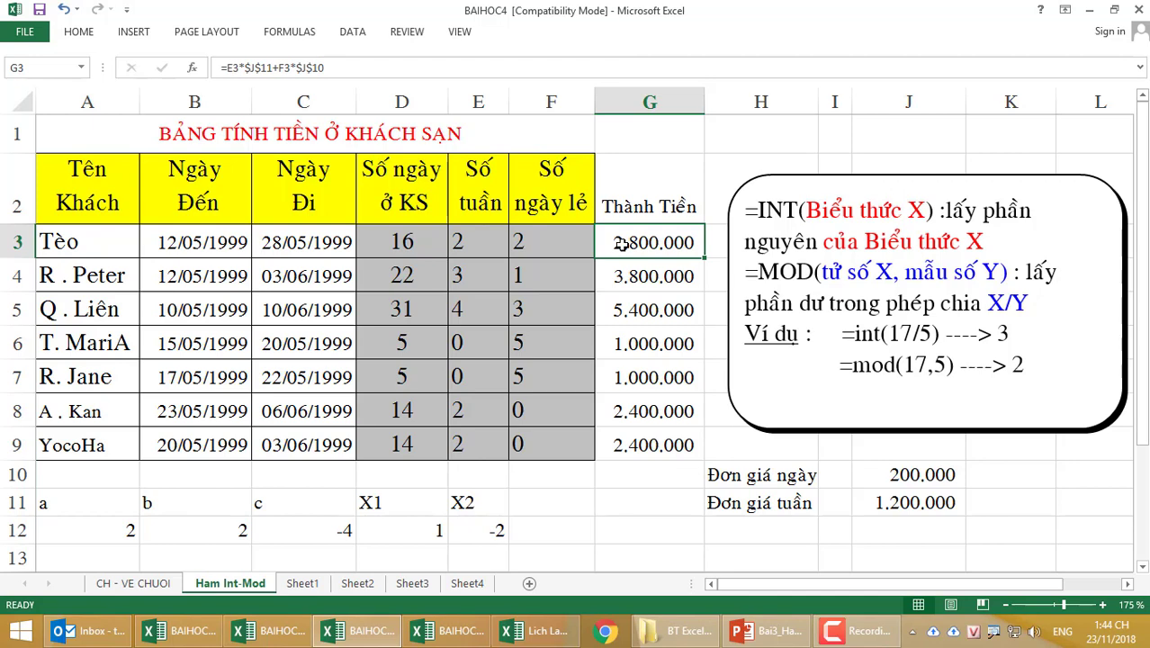
pyautogui.scroll(-1, 594, 331)
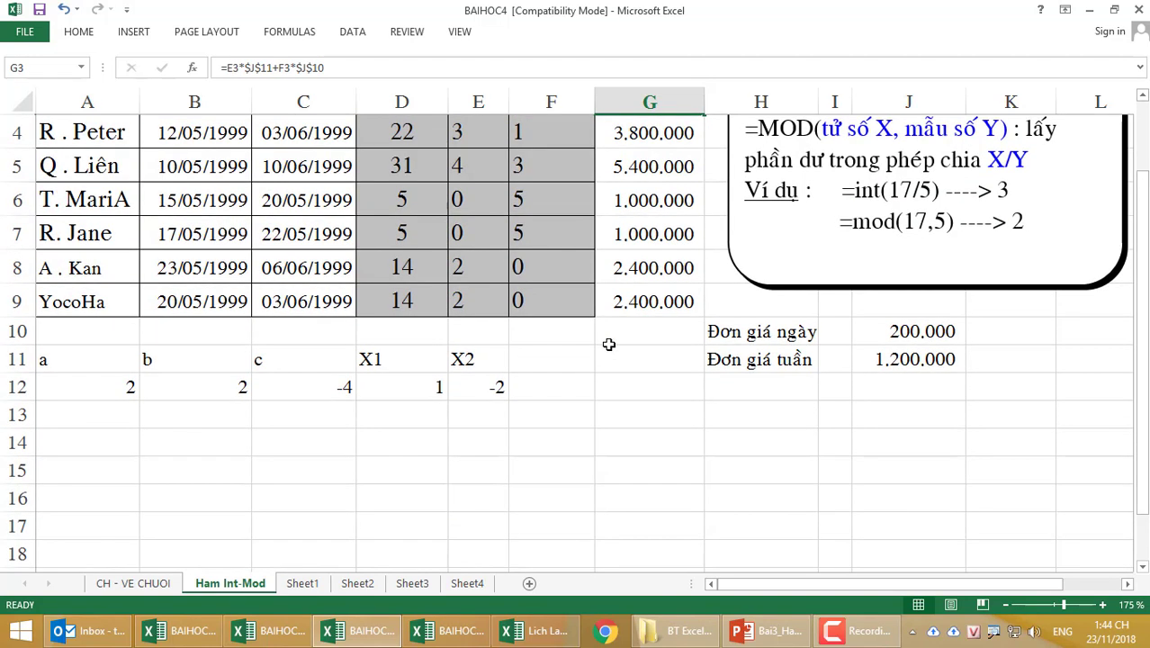
pyautogui.moveTo(86, 358); pyautogui.dragTo(501, 388)
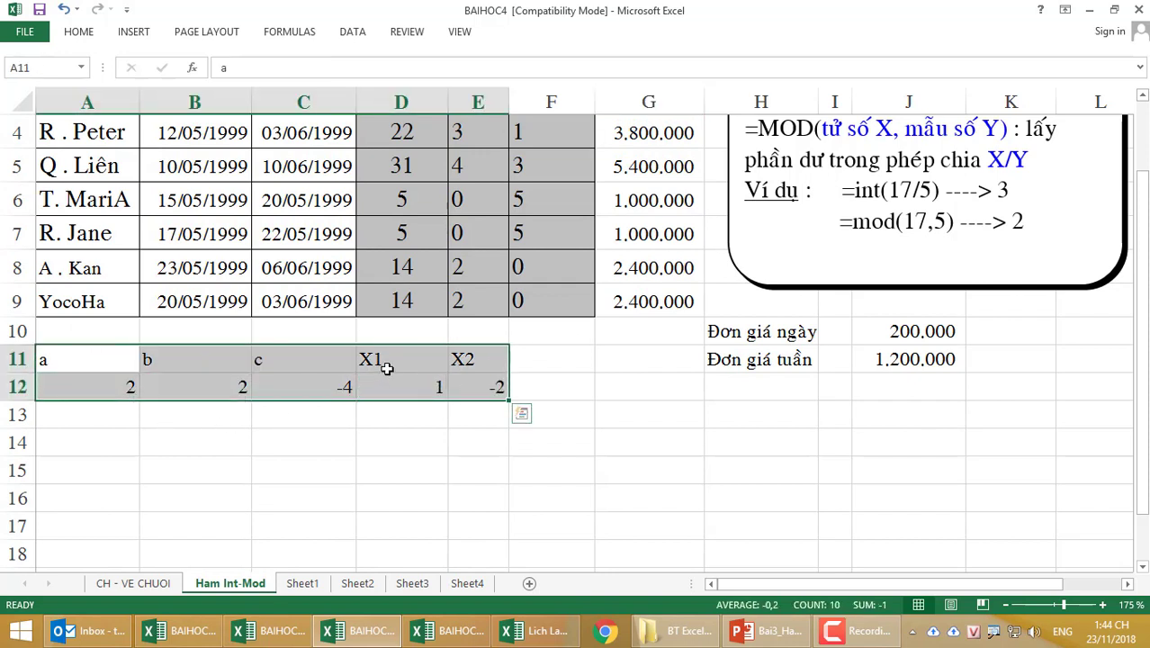